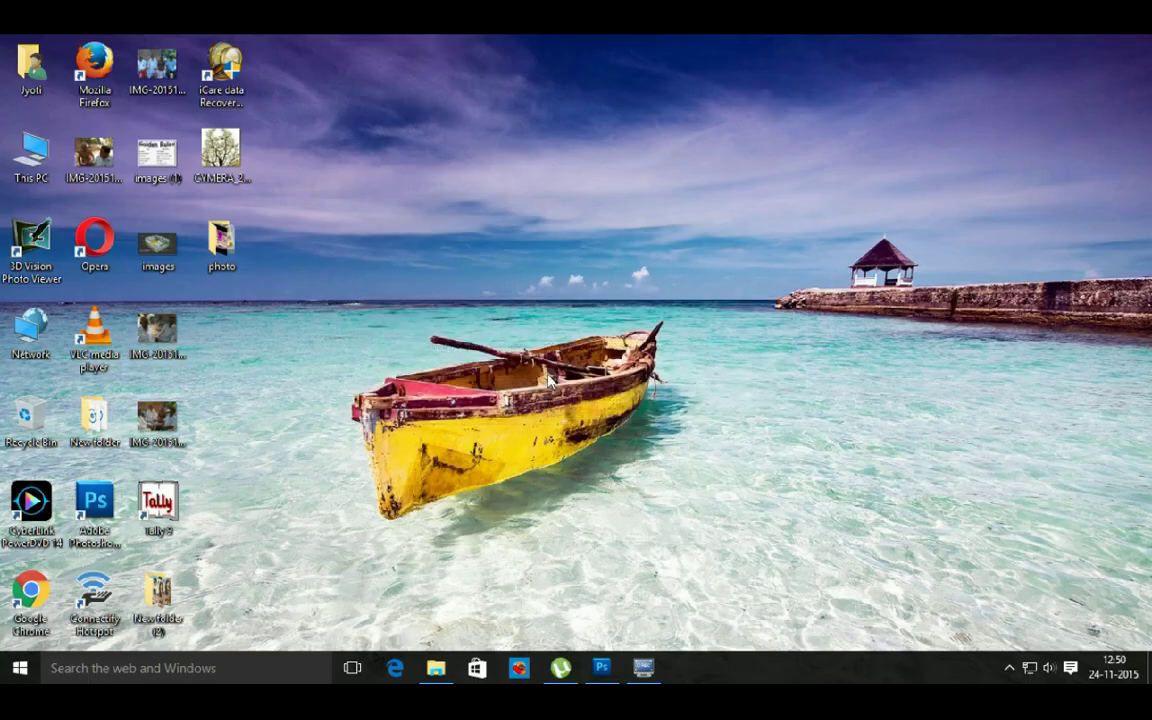
- Right-click an empty spot on the Windows desktop to show its shortcut menu
right_click(547, 363)
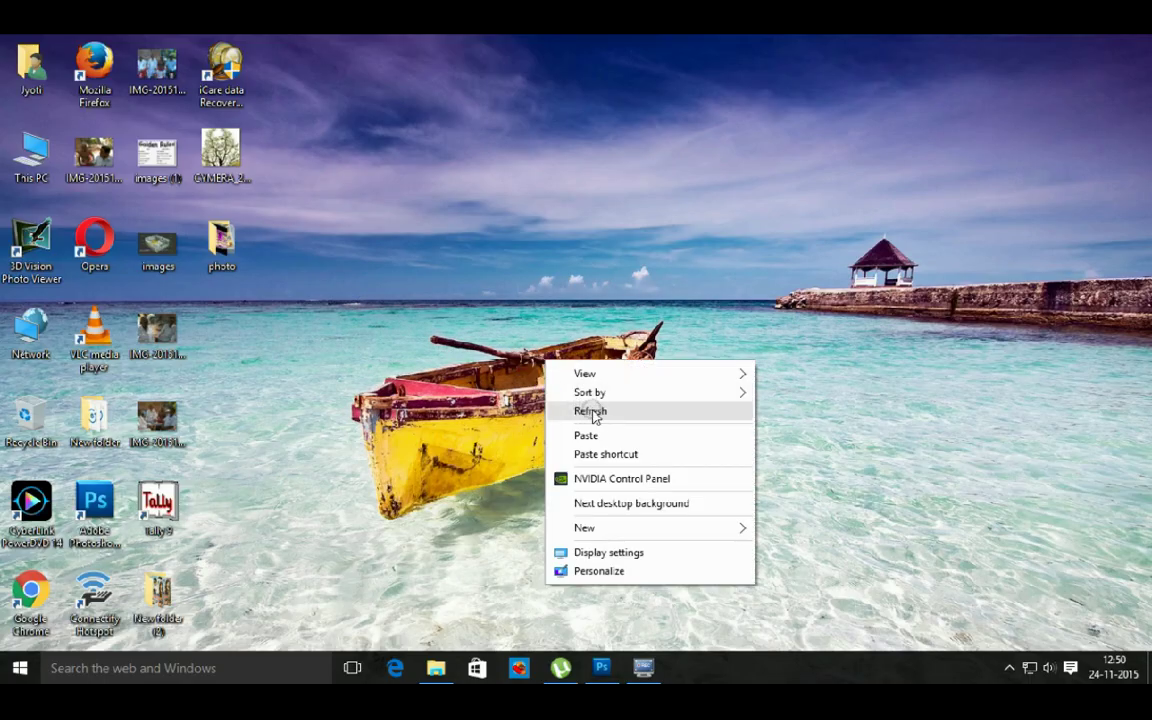
- Refresh the desktop and open path_i_by_dreamcatcherstock-d5b5t0u.jpg in Photoshop CS5 from the source folder
click(590, 411)
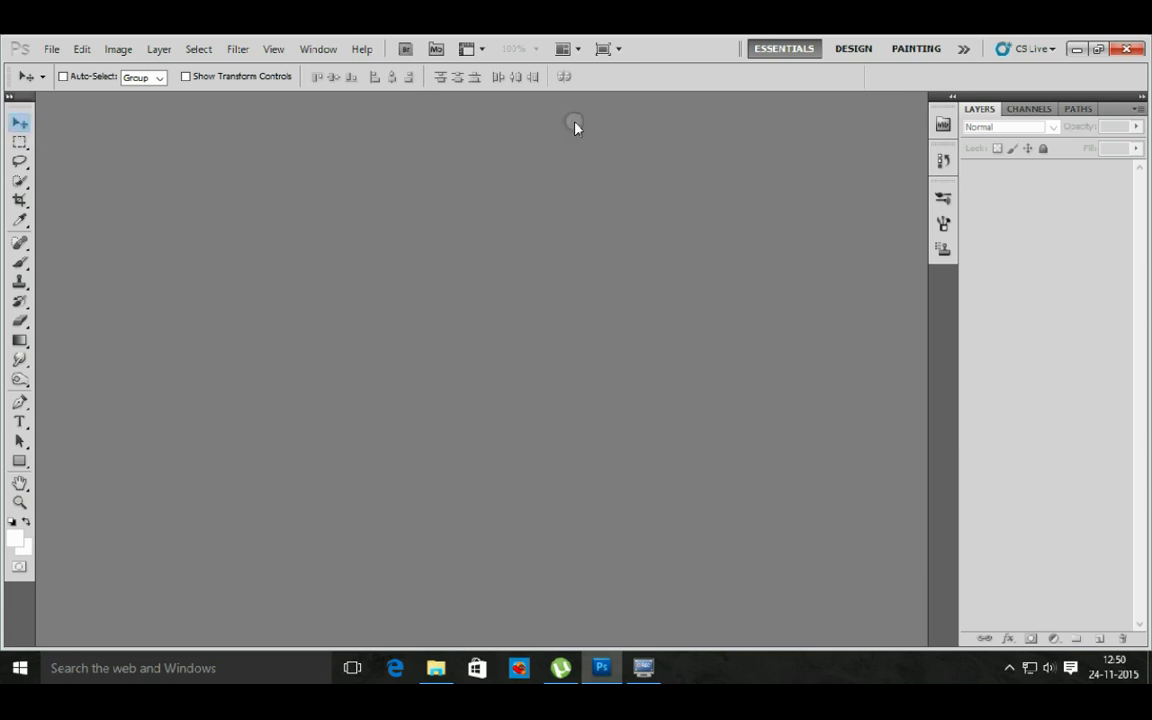
click(436, 668)
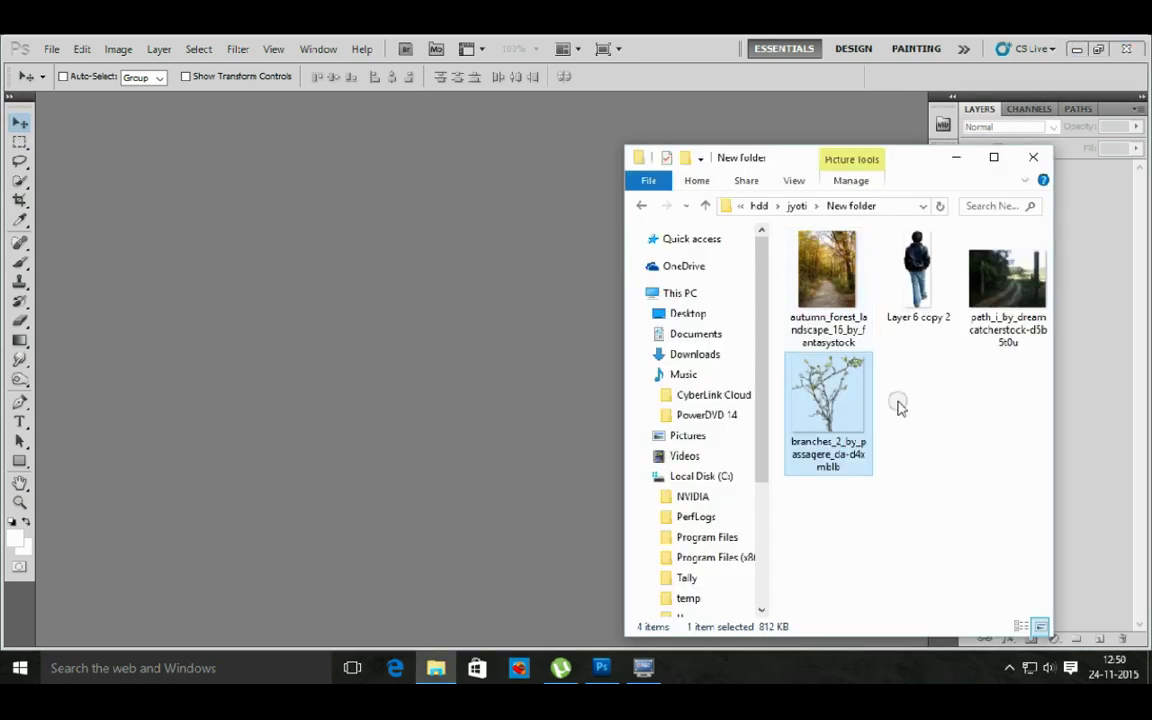
right_click(877, 249)
mouse_move(808, 359)
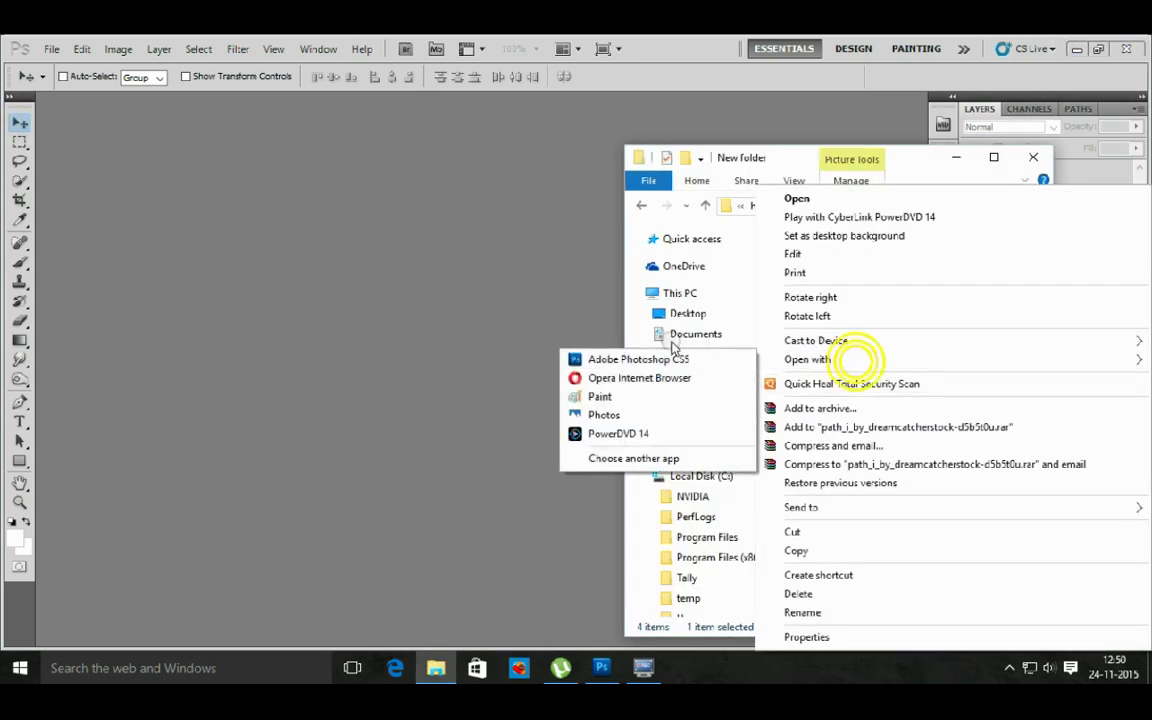
click(660, 362)
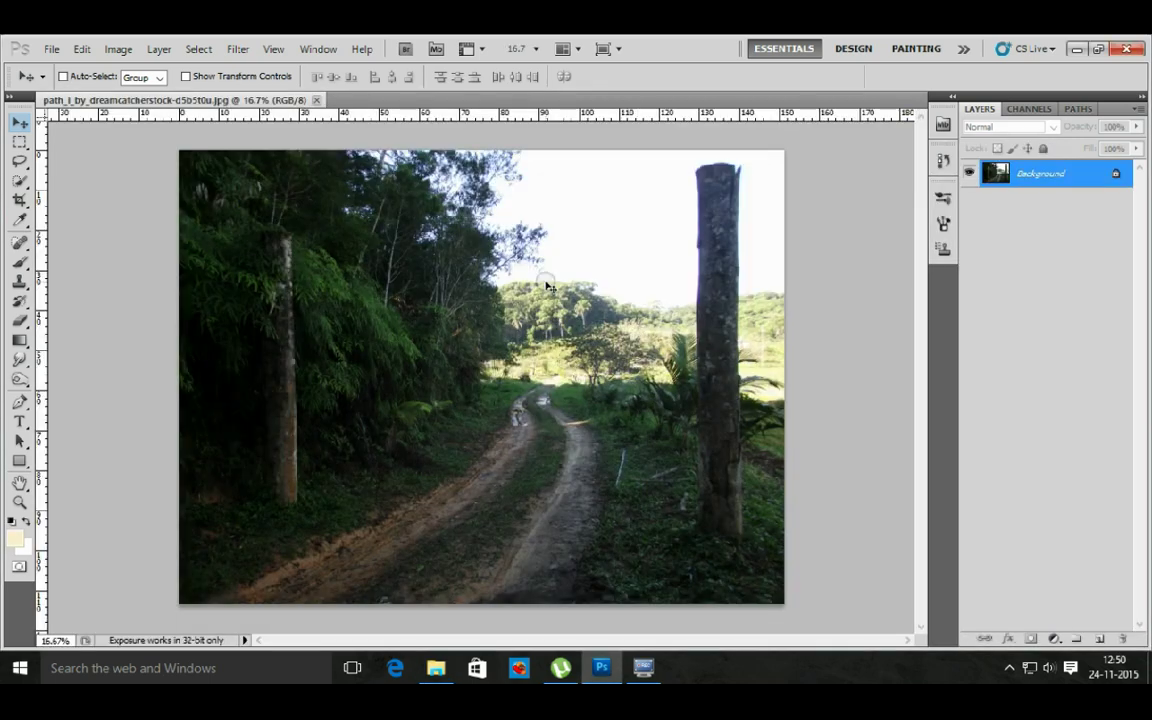
- Unlock the Background layer, converting it into an editable Layer 0
scroll(547, 287, up, 1)
click(550, 278)
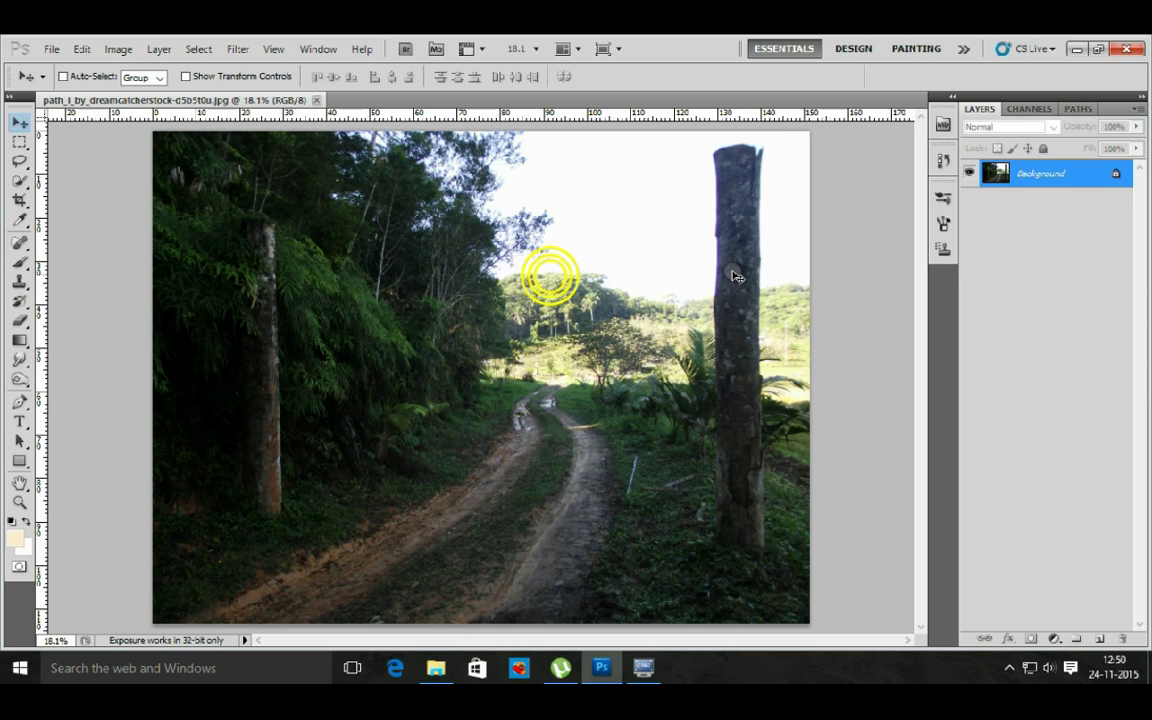
double_click(1117, 175)
click(726, 233)
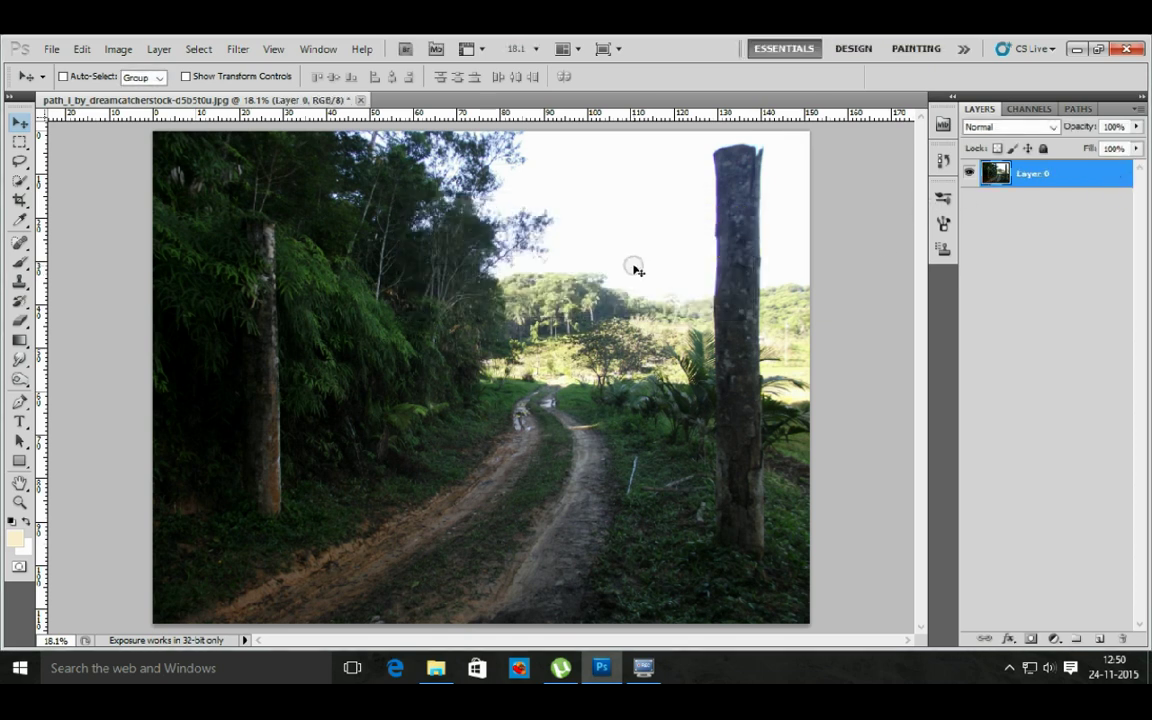
- Enlarge the path photo to about 144%, shift it slightly right, and add a layer mask
key(ctrl+t)
key(ctrl+0)
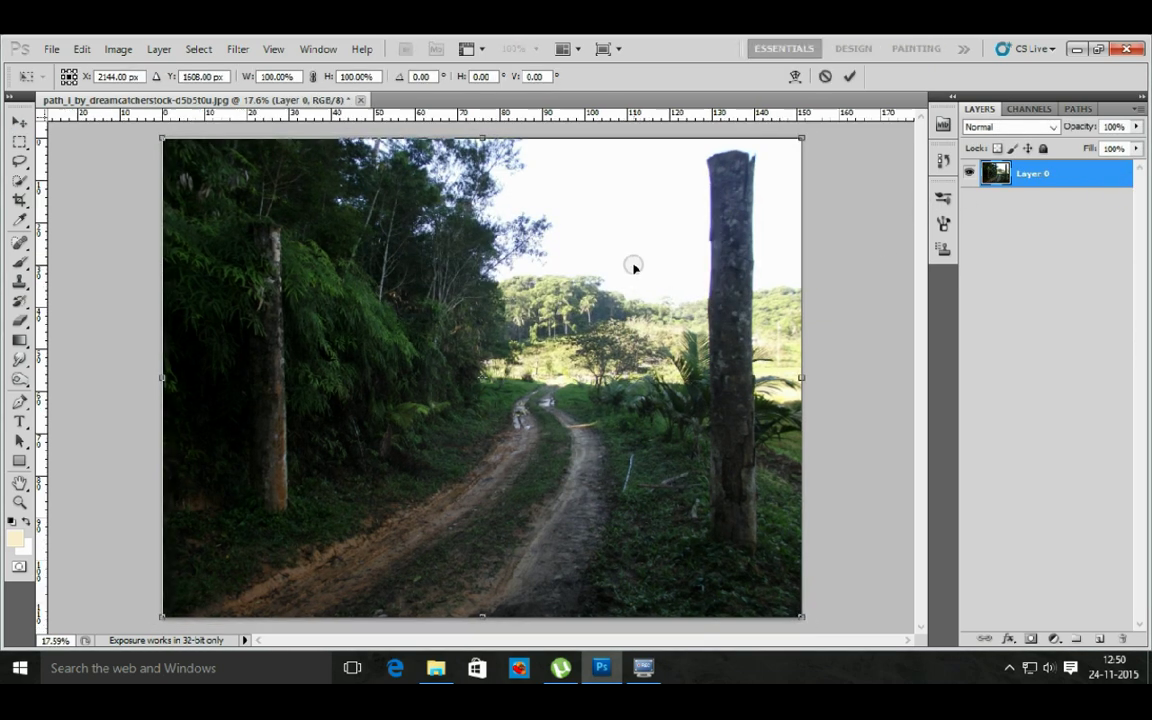
drag(163, 620, 52, 700)
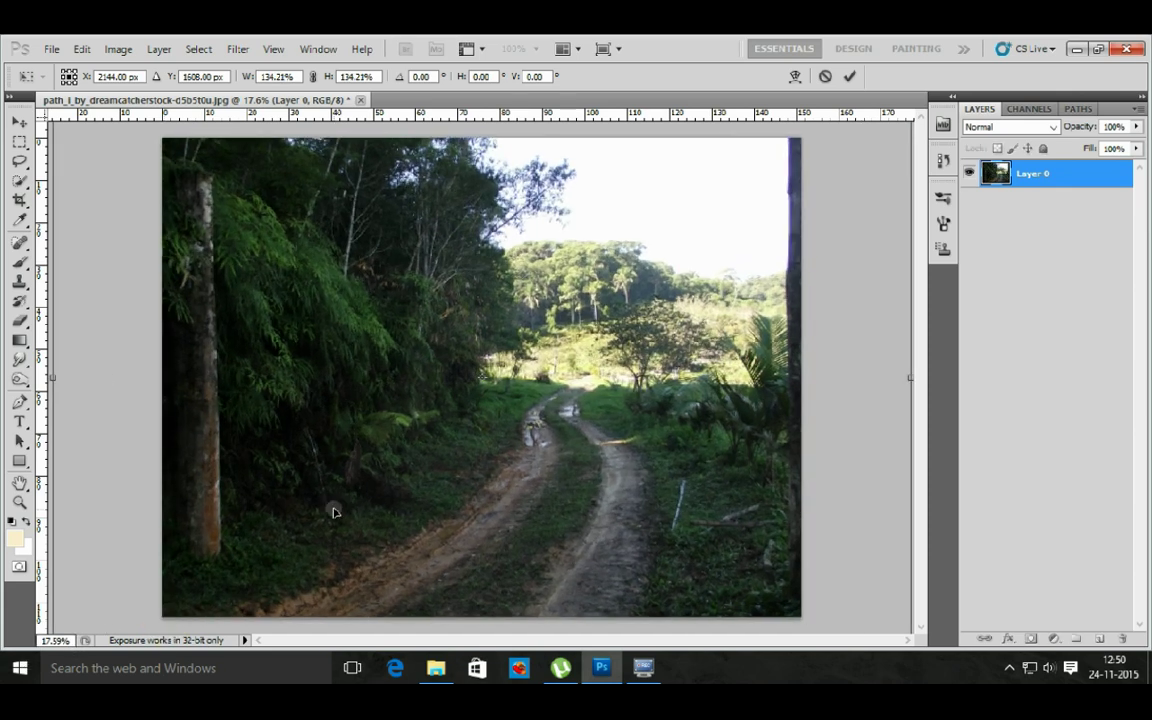
key(ctrl+0)
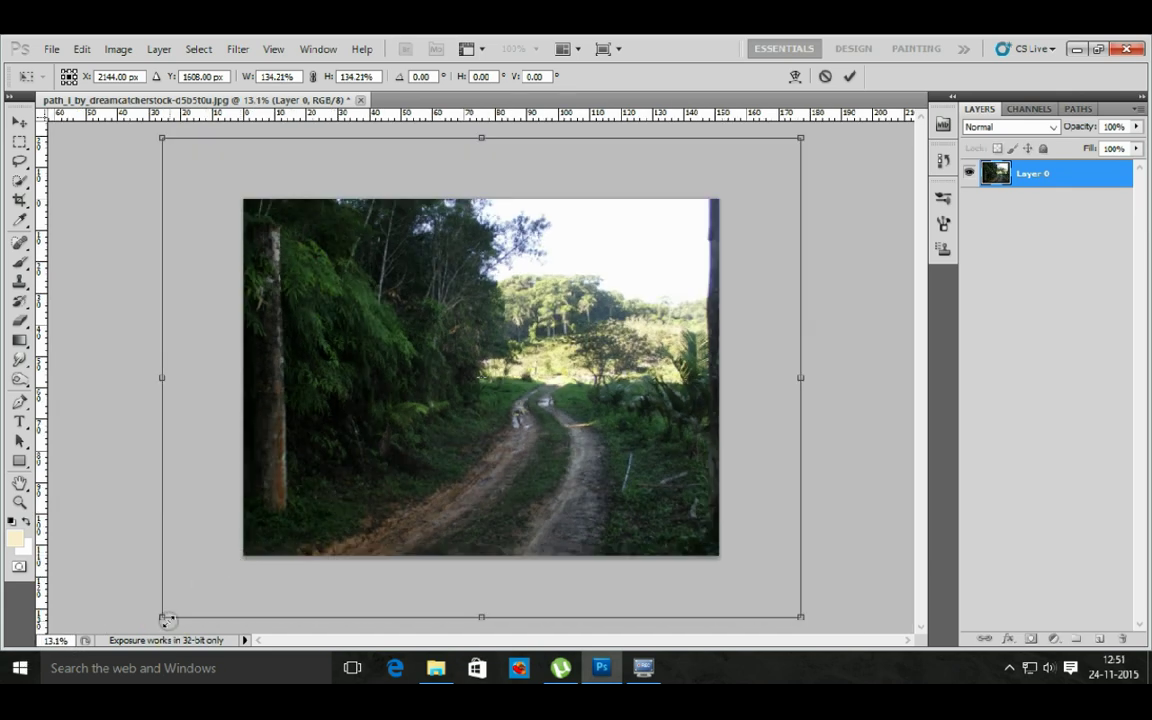
drag(163, 620, 133, 627)
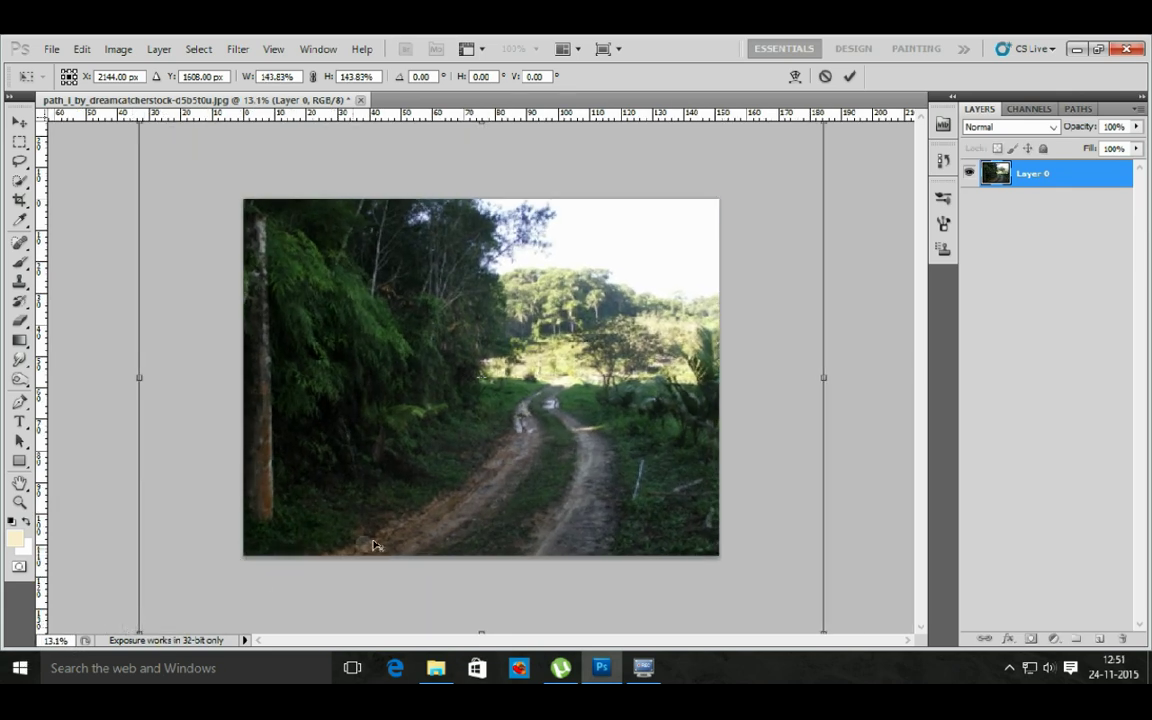
drag(414, 515, 420, 513)
key(Return)
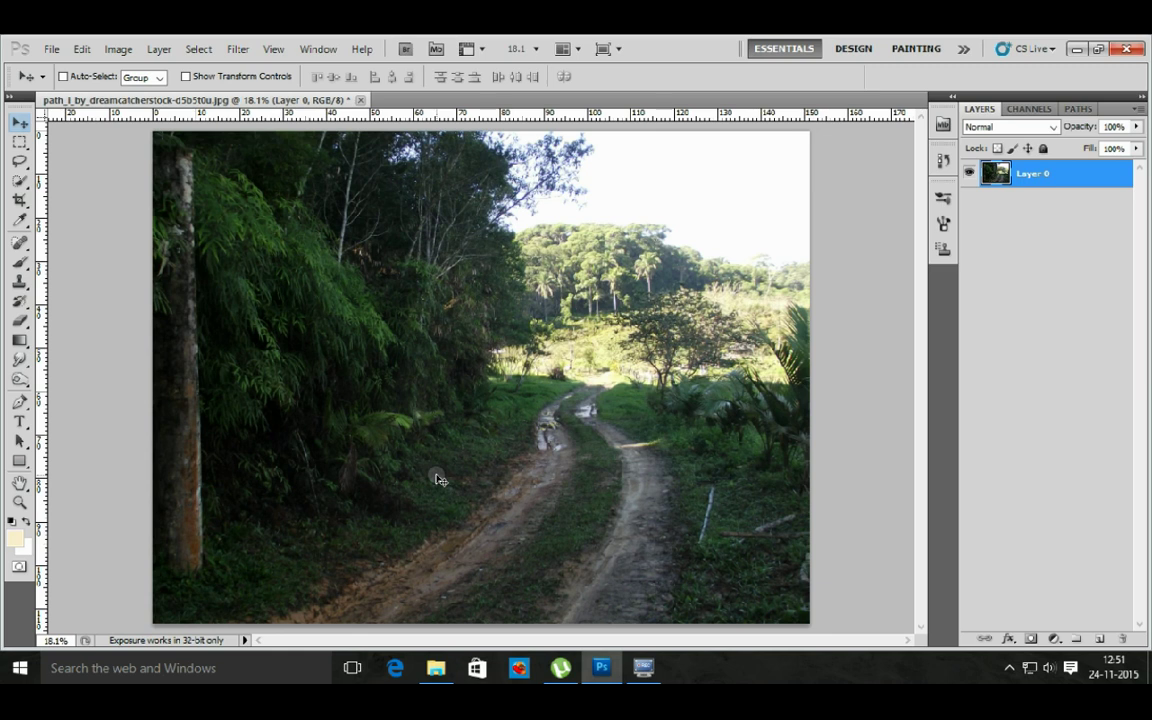
click(1031, 638)
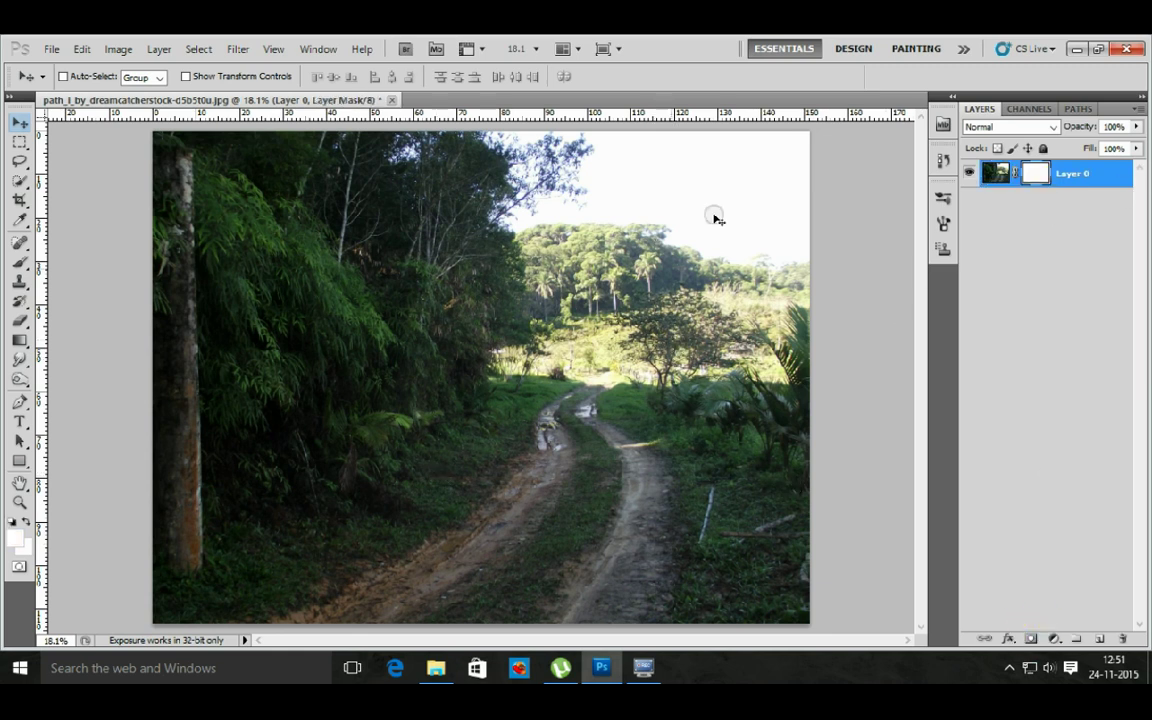
- Reset colours to black and white and brush black over part of the sky on the mask
key(b)
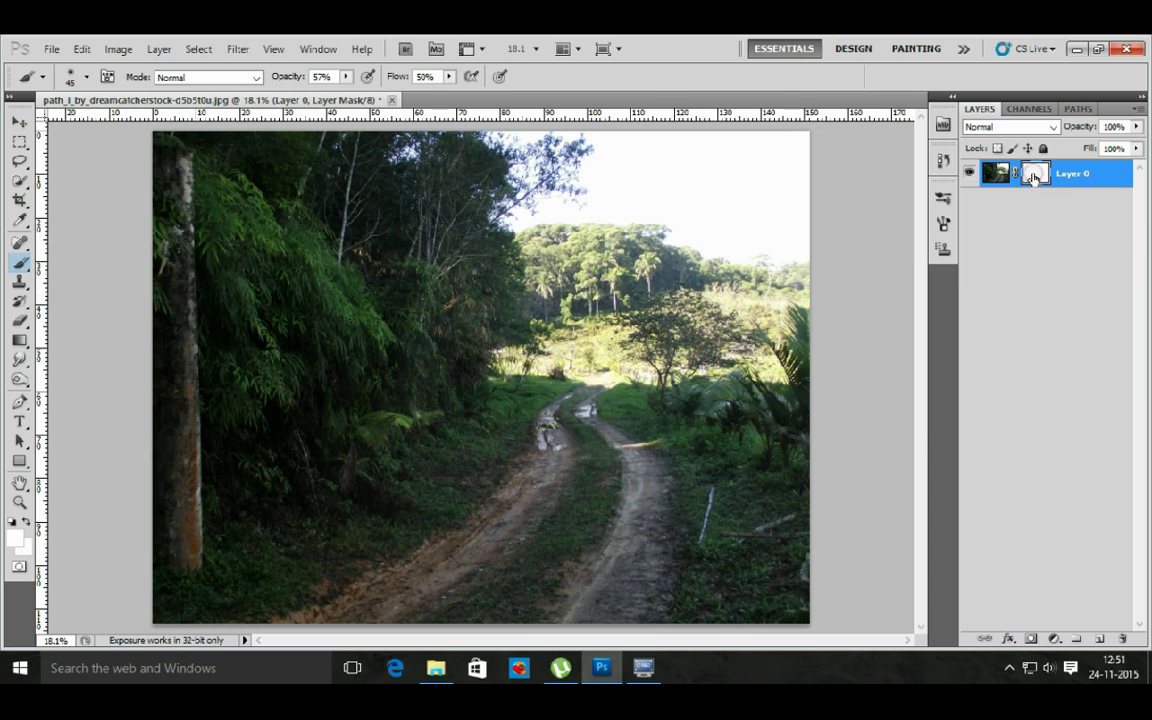
click(13, 520)
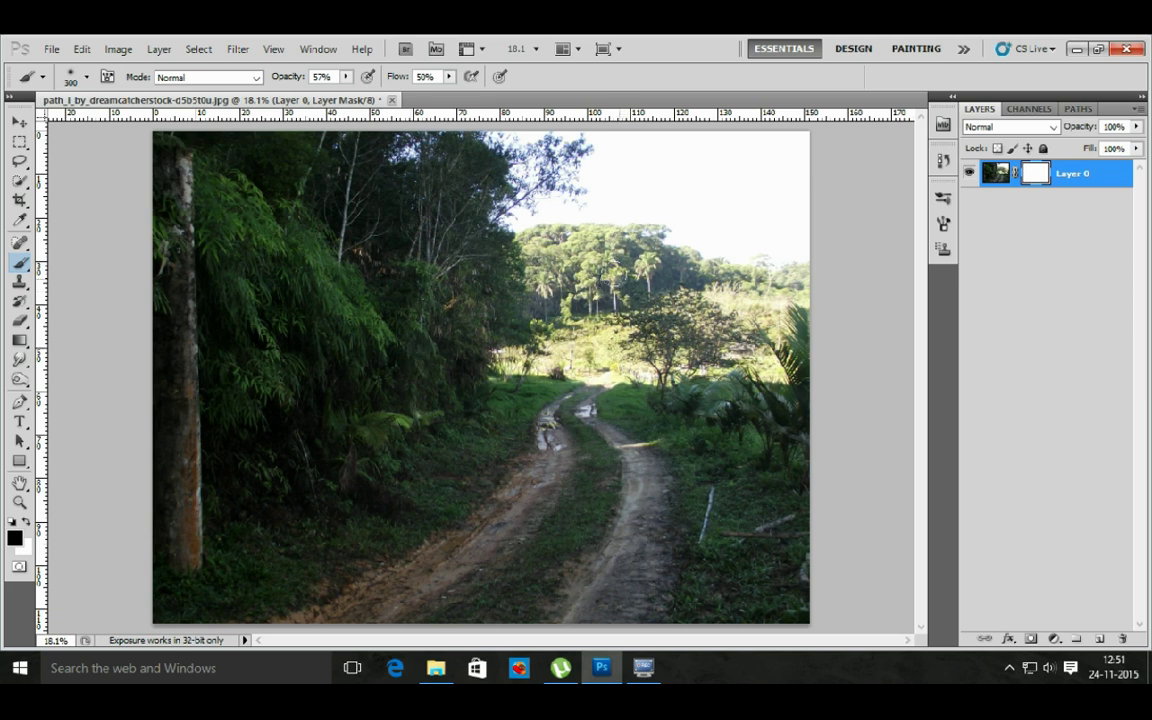
drag(610, 212, 688, 153)
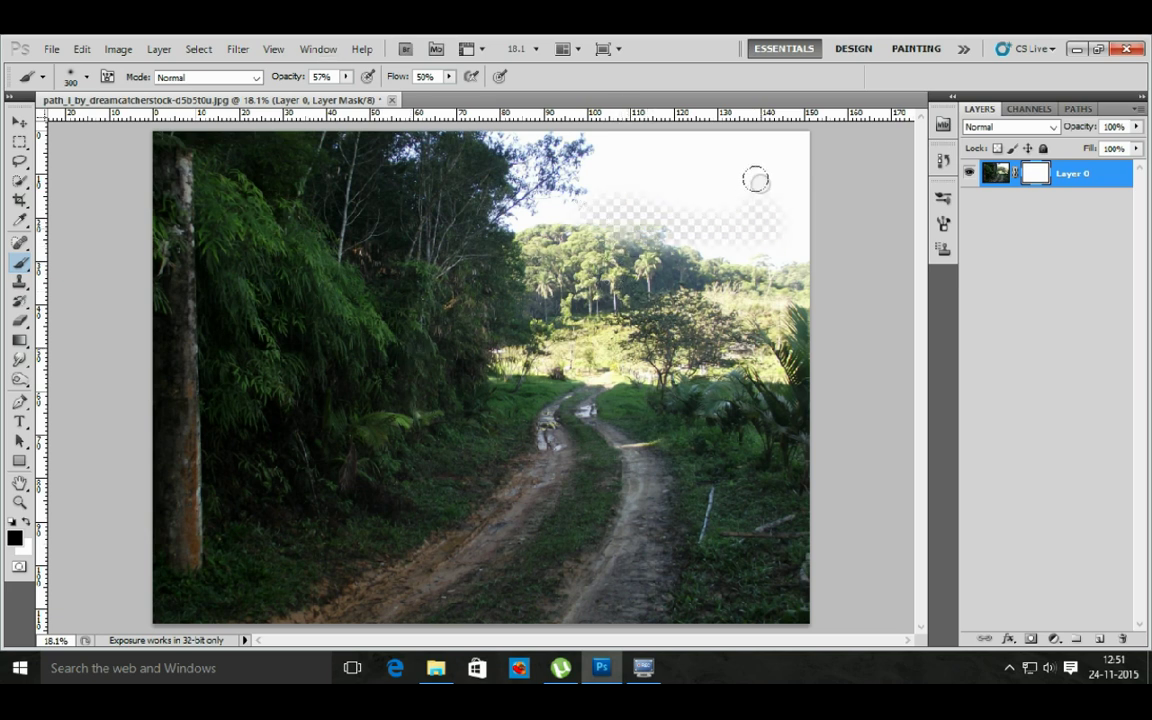
mouse_move(779, 213)
mouse_down()
mouse_move(729, 299)
mouse_move(785, 365)
mouse_up()
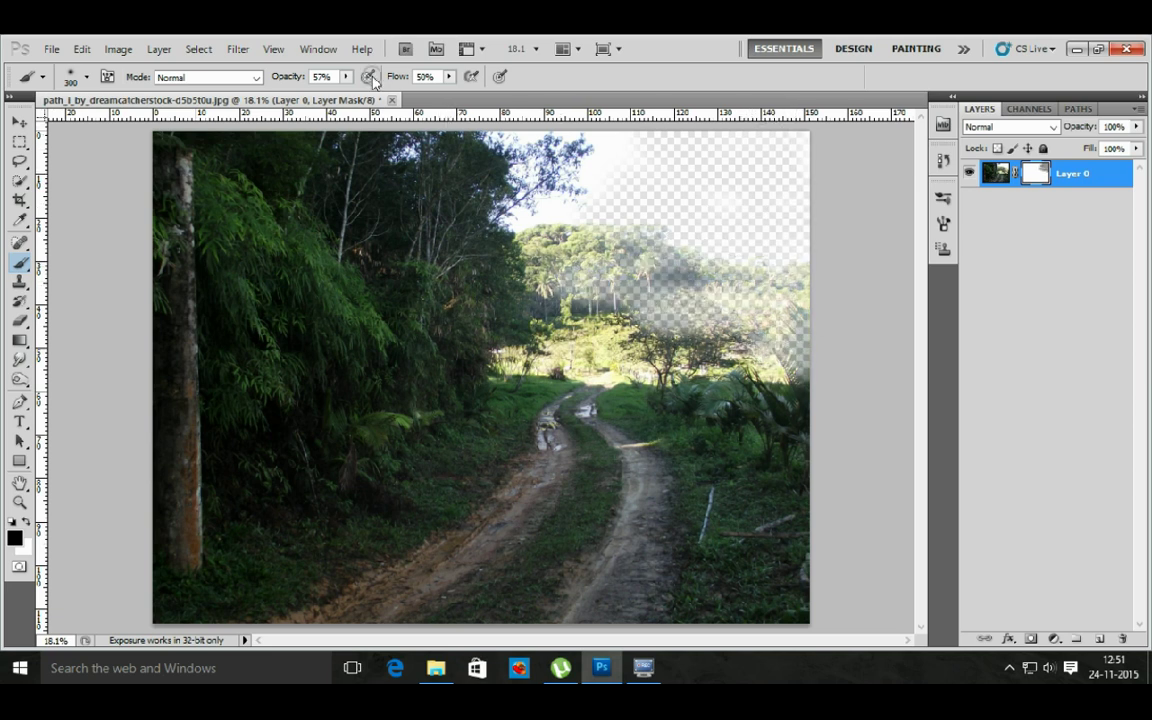
- At 100% opacity and flow, mask out the remaining sky and right-hand trees, brush size 300
drag(347, 77, 355, 92)
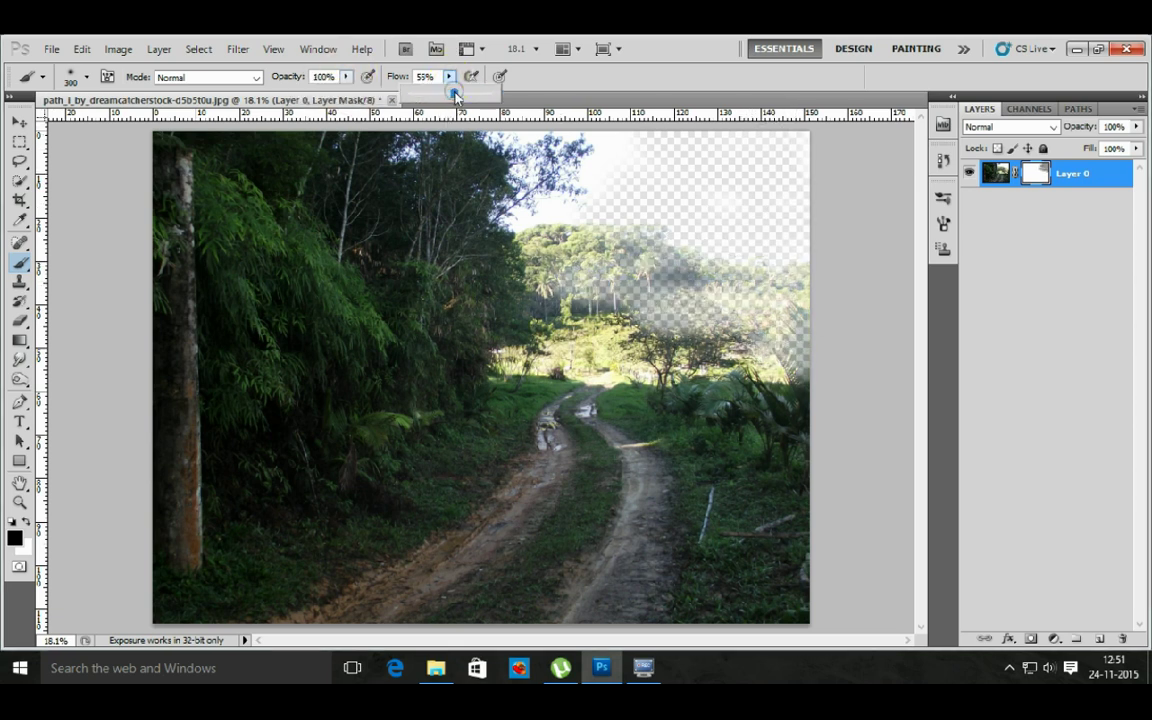
drag(449, 77, 456, 92)
drag(751, 216, 715, 248)
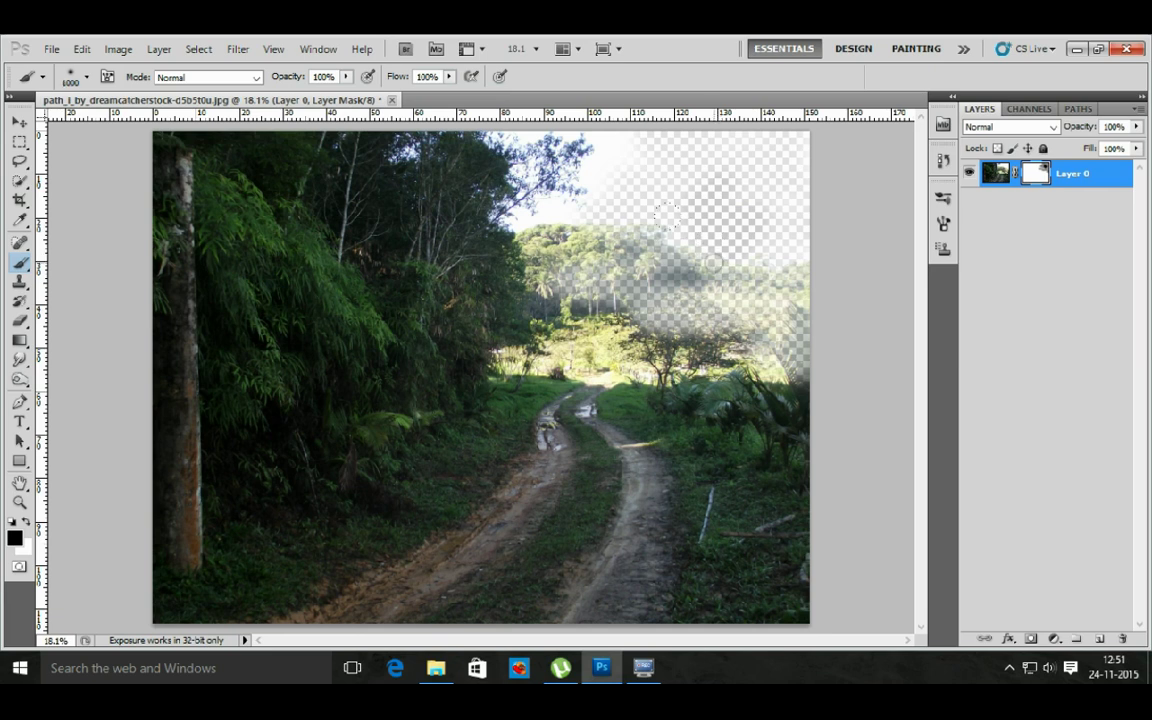
drag(666, 214, 696, 229)
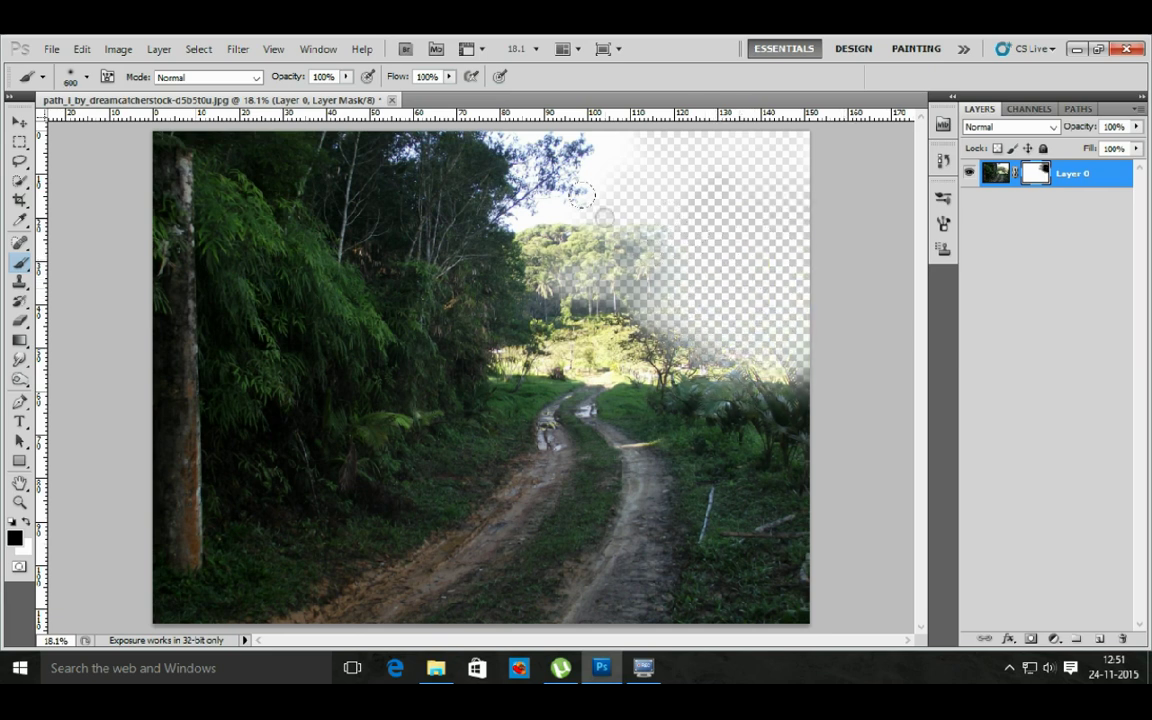
drag(582, 196, 620, 162)
mouse_move(632, 274)
mouse_down()
mouse_move(740, 350)
mouse_move(663, 313)
mouse_up()
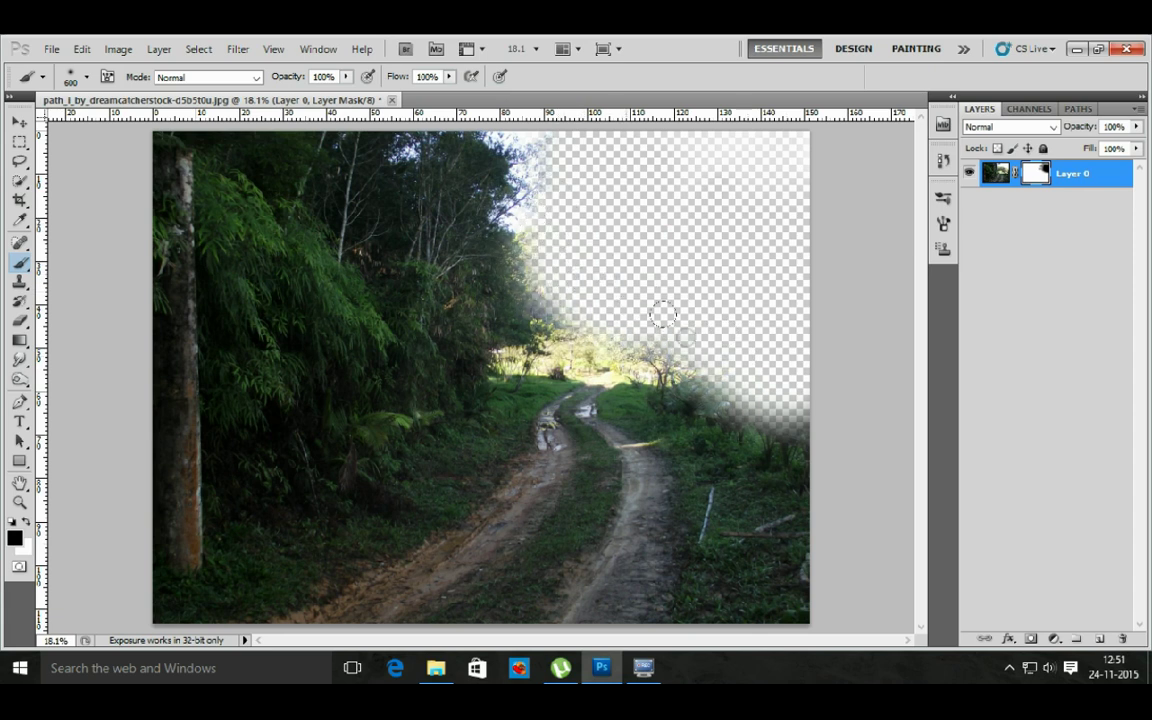
key(bracketleft)
key(bracketleft)
key(bracketleft)
drag(630, 347, 692, 356)
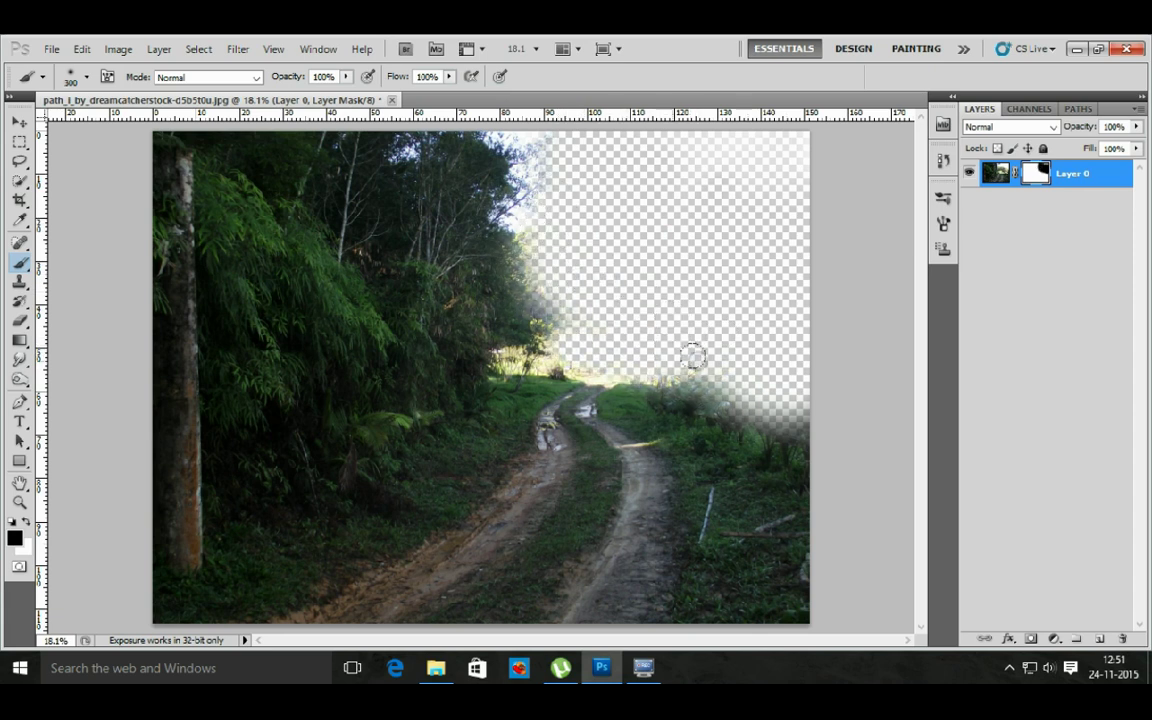
- Soften the tree-line edge down to the path with brush opacity 61% and flow 43%
click(346, 76)
drag(348, 94, 321, 96)
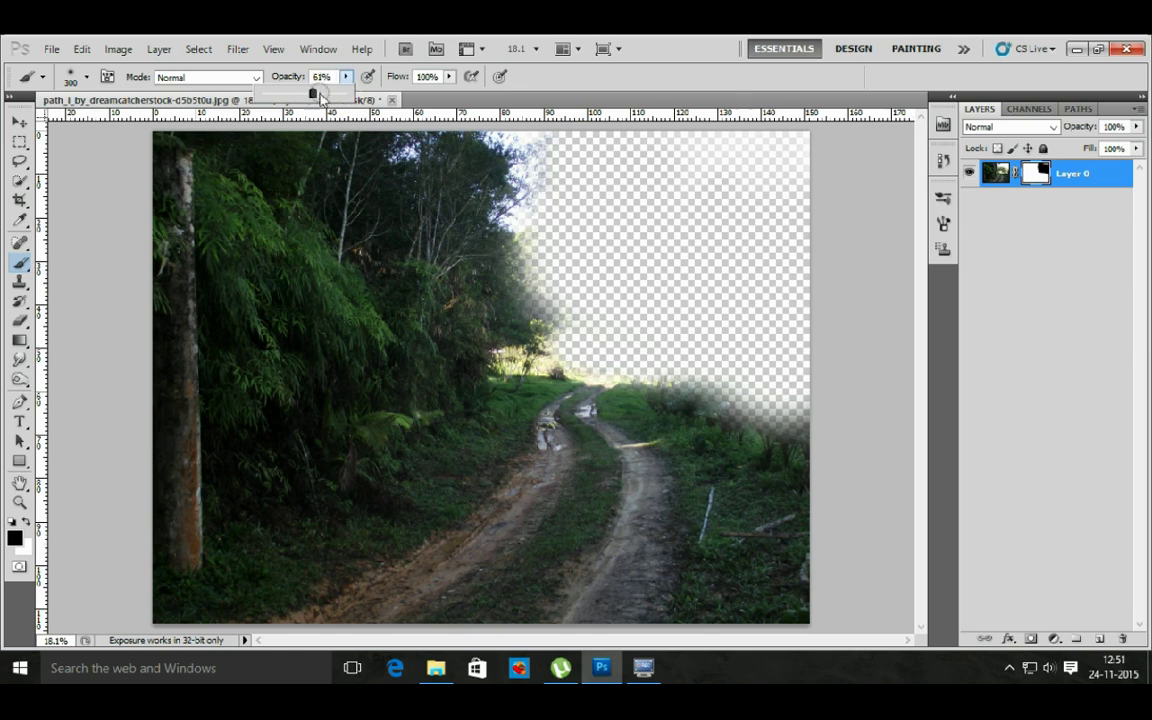
click(448, 76)
drag(450, 94, 405, 95)
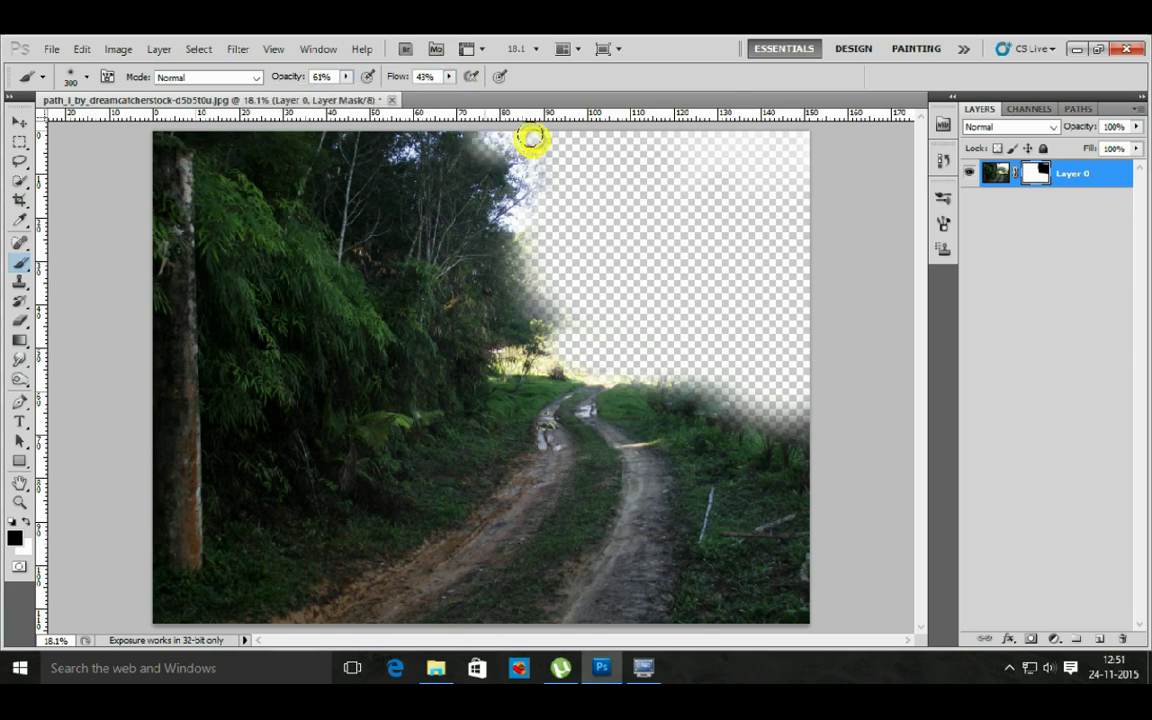
mouse_move(510, 159)
mouse_down()
mouse_move(565, 355)
mouse_move(694, 355)
mouse_move(566, 352)
mouse_move(702, 368)
mouse_move(792, 428)
mouse_move(795, 445)
mouse_up()
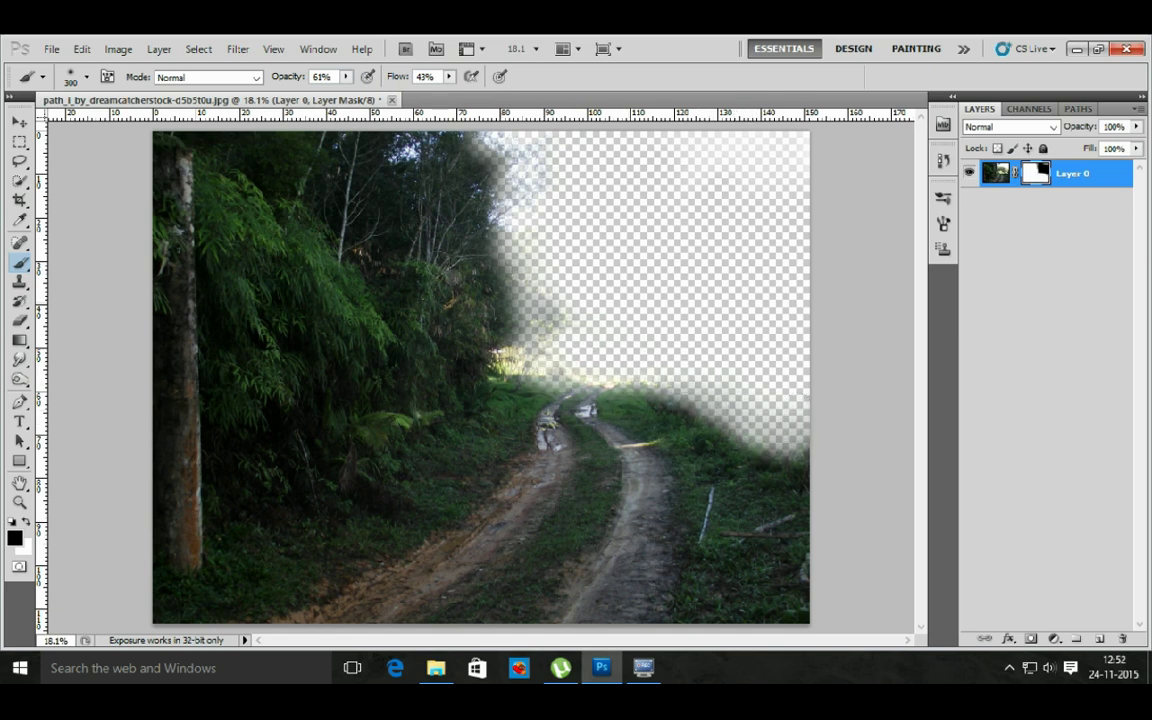
drag(500, 162, 500, 157)
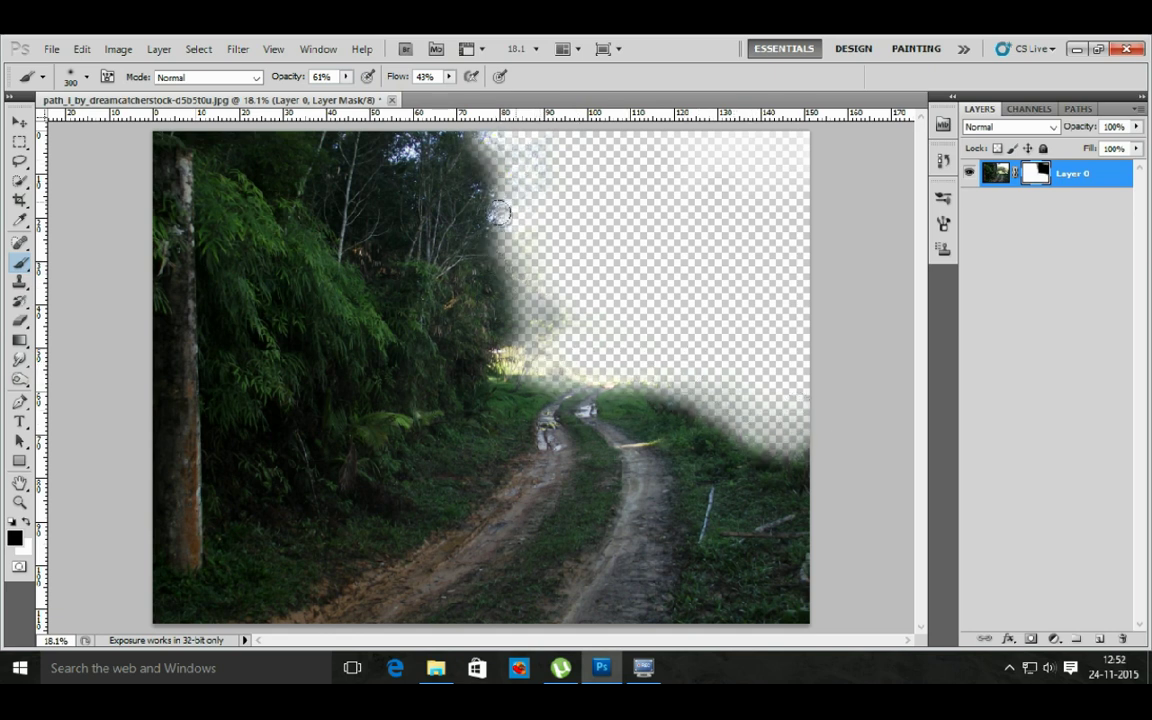
- Fade more of the tree line with brush opacity 41% and flow 33%
click(346, 76)
drag(314, 92, 296, 92)
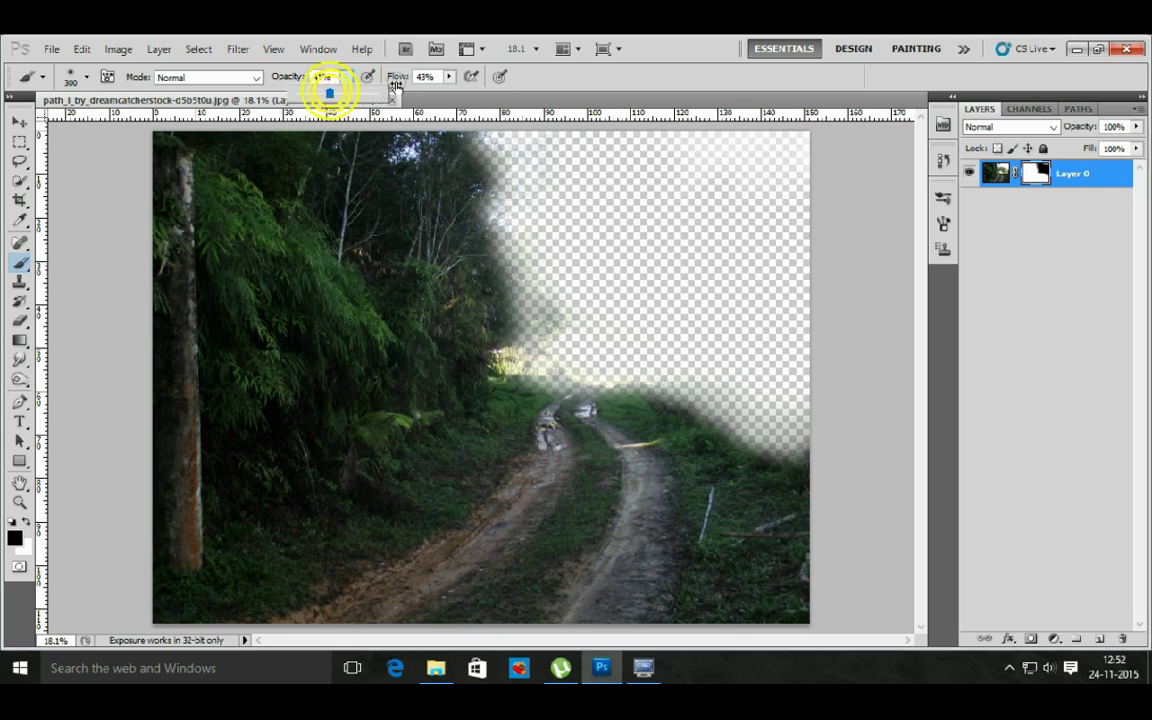
click(449, 76)
mouse_move(451, 93)
mouse_down()
mouse_move(441, 95)
mouse_move(559, 318)
mouse_up()
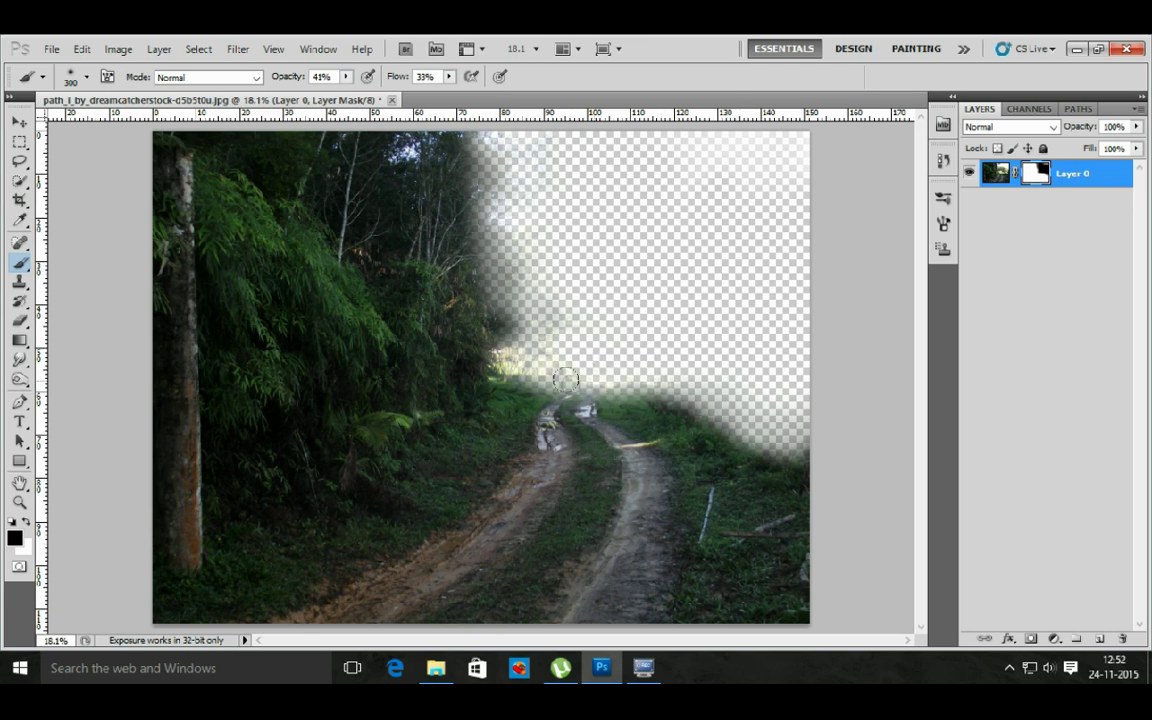
click(22, 122)
- Open the autumn forest image in Photoshop and drag it into the path document
click(435, 668)
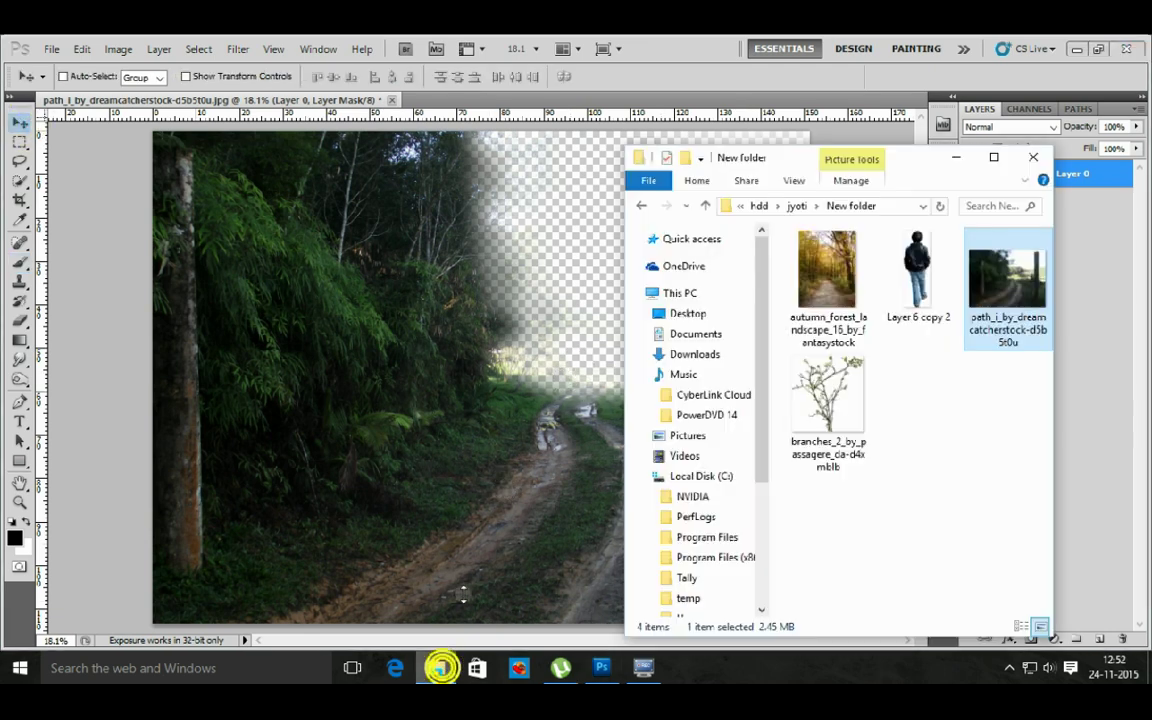
click(828, 300)
right_click(831, 313)
mouse_move(776, 359)
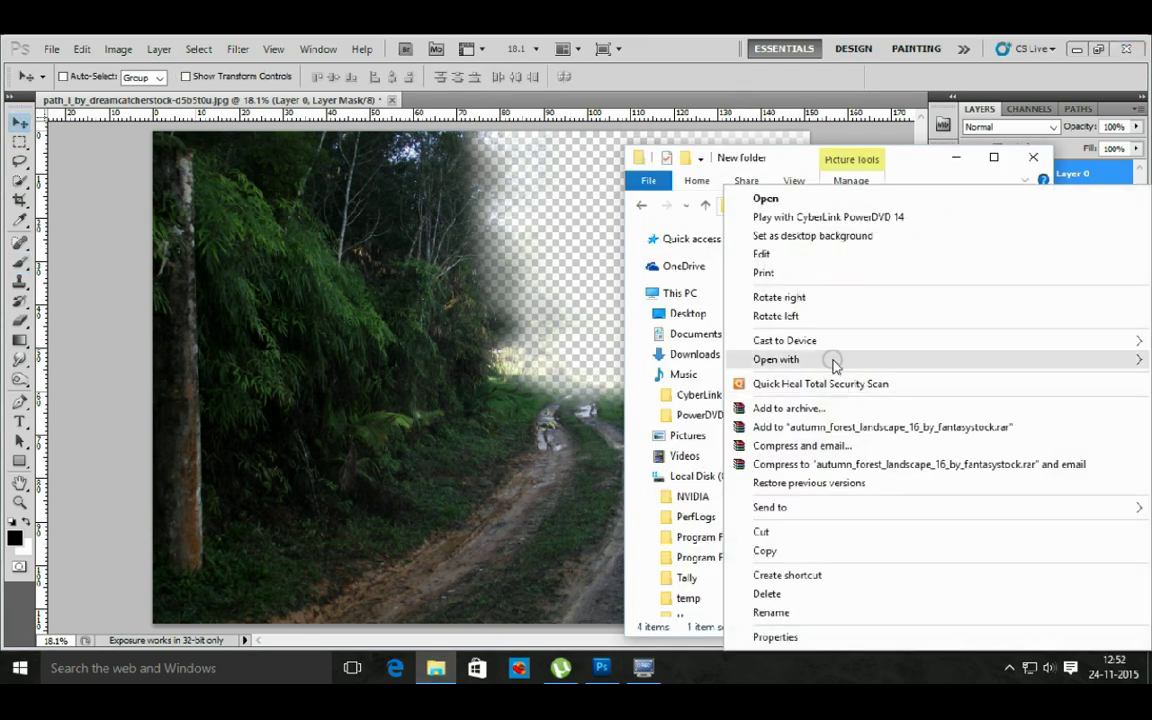
click(689, 365)
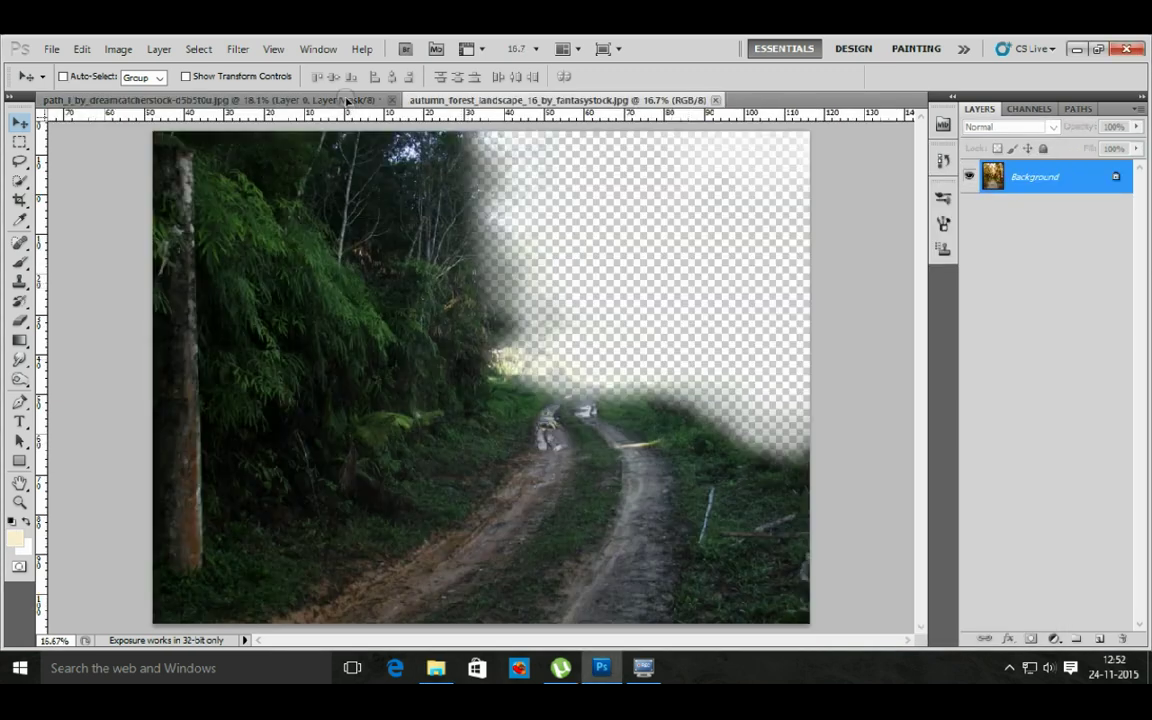
drag(347, 101, 895, 337)
- Move Layer 1 below Layer 0 and scale it to roughly 189% by 183%, shifted right
drag(1084, 178, 1080, 210)
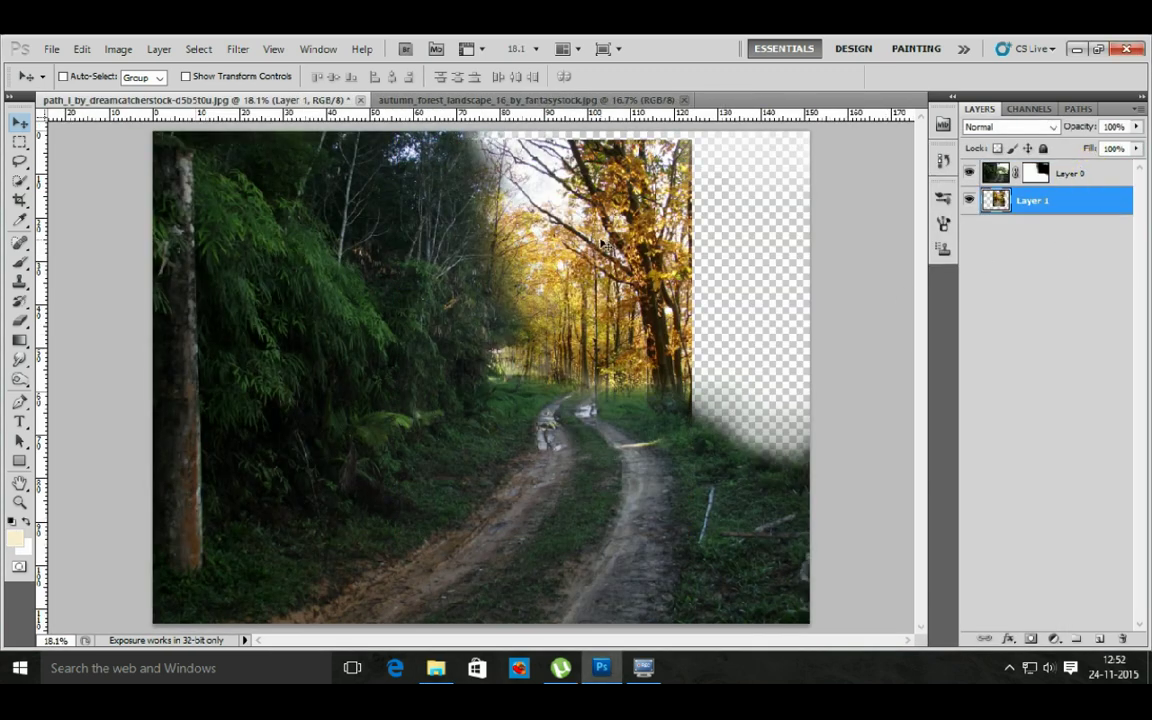
key(ctrl+t)
drag(600, 243, 742, 402)
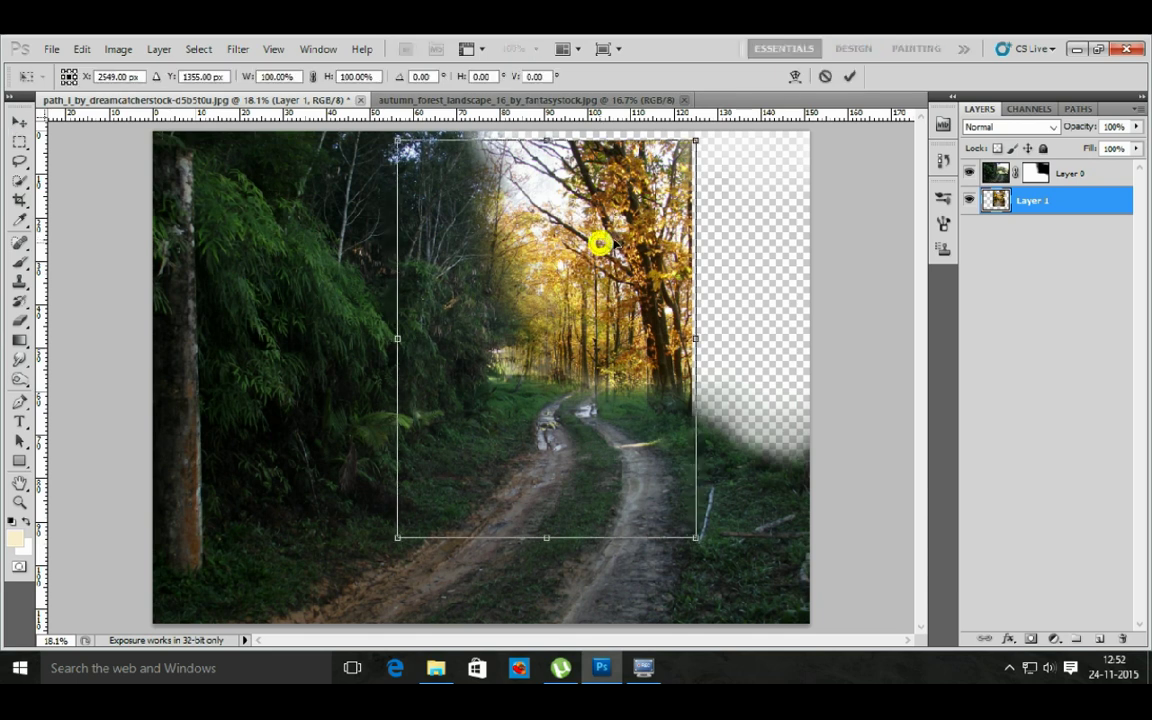
drag(748, 532, 860, 640)
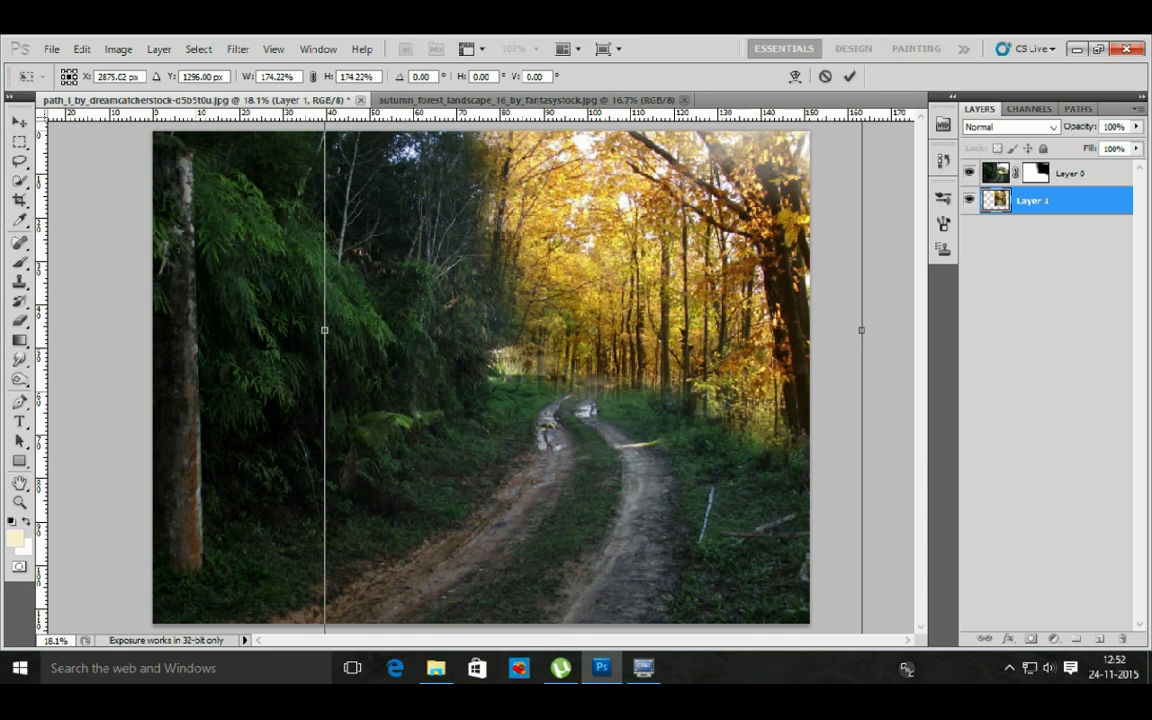
drag(676, 470, 689, 446)
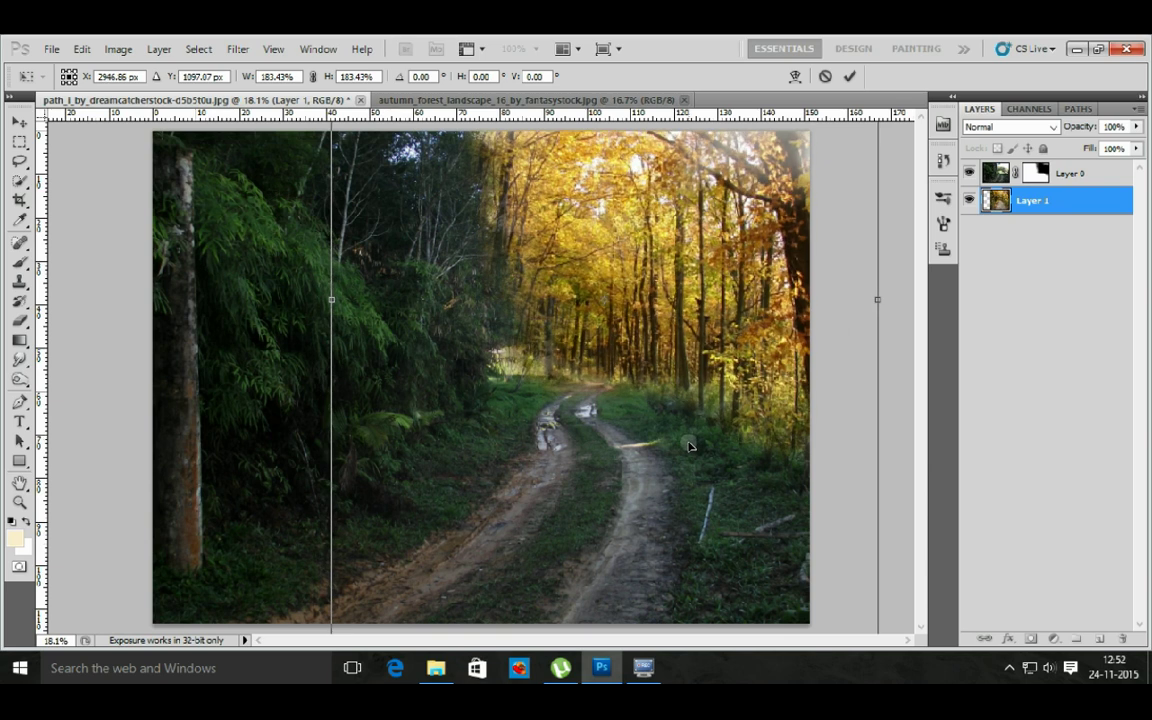
drag(329, 301, 219, 264)
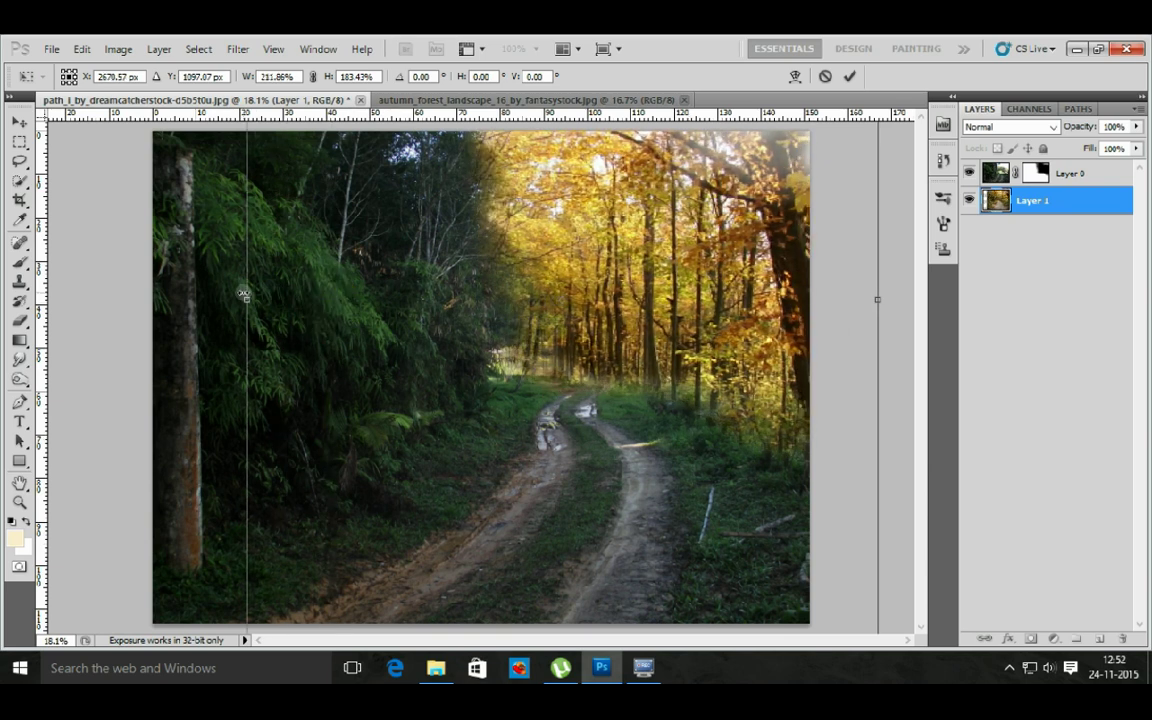
drag(540, 322, 643, 343)
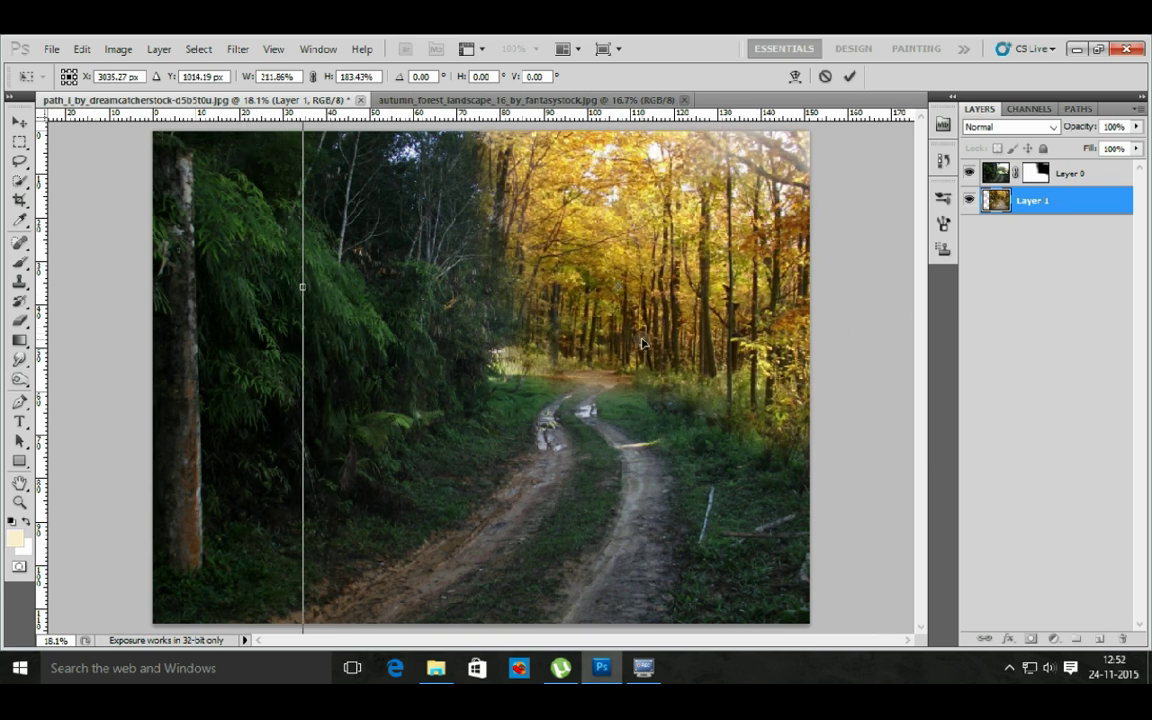
drag(303, 288, 342, 288)
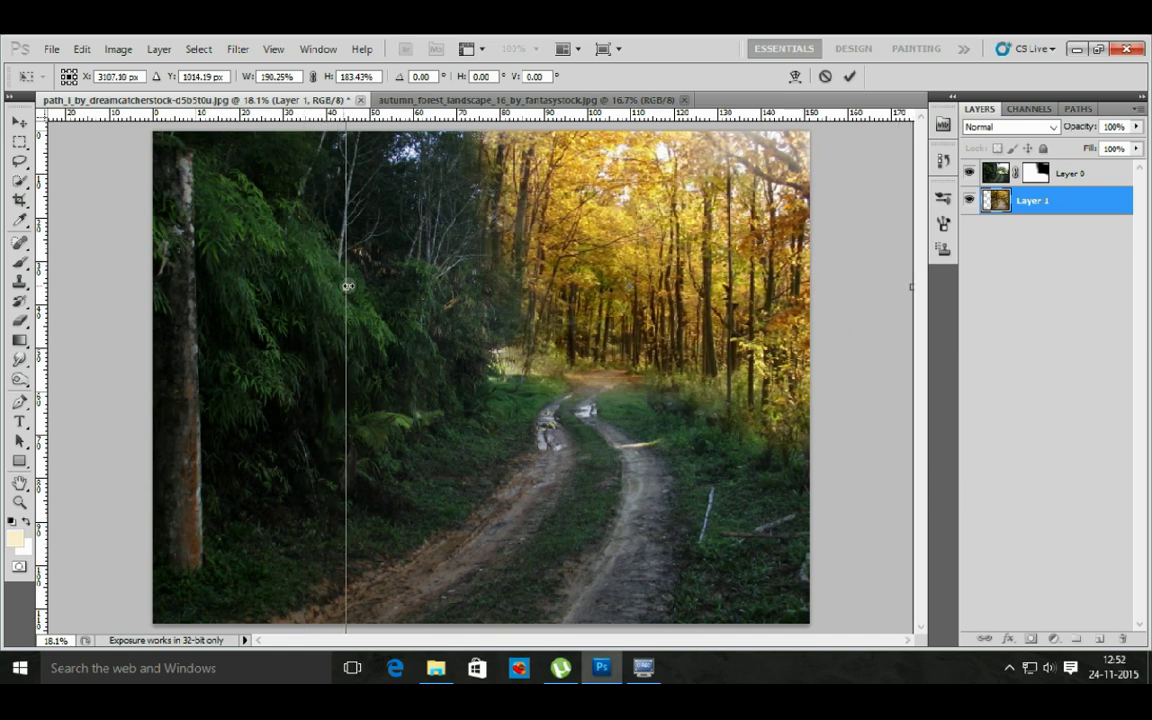
drag(519, 283, 552, 304)
key(Return)
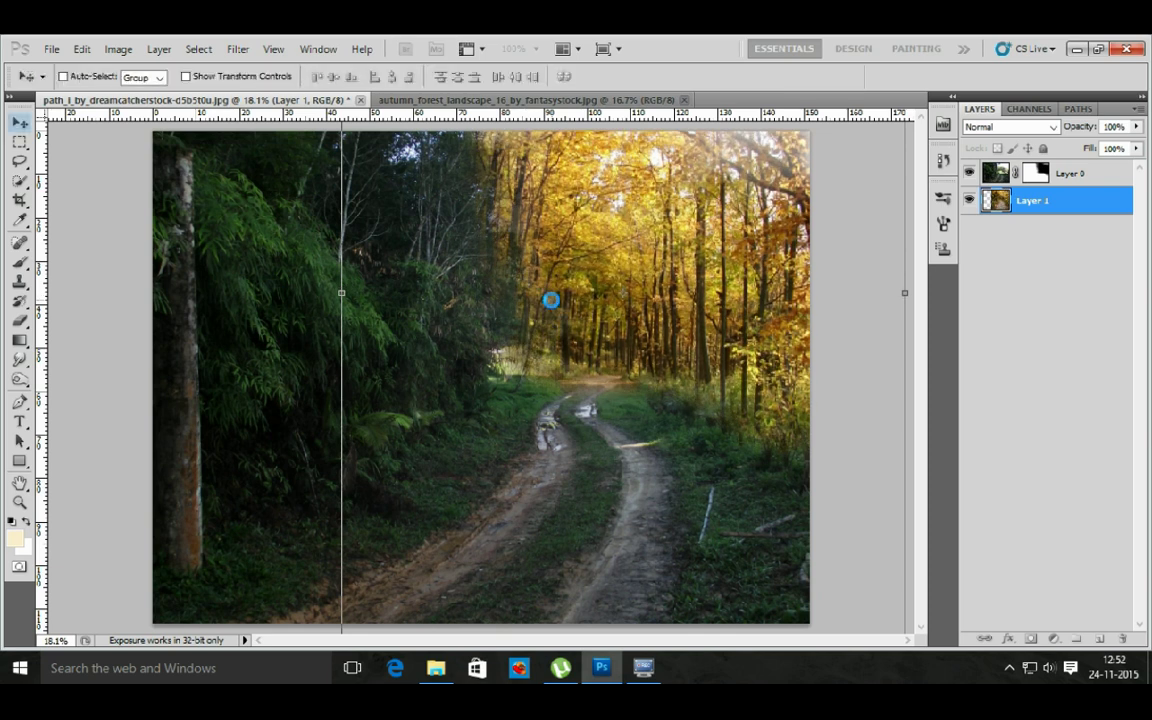
- On Layer 0's mask, paint out the hazy top-right strip with a 100% opacity, 100% flow brush
click(1040, 173)
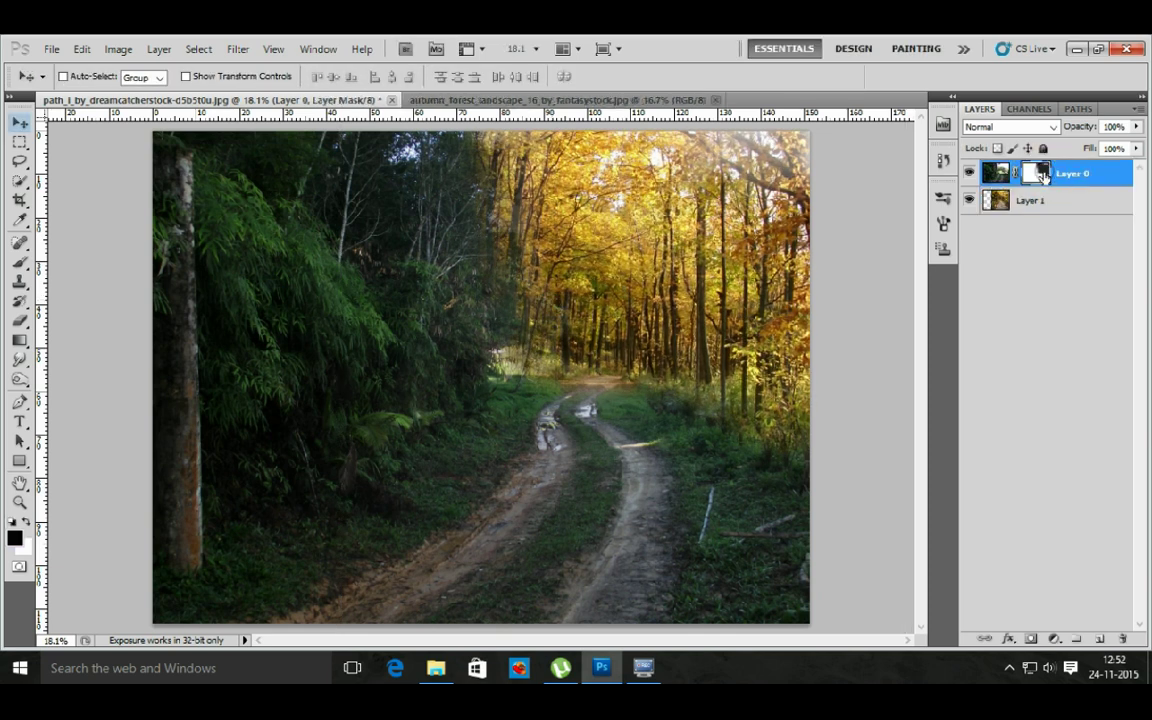
key(b)
click(540, 200)
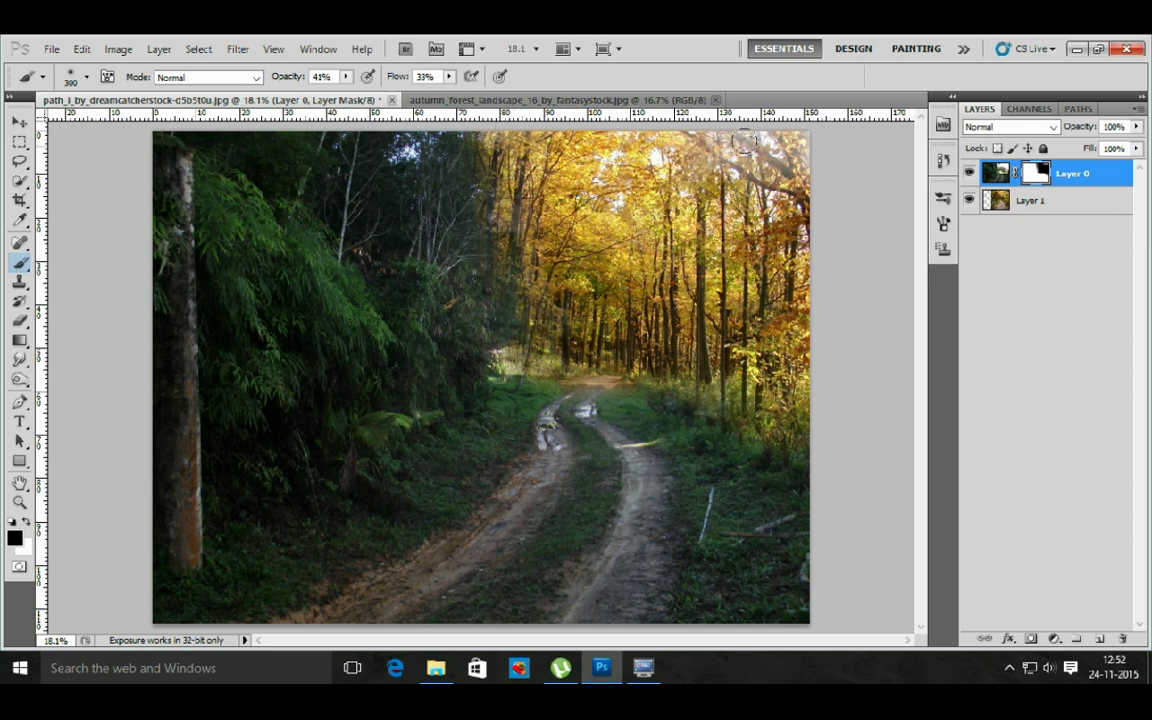
drag(814, 145, 743, 147)
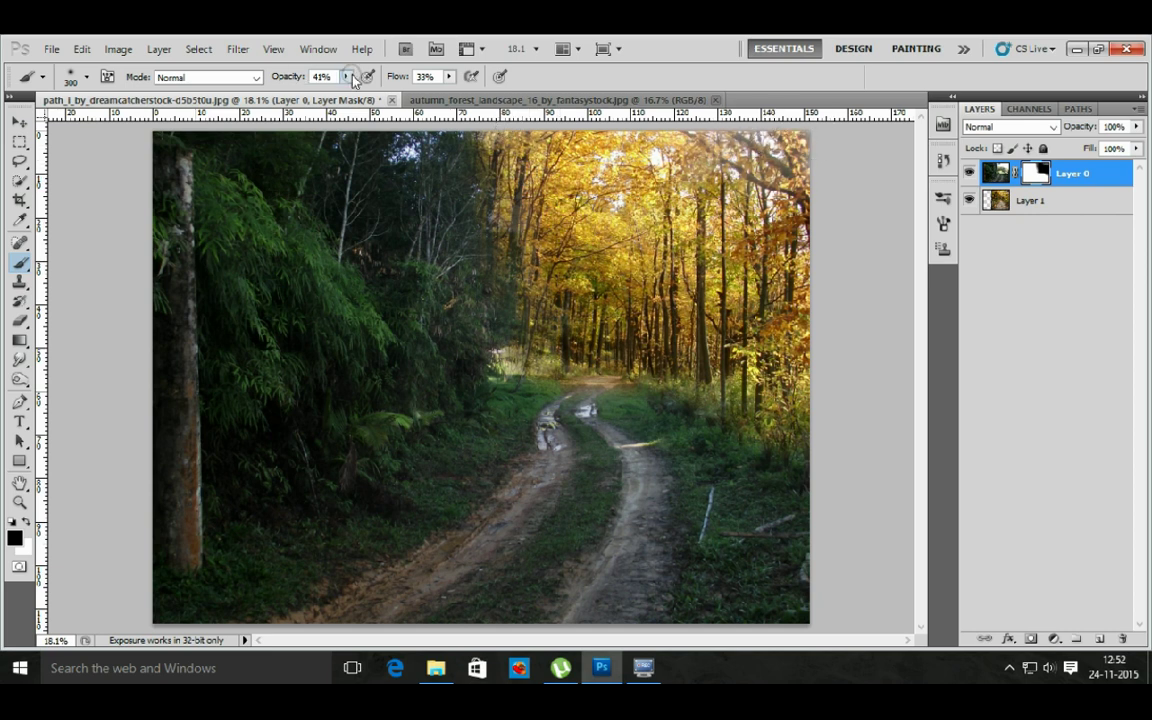
drag(346, 76, 373, 85)
drag(448, 76, 500, 92)
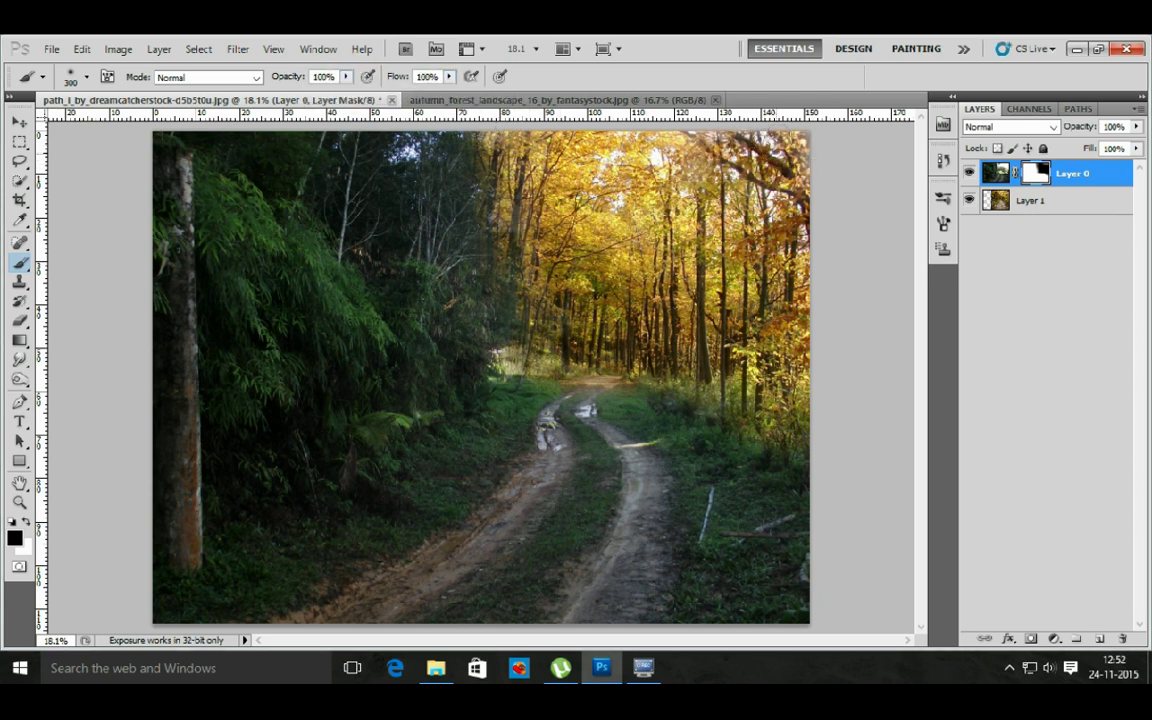
drag(600, 122, 718, 165)
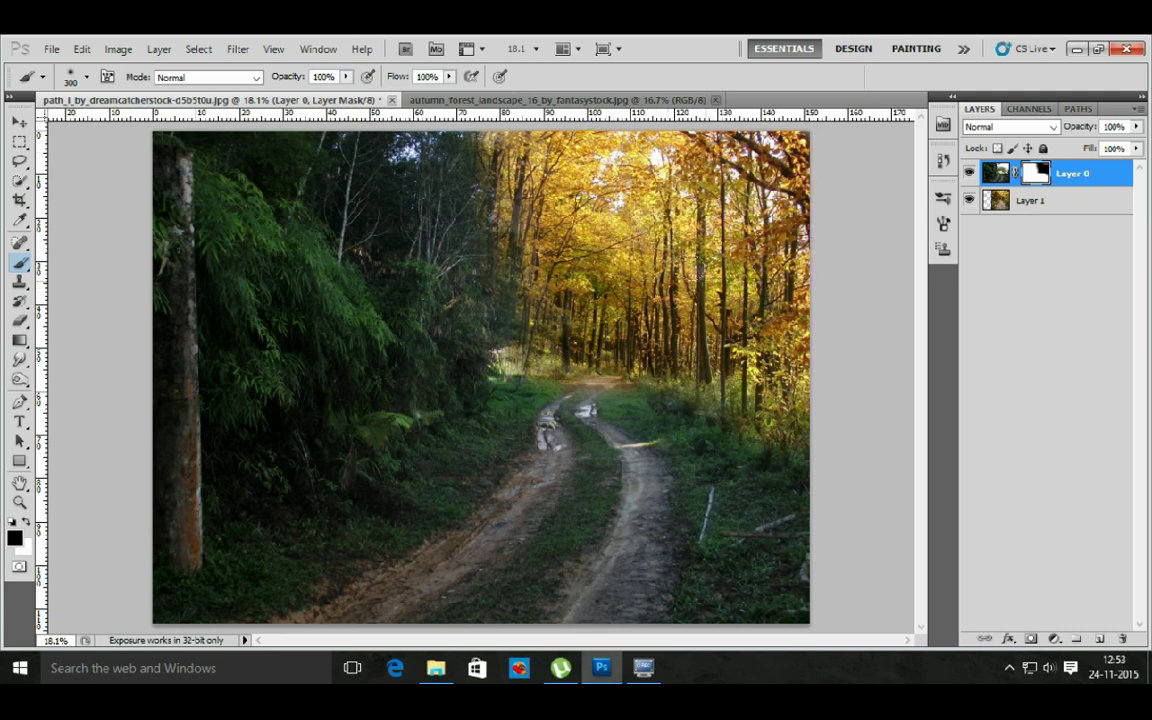
- With a size 600 brush at 34% opacity and 45% flow, blend the right-side trees and grass
click(346, 76)
drag(334, 91, 330, 90)
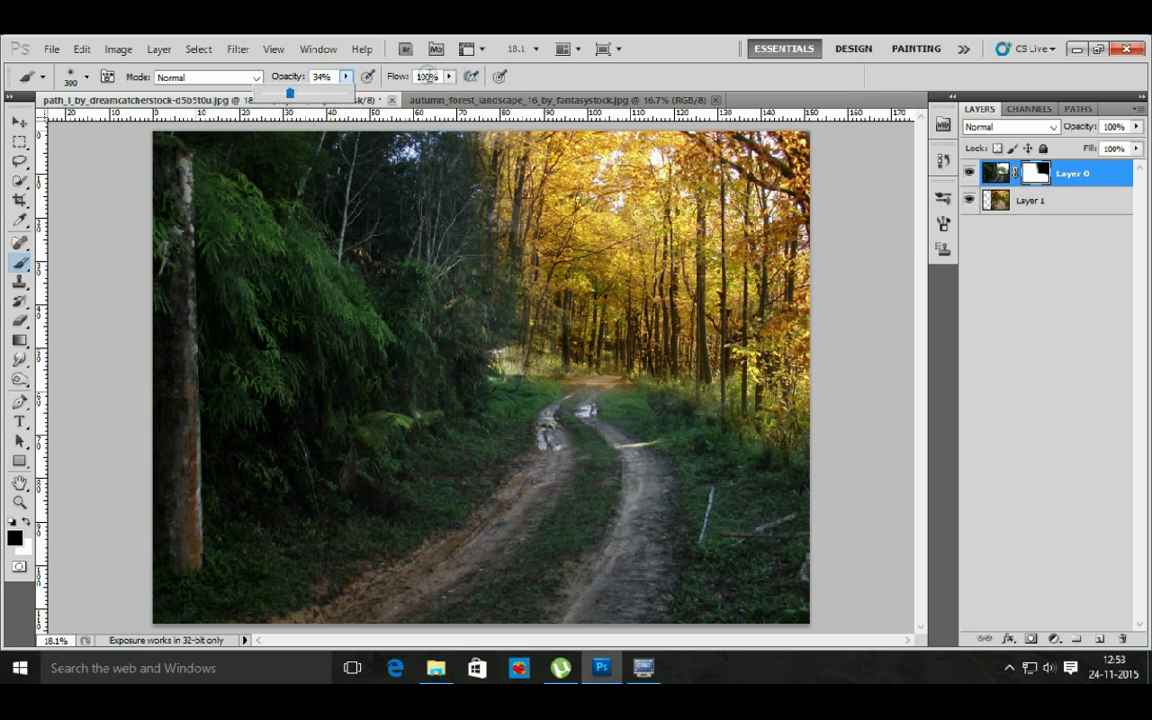
click(448, 77)
drag(460, 92, 405, 92)
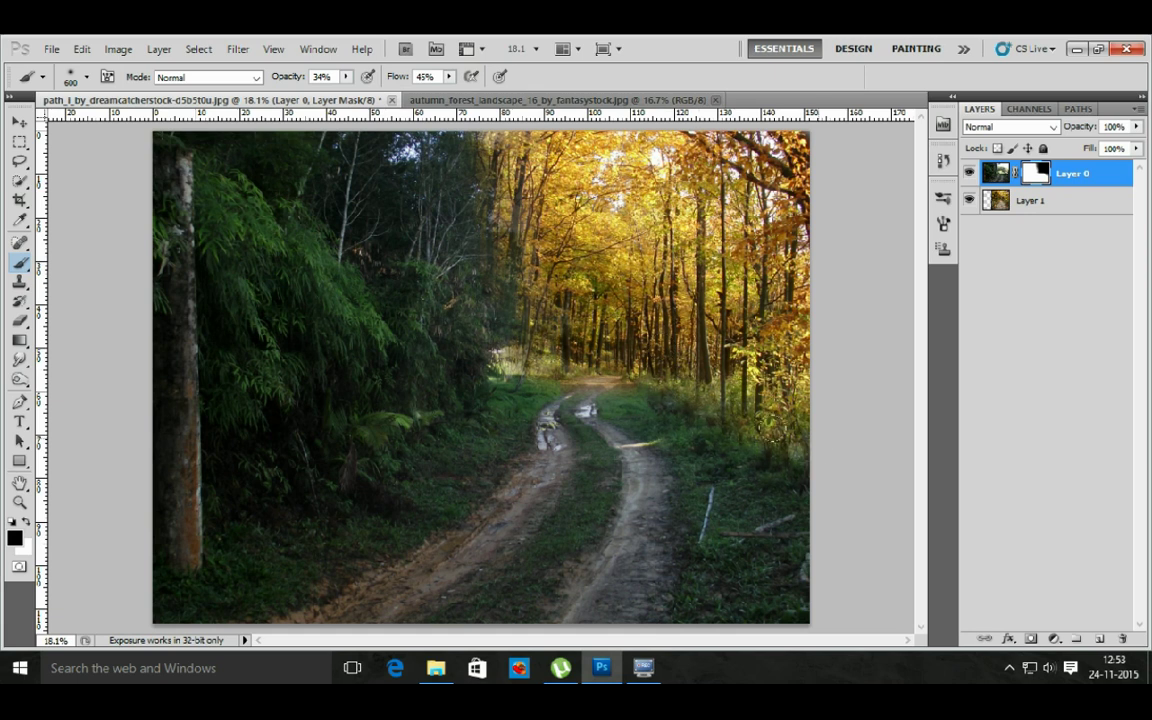
key(bracketright)
key(bracketright)
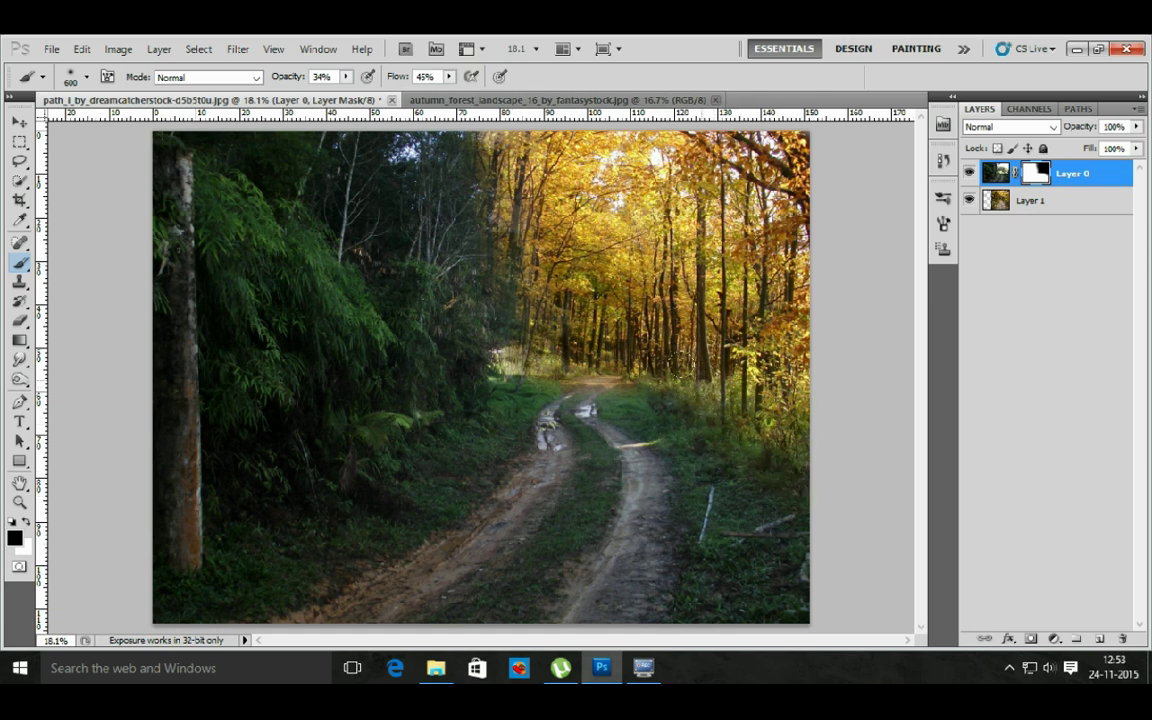
drag(632, 345, 795, 494)
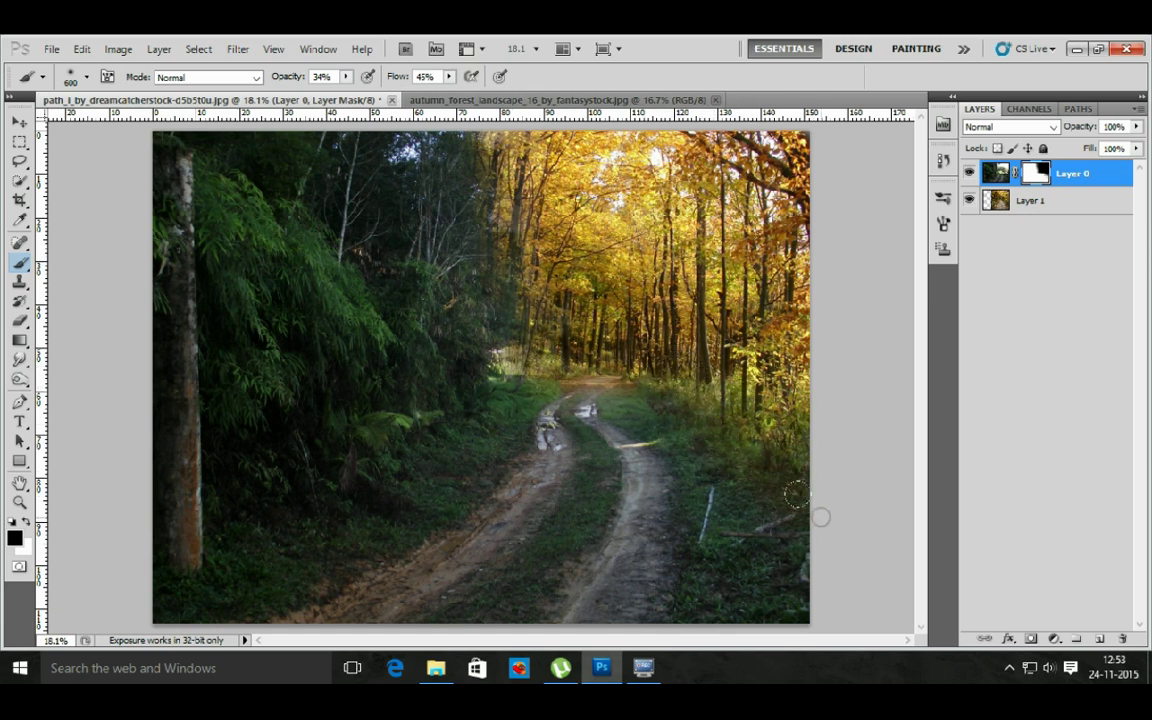
click(784, 419)
click(509, 188)
- Nudge the autumn layer down-right and close the separate autumn forest document
click(19, 121)
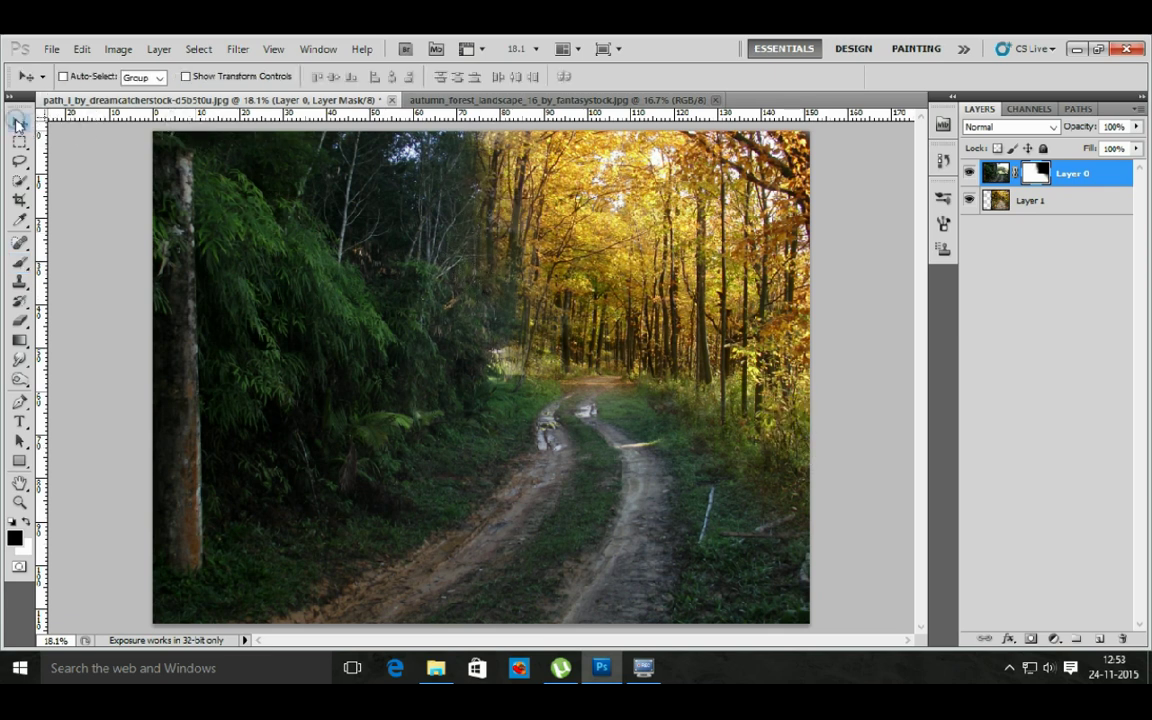
click(1030, 200)
mouse_move(716, 232)
mouse_down()
mouse_move(790, 255)
mouse_move(746, 257)
mouse_move(745, 268)
mouse_up()
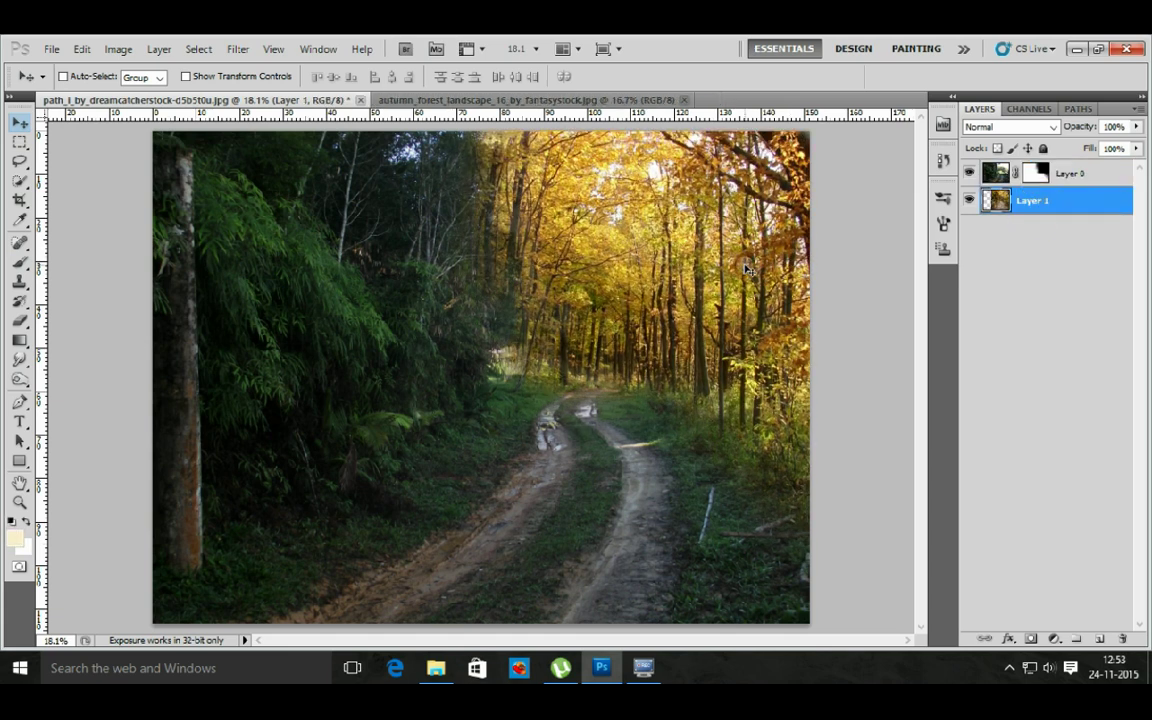
key(b)
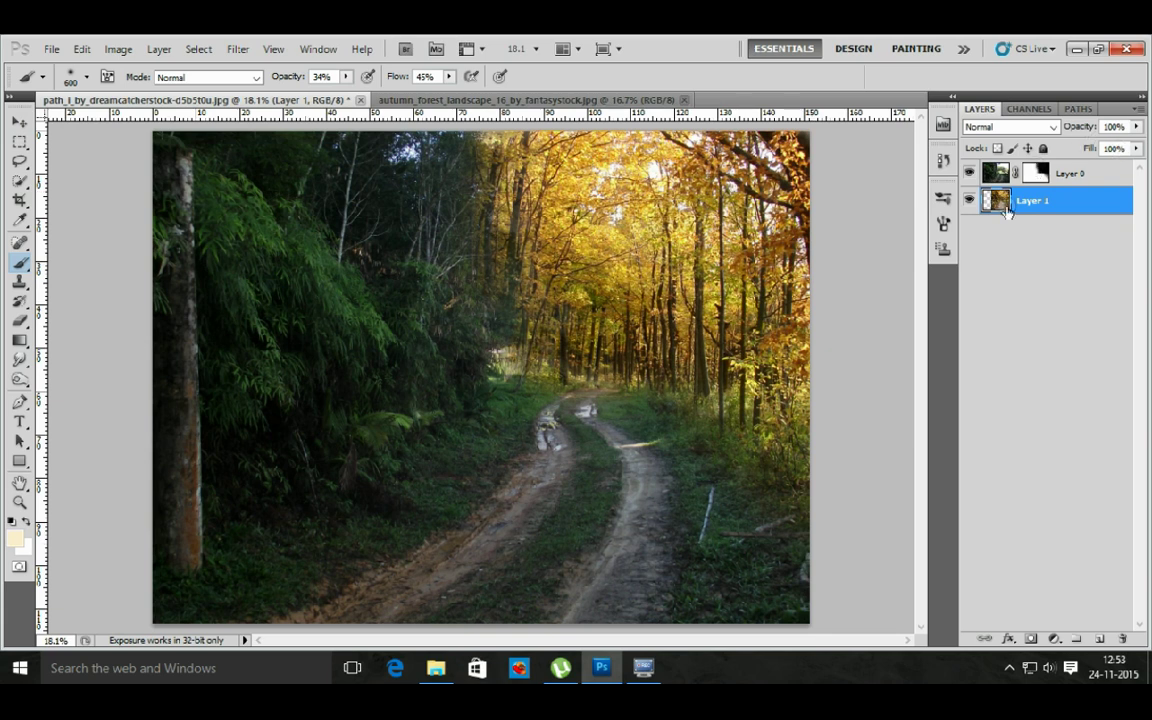
click(1037, 174)
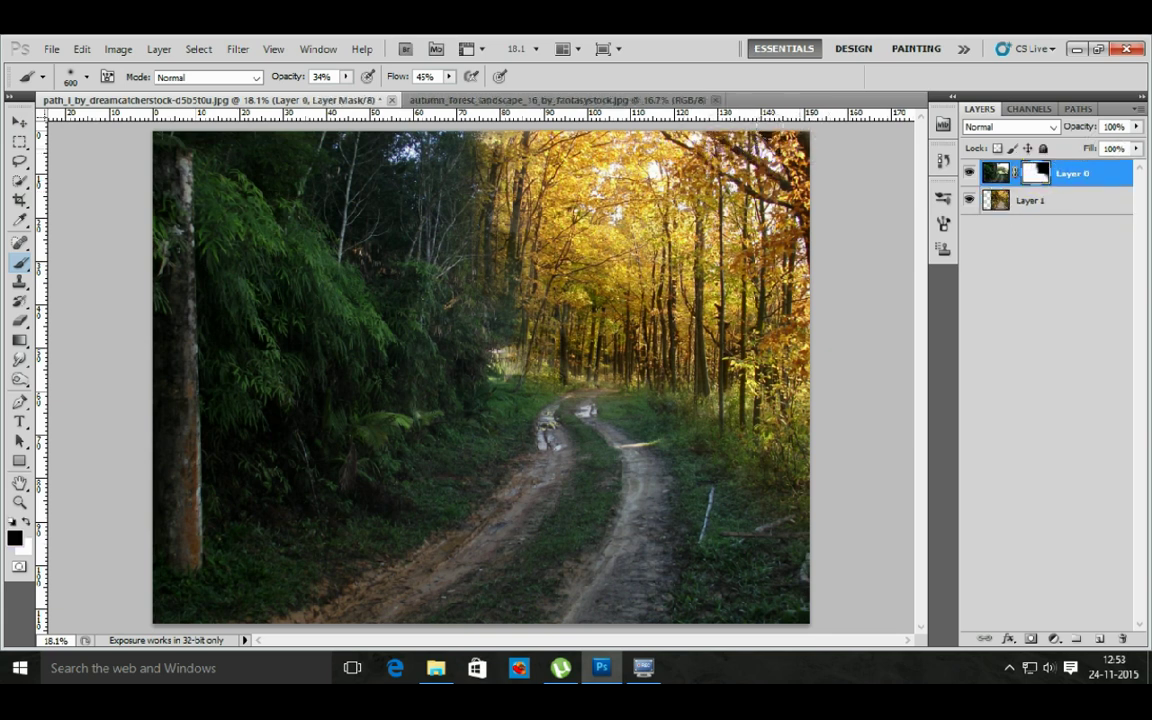
click(20, 121)
click(566, 103)
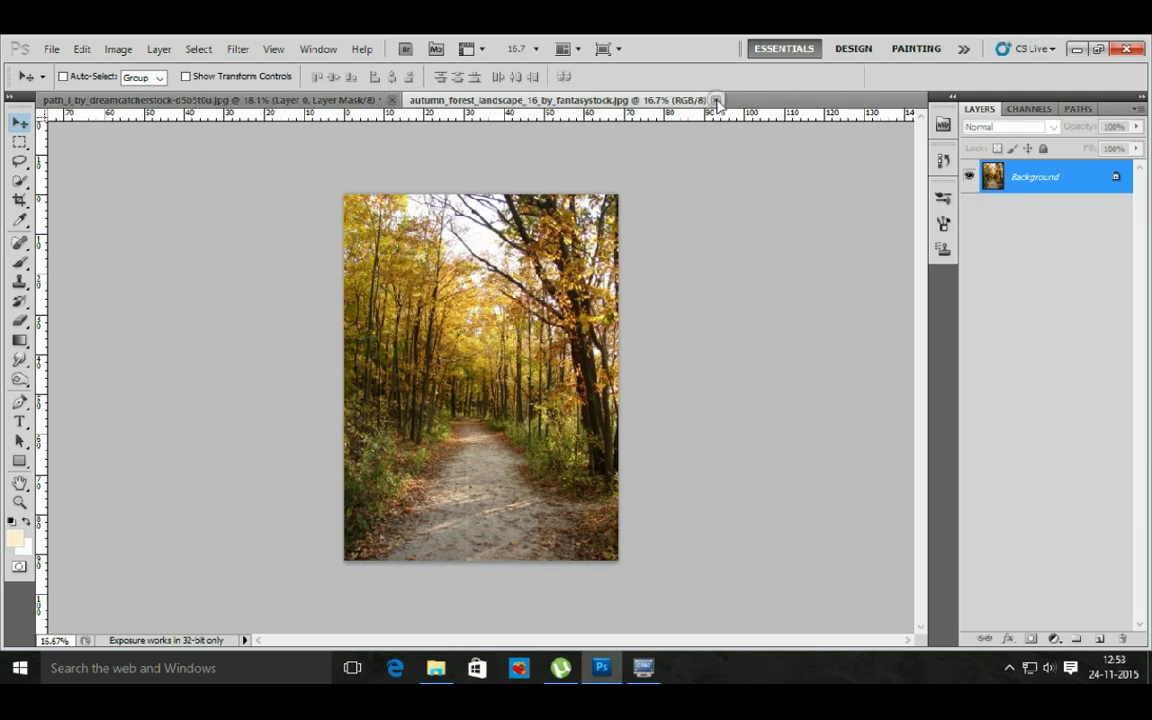
key(ctrl+w)
click(1061, 205)
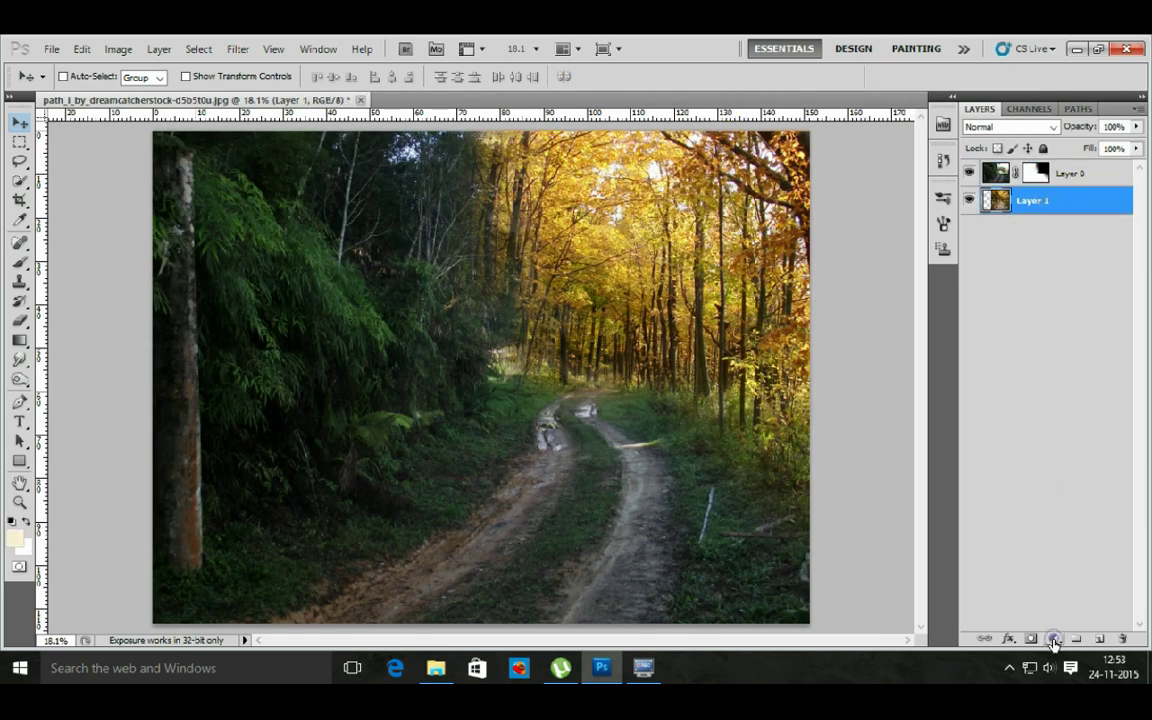
- Add a Hue/Saturation layer clipped to the autumn layer with lowered saturation
click(1053, 639)
click(1068, 452)
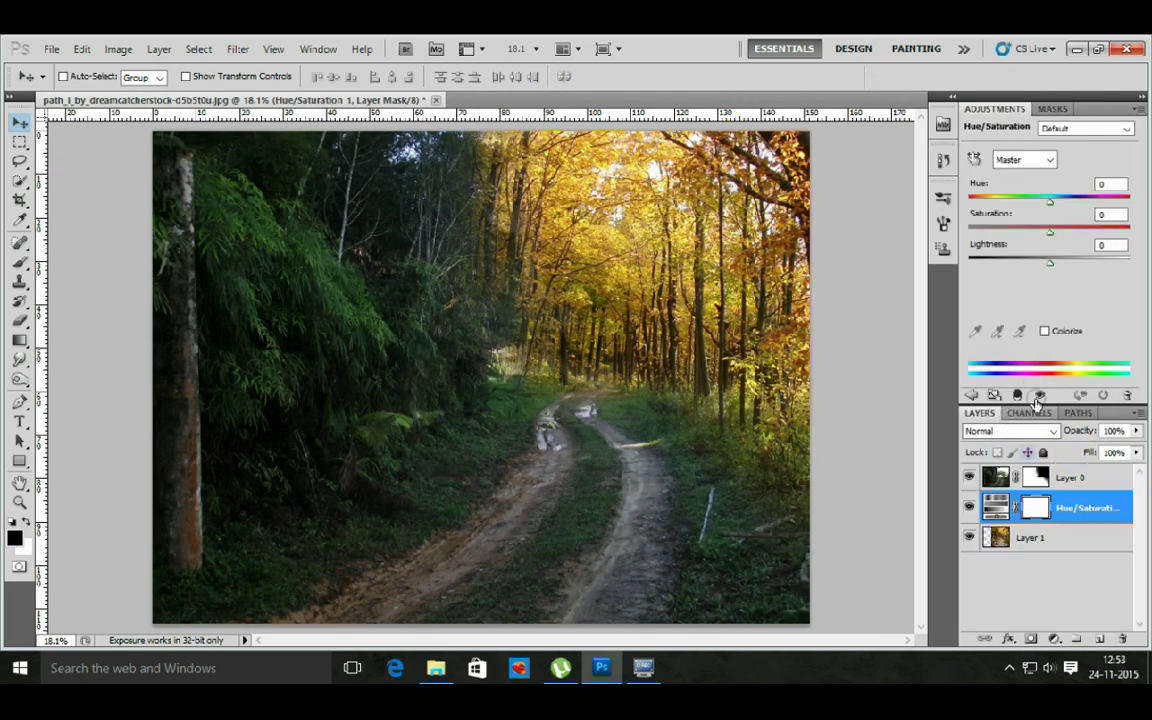
click(1039, 395)
drag(1051, 236, 1018, 234)
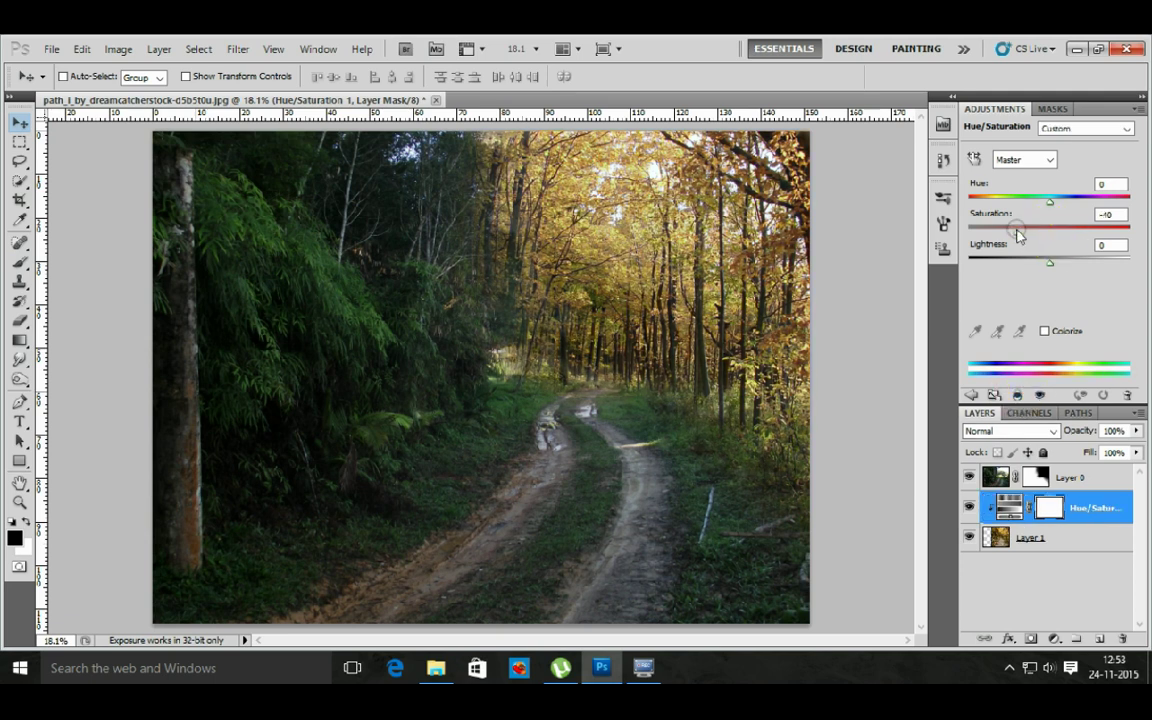
click(1139, 108)
click(1039, 536)
- Add a Curves adjustment pulling the midpoint down to darken the autumn trees
click(1054, 638)
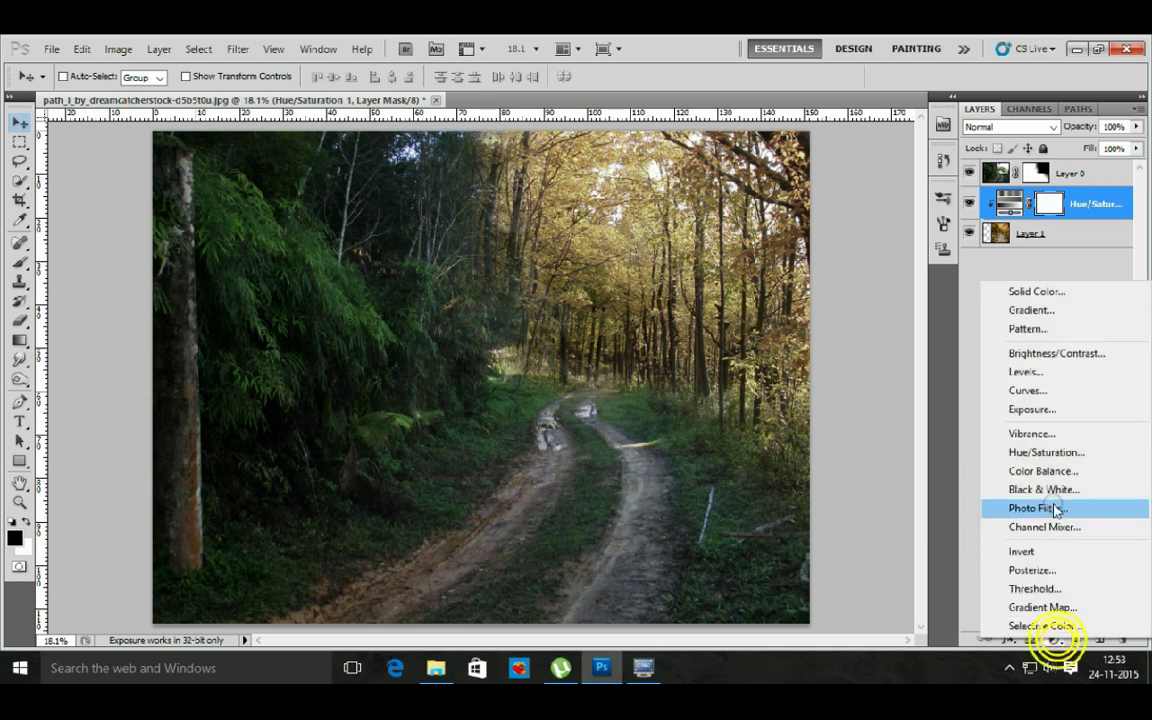
click(1068, 393)
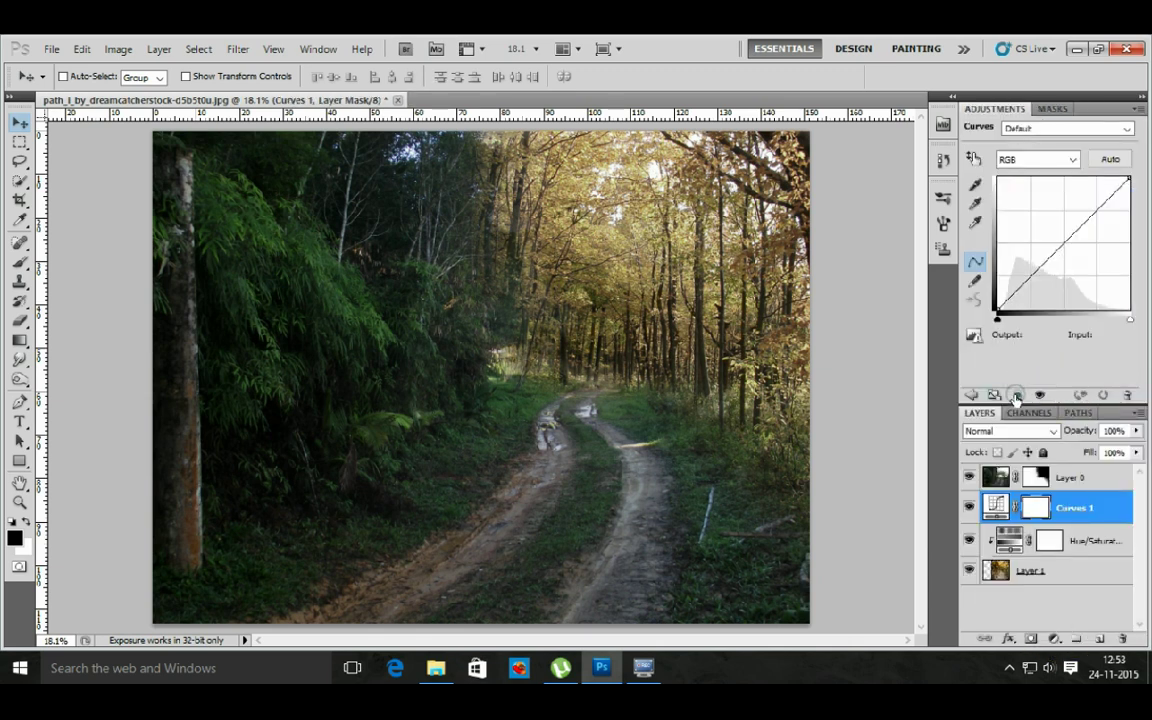
drag(1063, 244, 1064, 259)
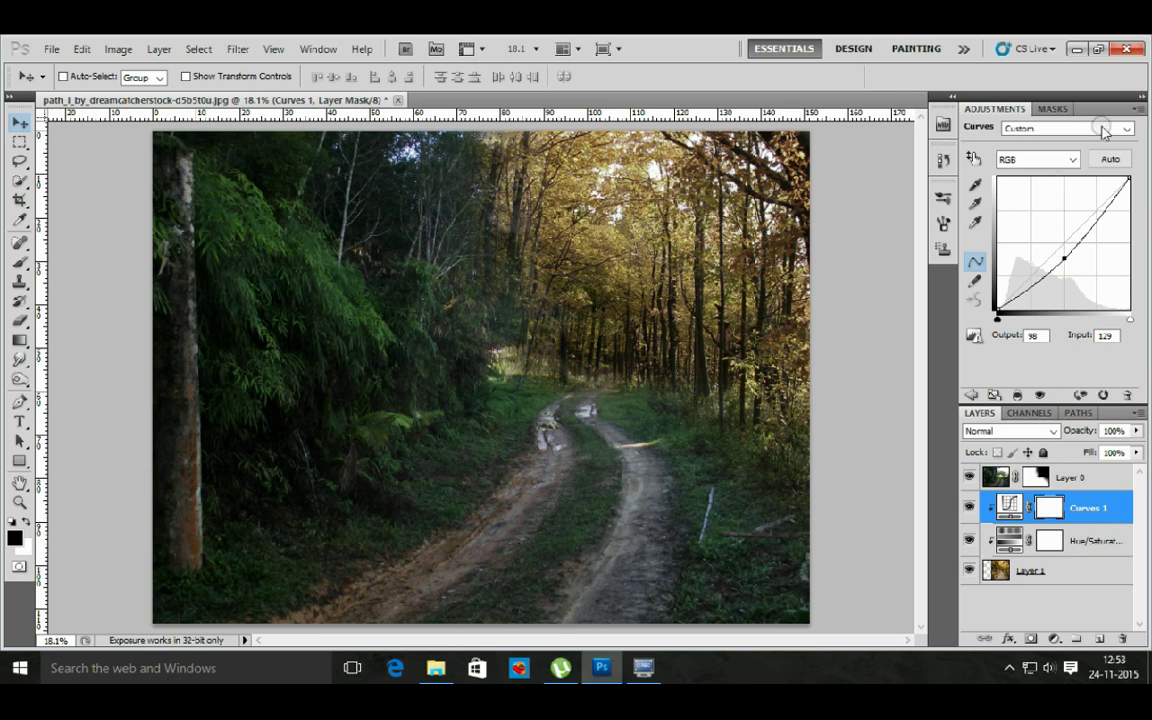
click(1138, 107)
click(1012, 589)
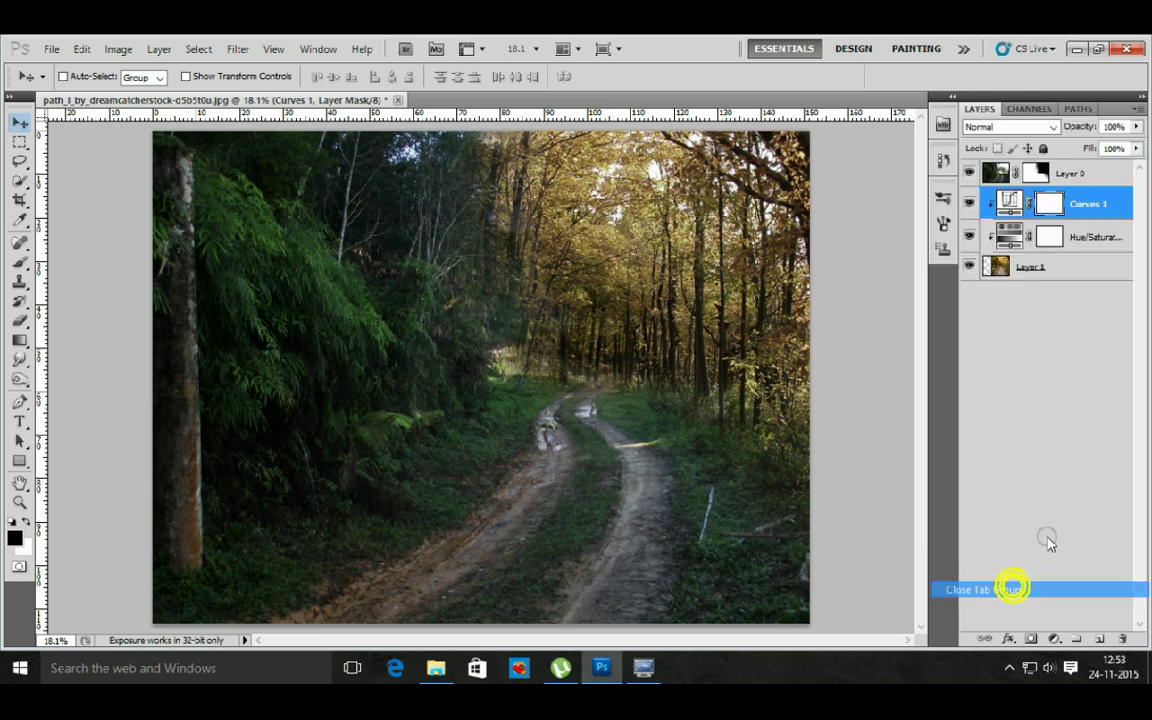
- Add a Color Balance adjustment shifting the autumn midtones to cyan -37, magenta -5, plus blue
click(1054, 638)
click(1066, 468)
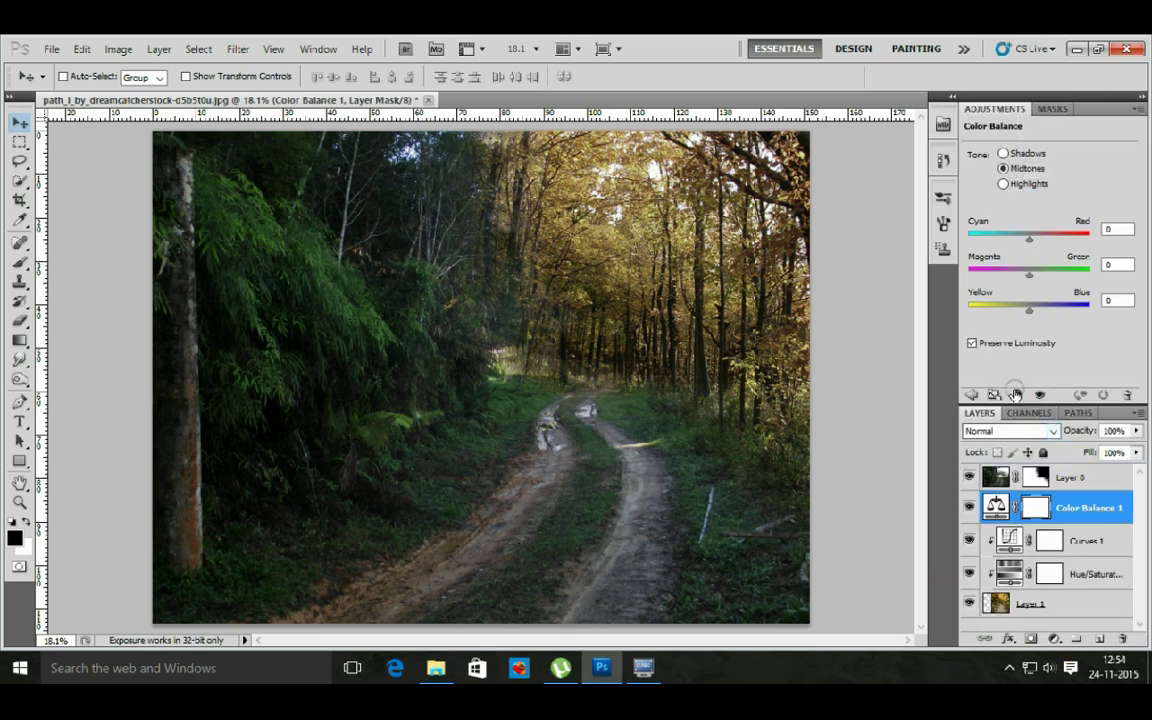
mouse_move(1029, 238)
mouse_down()
mouse_move(1008, 240)
mouse_move(1036, 310)
mouse_up()
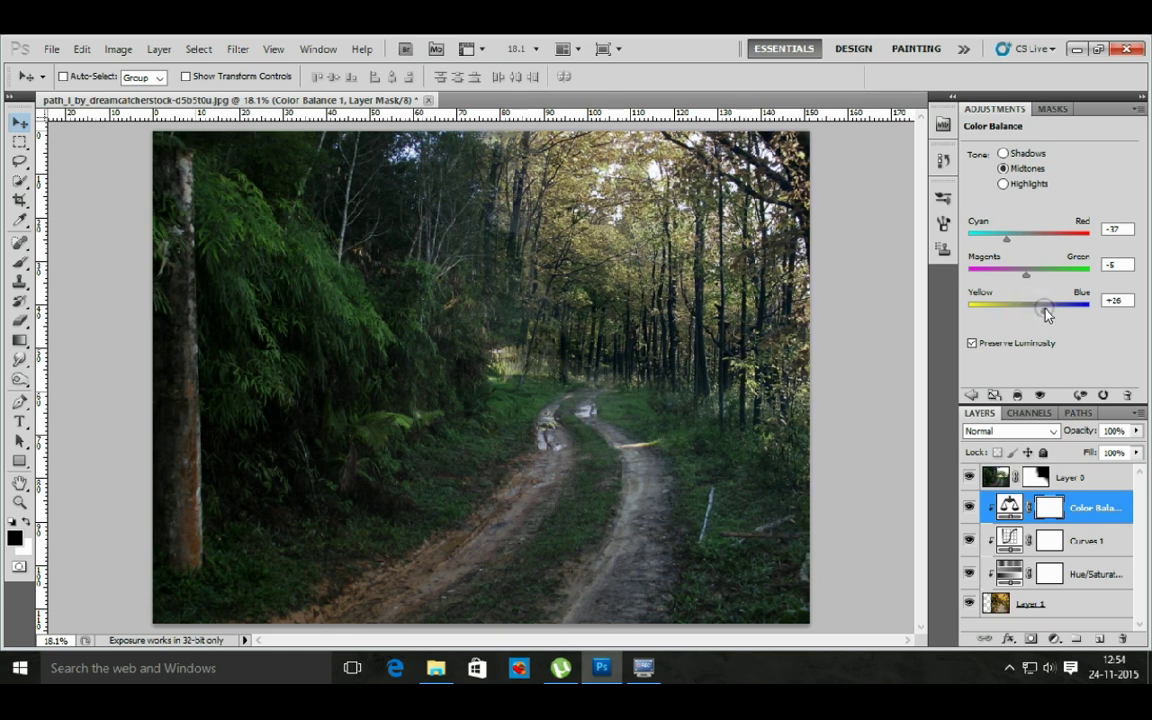
click(1131, 108)
click(1020, 435)
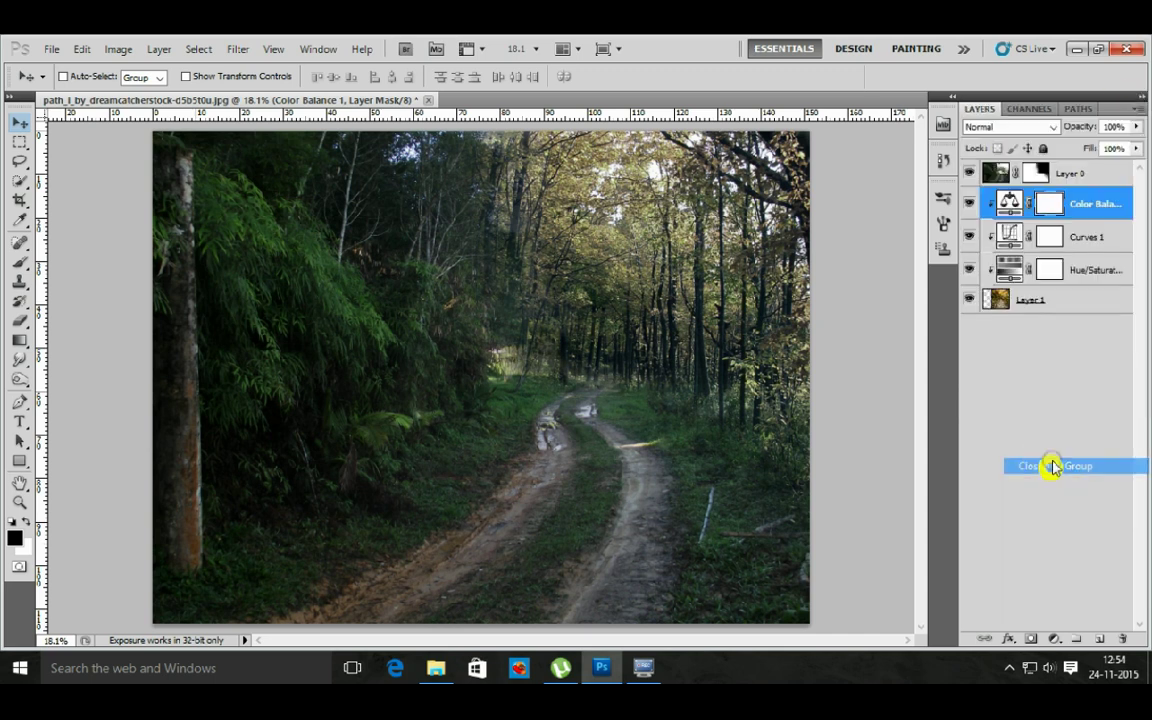
- Paint soft 34% black strokes on Layer 0's mask around and right of the path
click(1039, 175)
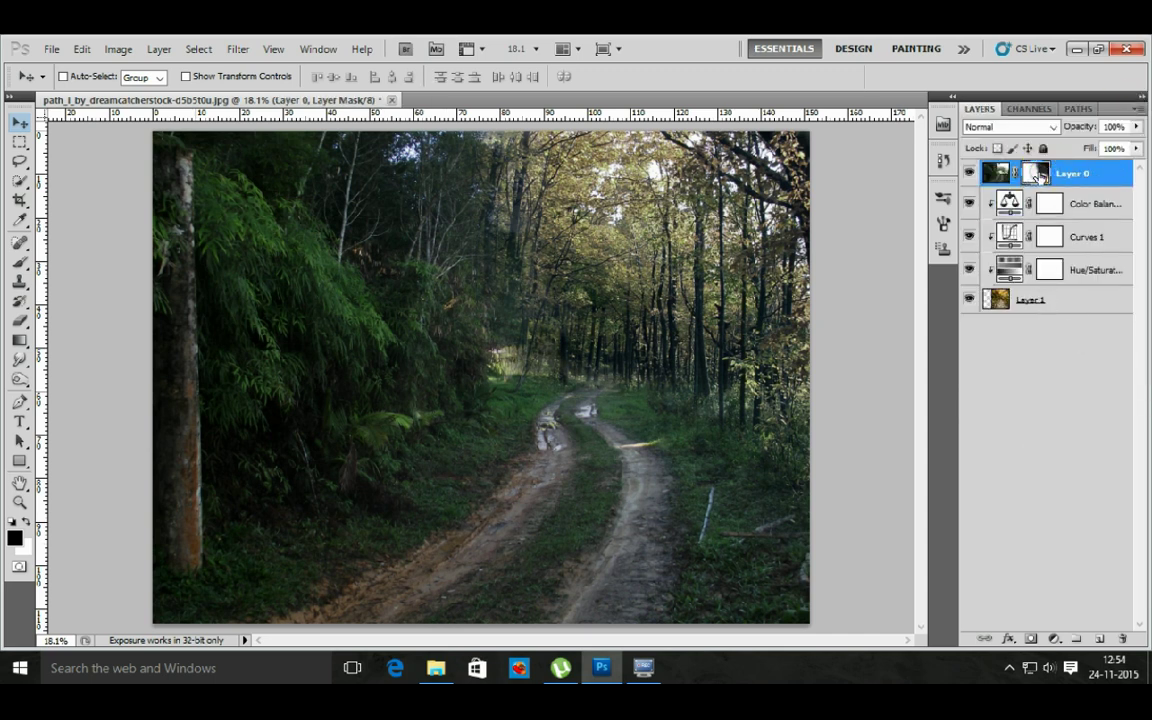
key(b)
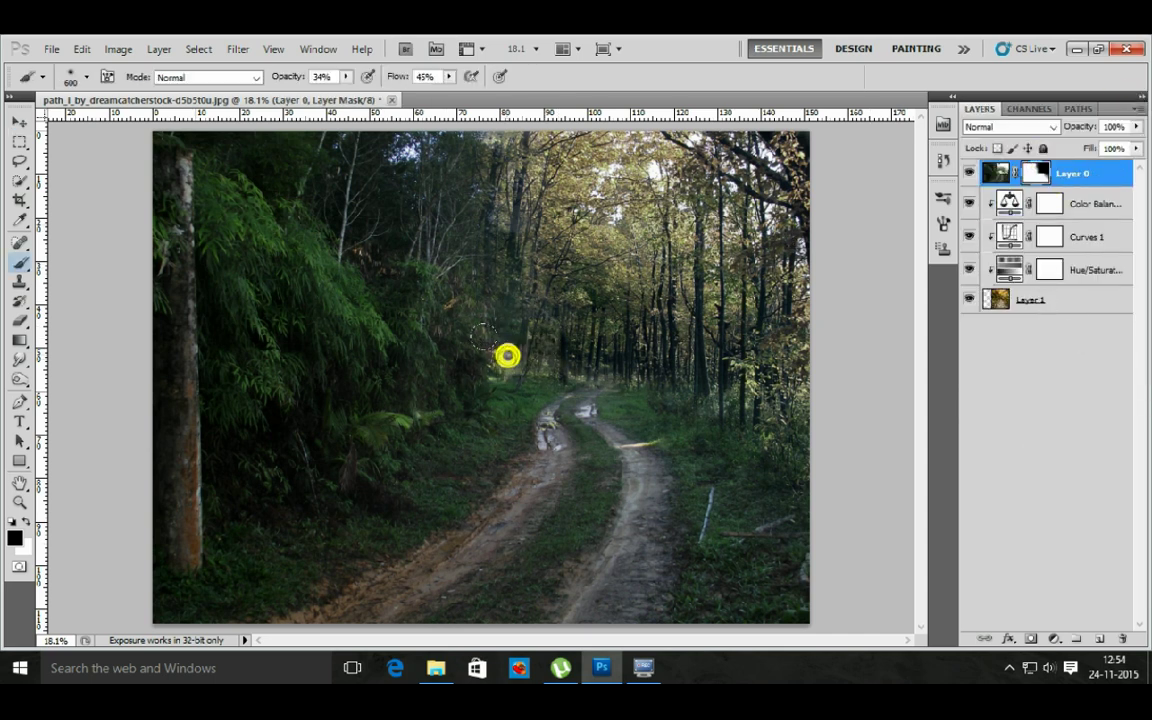
drag(508, 358, 486, 352)
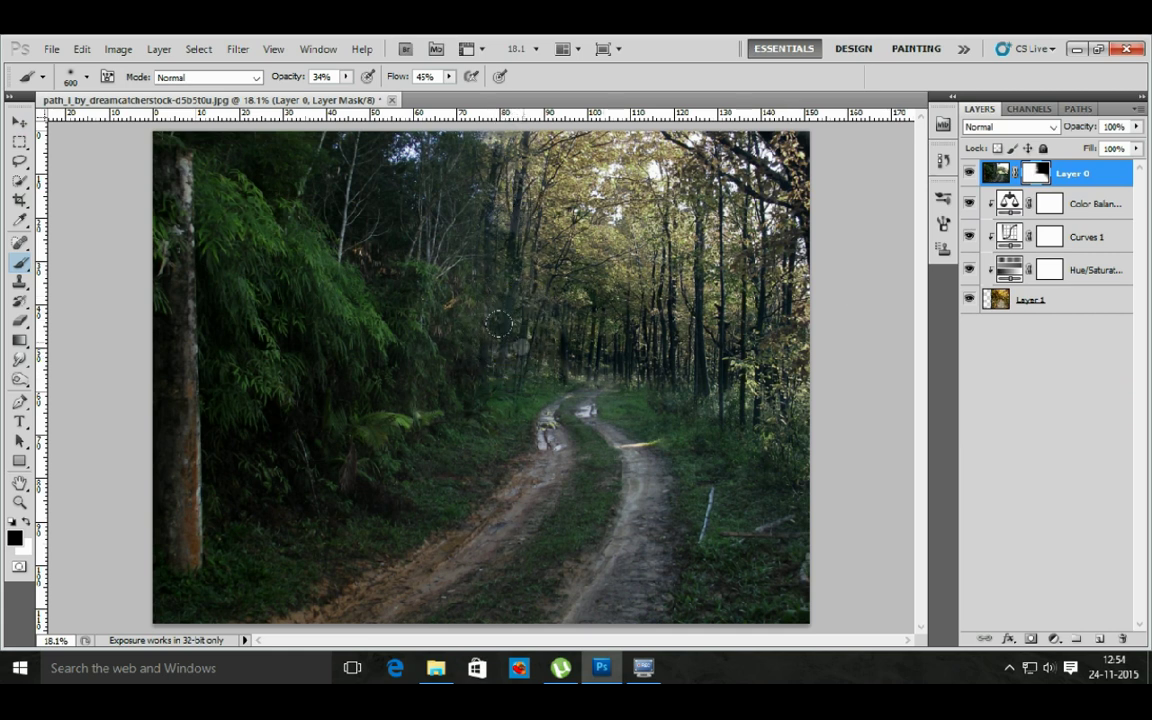
click(594, 355)
drag(594, 355, 784, 455)
click(21, 122)
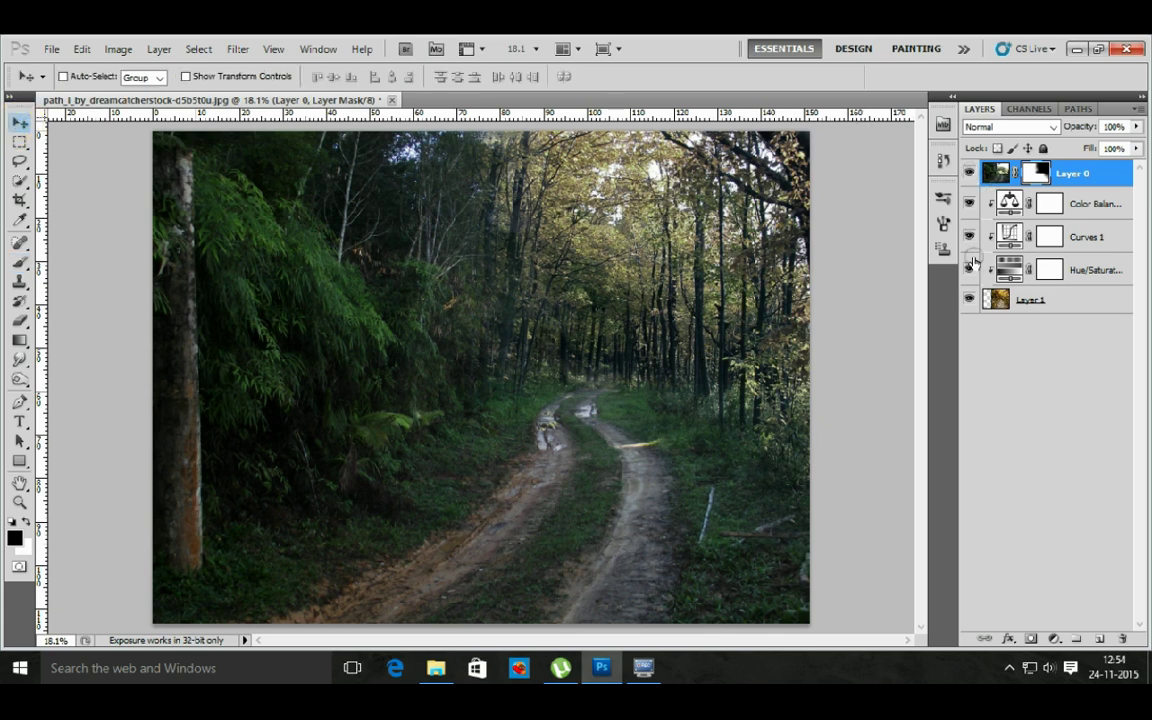
click(967, 205)
click(1075, 177)
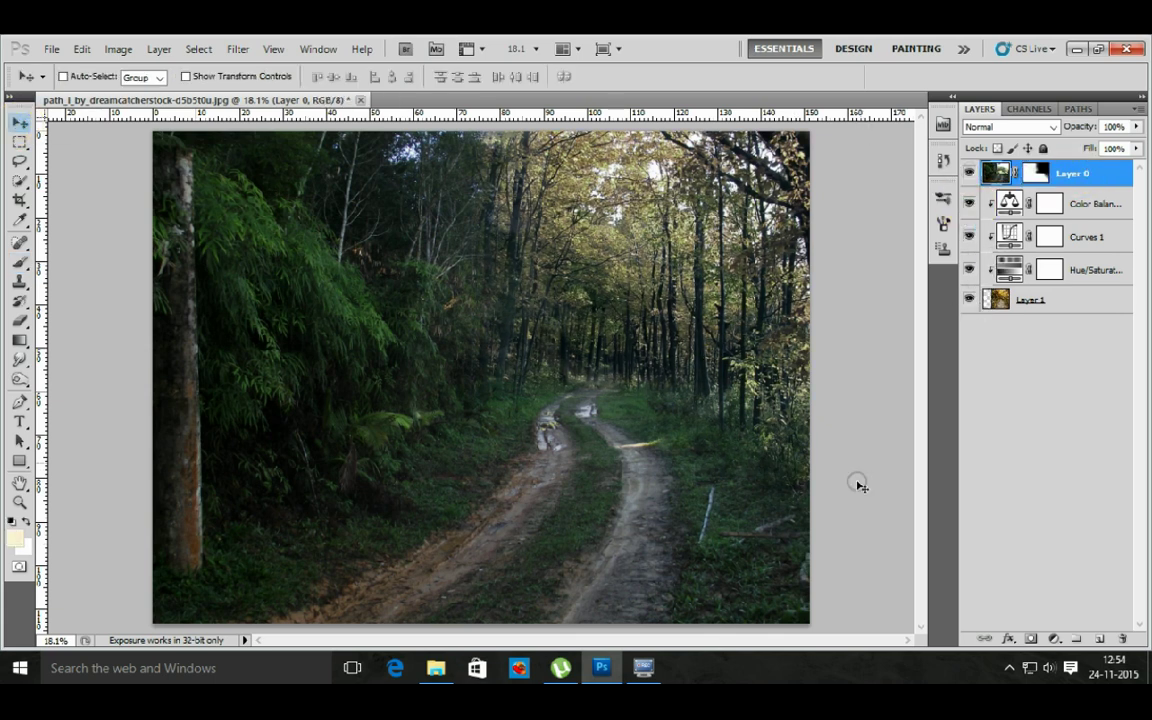
- Add a Hue/Saturation layer clipped to Layer 0 with reduced saturation
click(1050, 640)
click(1074, 454)
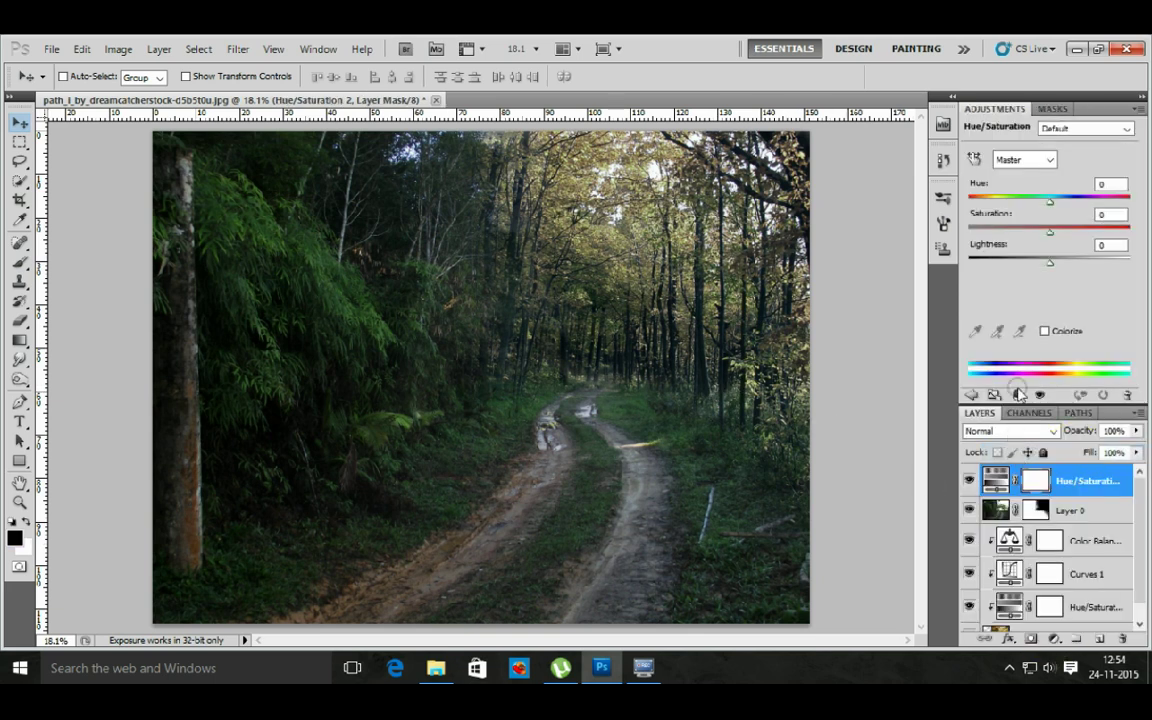
click(1016, 394)
drag(1050, 232, 1033, 234)
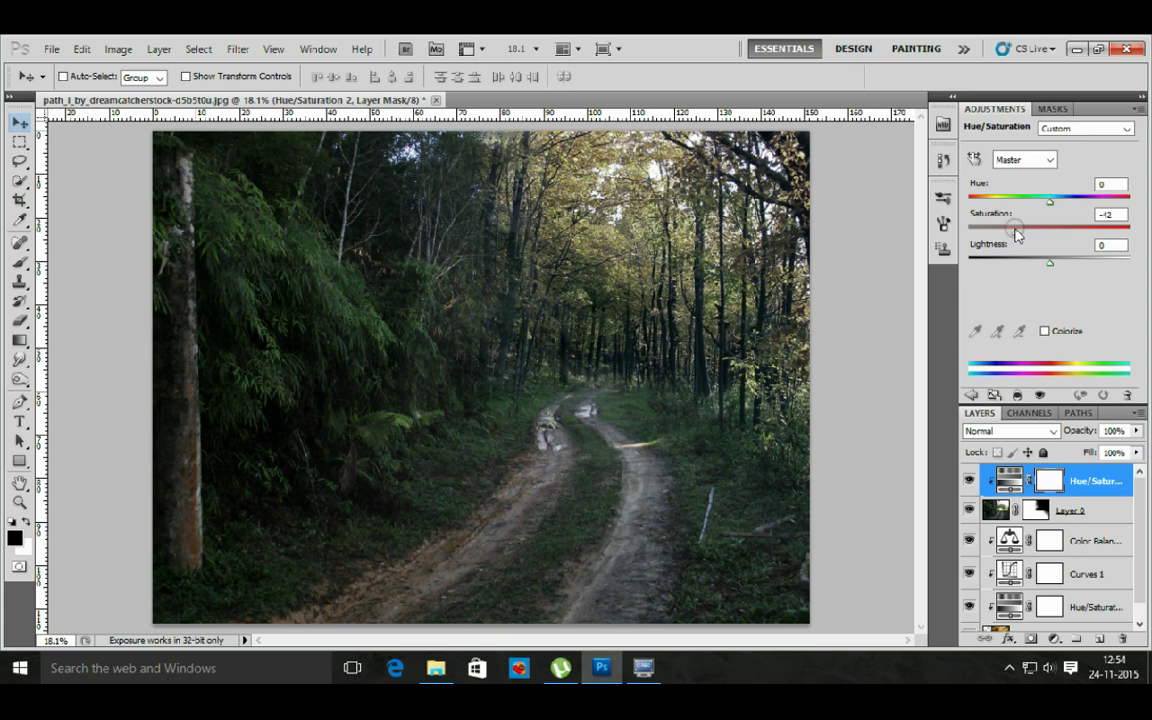
click(1139, 108)
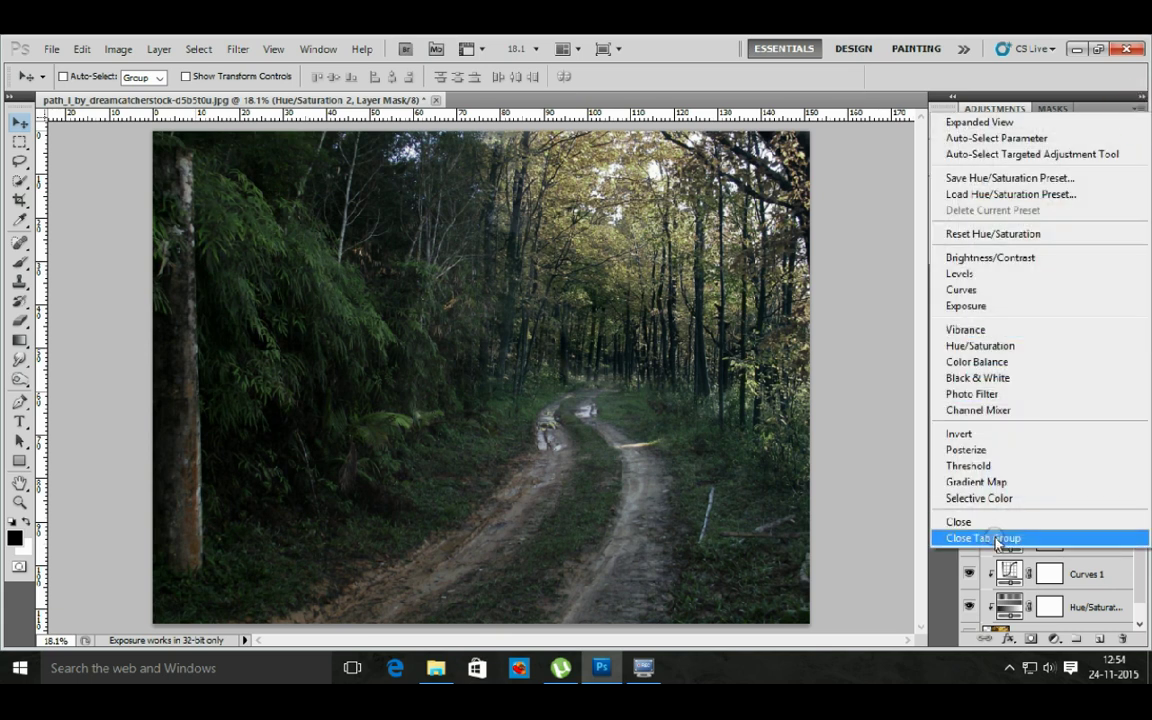
click(995, 537)
click(969, 177)
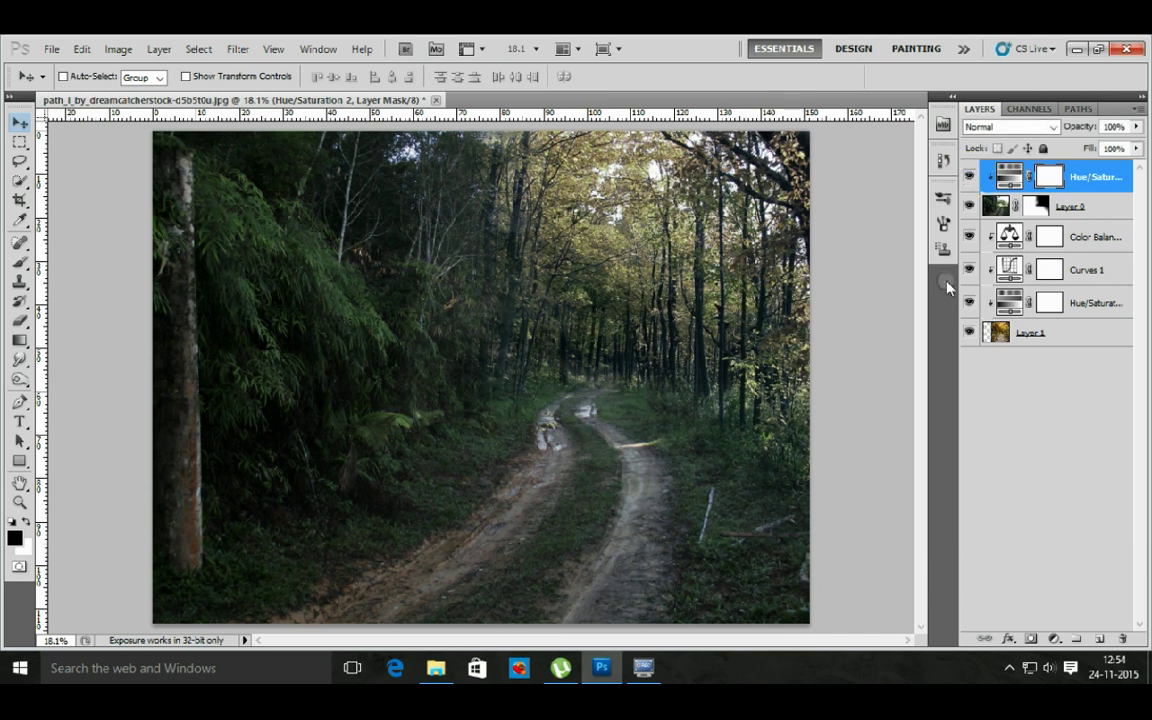
- Add an unclipped Color Balance layer set to cyan -74, magenta -2, blue +2
click(1054, 638)
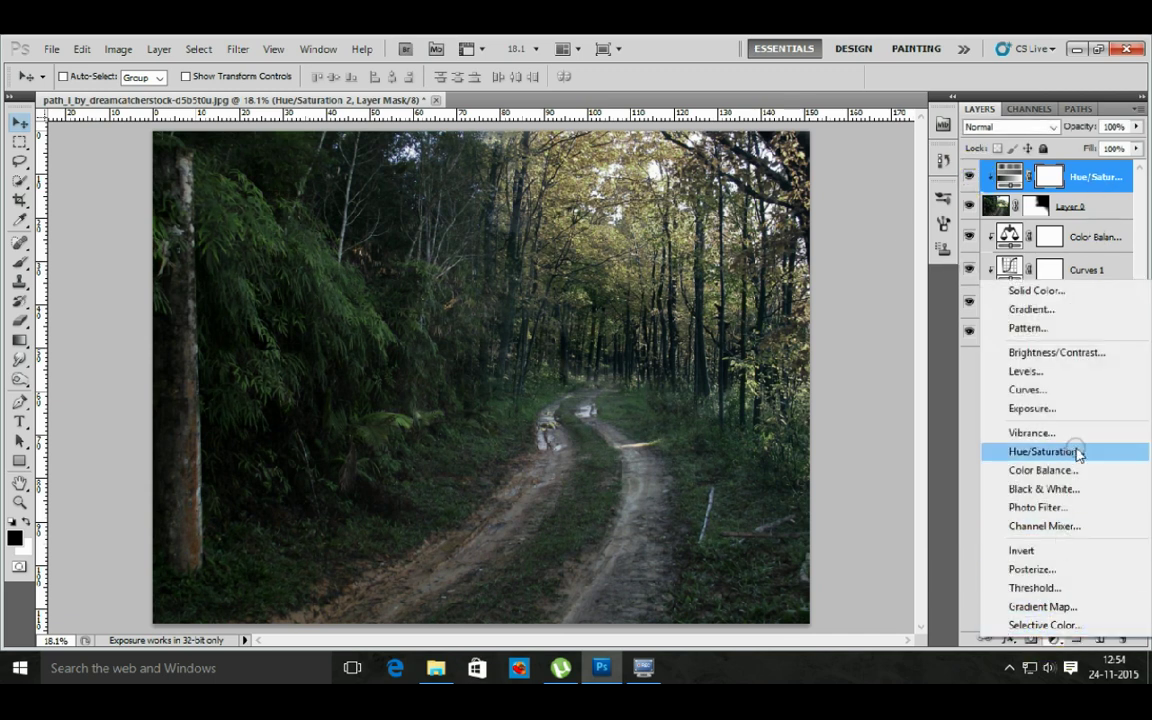
click(1040, 470)
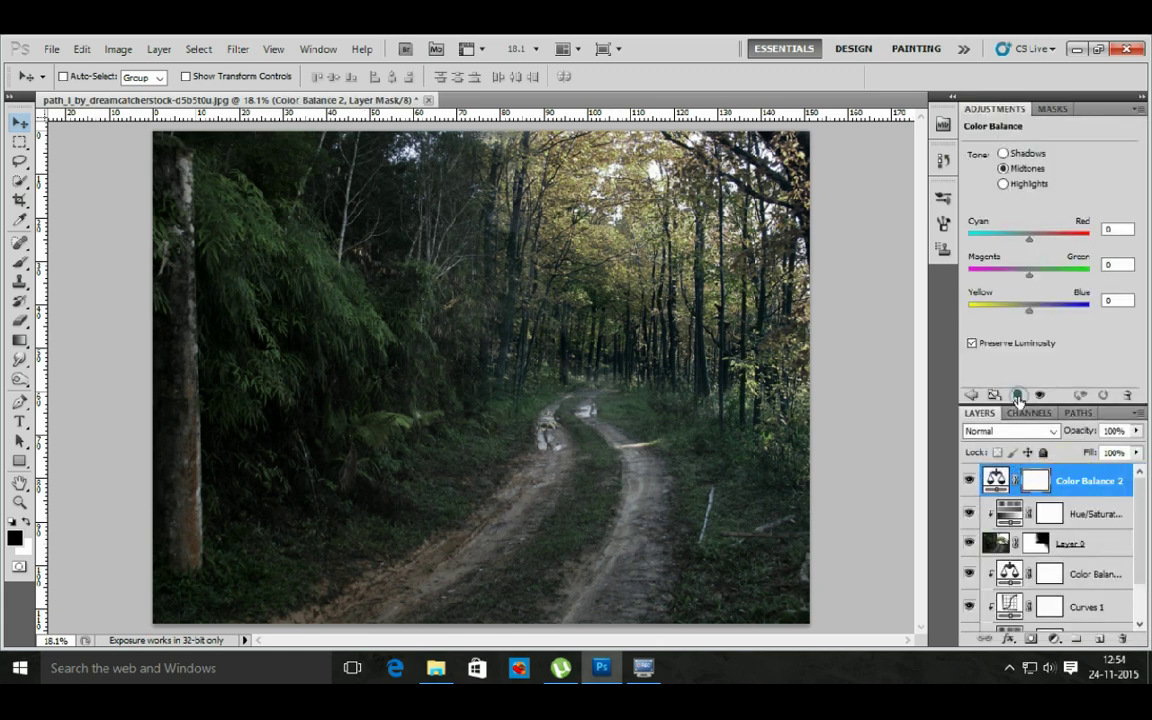
click(1021, 395)
drag(1023, 243, 1015, 243)
drag(1026, 304, 1033, 316)
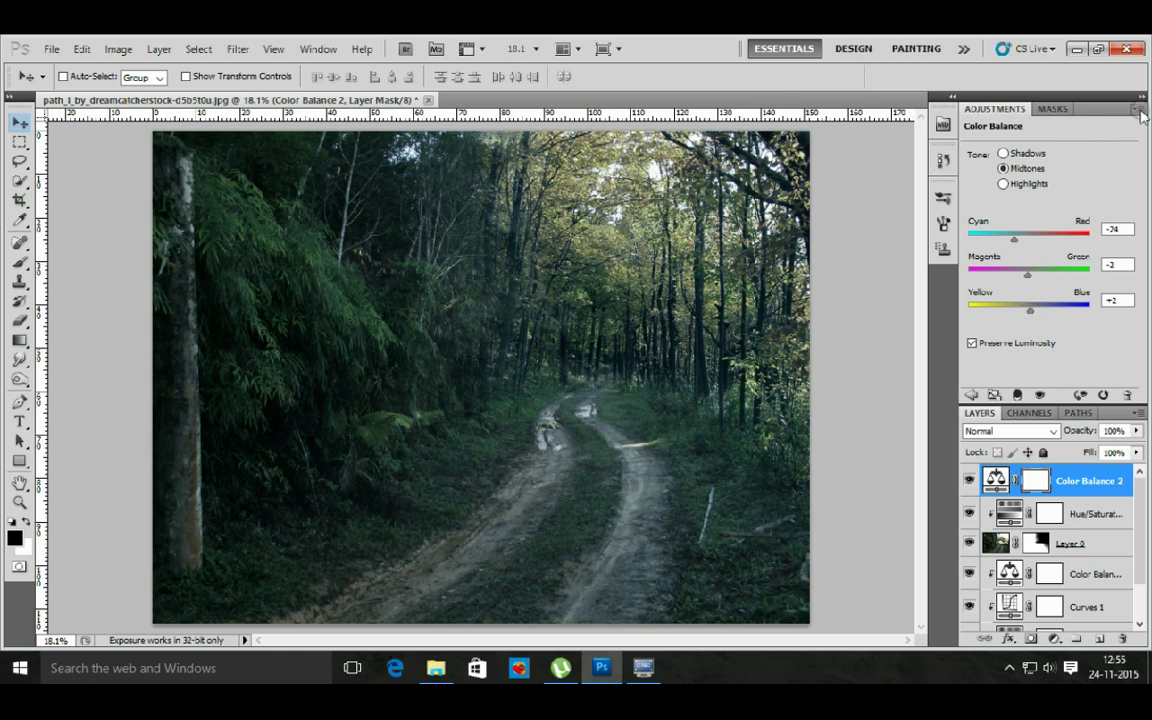
click(1139, 108)
click(1050, 420)
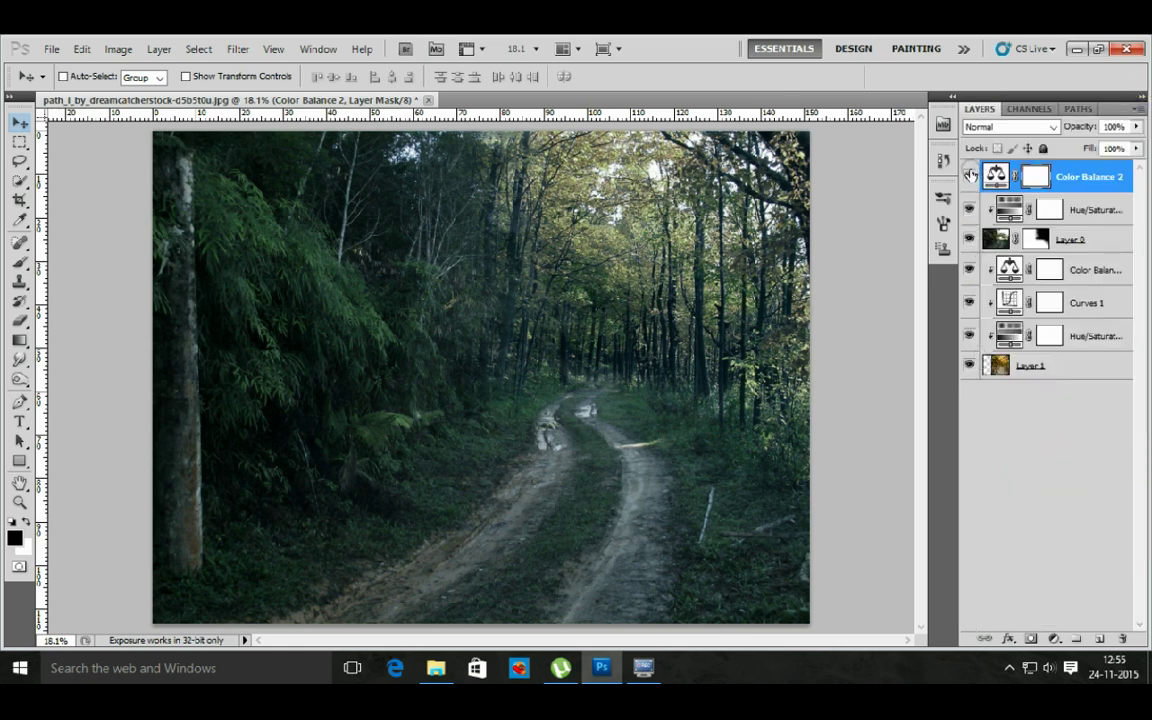
- Add a Photo Filter adjustment using the Cyan filter with density raised to 32%
click(970, 176)
click(1055, 640)
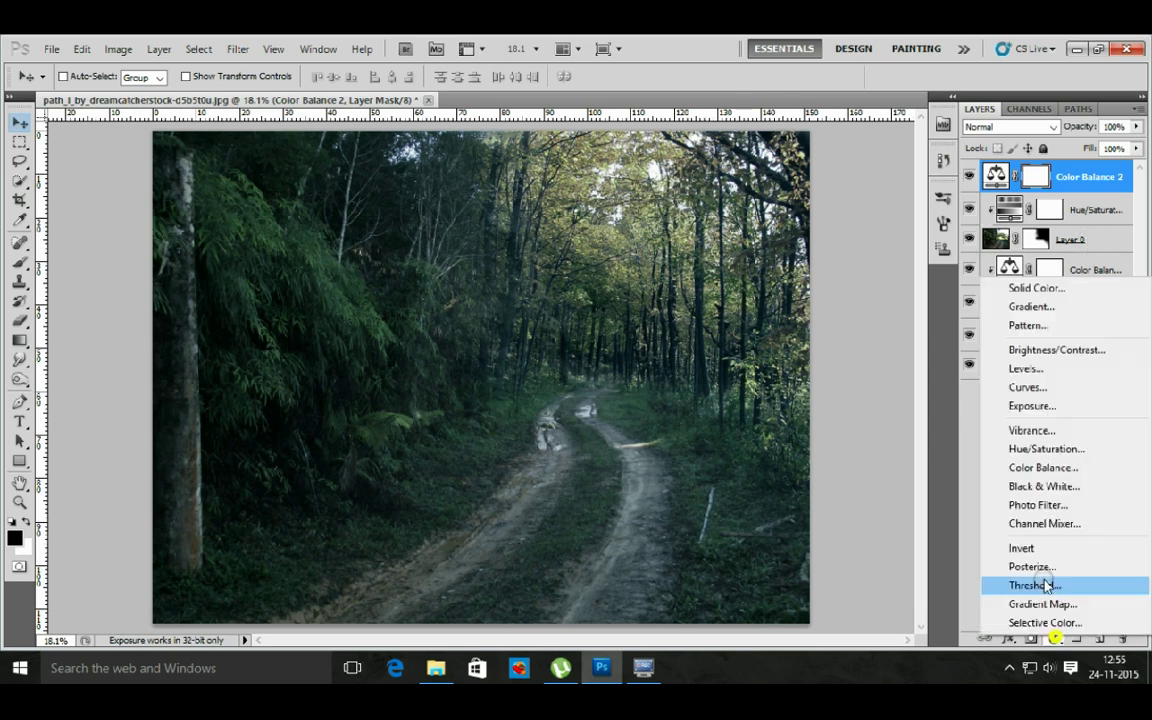
click(1044, 503)
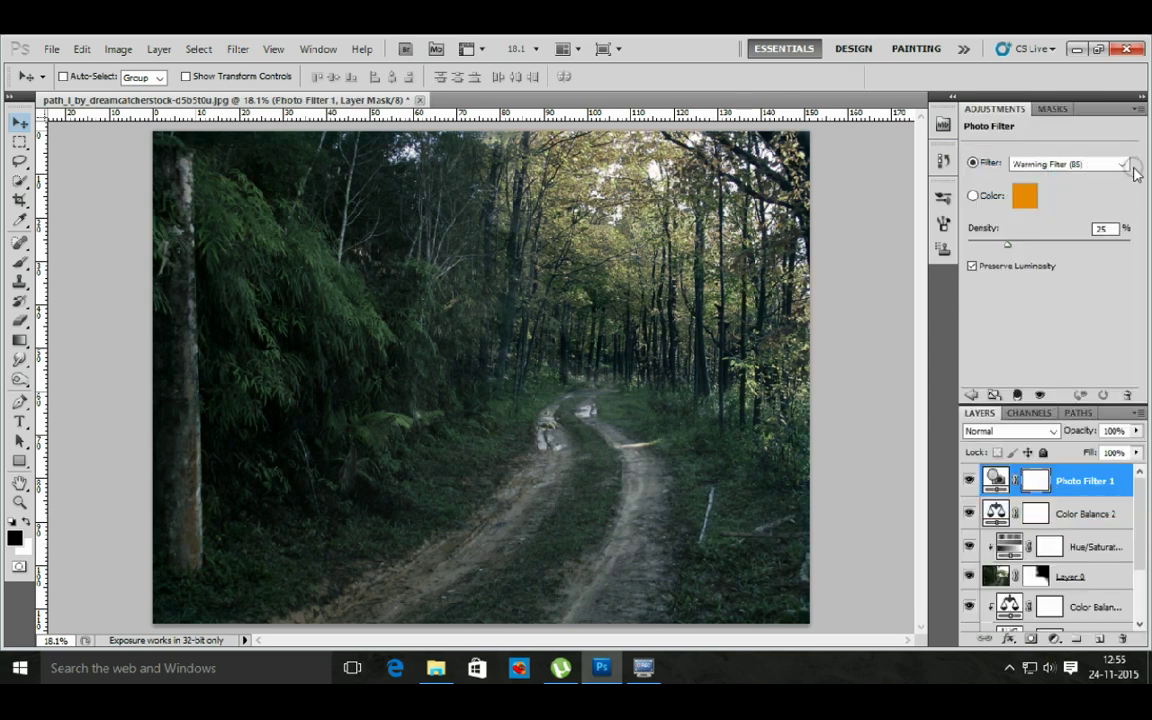
click(1121, 163)
click(1000, 218)
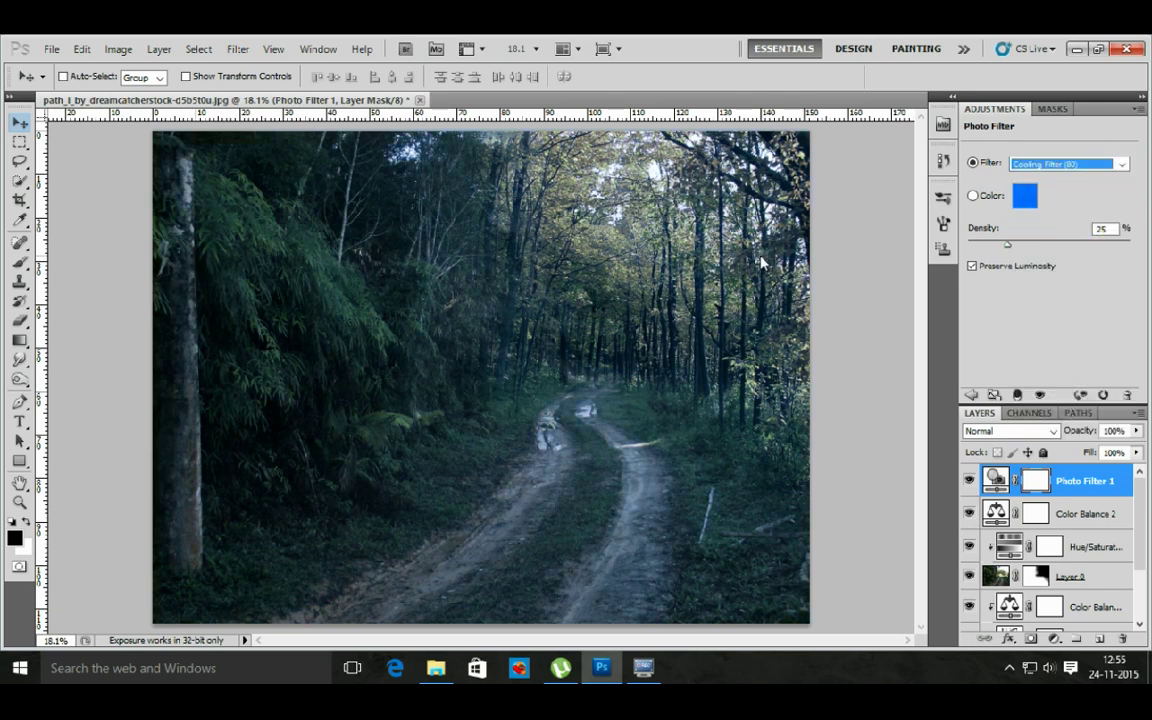
key(Down)
key(Down)
key(Down)
key(Down)
key(Down)
key(Down)
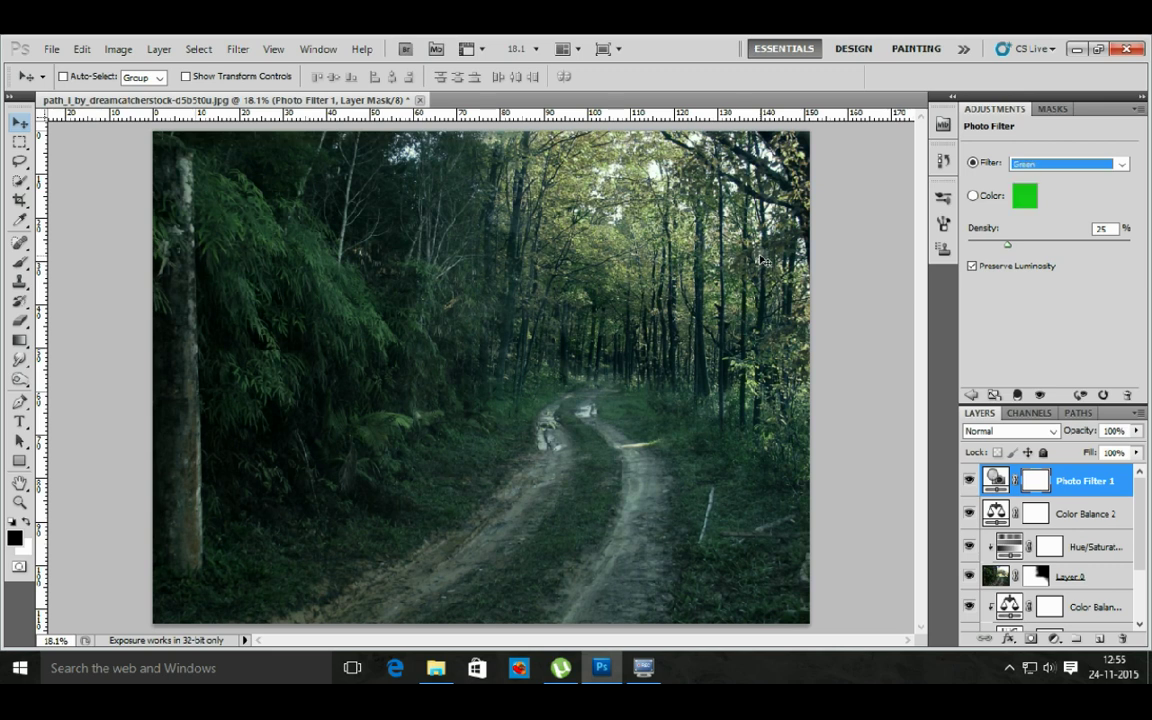
key(Down)
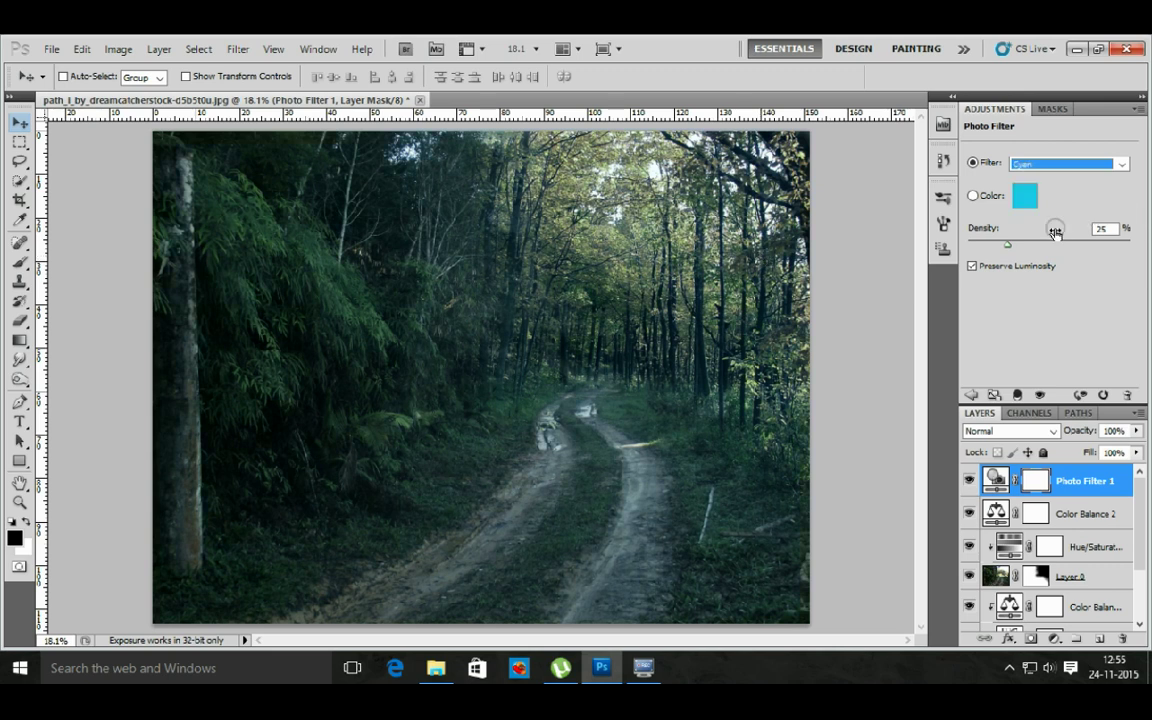
click(1100, 163)
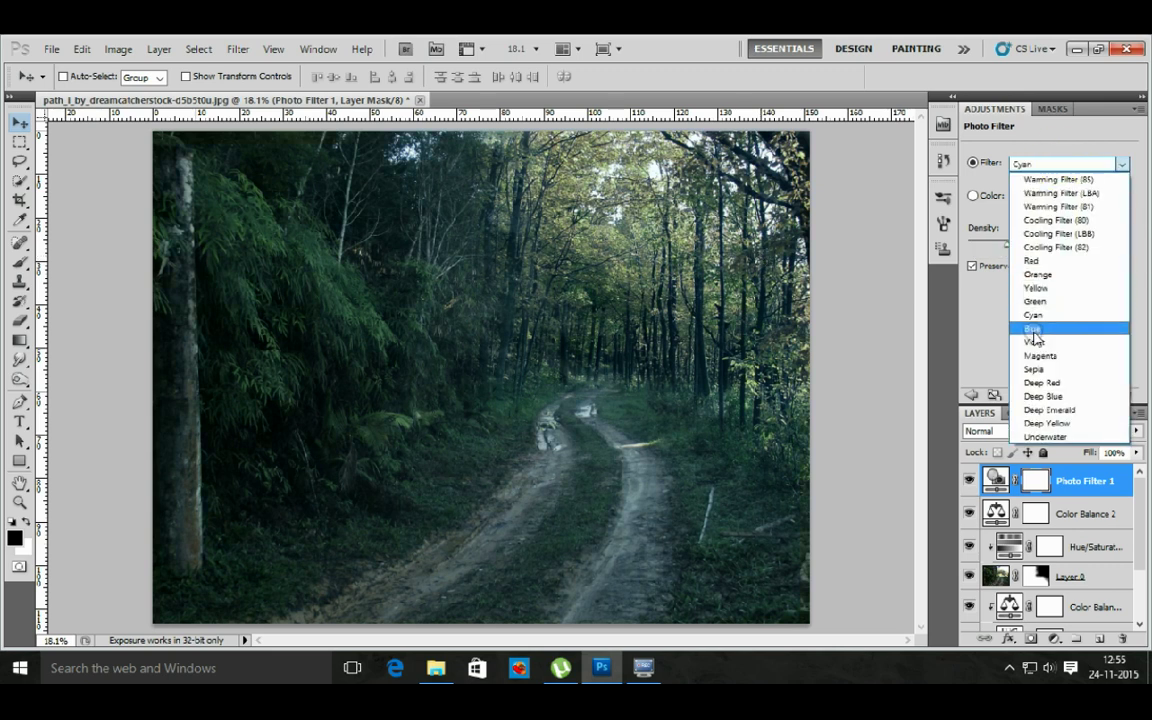
click(1035, 316)
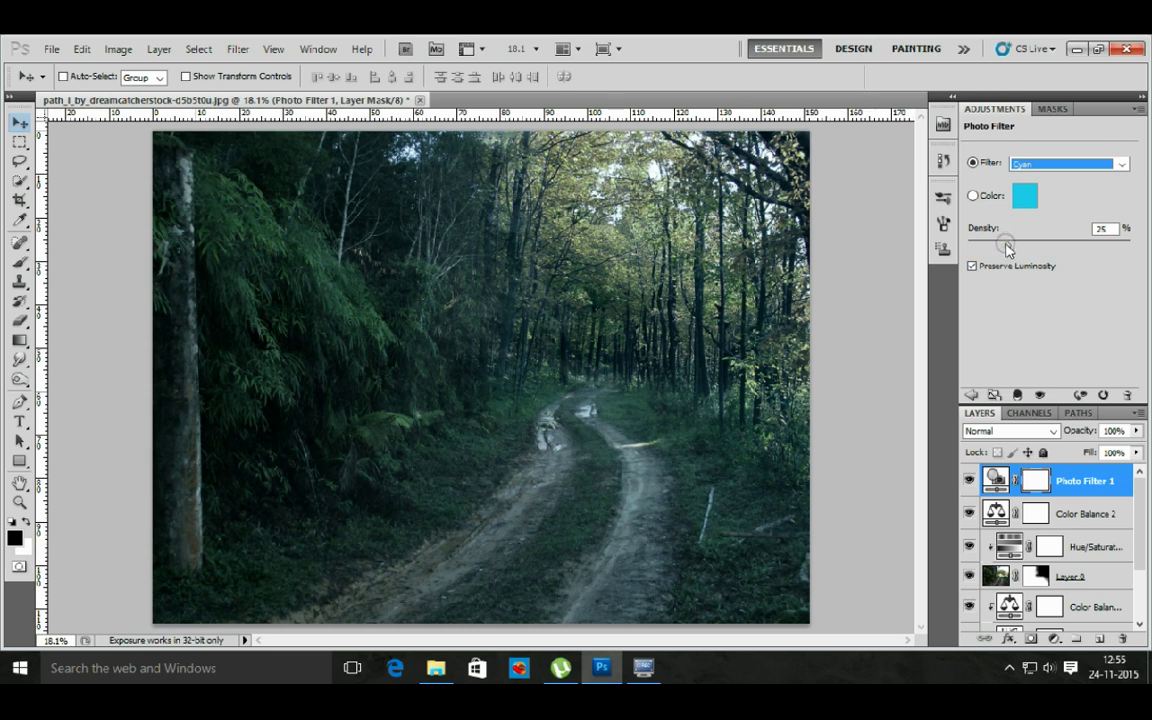
drag(1007, 249, 1040, 250)
click(1140, 117)
click(1036, 458)
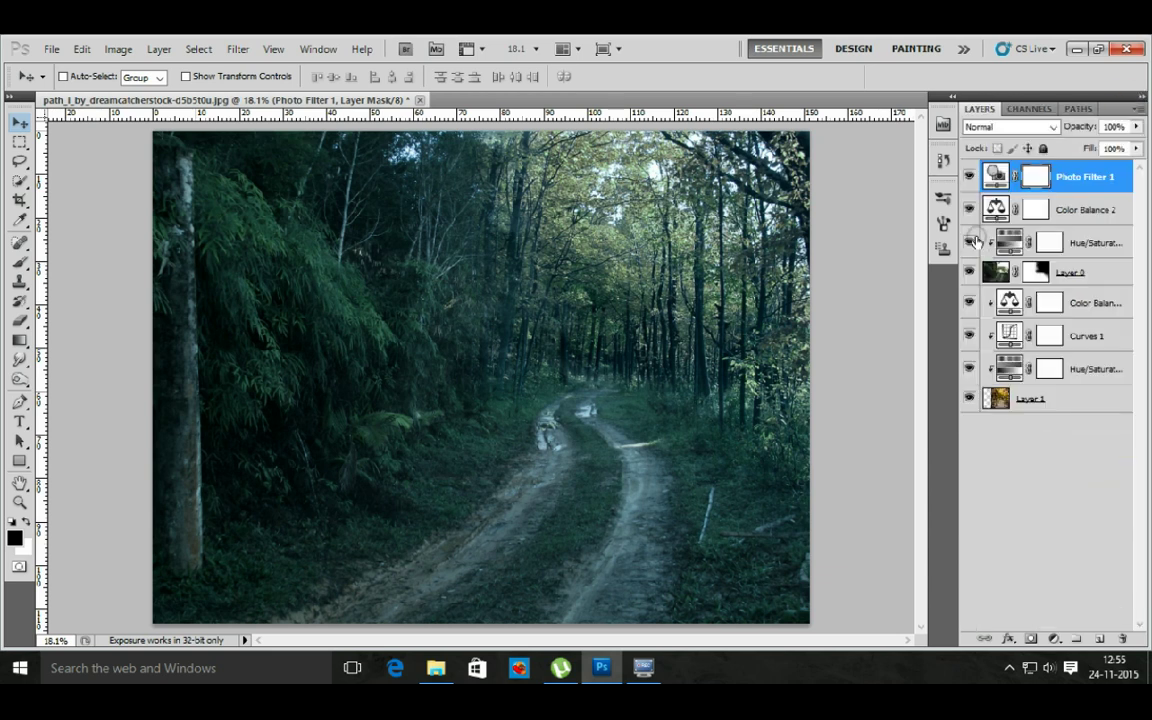
- Select Layer 0's mask, zoom in to inspect the road, then fit the image back
click(1043, 271)
key(z)
mouse_move(591, 378)
mouse_down()
mouse_move(656, 373)
mouse_move(565, 335)
mouse_move(641, 357)
mouse_up()
key(b)
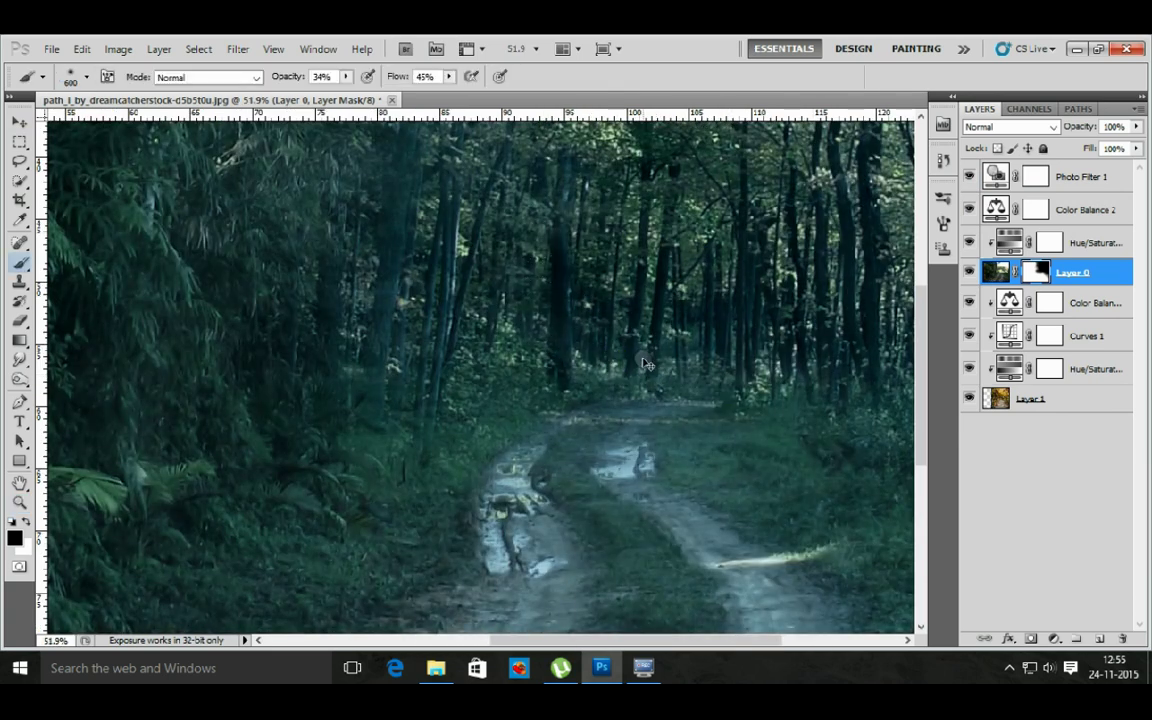
key(ctrl+0)
- Select the top Photo Filter 1 layer and bring up the new adjustment layer list
click(20, 121)
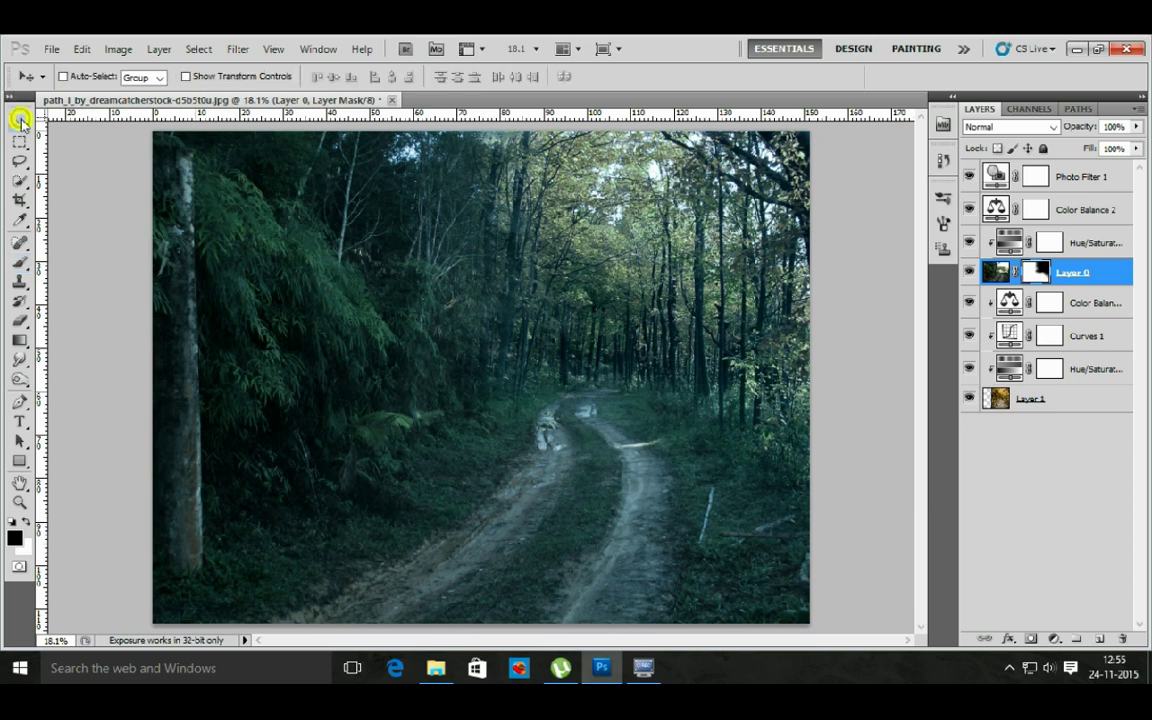
click(995, 176)
click(1047, 632)
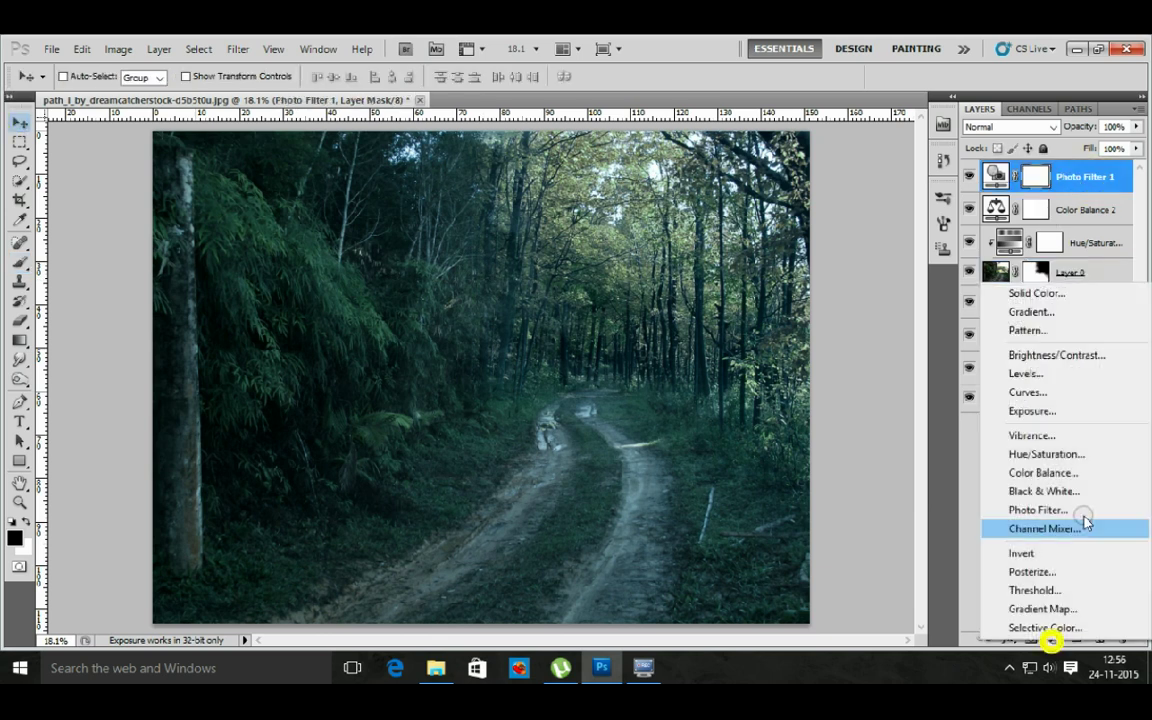
- Add a violet-to-orange Gradient Map in Soft Light blend mode at 35% opacity
click(1043, 608)
click(1127, 162)
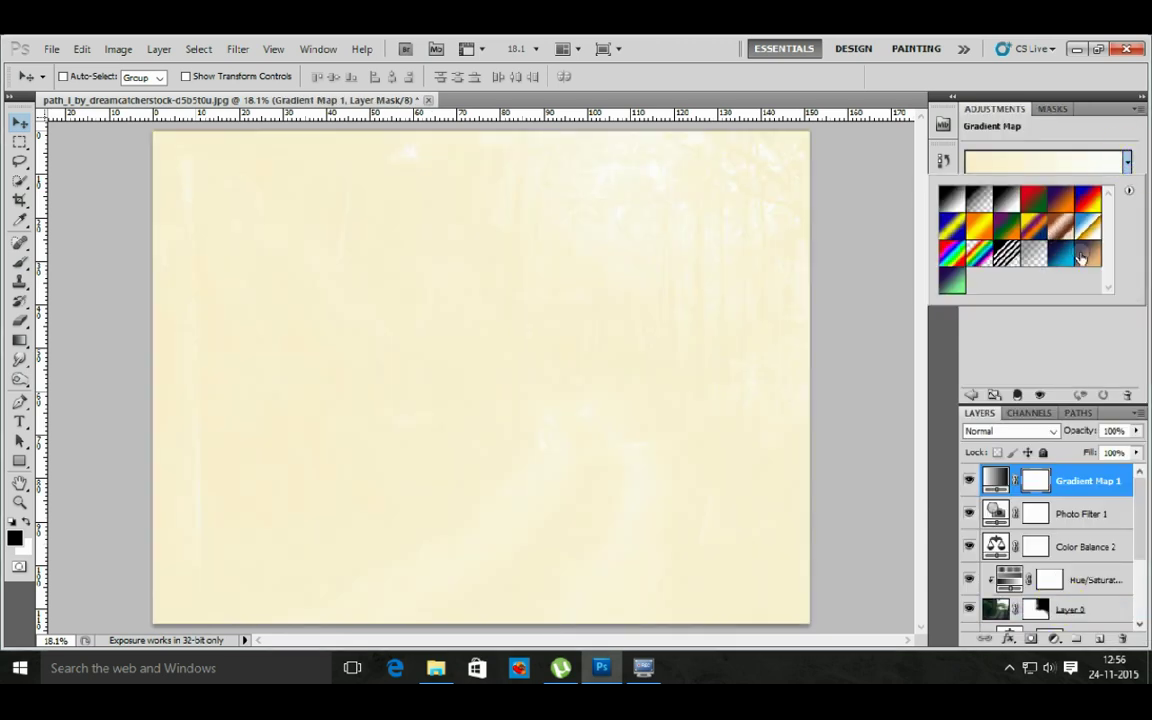
click(1060, 198)
click(1028, 432)
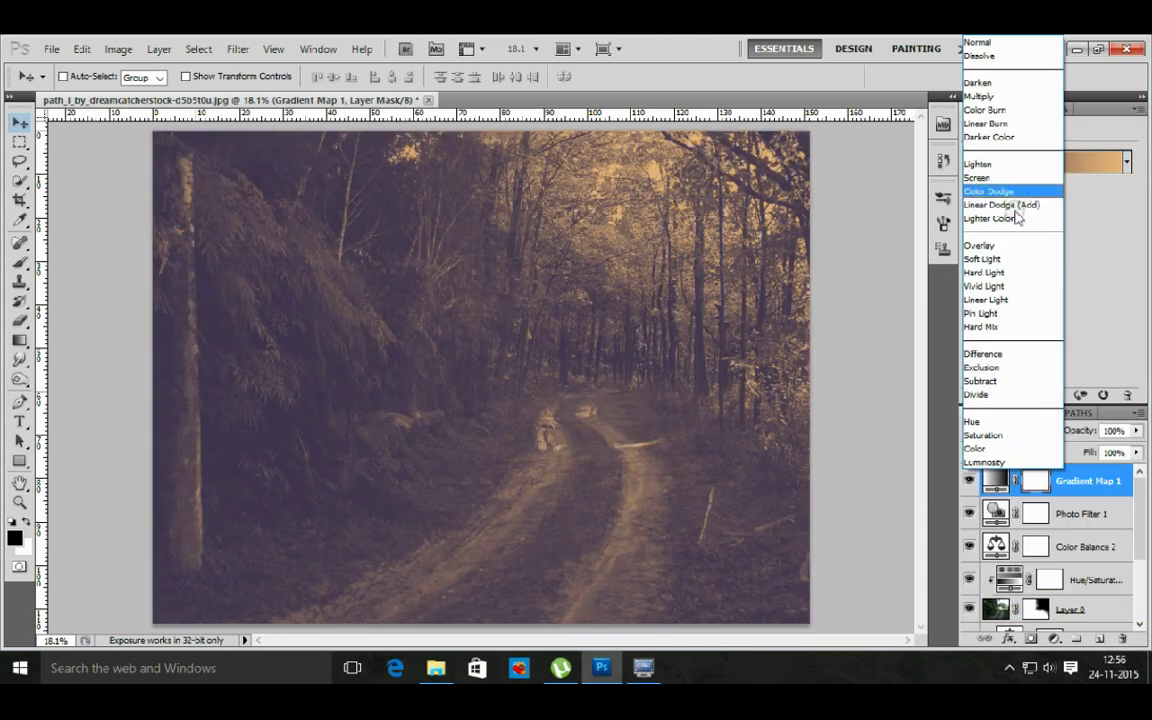
click(985, 258)
click(1136, 431)
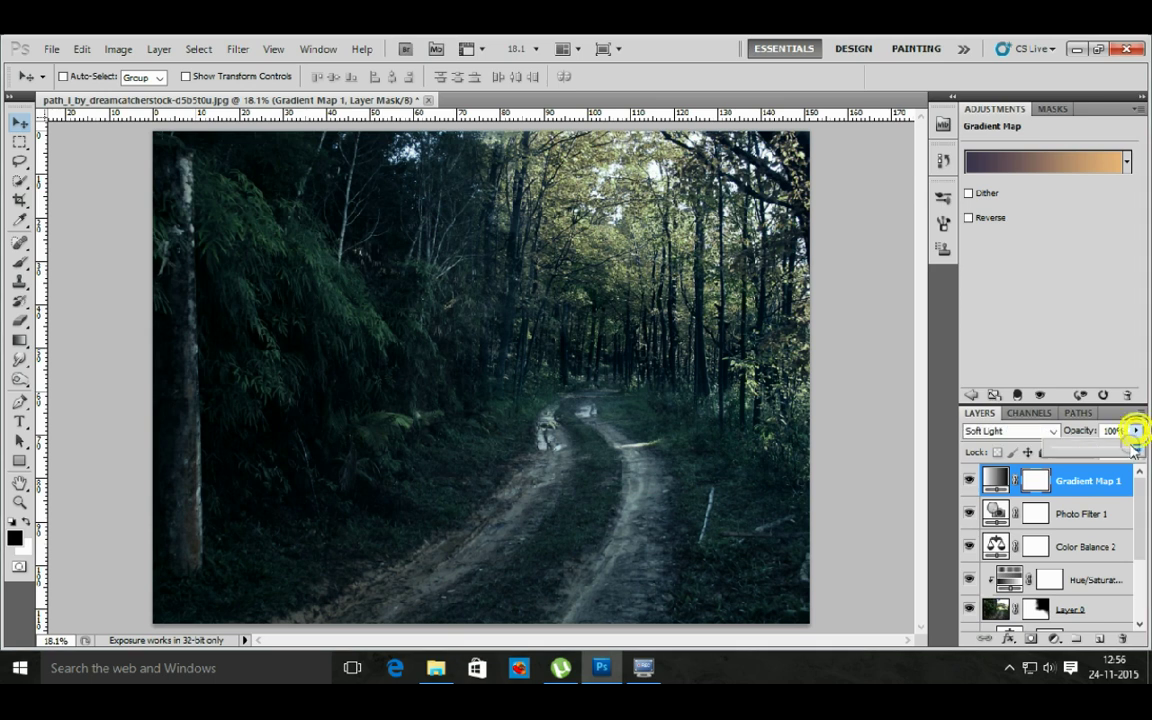
mouse_move(1130, 450)
mouse_down()
mouse_move(1073, 450)
mouse_move(1093, 455)
mouse_move(1082, 455)
mouse_up()
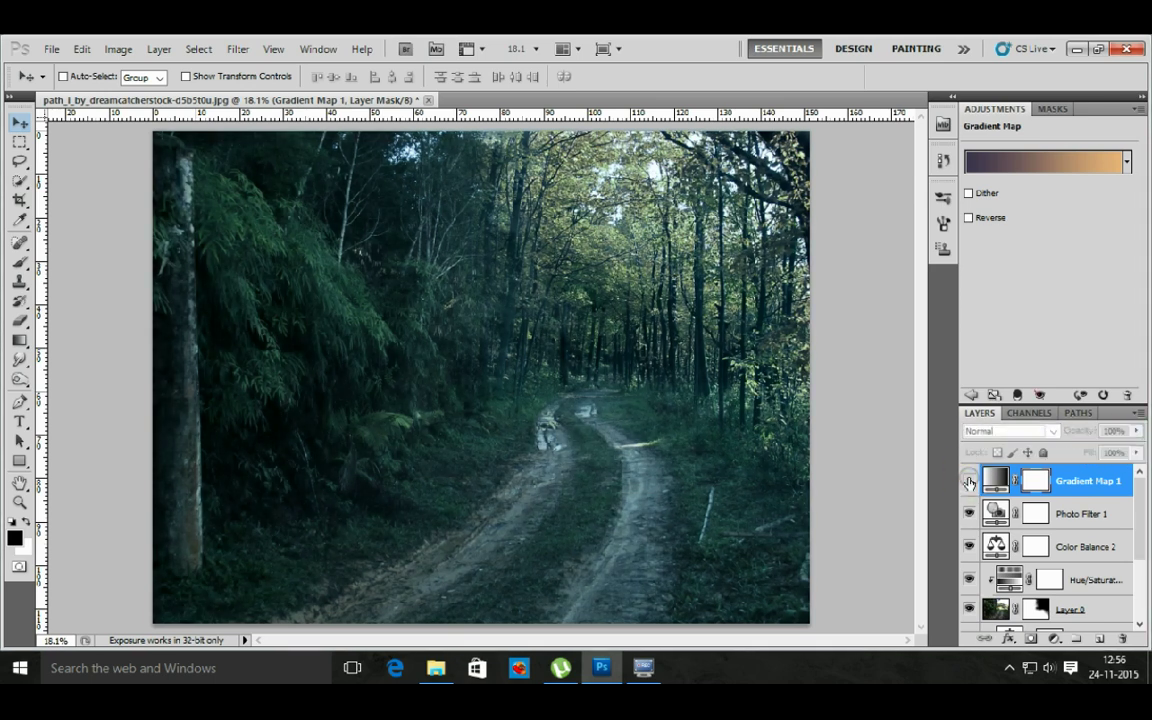
- Close the Adjustments panel and group all layers down to Layer 1 into Group 1
right_click(1018, 108)
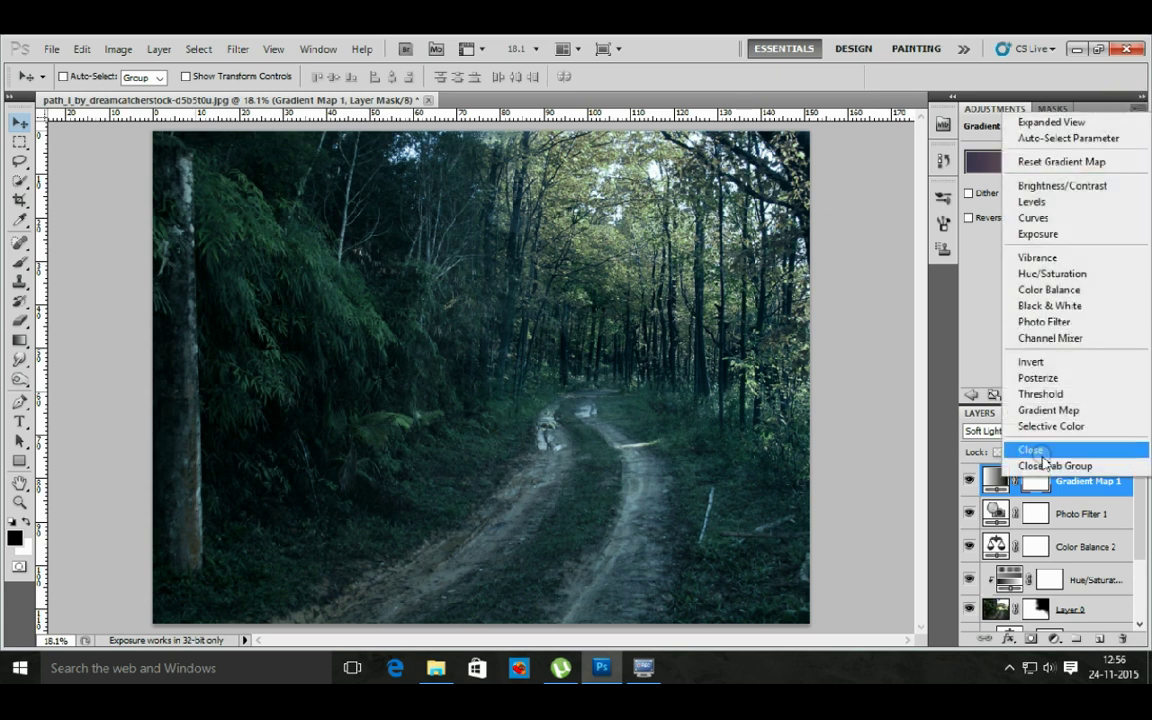
click(1040, 466)
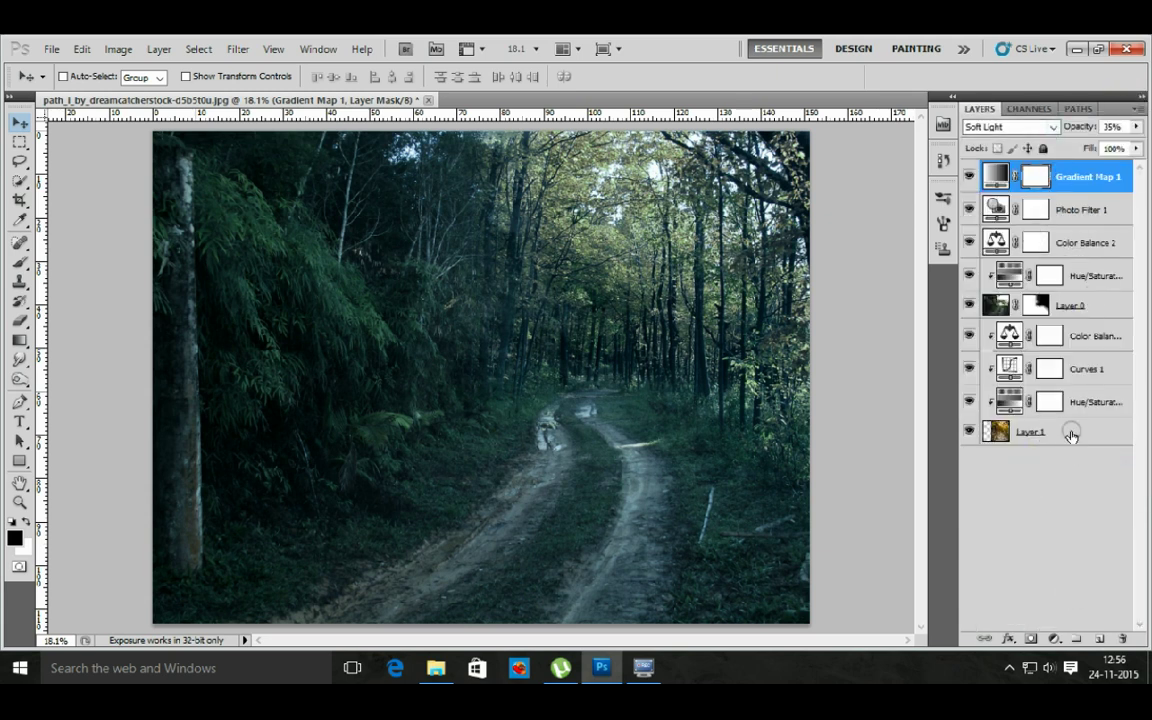
shift+click(1071, 435)
key(ctrl+g)
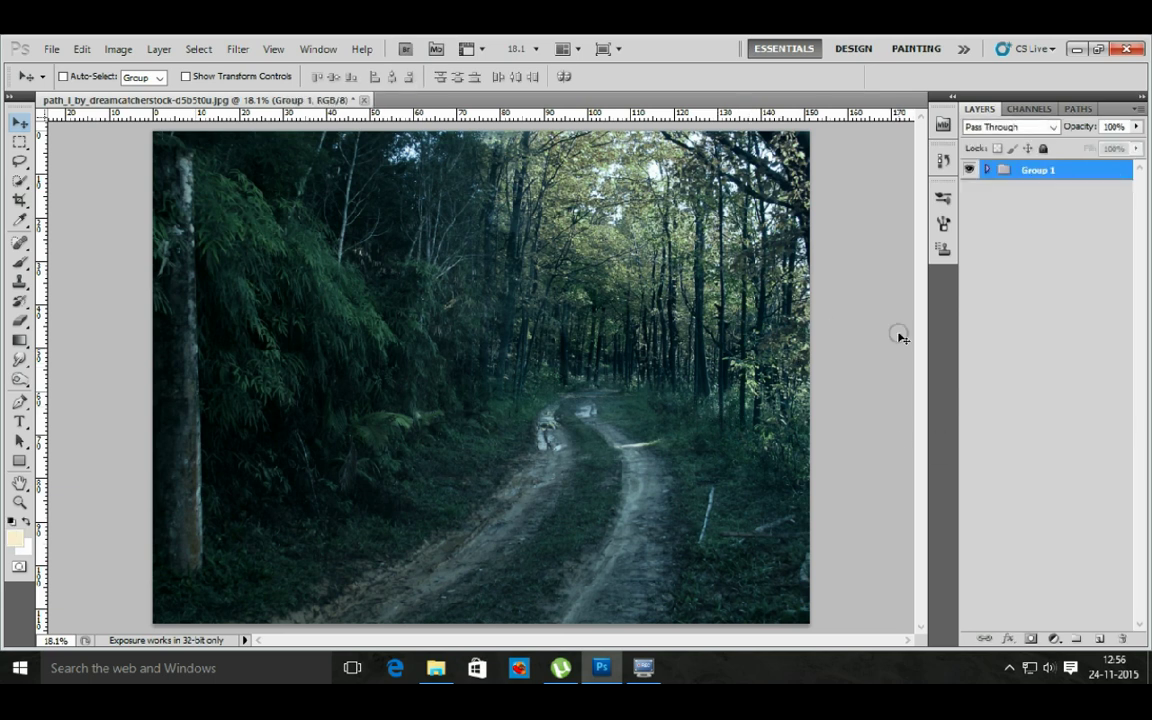
- On a new Layer 2 above Group 1, paint a soft haze dab at the vanishing point with 67% brush opacity
click(1098, 640)
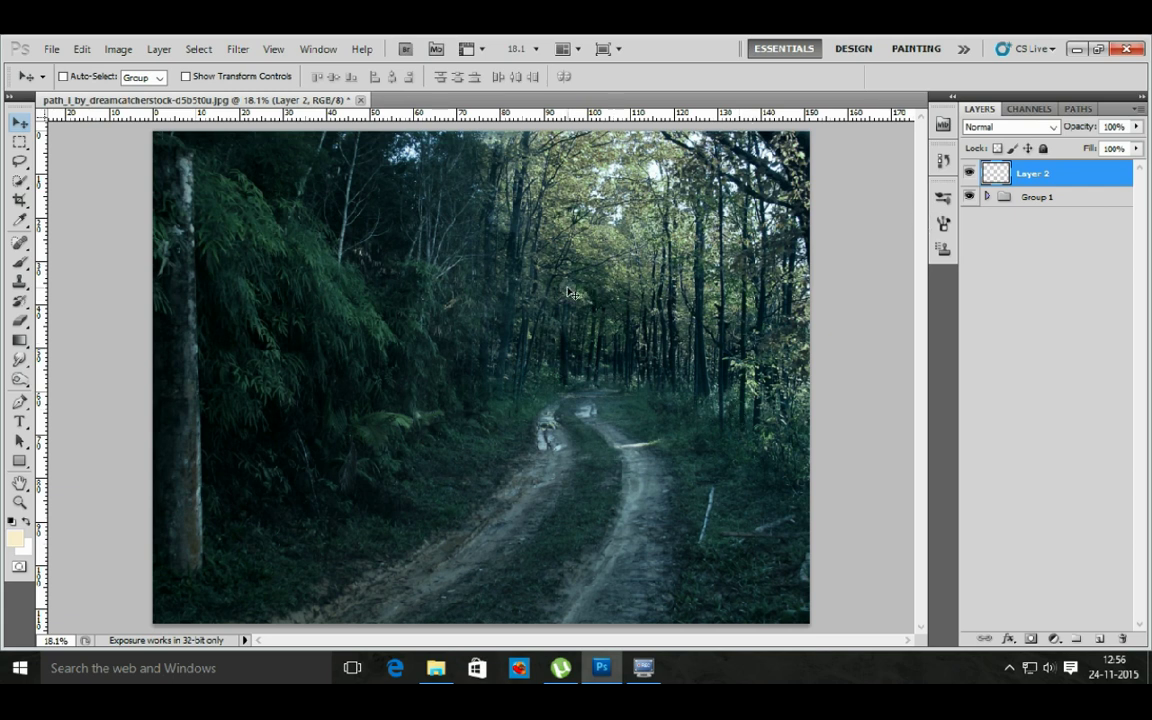
key(b)
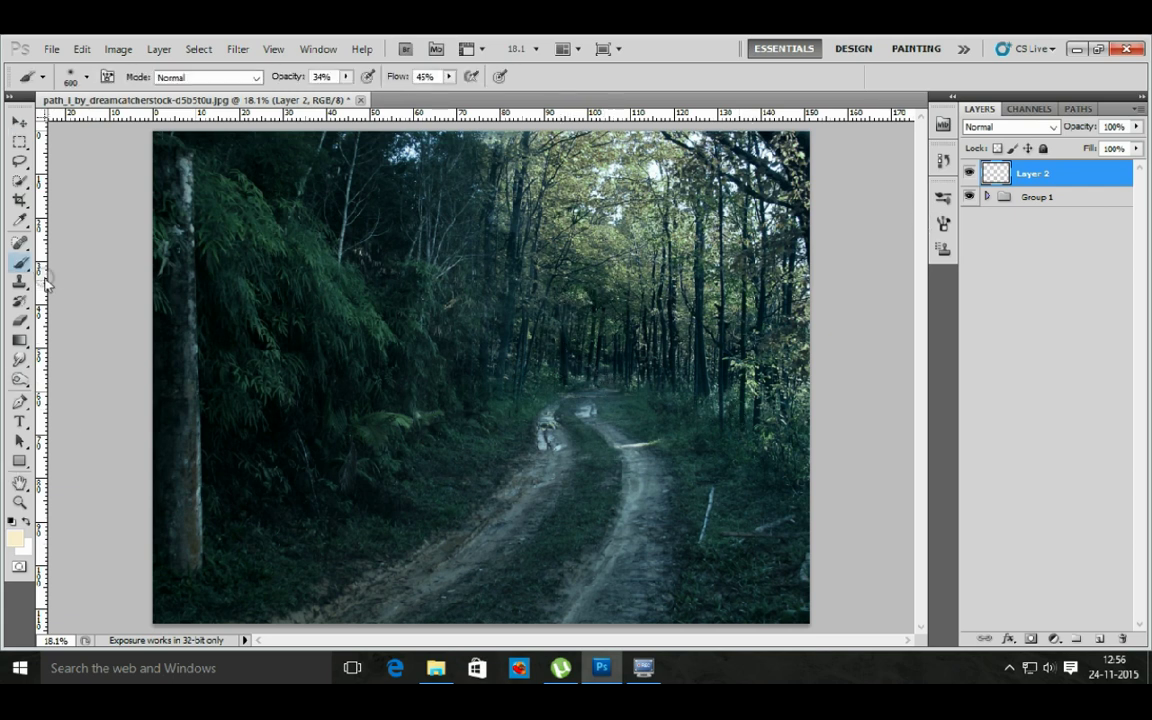
click(19, 281)
click(19, 244)
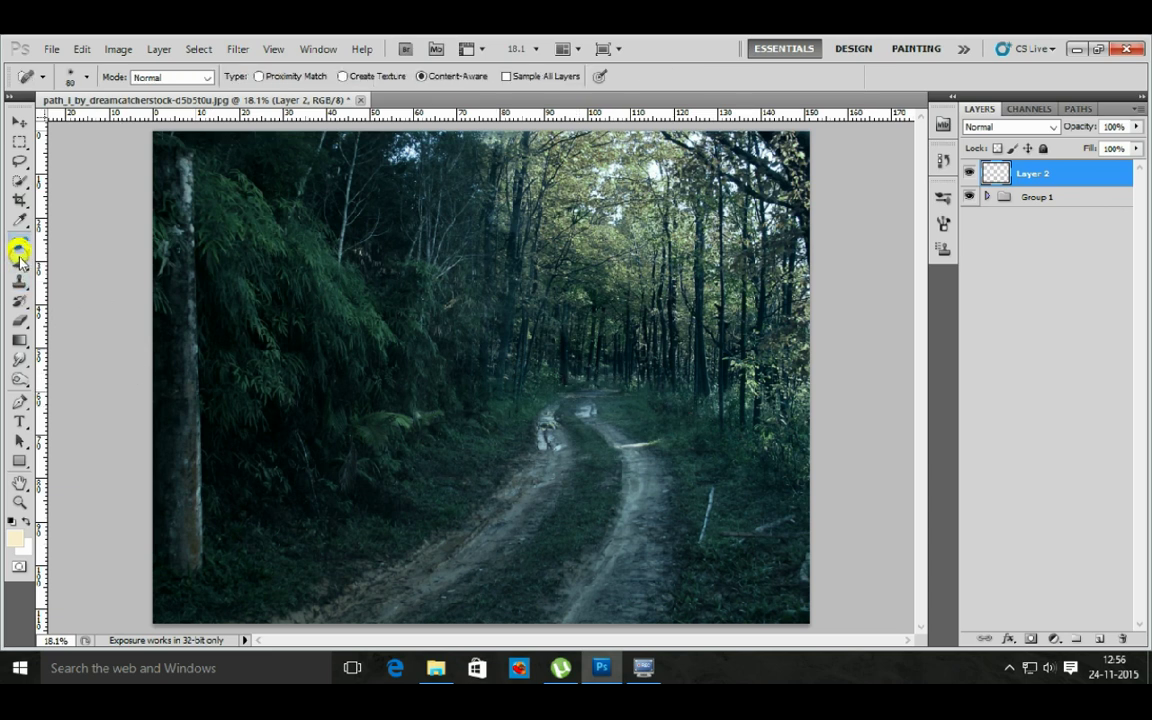
click(19, 260)
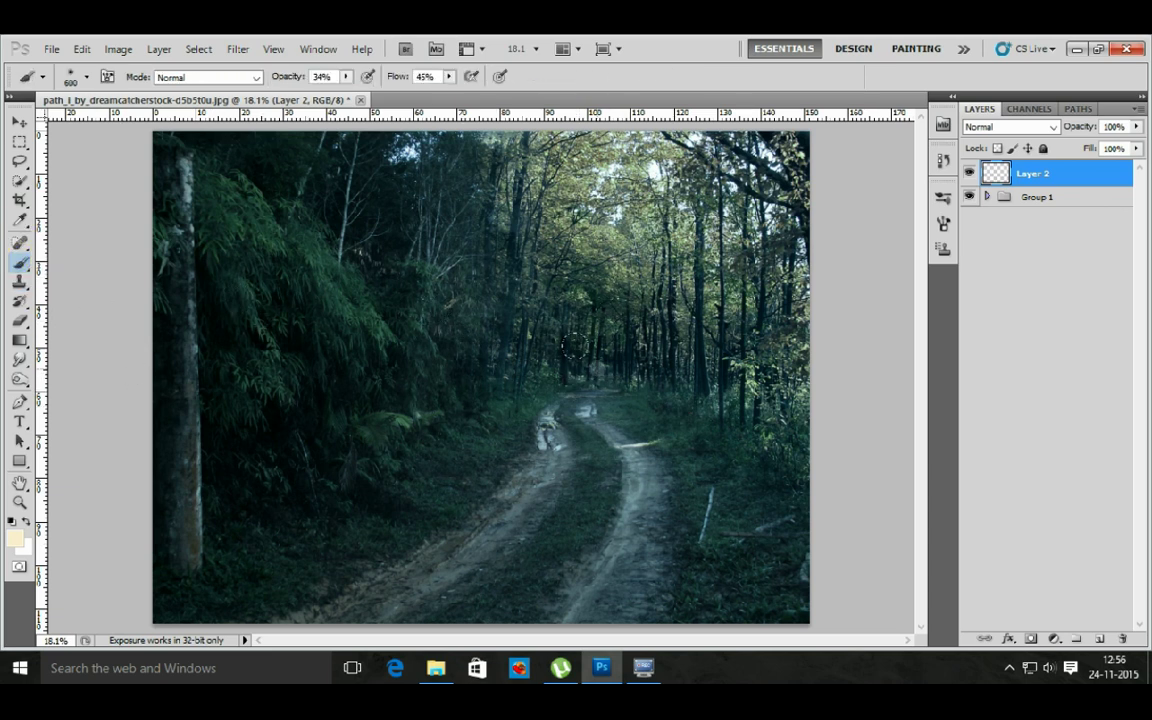
click(590, 362)
key(ctrl+z)
drag(347, 80, 335, 93)
drag(448, 77, 490, 95)
click(585, 373)
- Set the haze layer to Screen, scale it up over the road, and fade it to 34%
click(1043, 128)
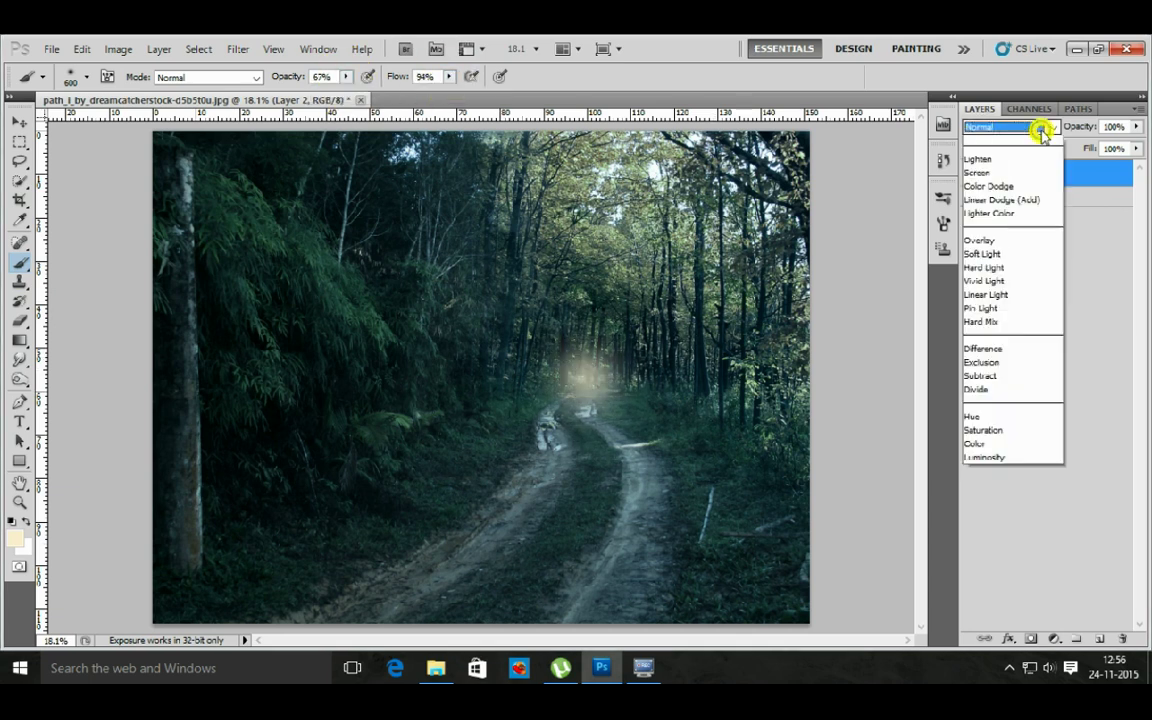
click(1010, 279)
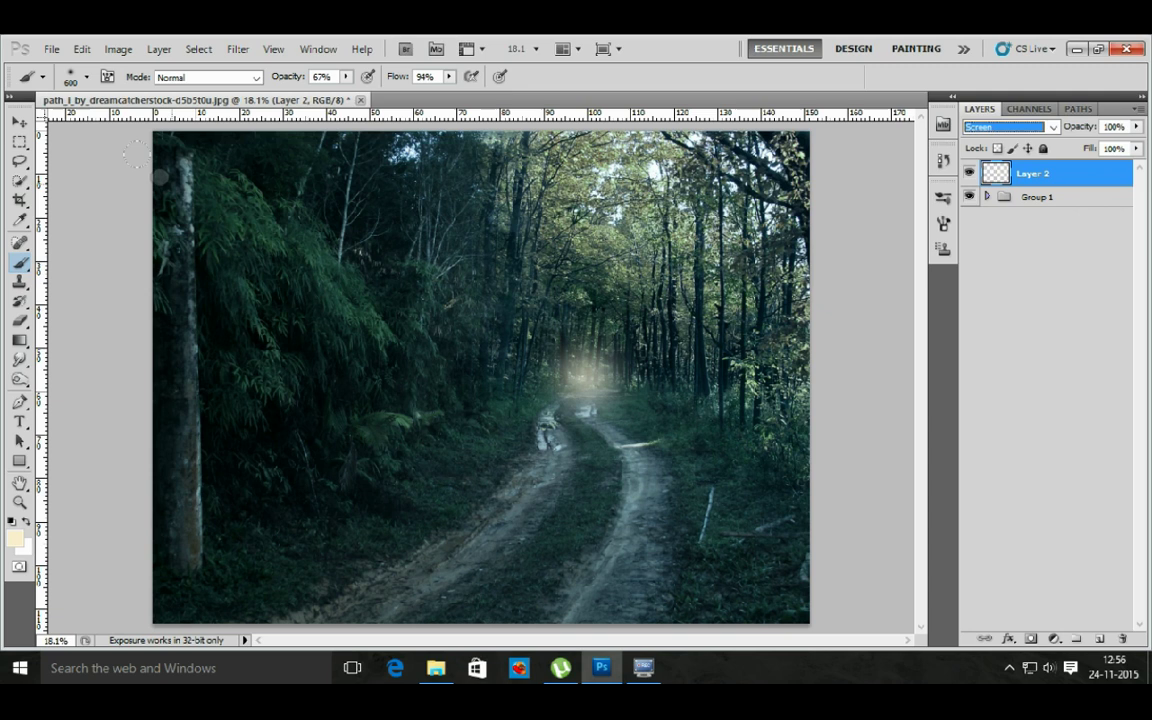
click(19, 121)
key(ctrl+t)
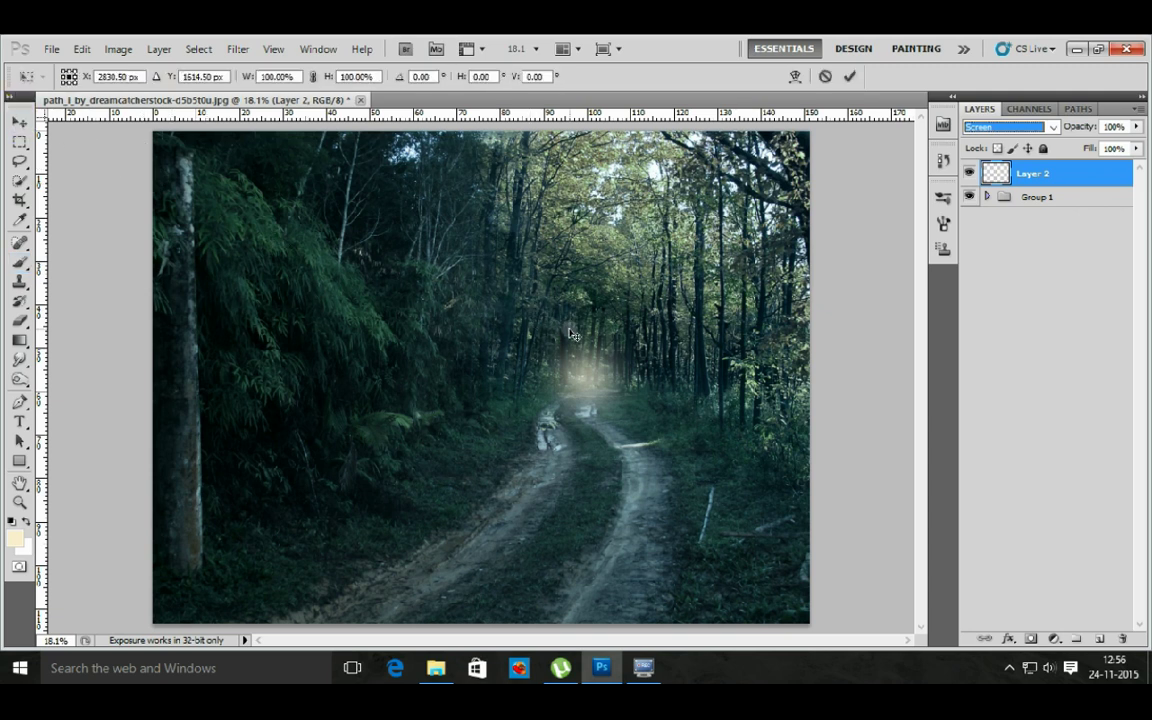
drag(666, 458, 779, 496)
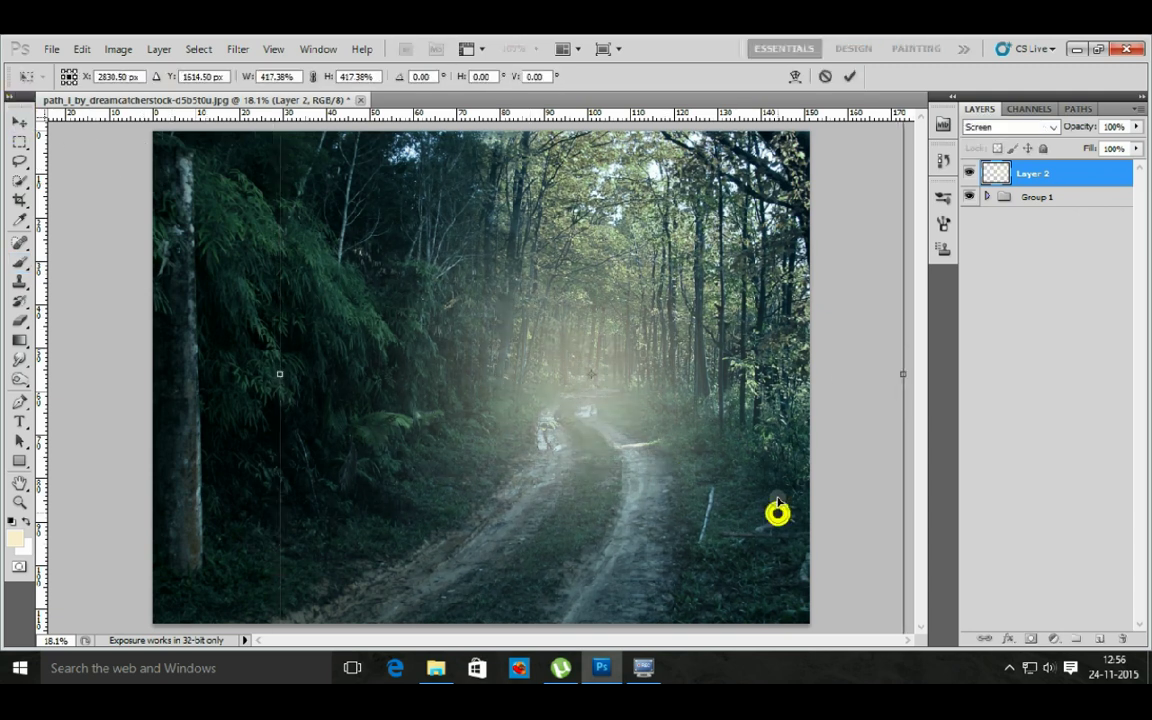
scroll(677, 478, down, 3)
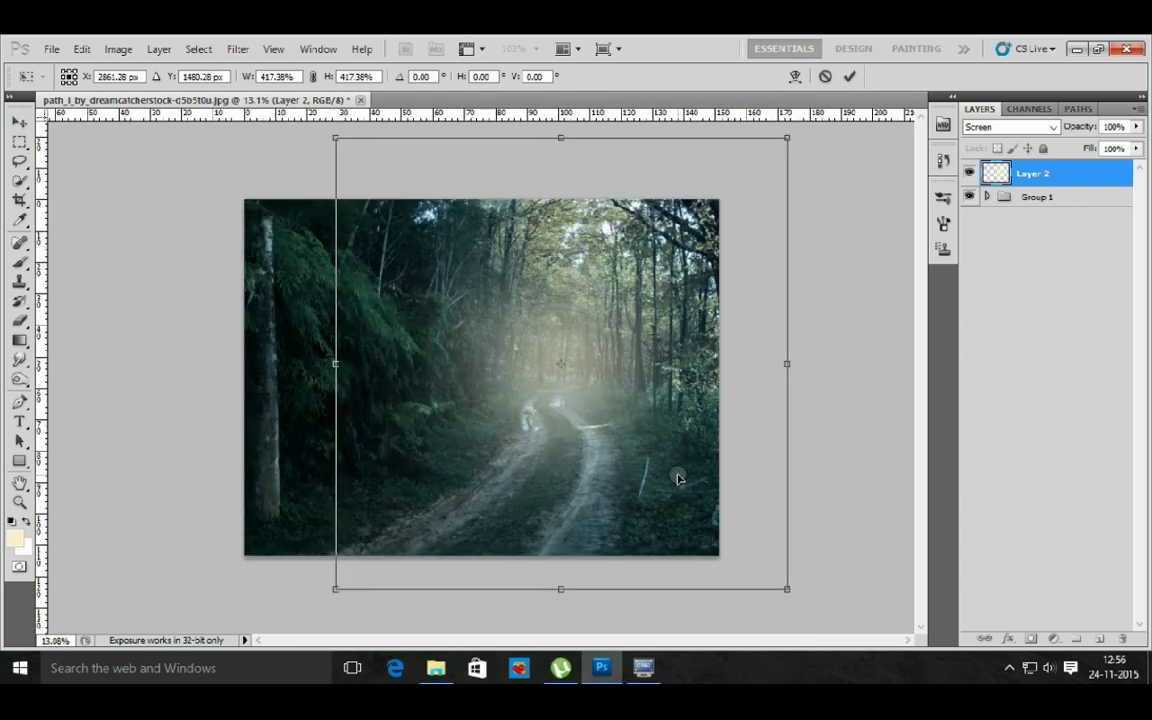
drag(338, 583, 212, 625)
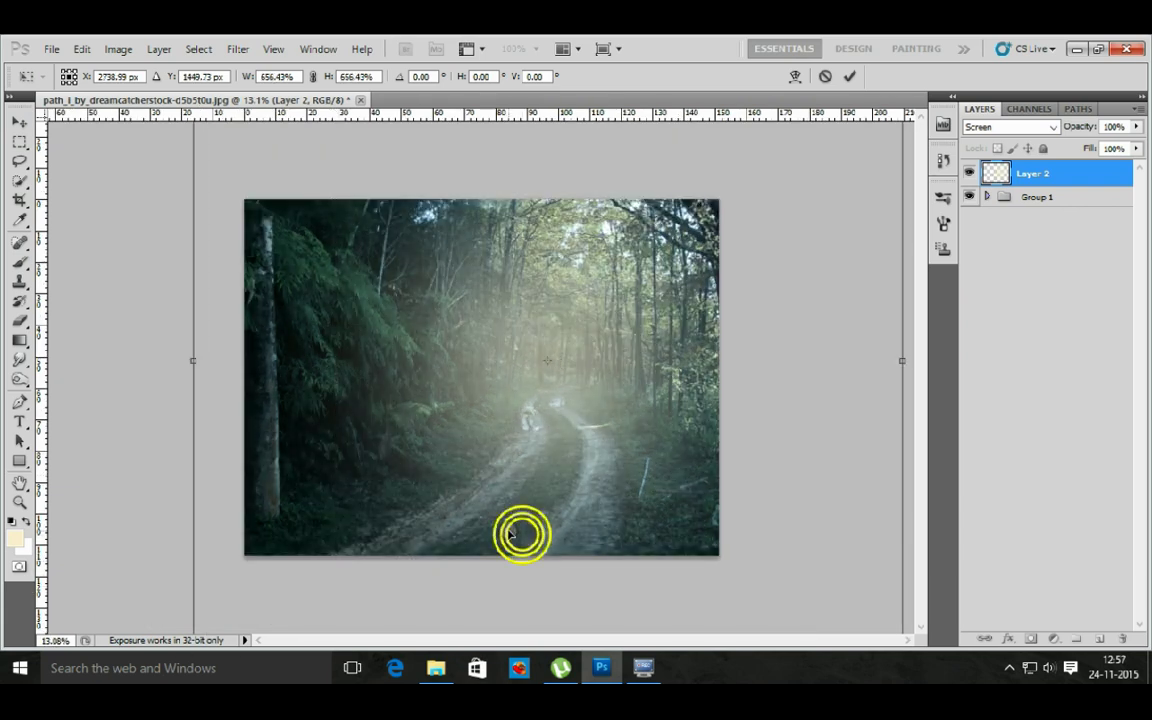
drag(522, 532, 528, 540)
key(Return)
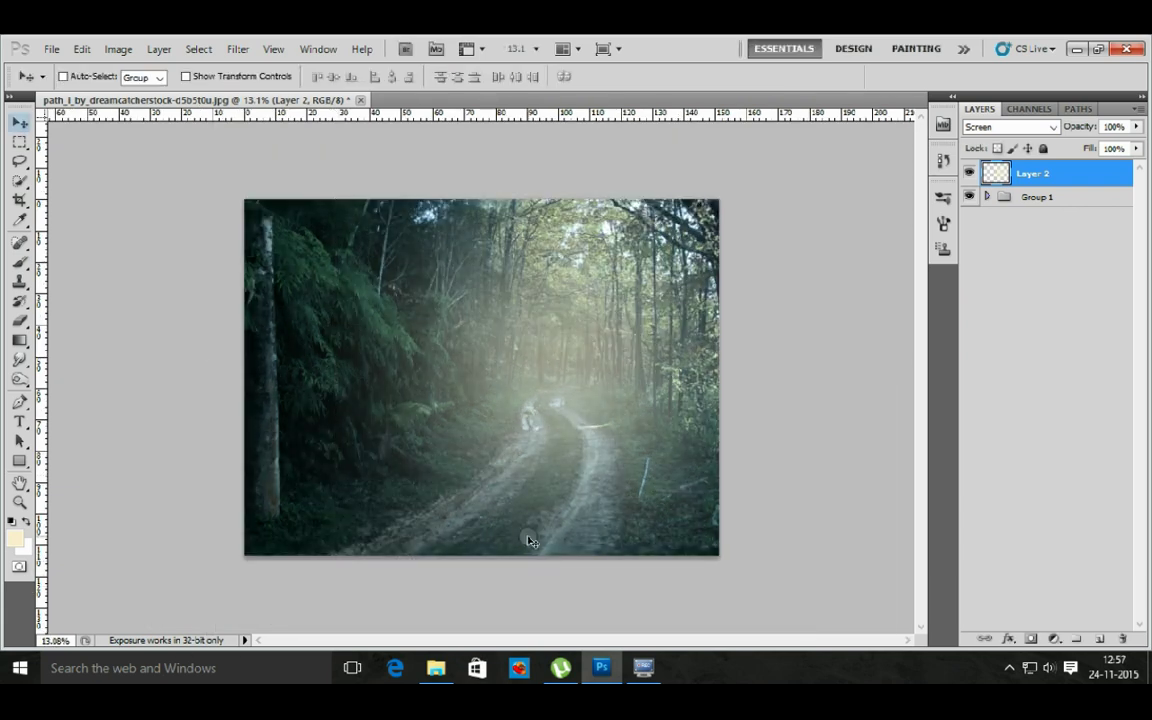
scroll(531, 541, up, 3)
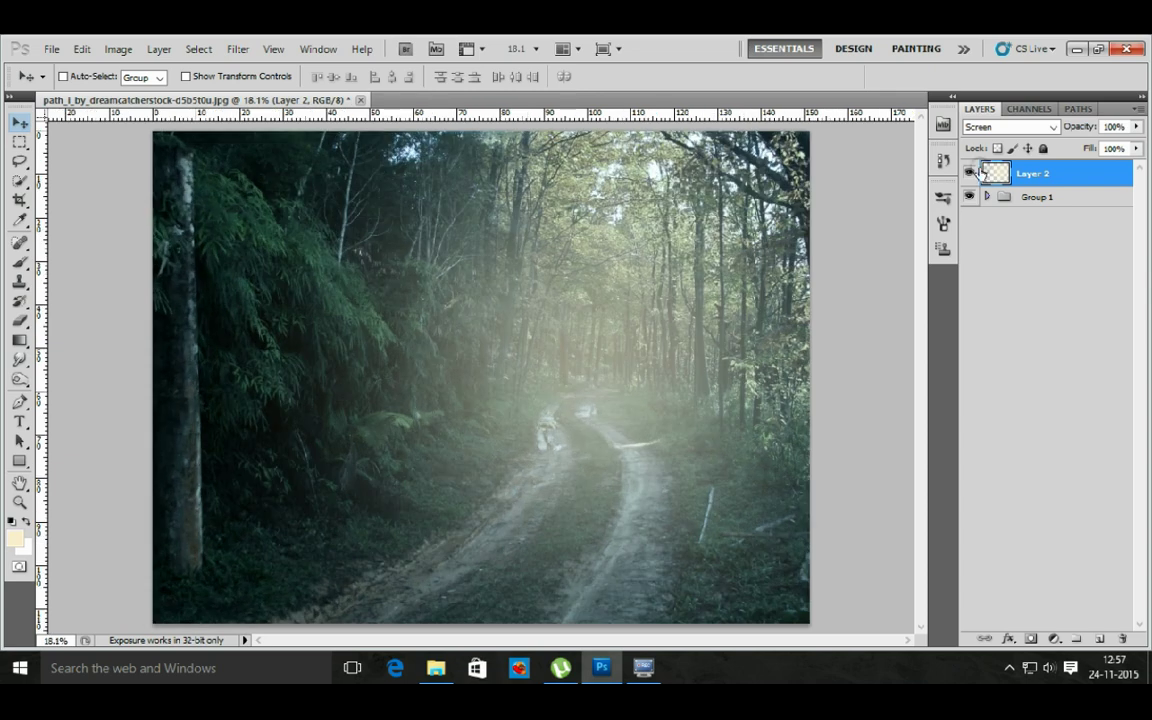
key(shift+alt+s)
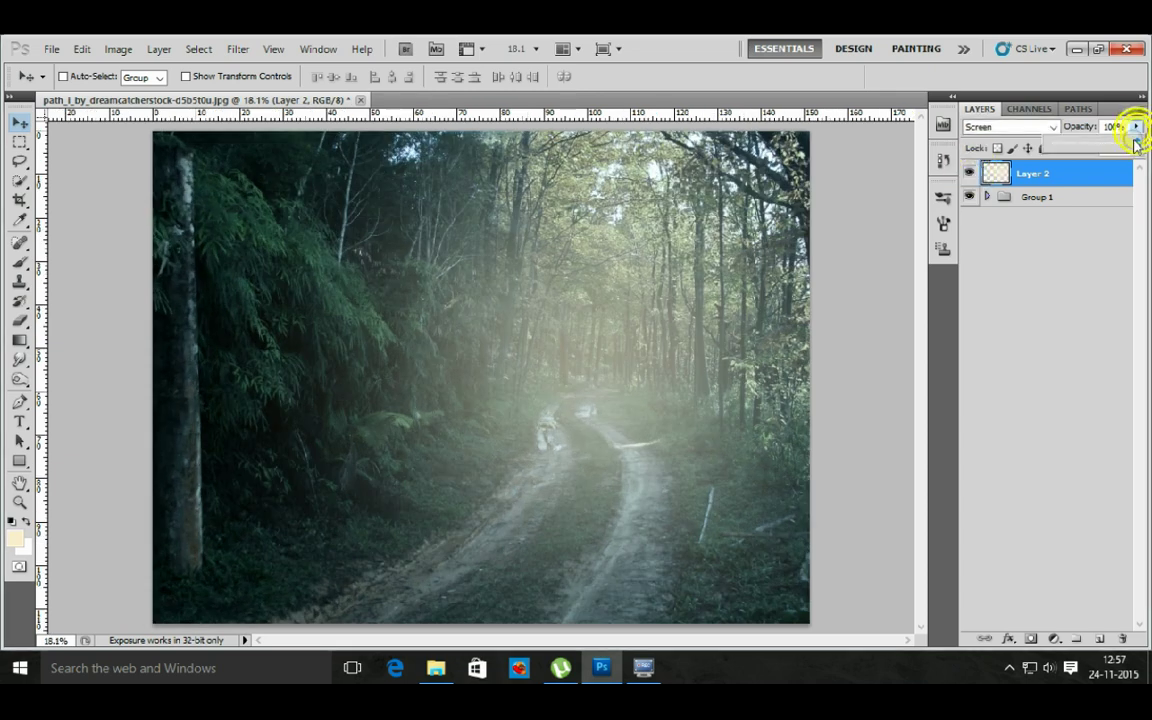
drag(1136, 127, 1078, 146)
- On a new Layer 3, paint a warm light glow at the vanishing point
click(969, 173)
click(969, 173)
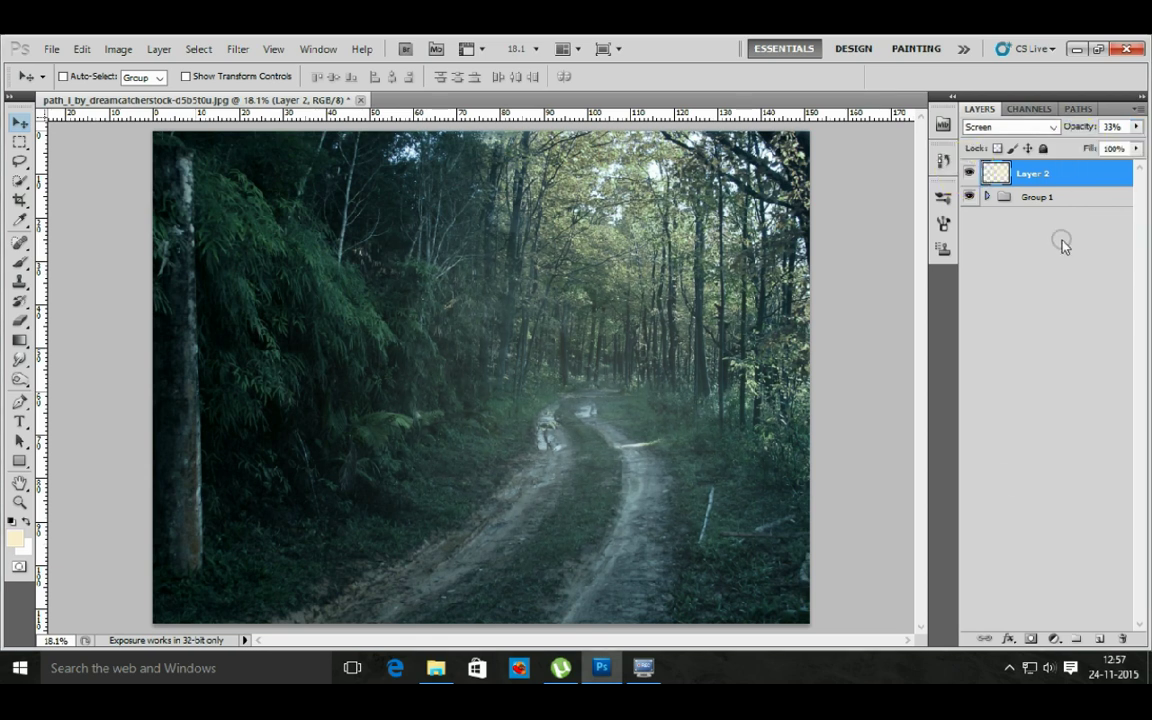
click(1054, 640)
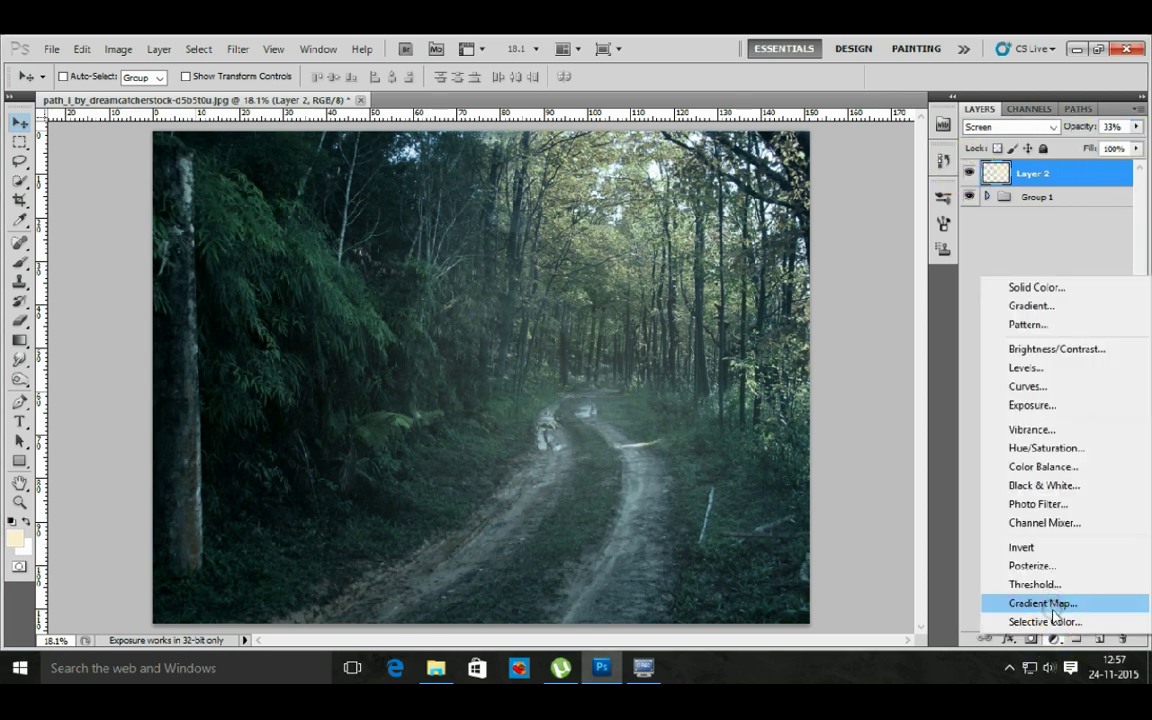
click(1031, 239)
click(1101, 640)
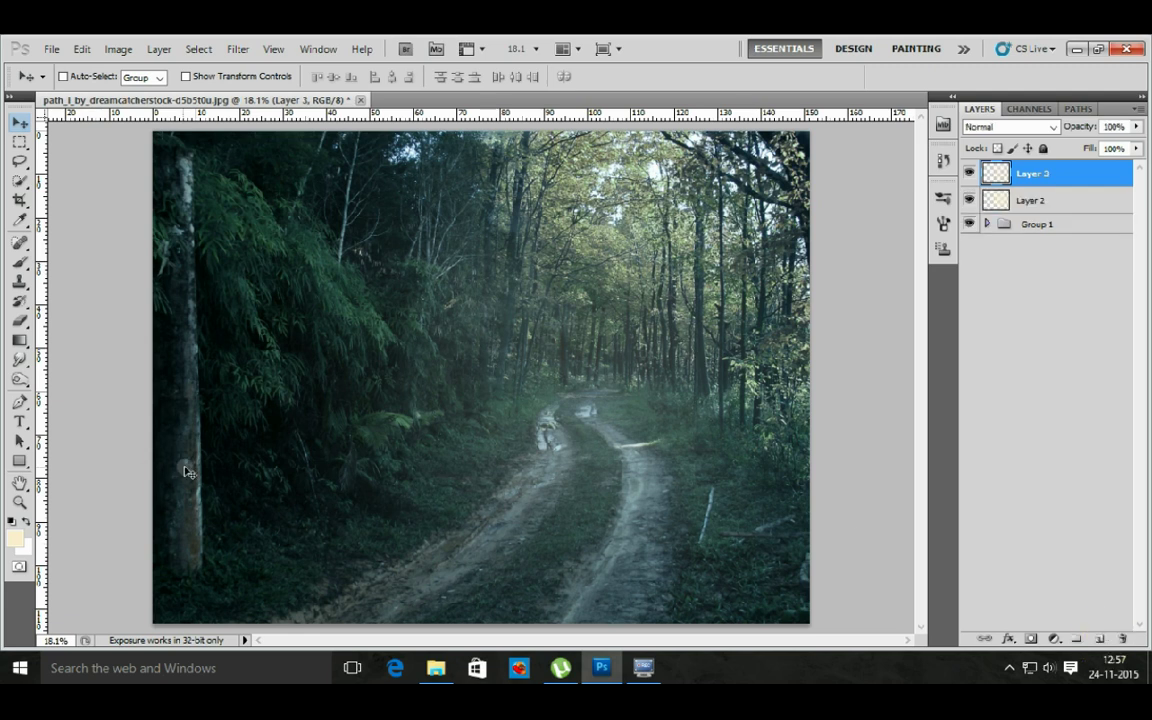
click(20, 260)
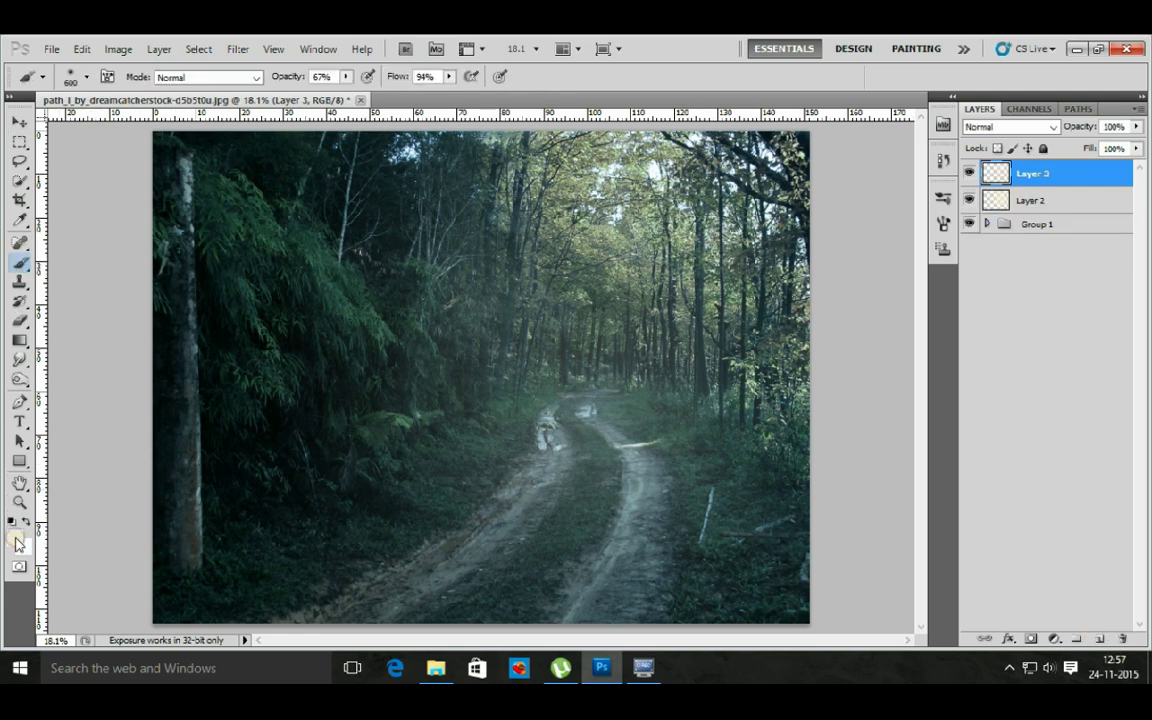
click(14, 538)
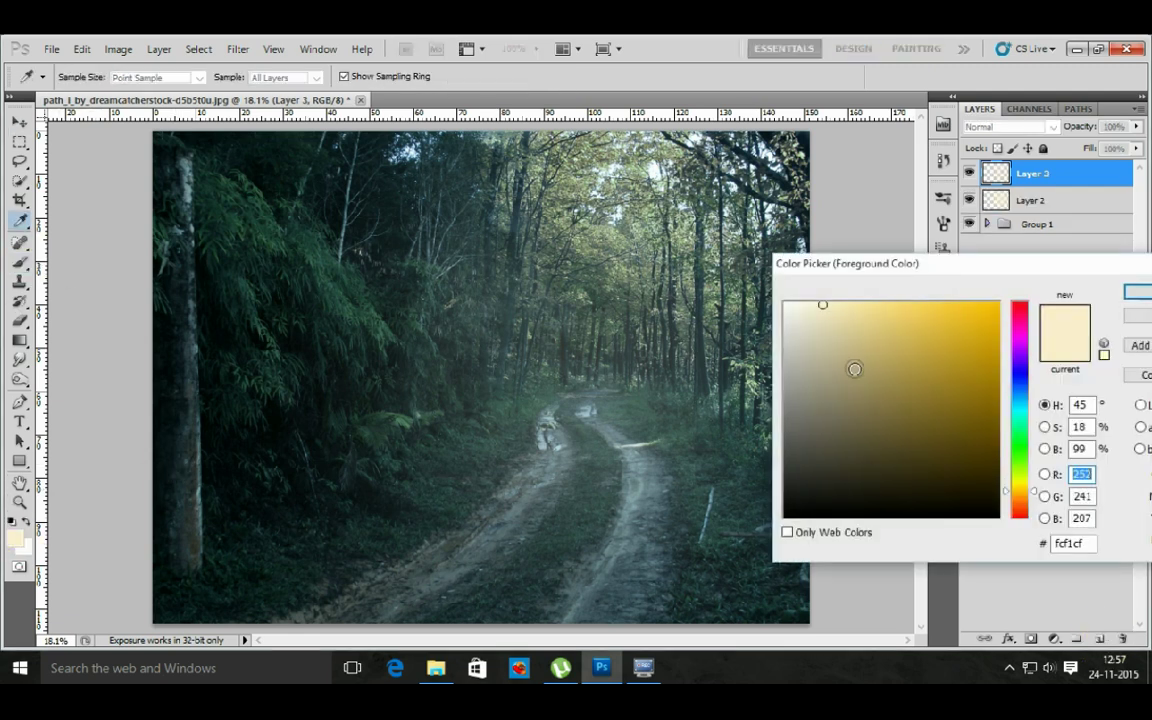
click(1137, 291)
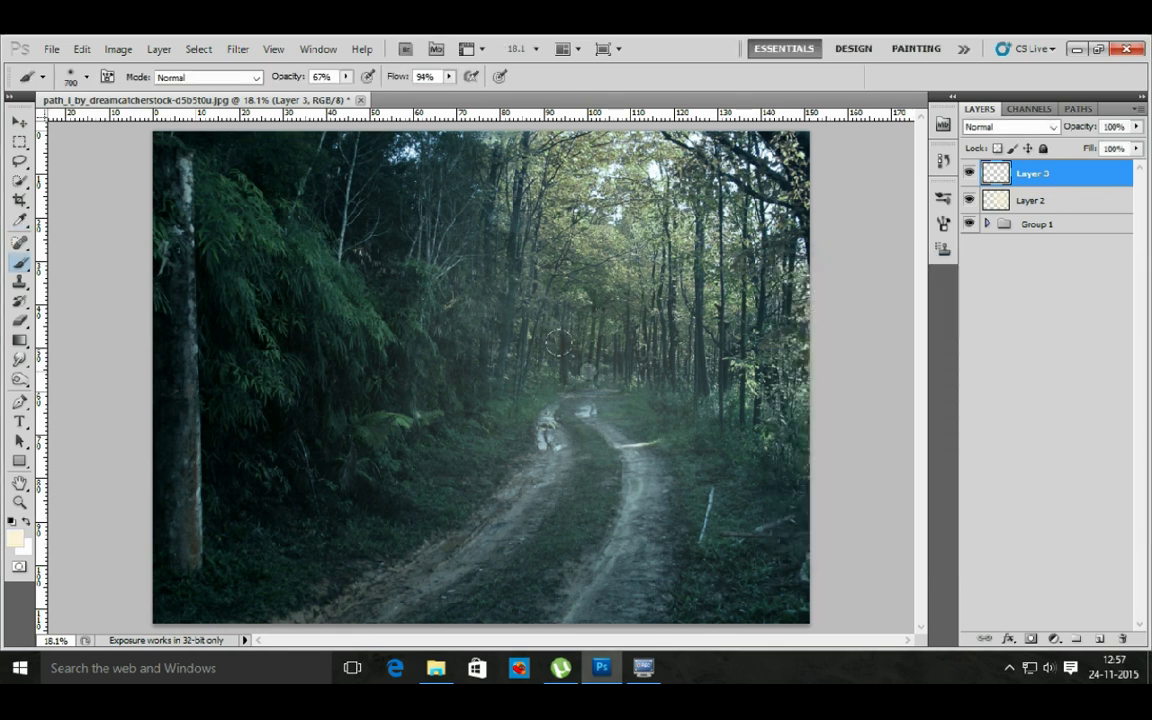
click(557, 343)
- Set Layer 3 to Screen blending and enlarge the glow with Free Transform
click(1020, 127)
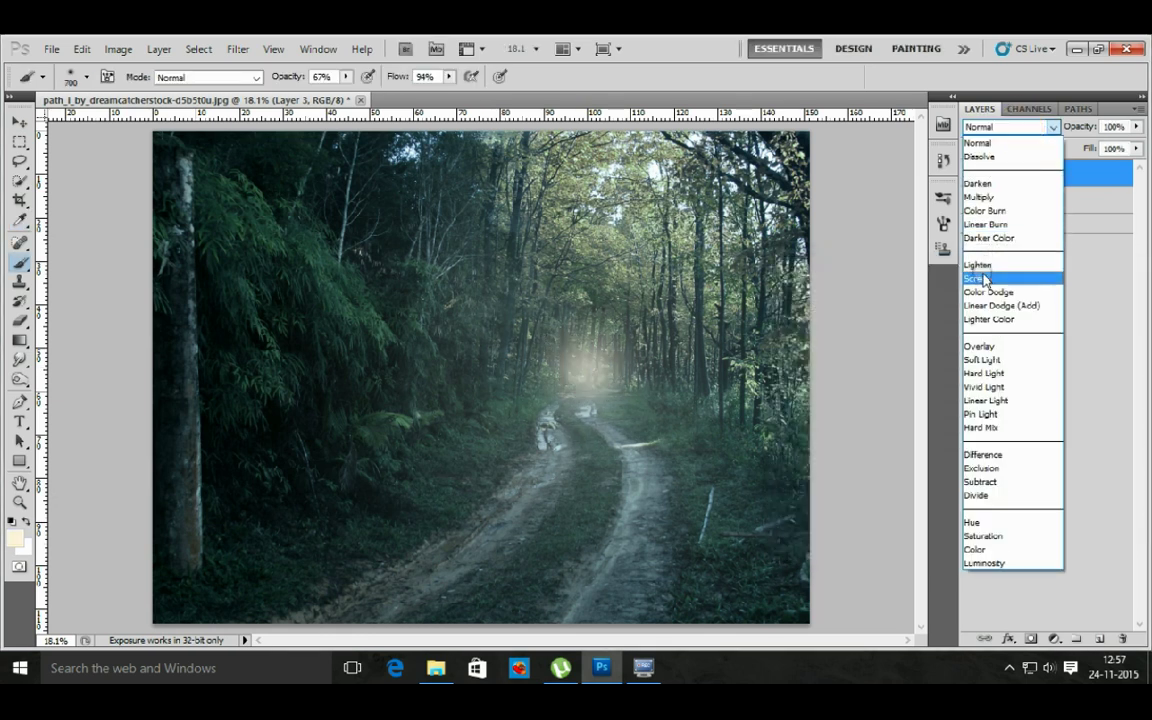
click(985, 279)
click(20, 121)
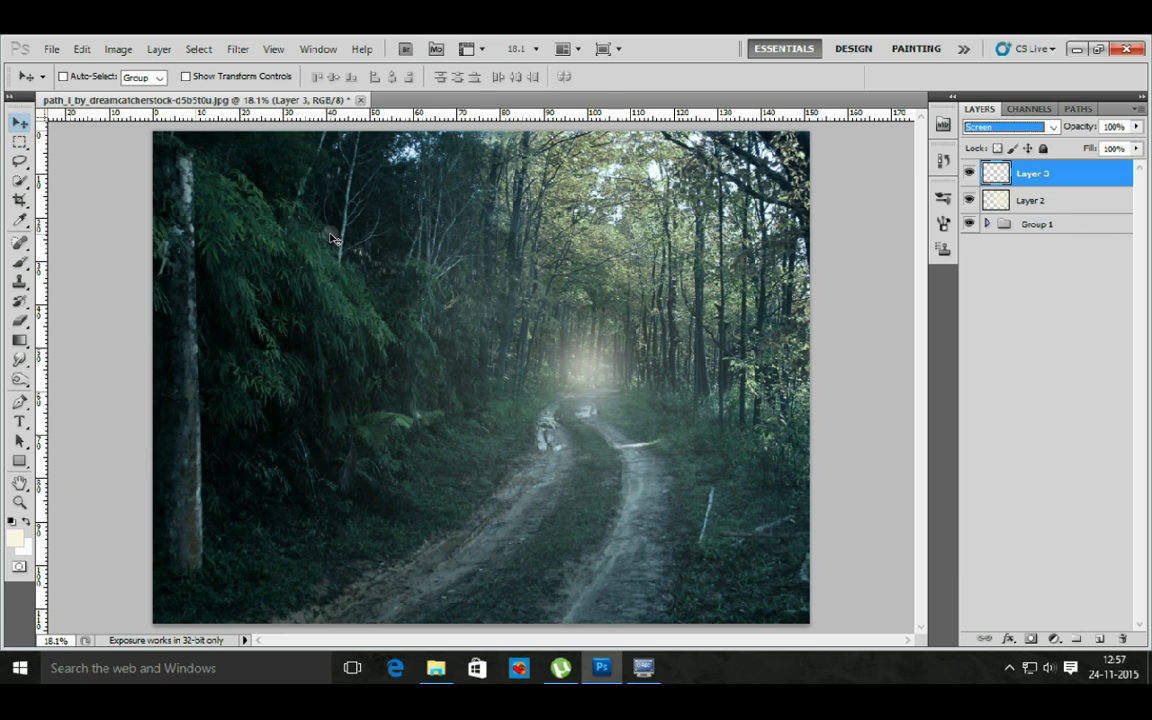
key(ctrl+t)
drag(673, 456, 726, 552)
drag(706, 447, 706, 444)
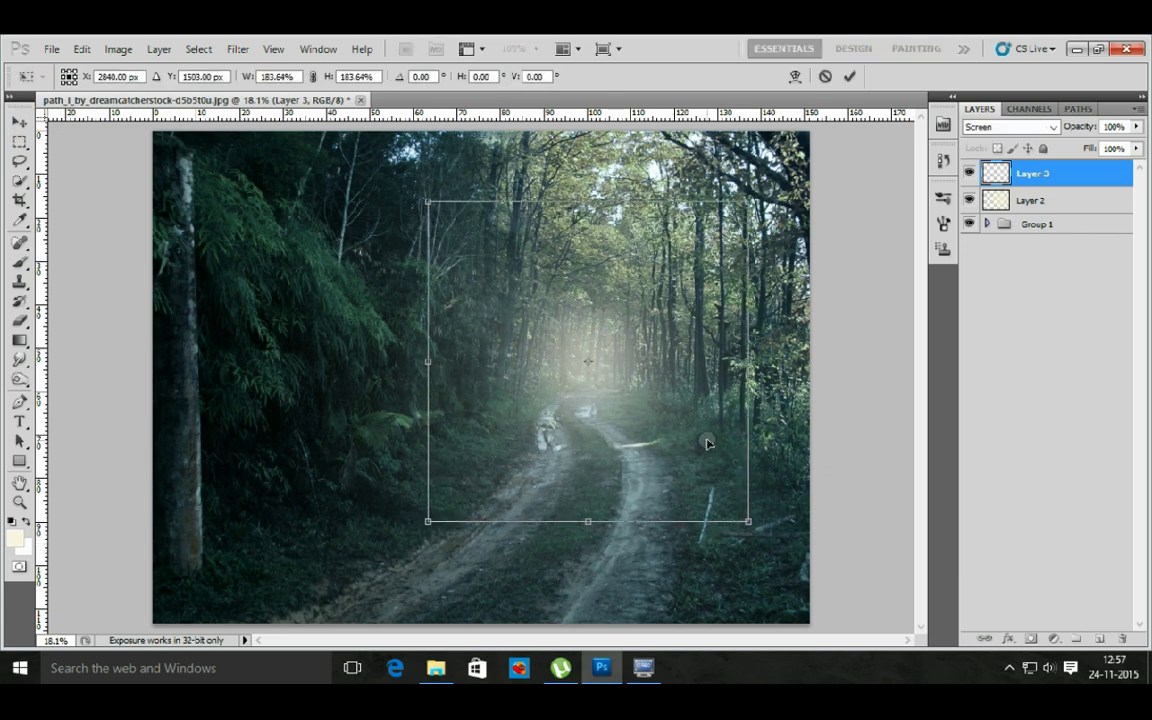
drag(751, 522, 766, 553)
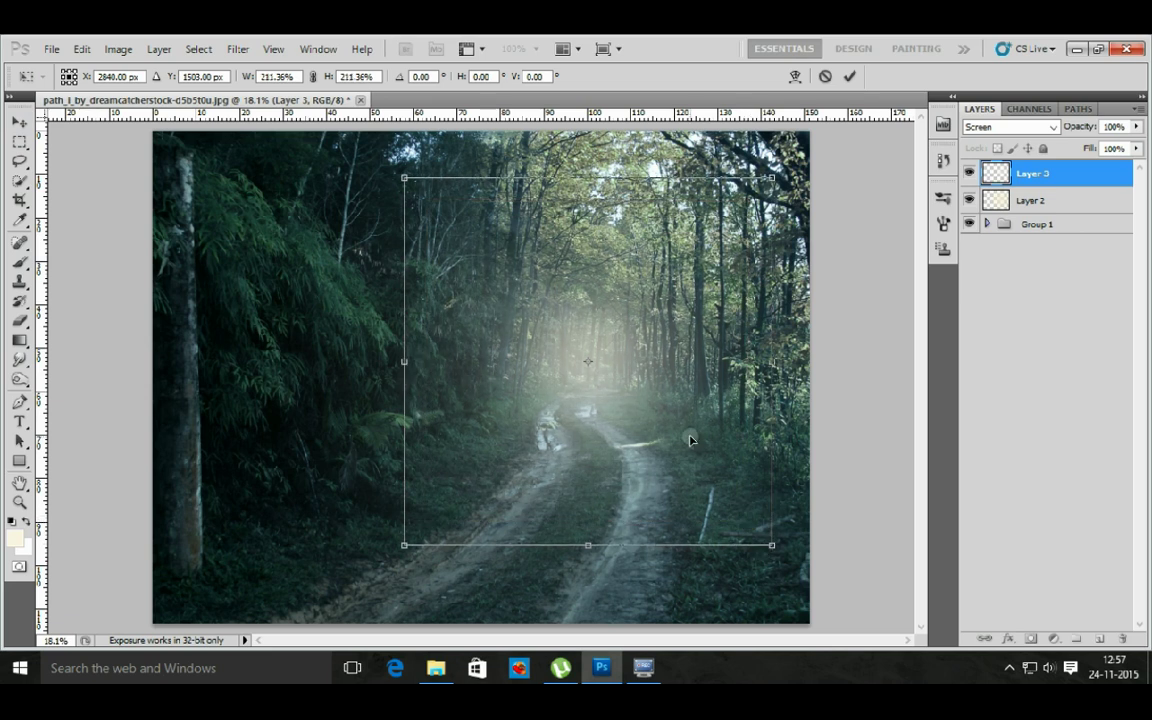
key(Return)
- Undo two edits, lower Layer 3 opacity to 76%, and add empty Layer 4 above it
key(ctrl+z)
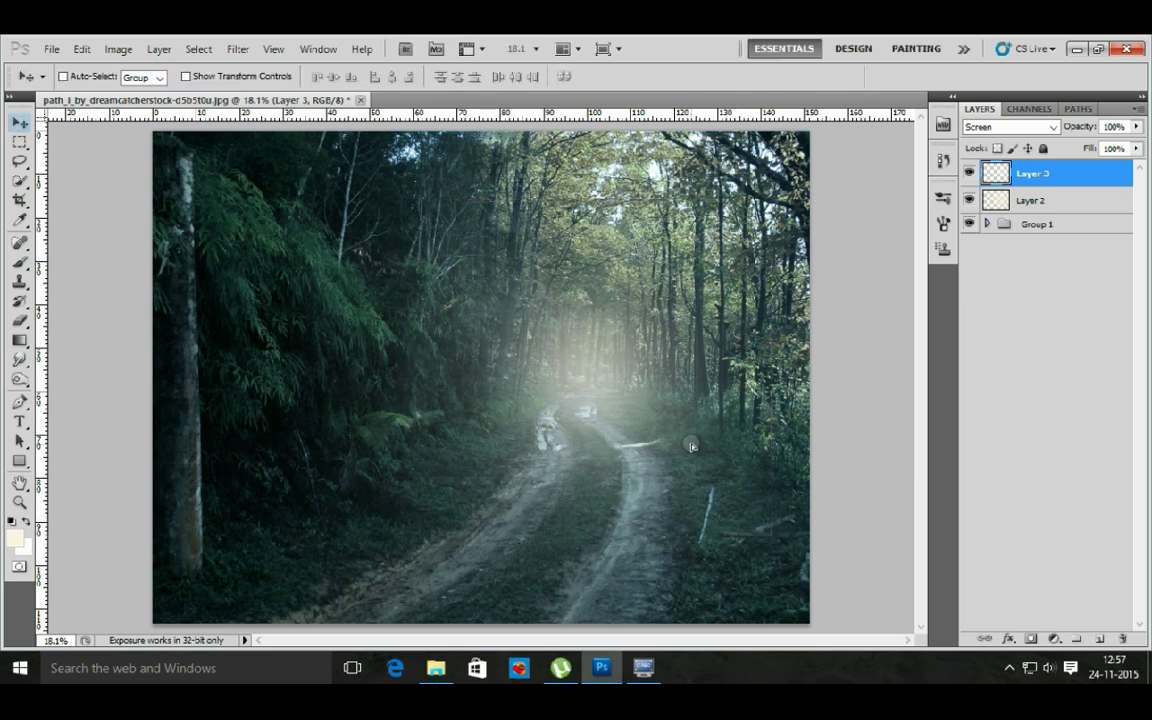
key(ctrl+z)
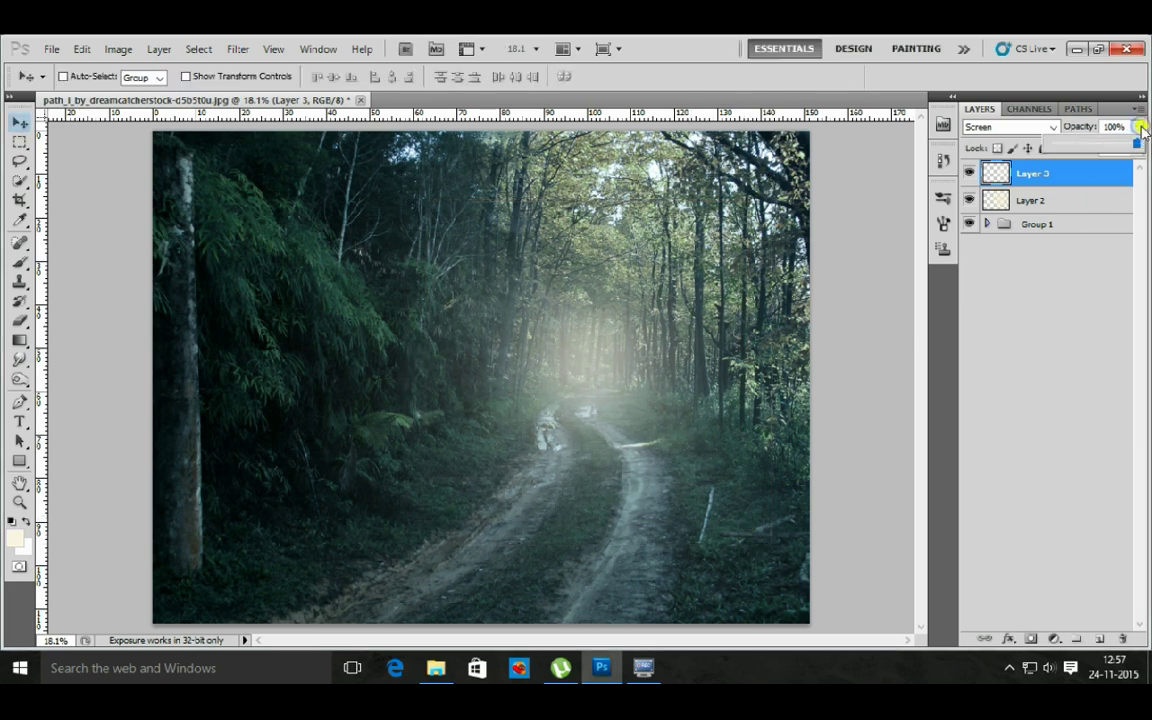
click(1136, 126)
drag(1135, 143, 1117, 143)
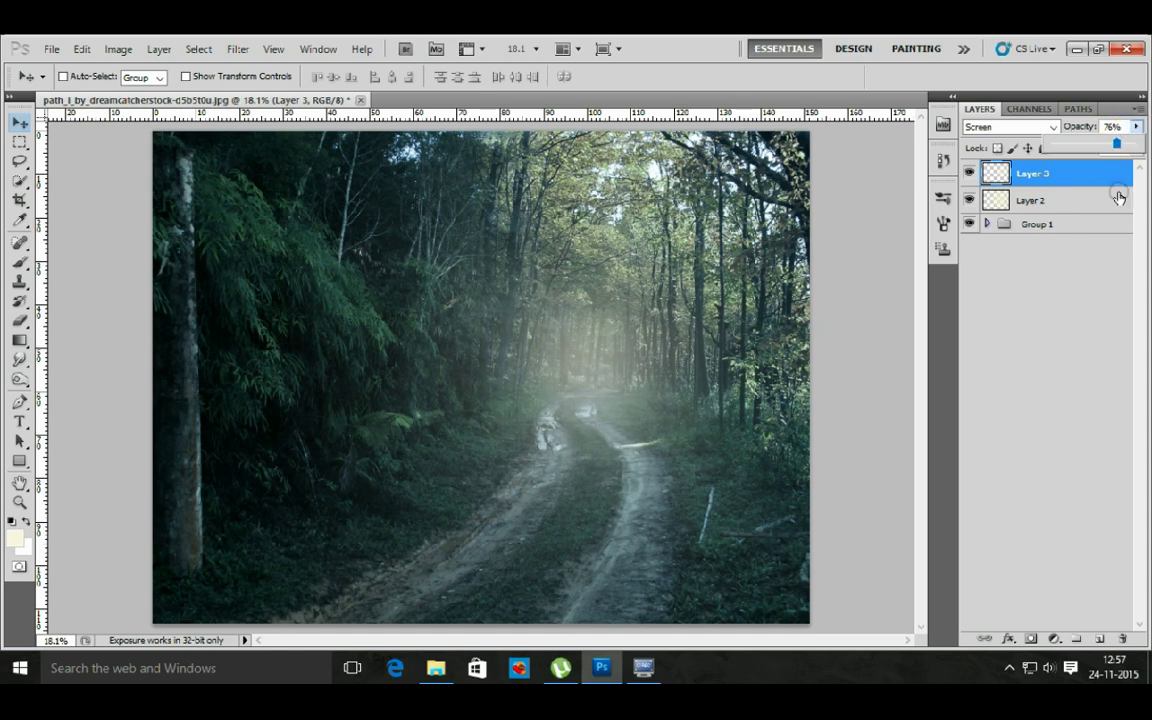
click(1099, 638)
- Switch the foreground colour to light cyan and paint glow dabs at the vanishing point on Layer 4
key(b)
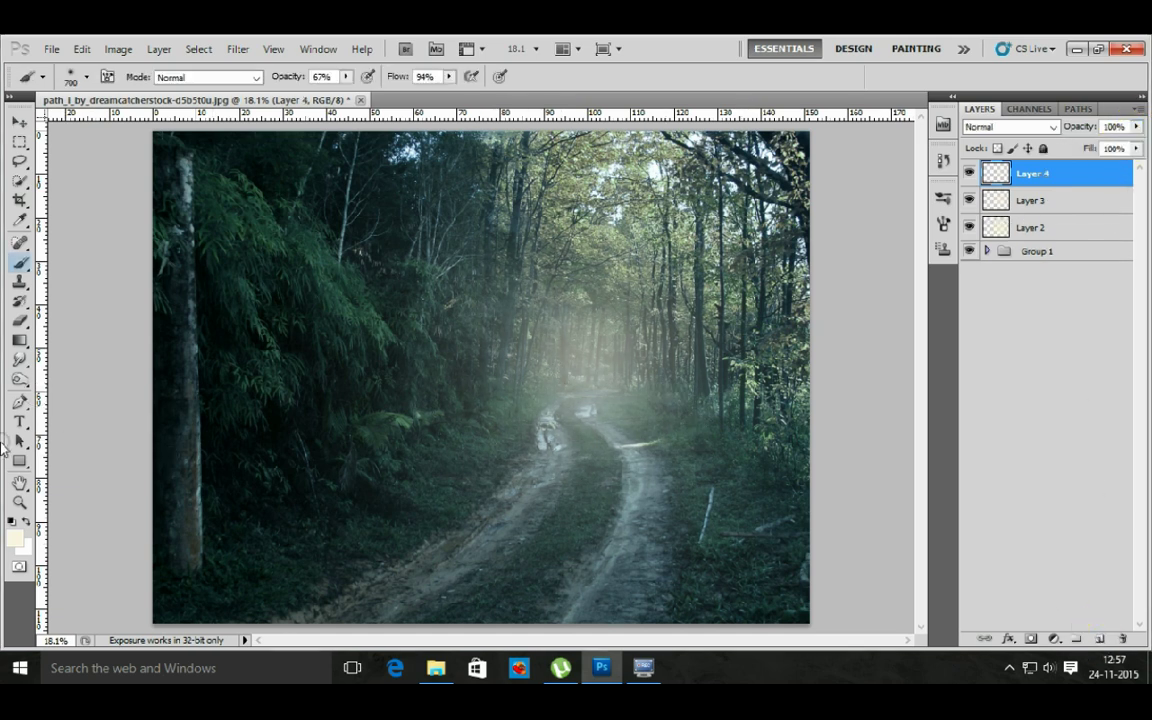
click(14, 538)
drag(1022, 430, 1020, 410)
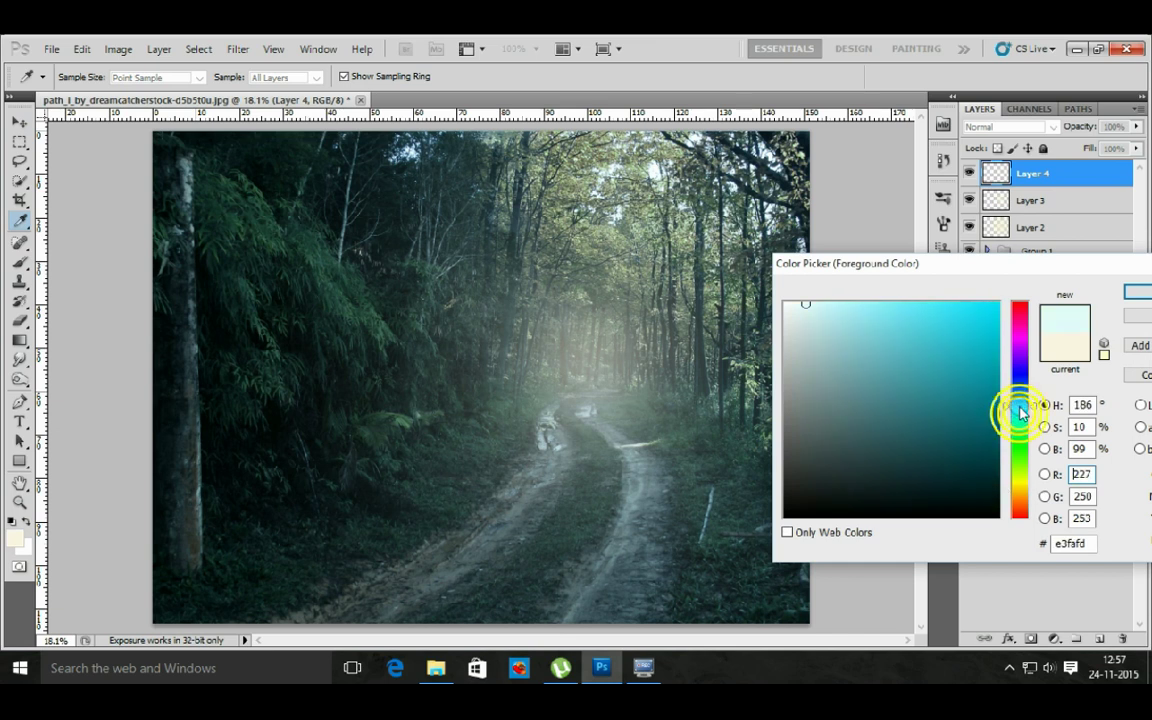
click(1136, 290)
drag(583, 375, 592, 367)
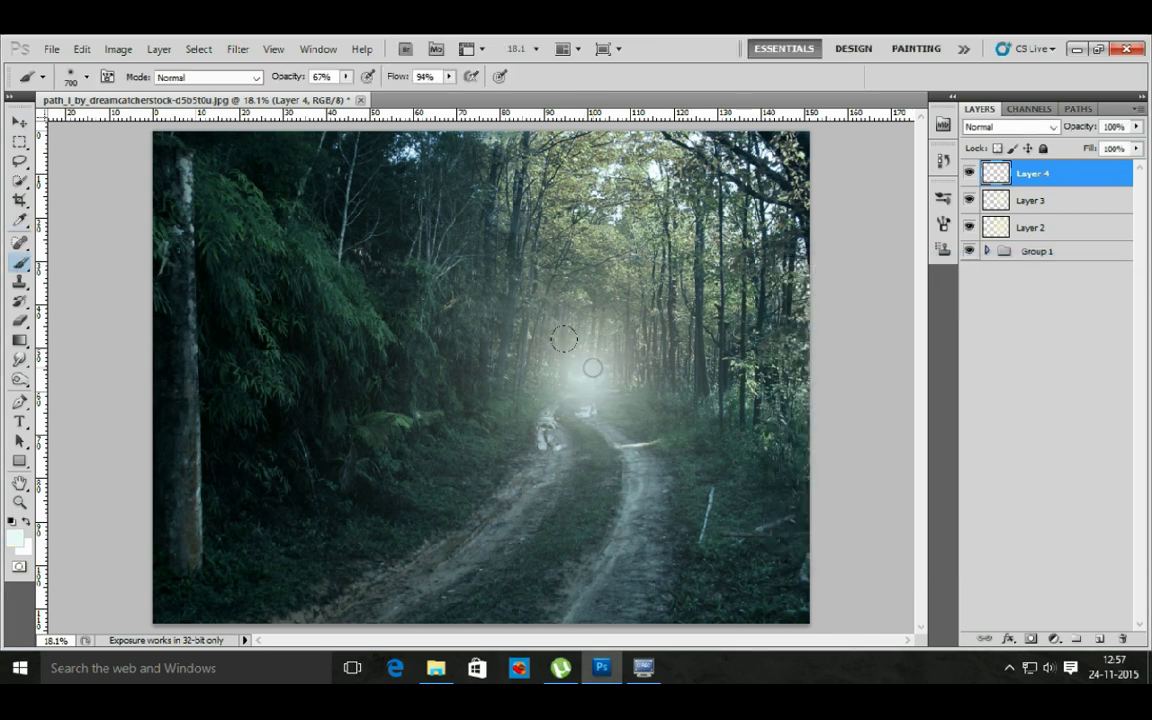
click(600, 368)
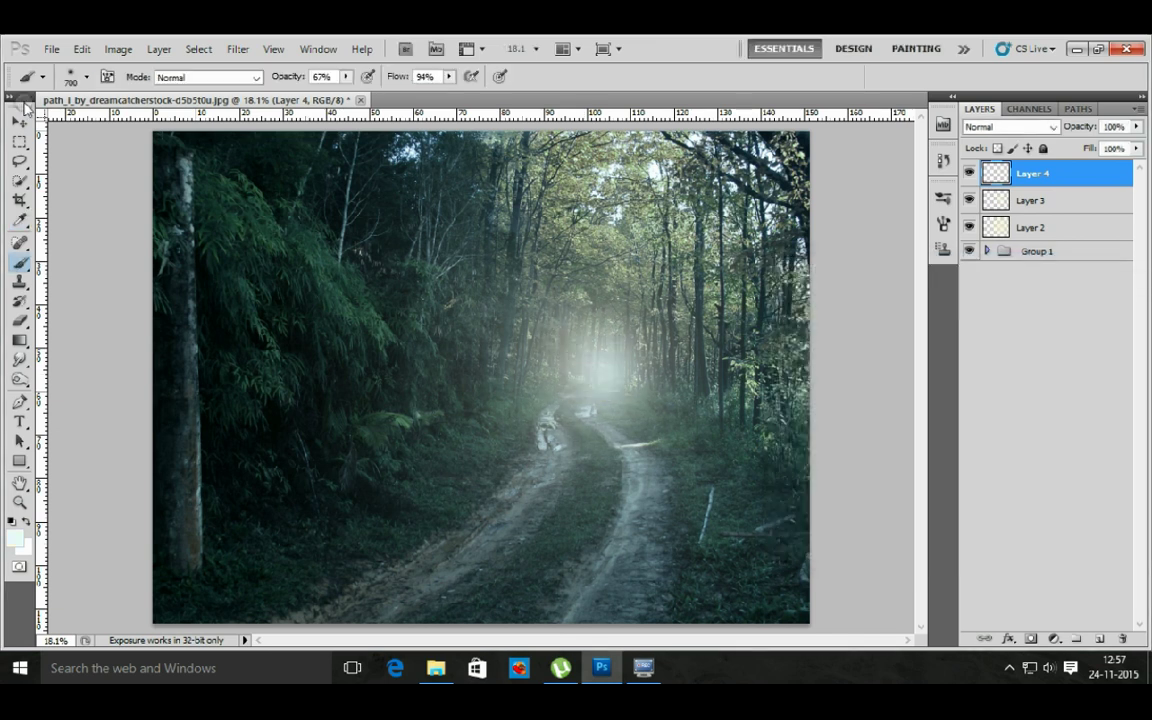
- Set Layer 4 to Screen blending and enlarge the cyan glow to about 228%
click(19, 120)
click(1010, 127)
click(1000, 268)
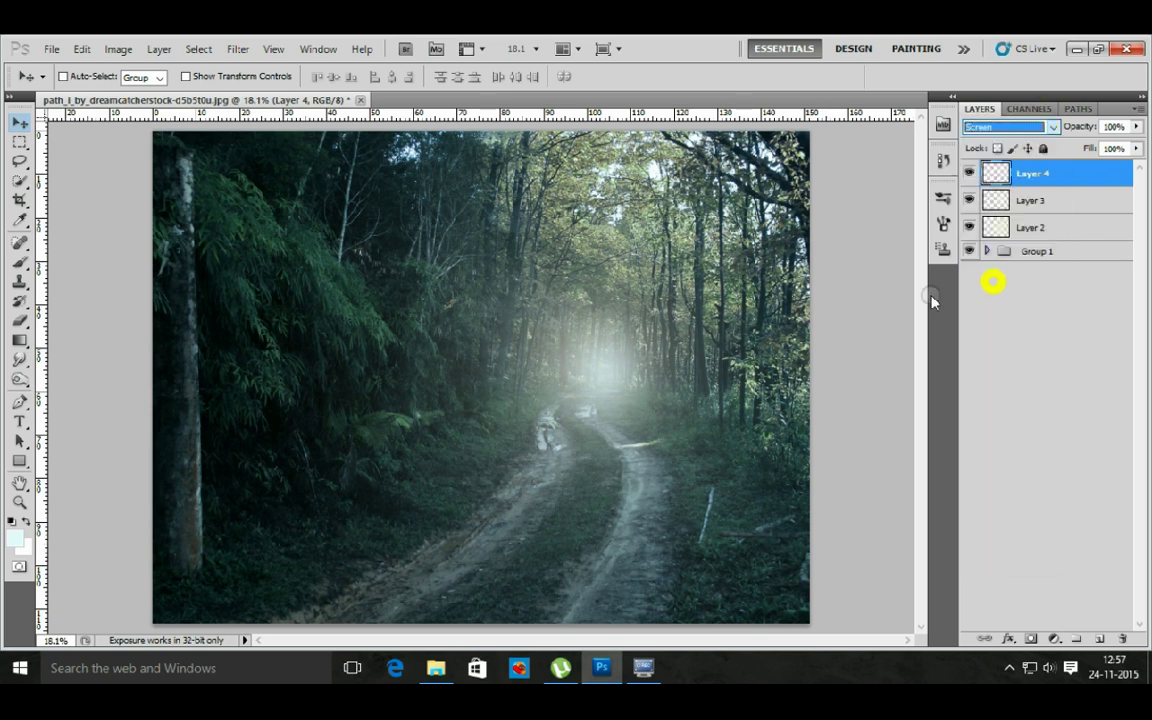
key(ctrl+t)
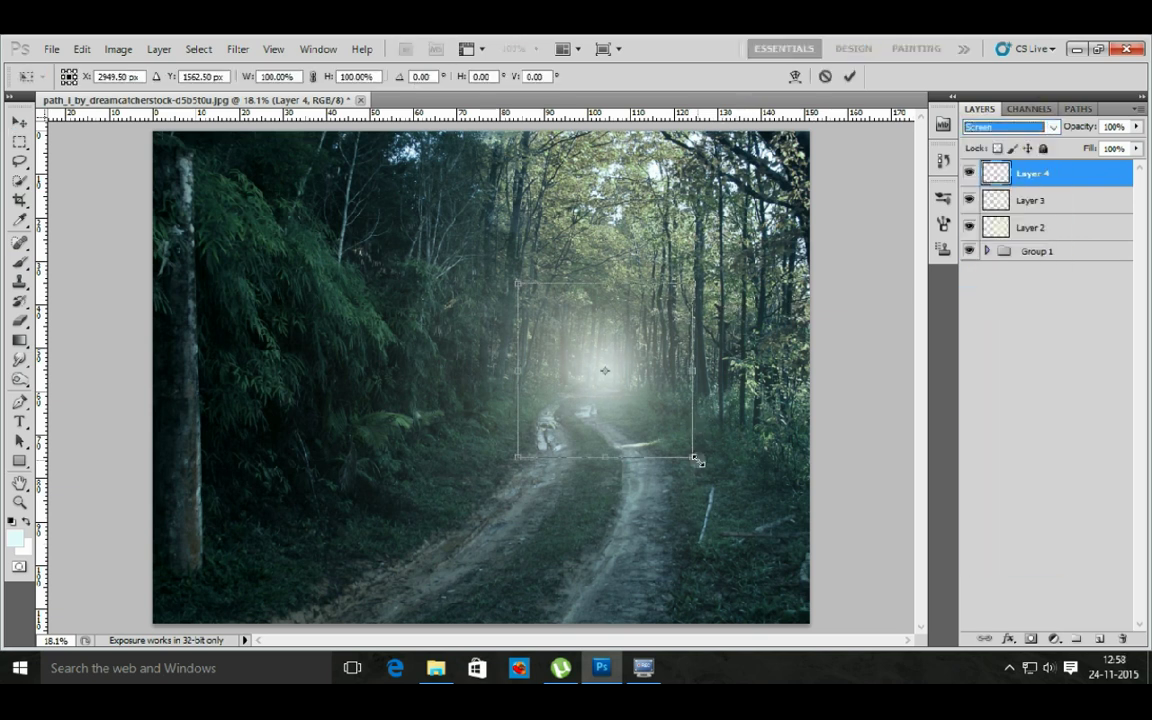
drag(696, 460, 760, 523)
click(680, 458)
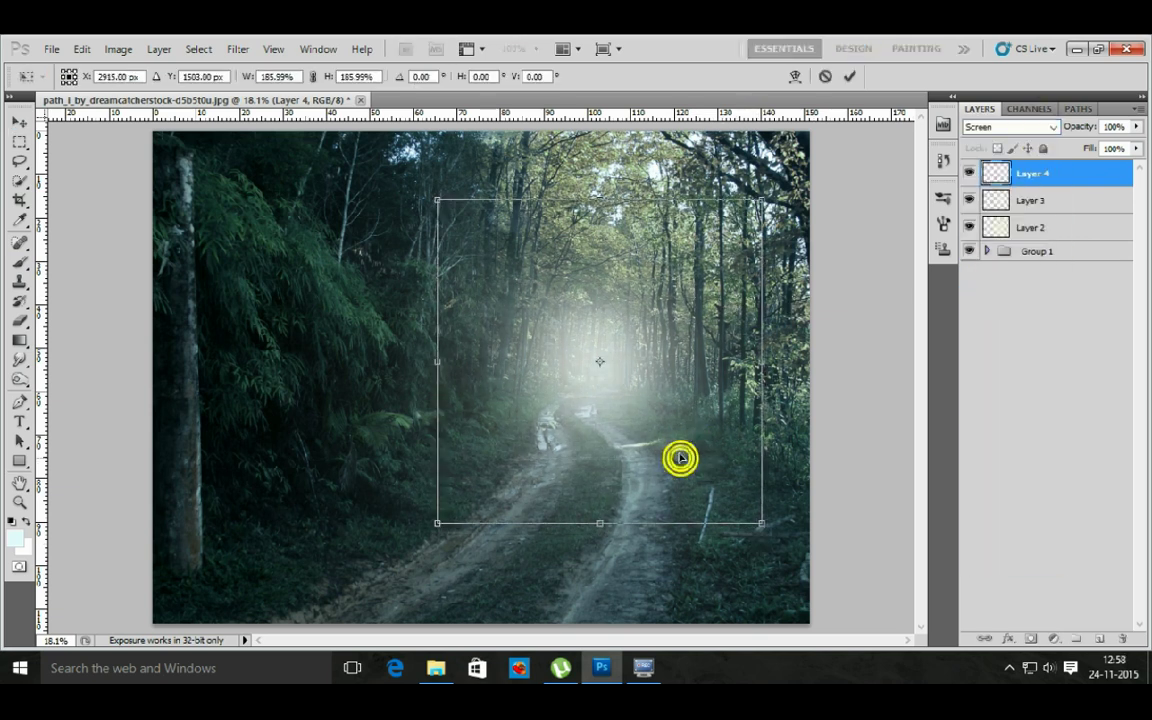
drag(761, 525, 790, 568)
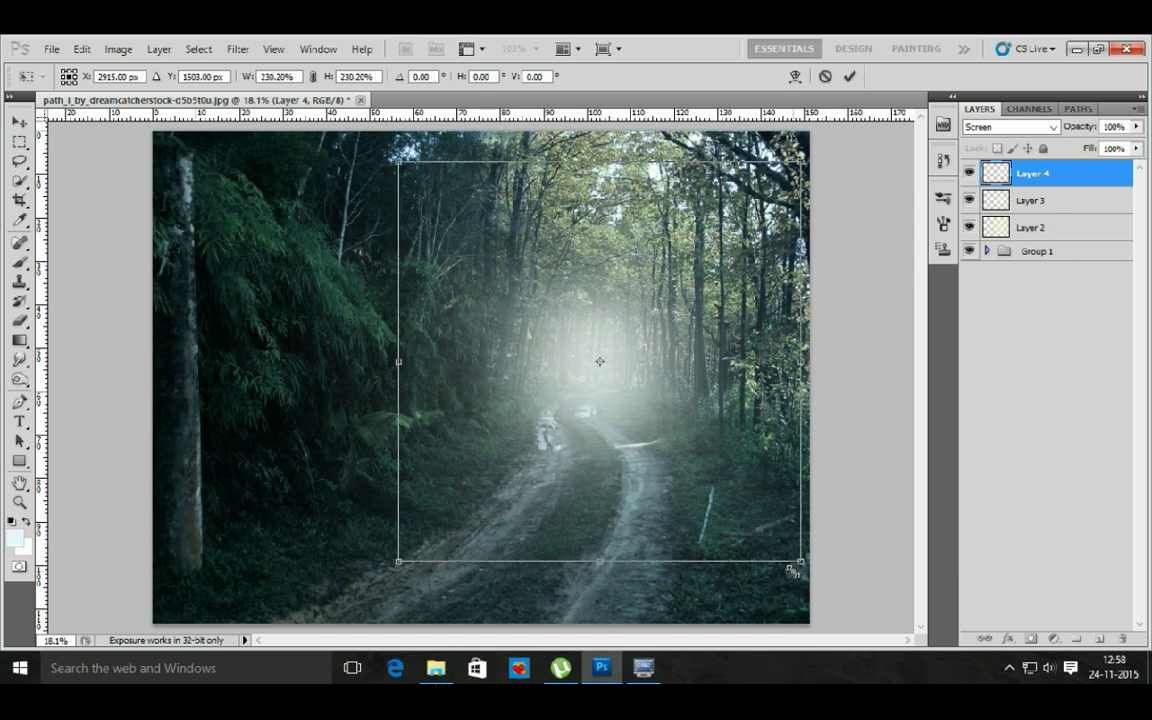
key(Return)
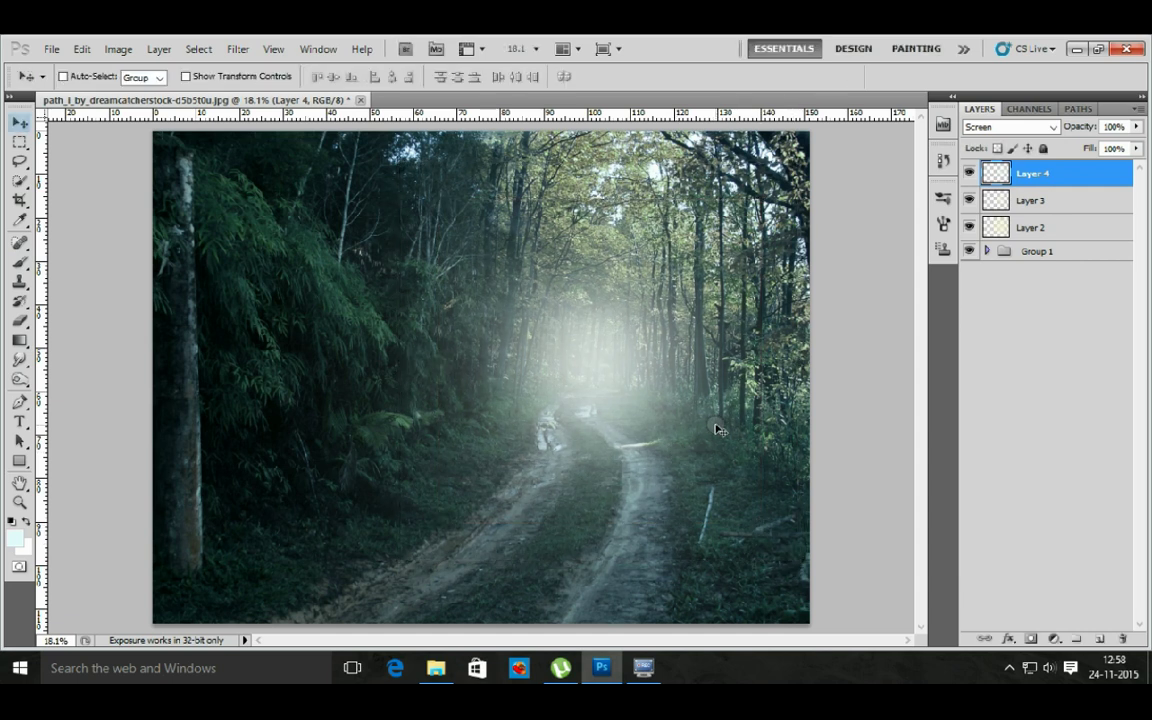
- Lower the glow layer's opacity to 61% and add empty Layer 5 above it
click(970, 173)
click(970, 173)
click(1136, 126)
drag(1121, 147, 1100, 147)
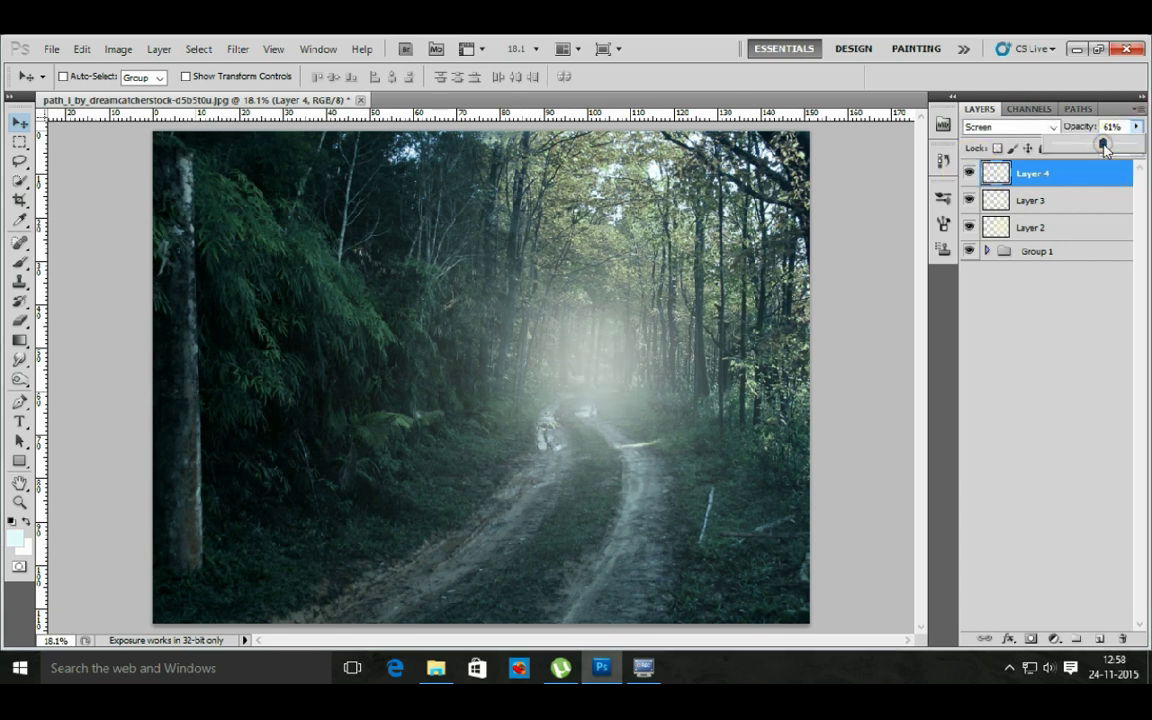
click(1065, 172)
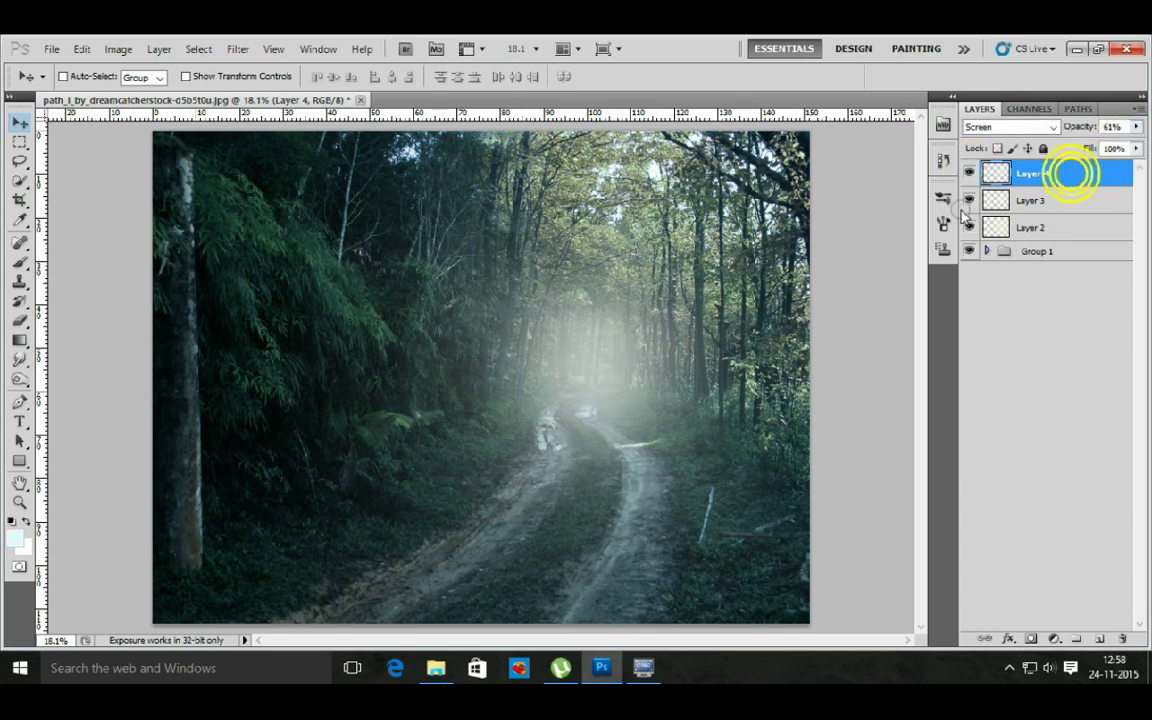
click(1099, 638)
- Paint a white glow at the path centre on Layer 5, set it to Screen, and enlarge it
key(b)
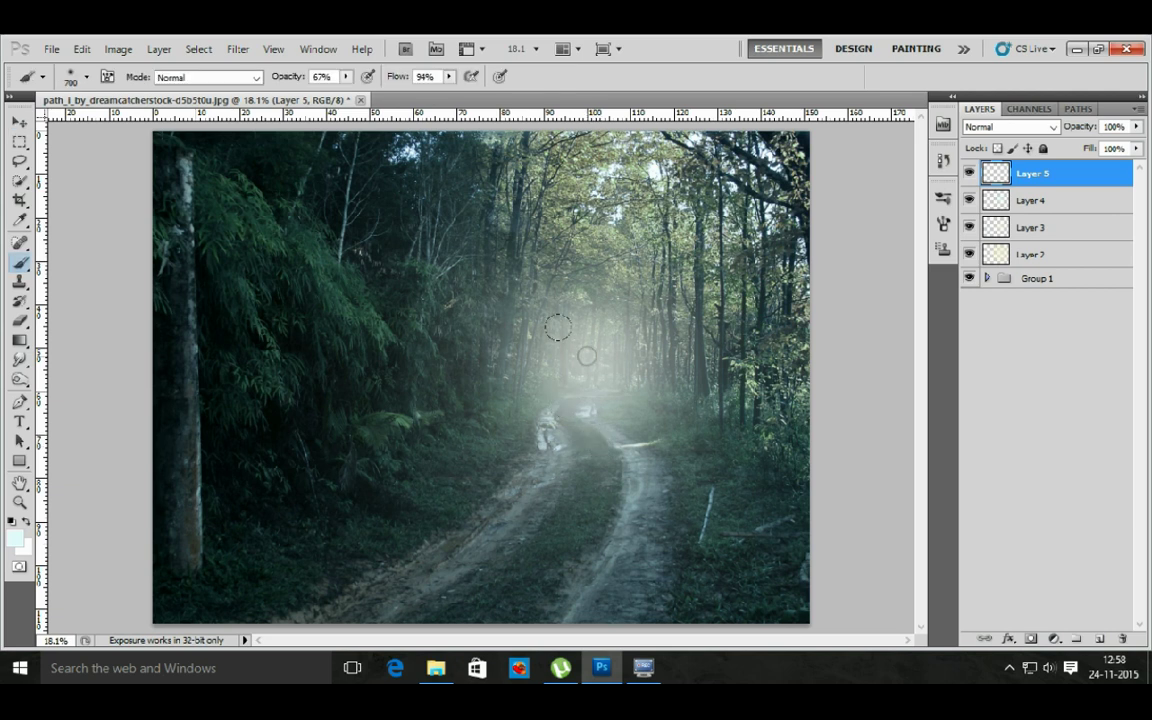
click(593, 367)
click(1010, 127)
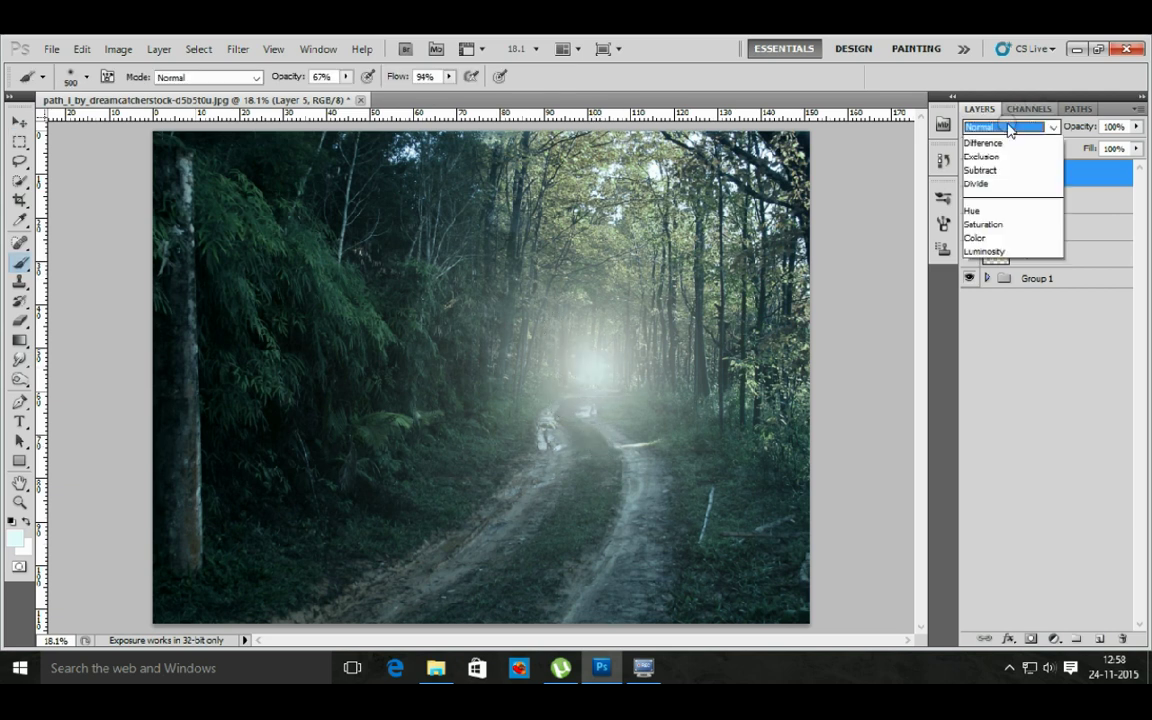
click(978, 279)
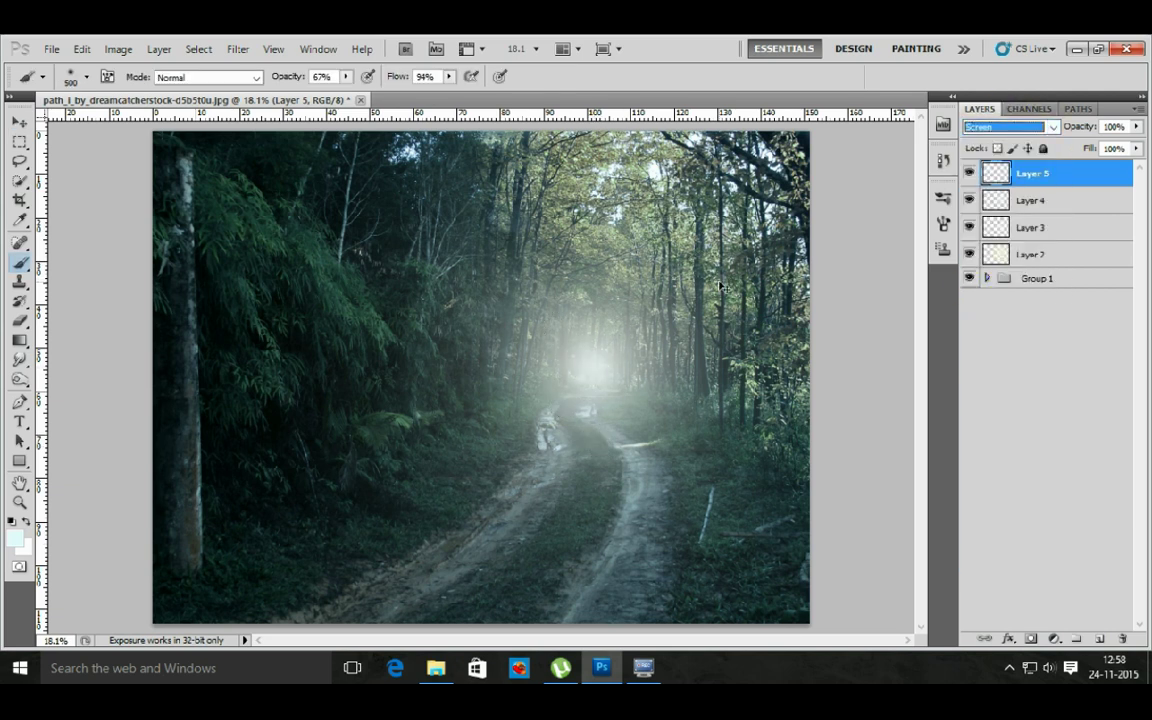
key(ctrl+t)
drag(657, 431, 682, 458)
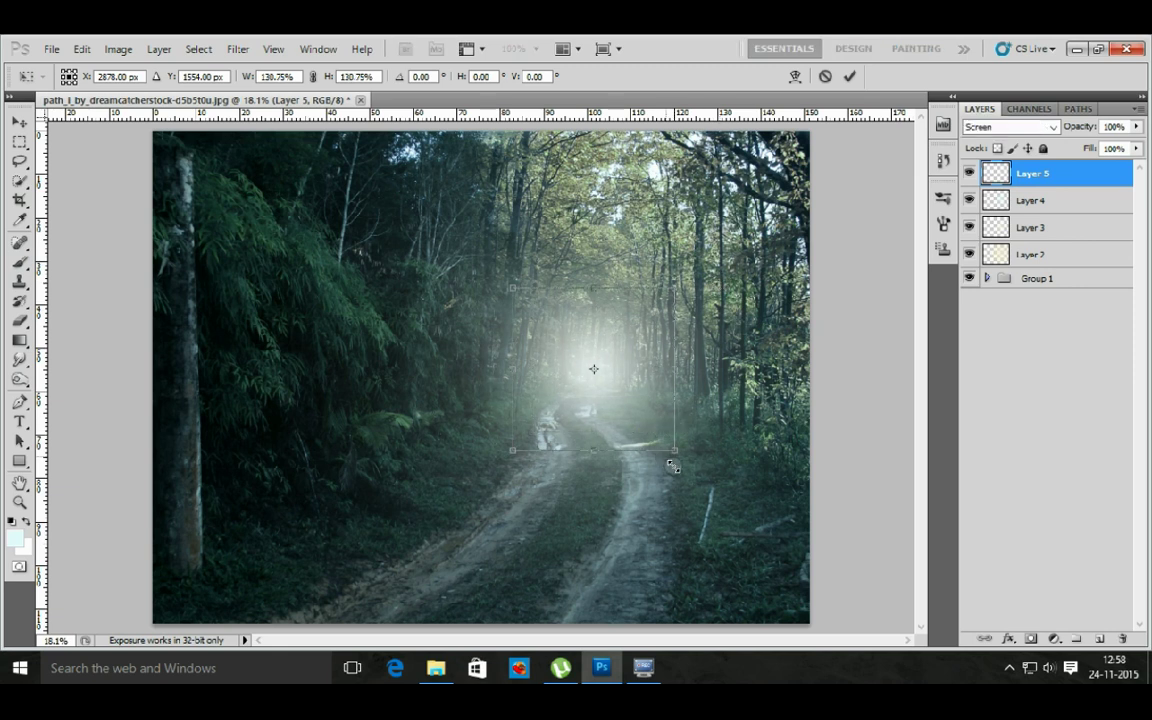
key(Return)
key(b)
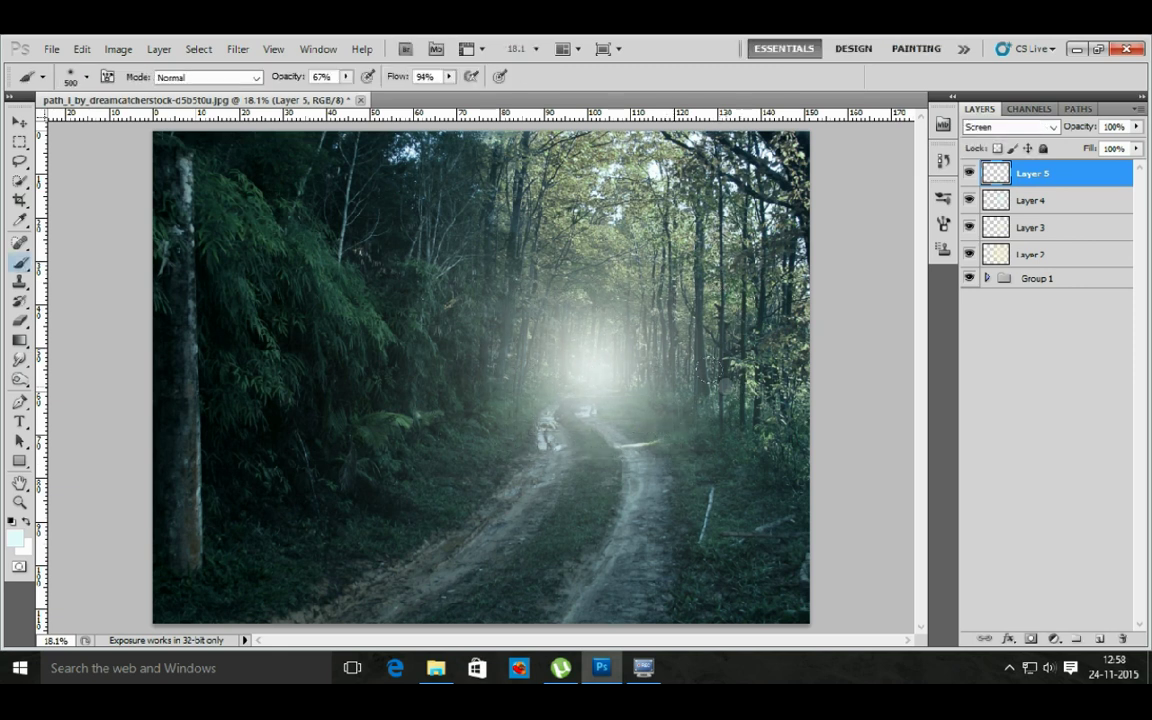
- Group Layers 2 through 5 into Group 2 and toggle its visibility to compare
shift+click(1035, 255)
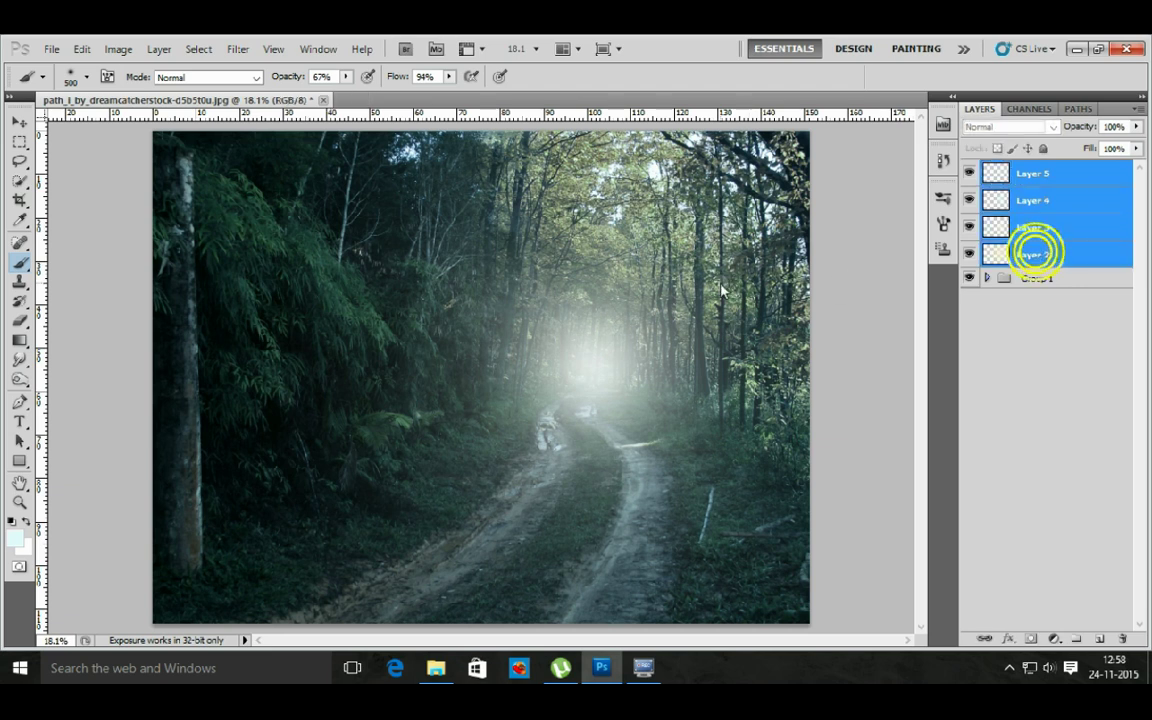
key(ctrl+g)
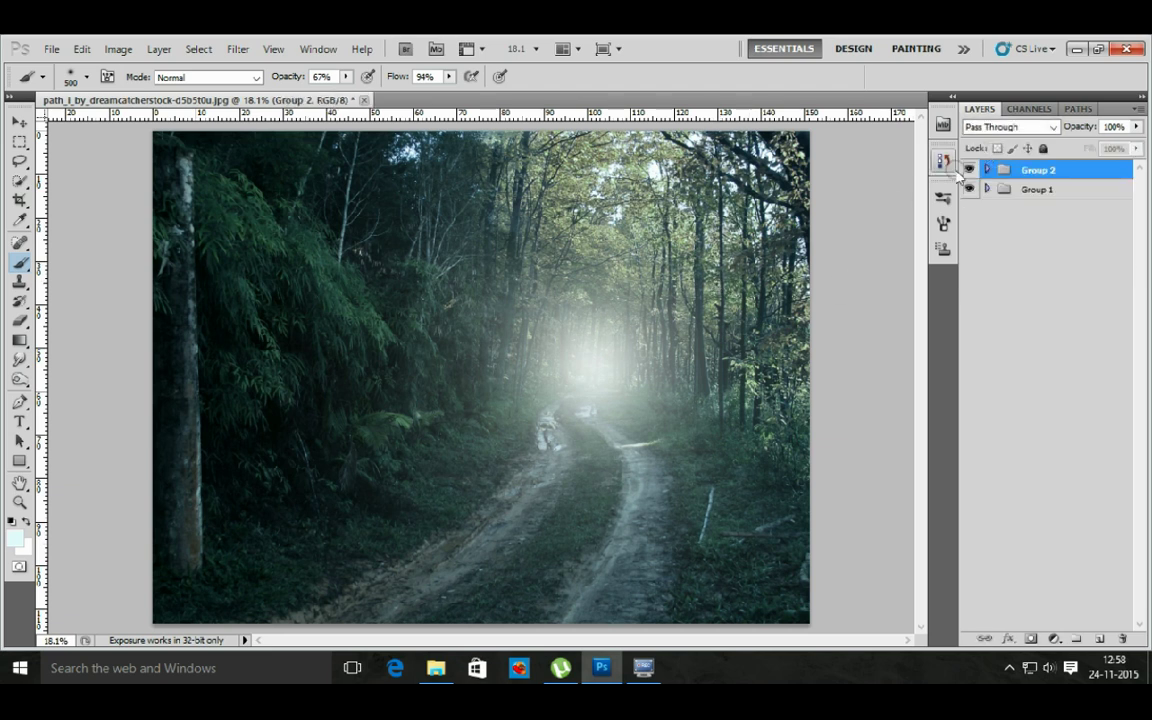
click(968, 170)
click(968, 170)
click(968, 170)
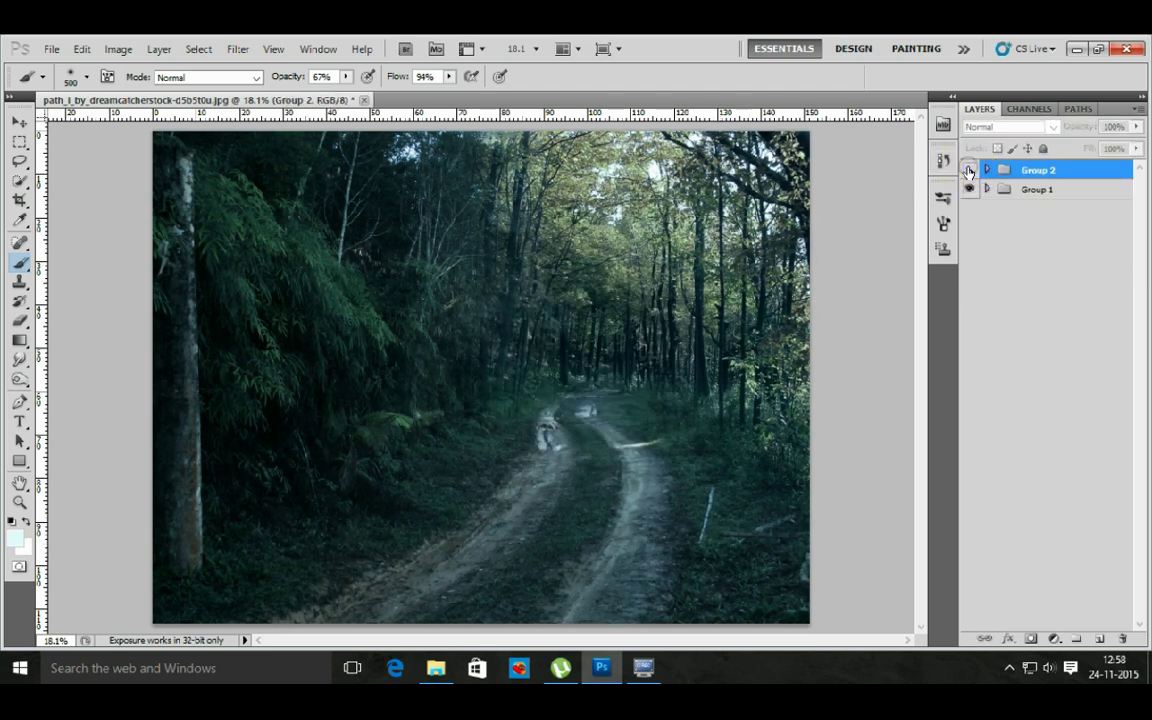
click(968, 170)
click(17, 120)
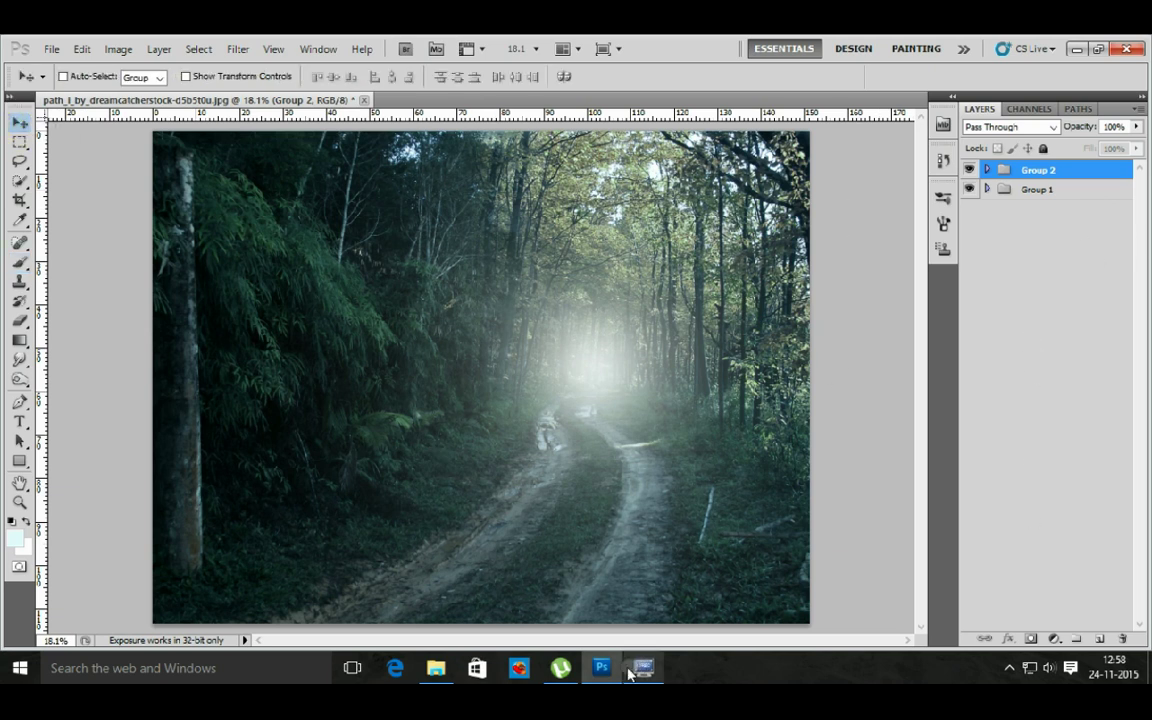
- Open 'Layer 6 copy 2.png' in Photoshop and drag the boy onto the forest path
click(435, 668)
click(876, 265)
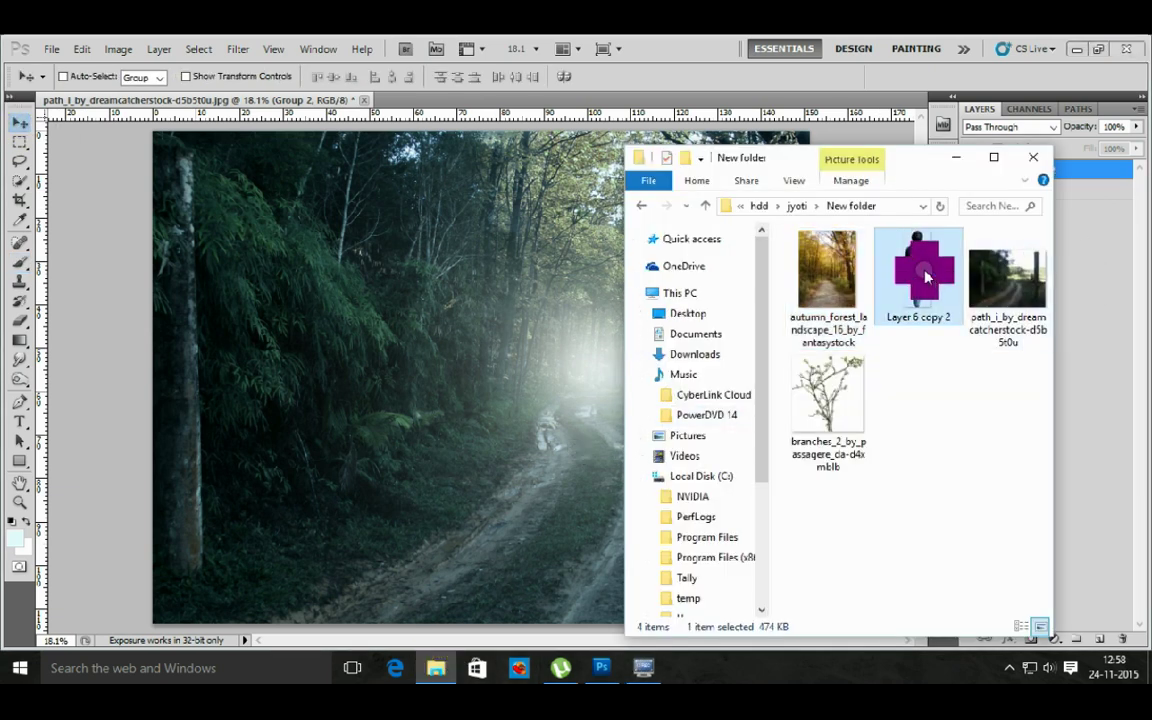
right_click(876, 265)
click(760, 359)
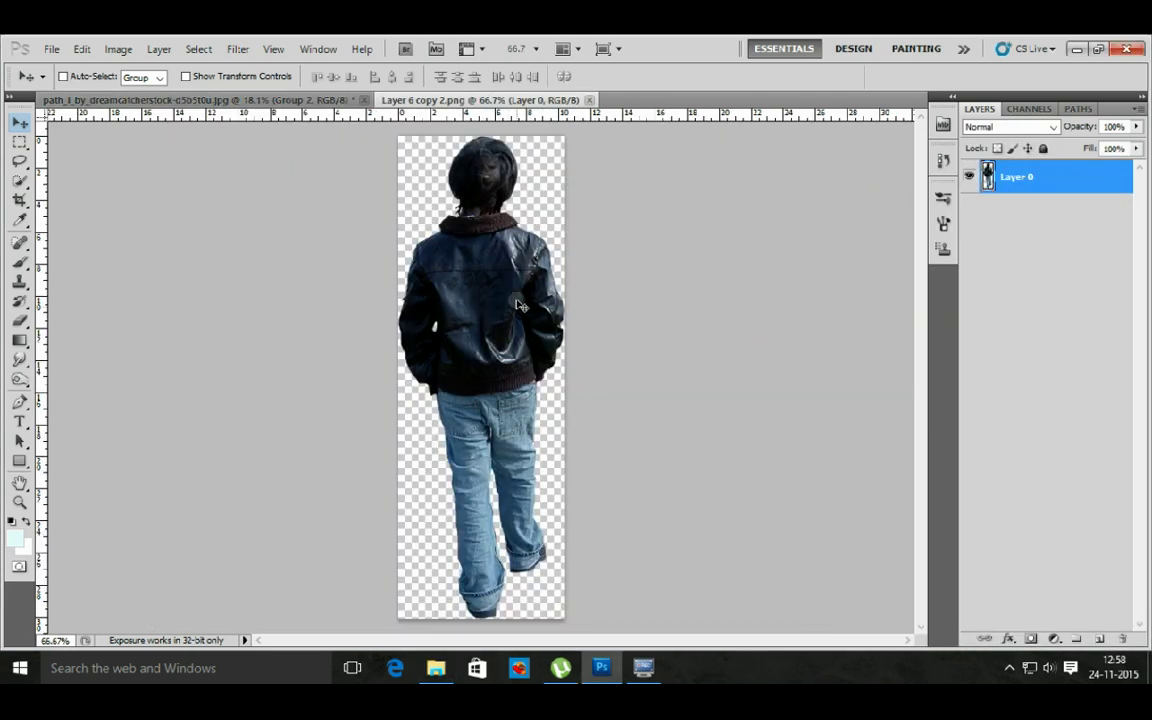
mouse_move(518, 303)
mouse_down()
mouse_move(285, 88)
mouse_move(430, 292)
mouse_up()
mouse_move(560, 378)
mouse_down()
mouse_move(615, 443)
mouse_move(591, 443)
mouse_up()
- Zoom in on the boy, nudge him slightly right, and close the separate boy image
key(z)
click(522, 460)
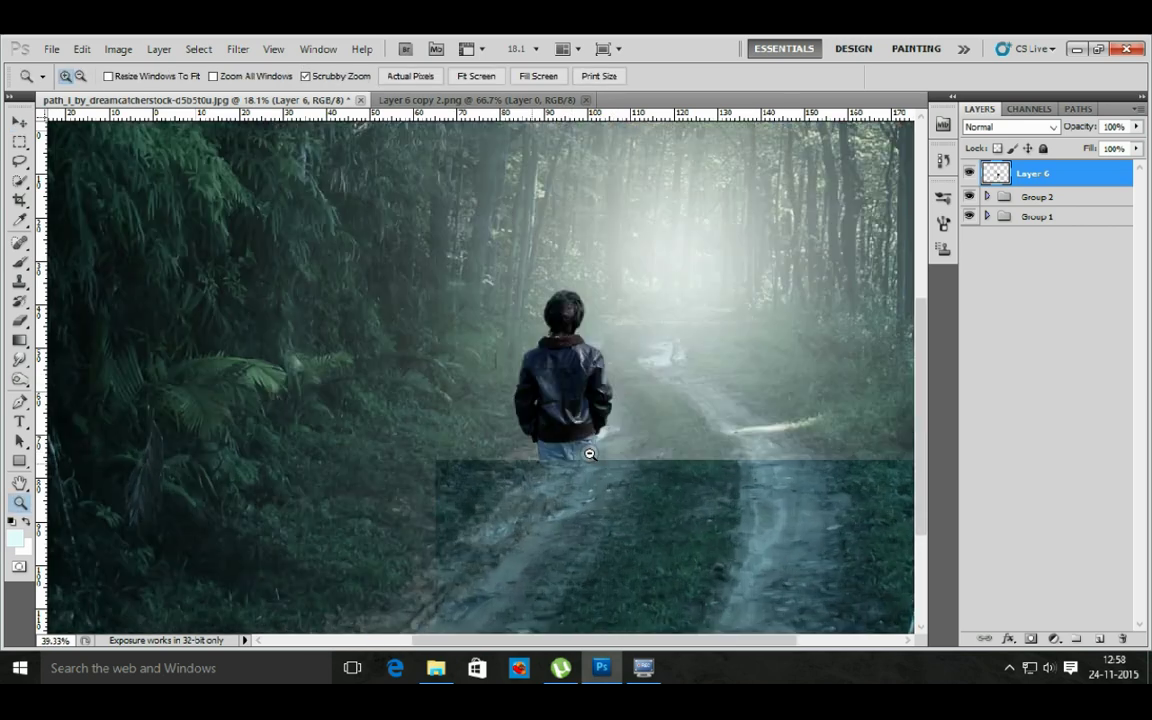
click(20, 124)
drag(583, 405, 590, 405)
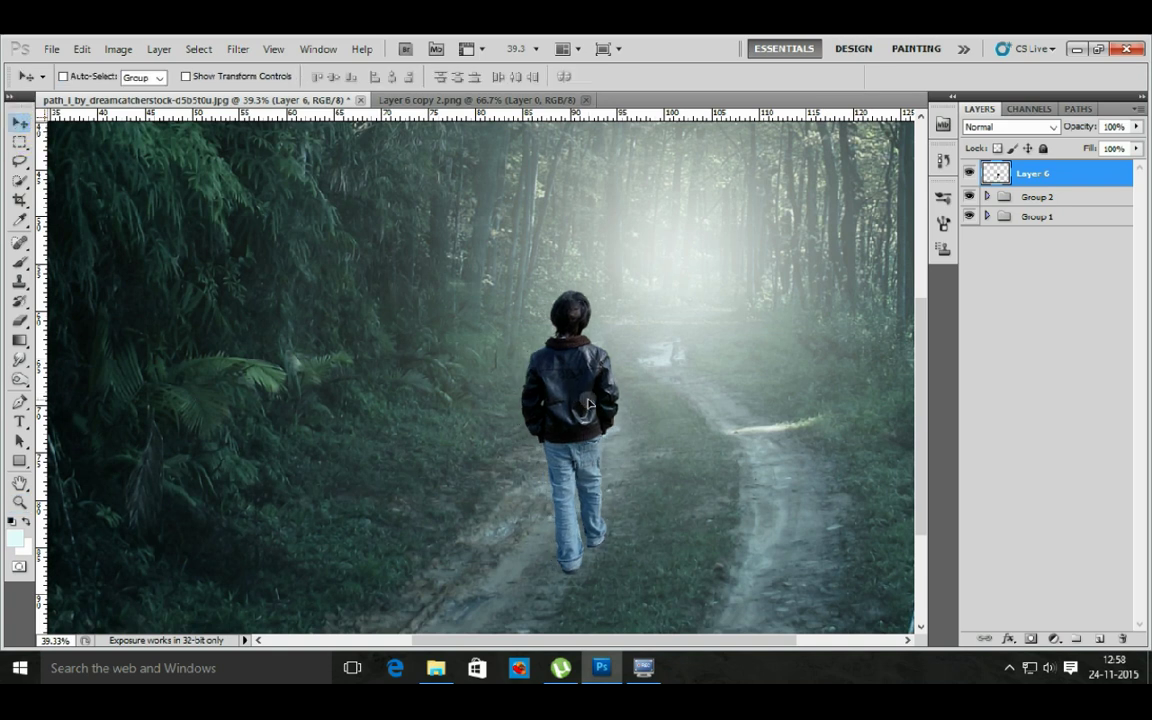
click(557, 100)
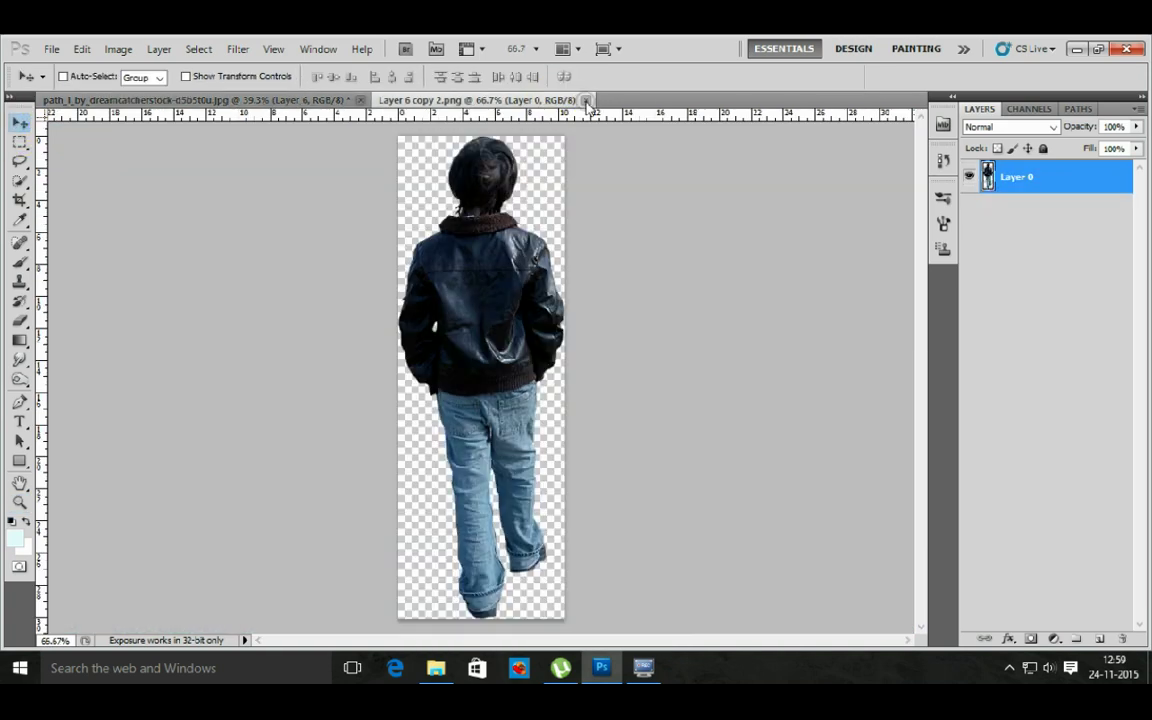
click(527, 100)
click(1055, 640)
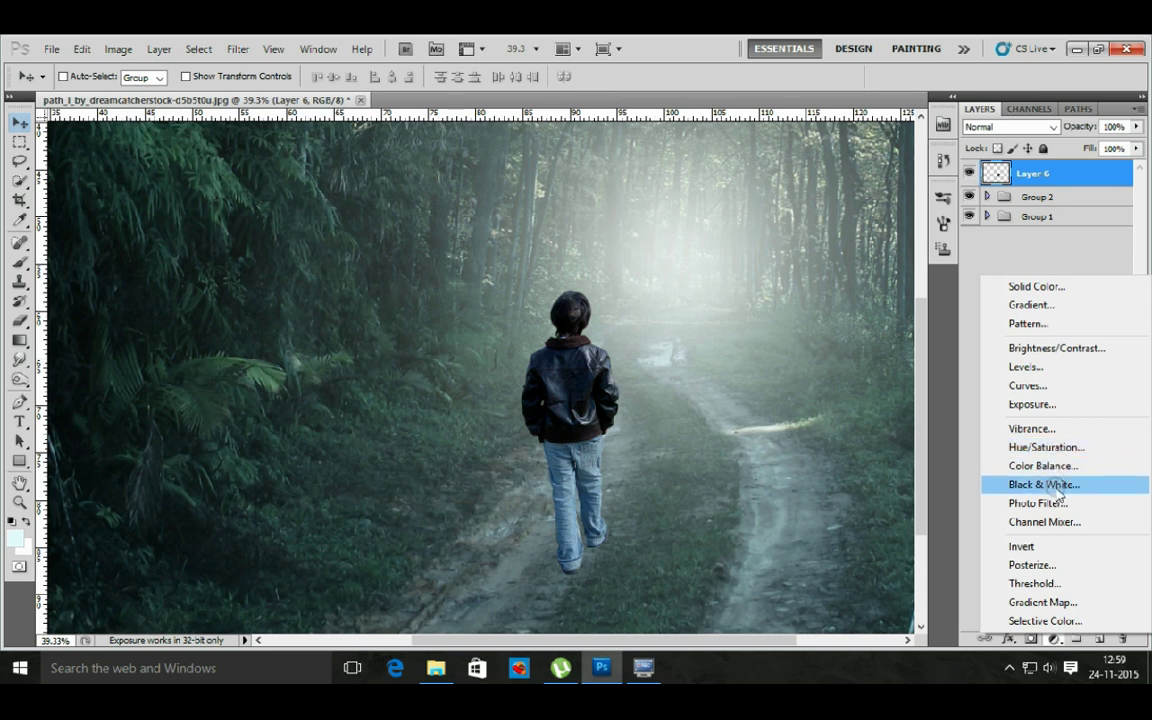
- Add a Hue/Saturation adjustment clipped to the boy layer with Saturation -33
click(1046, 447)
click(1016, 395)
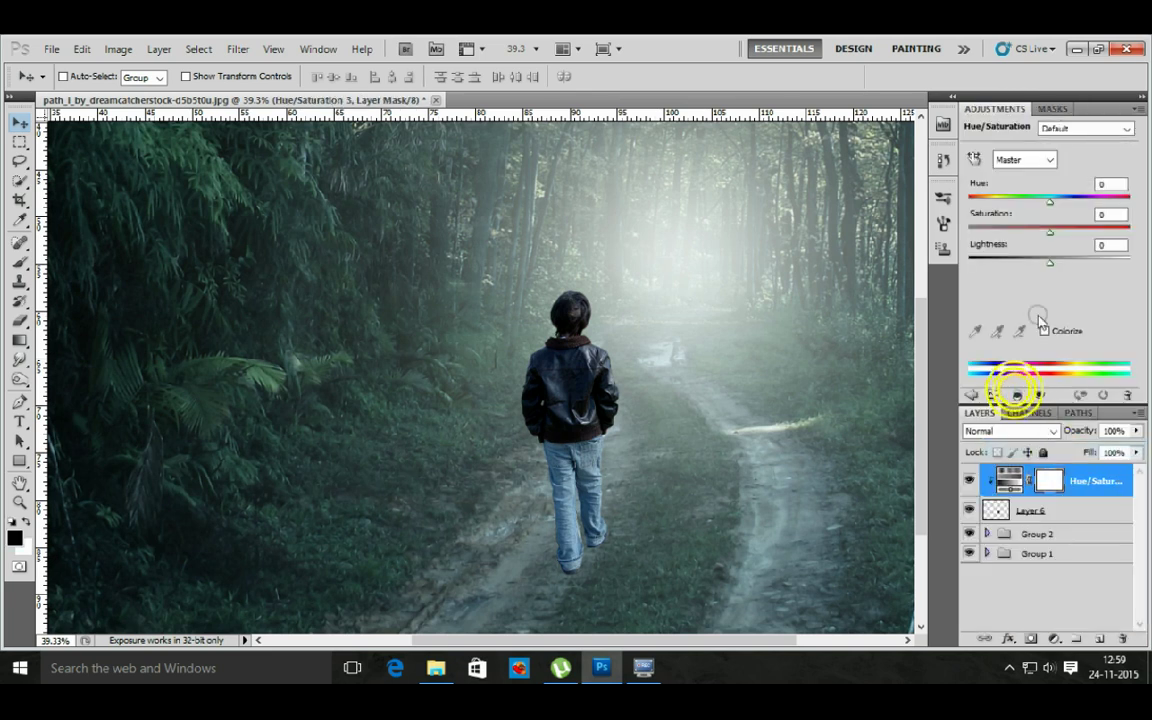
drag(1050, 236, 1025, 234)
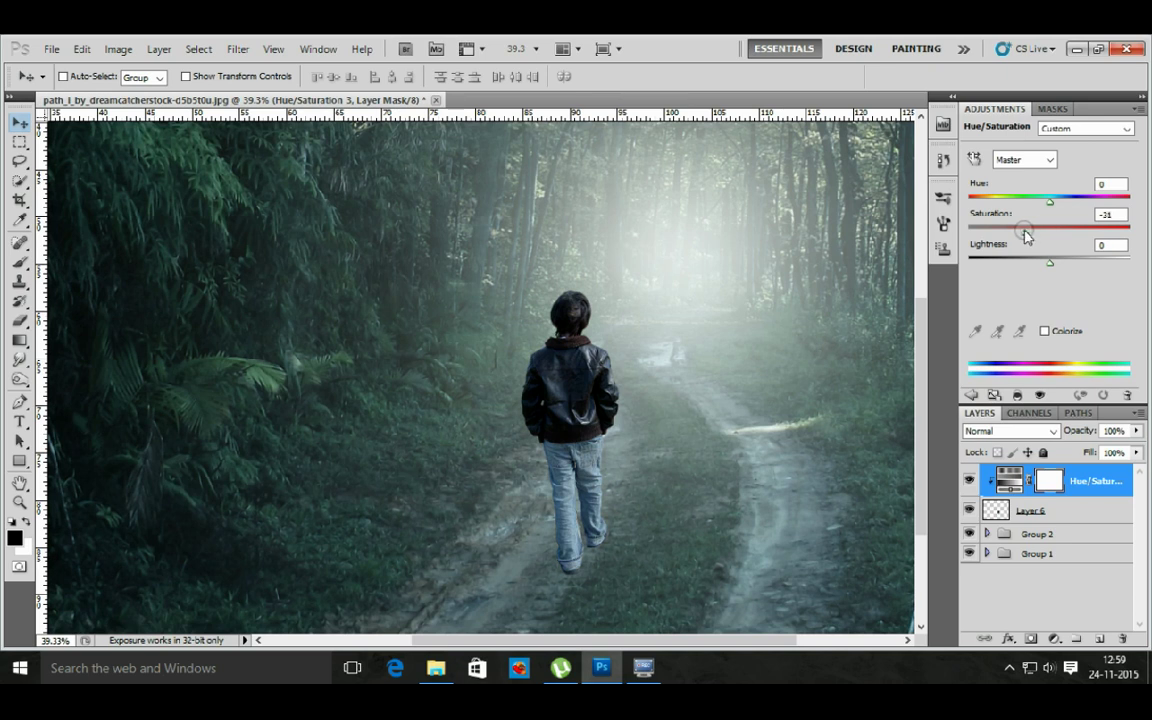
click(1141, 106)
click(985, 532)
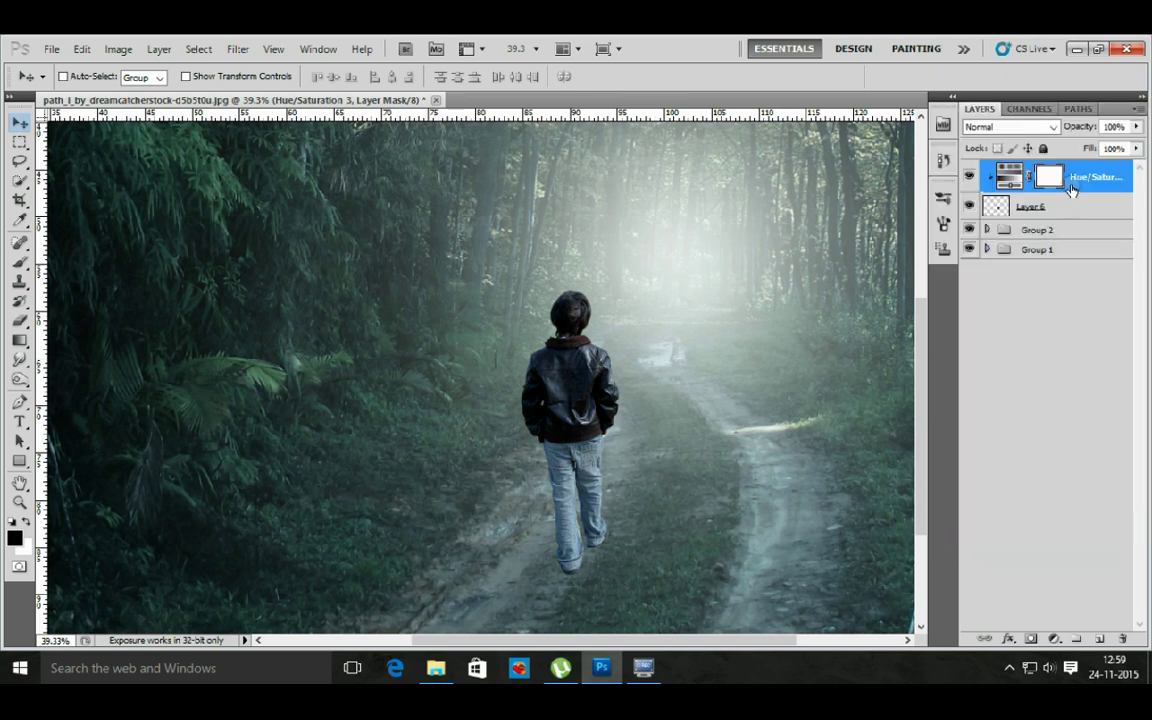
- Duplicate Layer 6 as Layer 6 copy and clip Hue/Saturation 3 to the copy
click(1064, 206)
right_click(1070, 210)
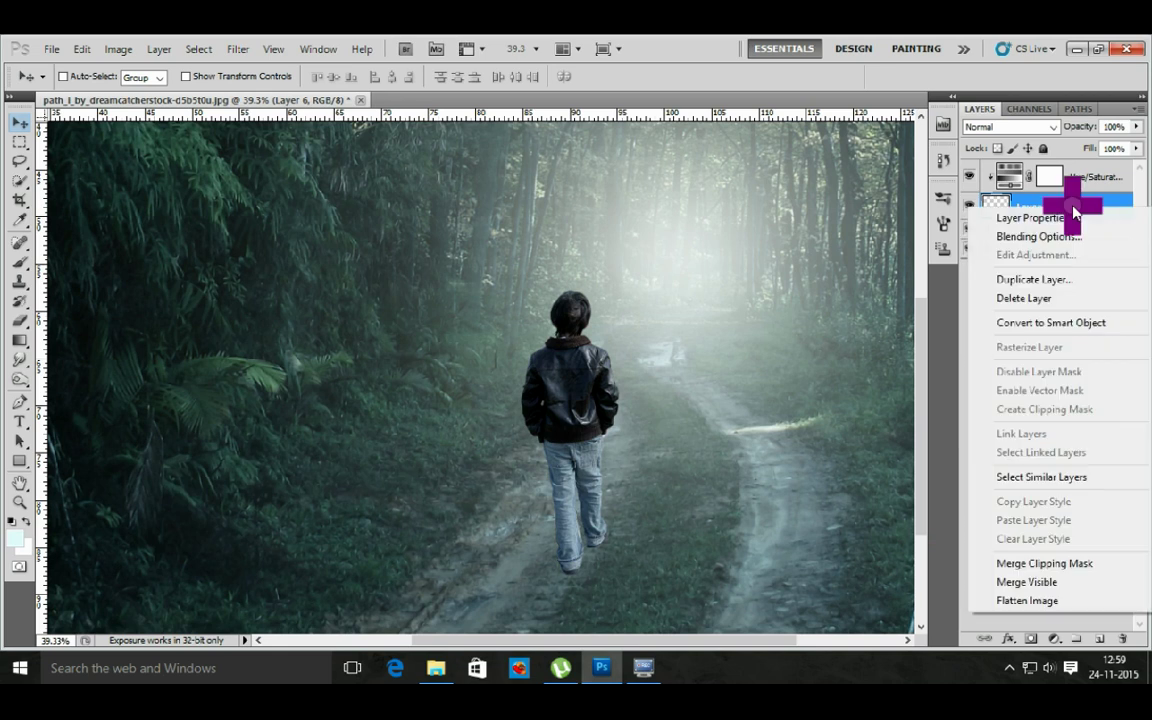
click(1040, 280)
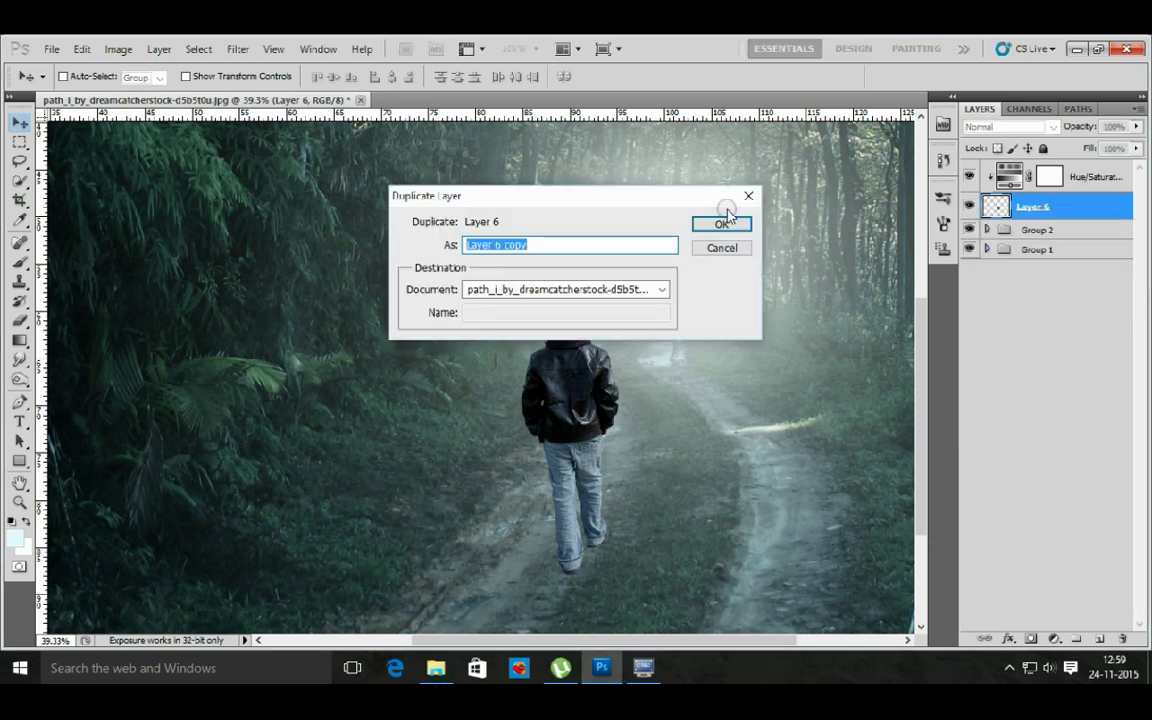
click(724, 224)
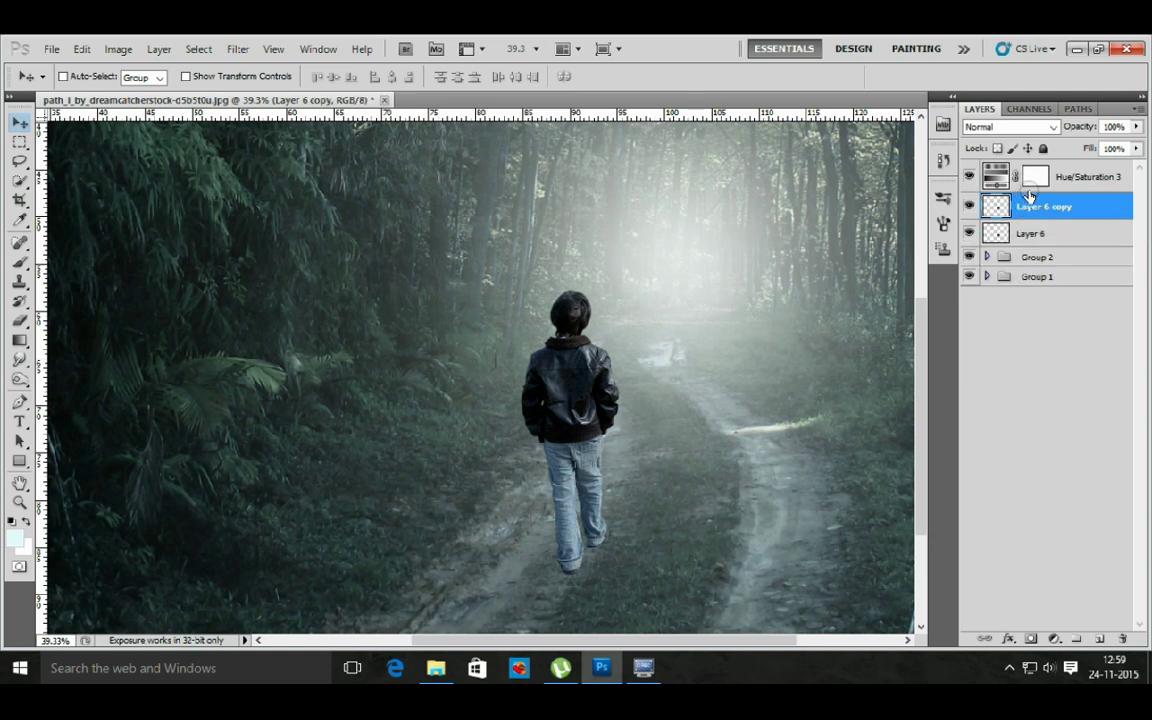
alt+click(1036, 190)
- Turn Layer 6 solid black by dropping Hue/Saturation lightness to the minimum
click(1028, 232)
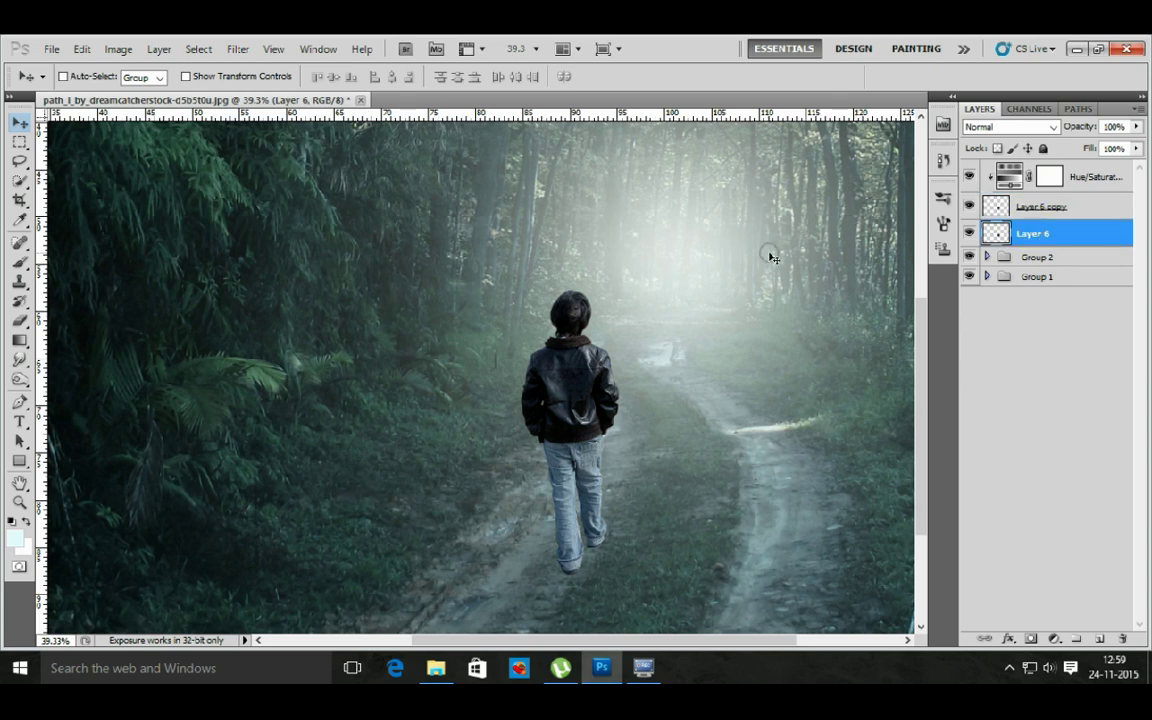
key(ctrl+u)
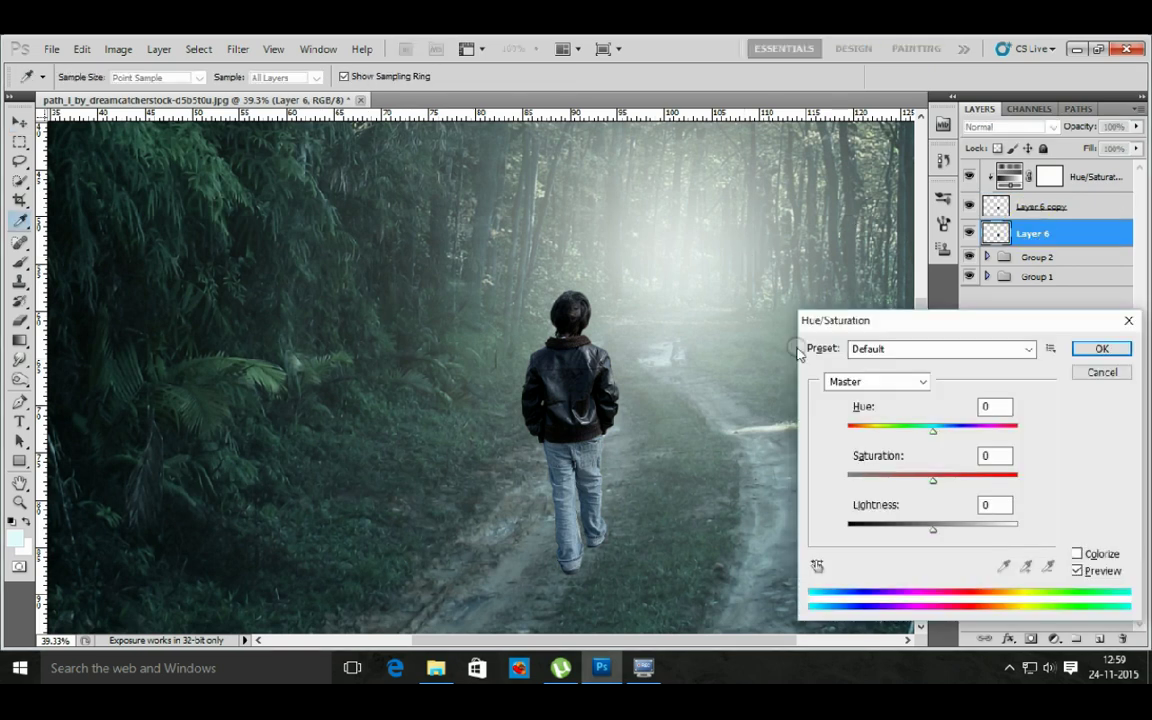
drag(933, 530, 816, 528)
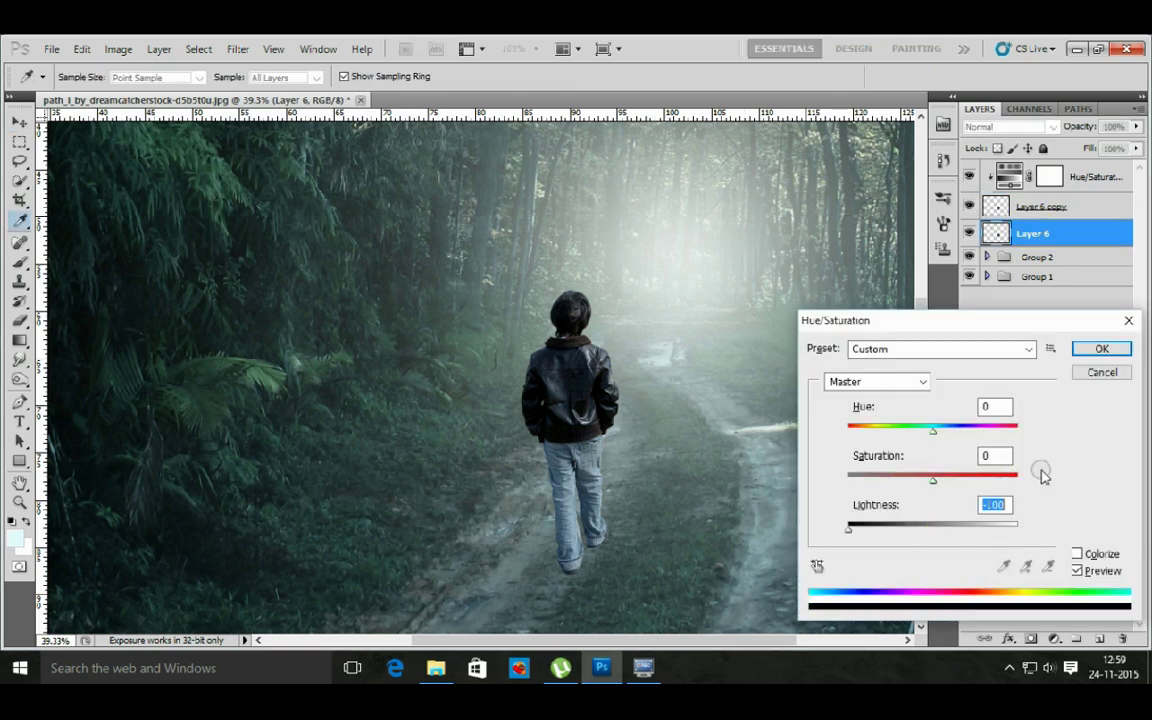
click(1103, 349)
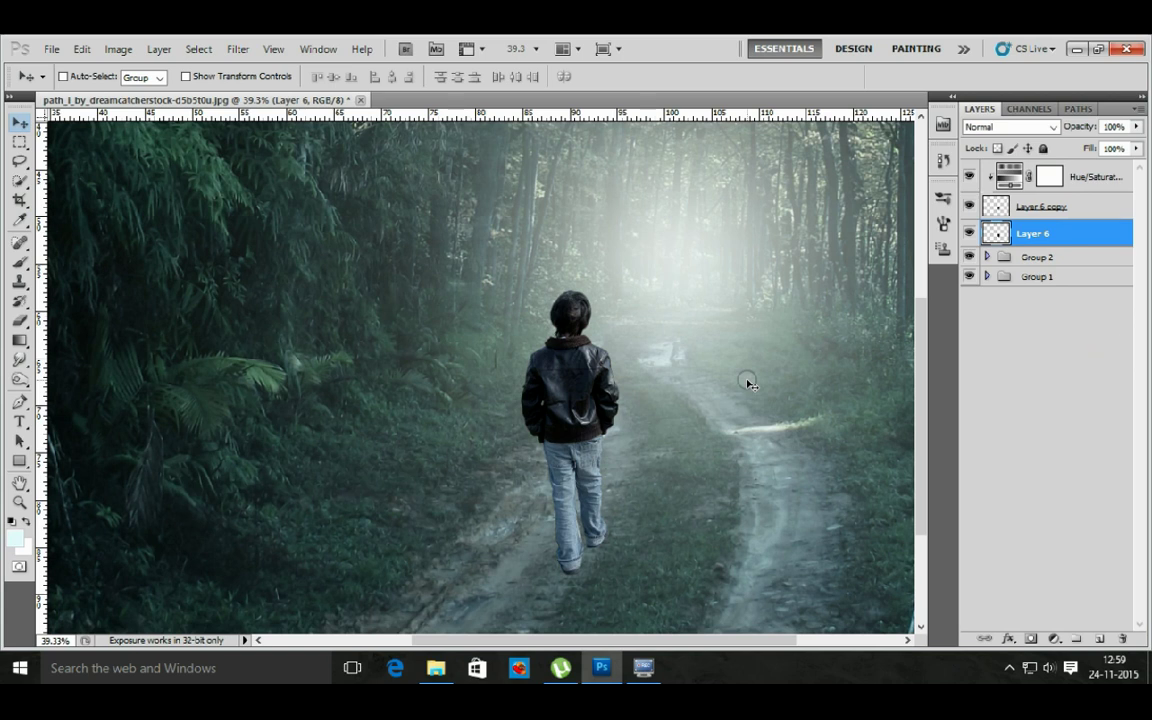
- Flip the black silhouette vertically and horizontally and move it below the boy's feet
key(ctrl+t)
right_click(566, 377)
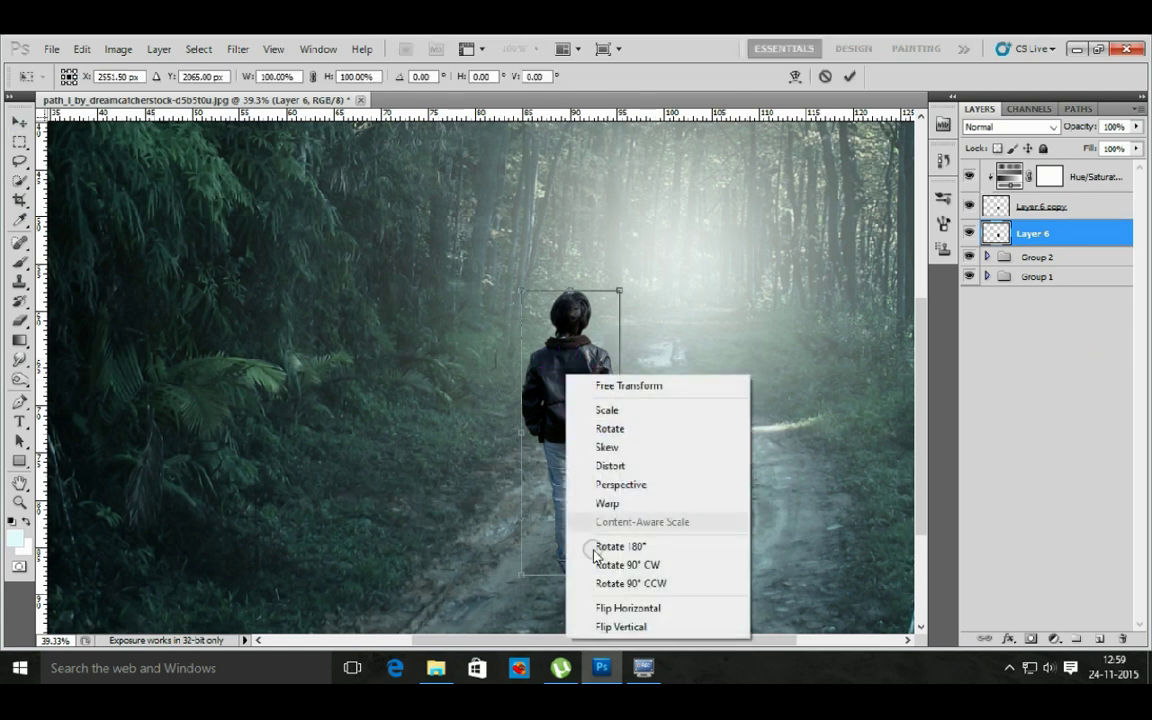
click(607, 622)
drag(583, 350, 598, 550)
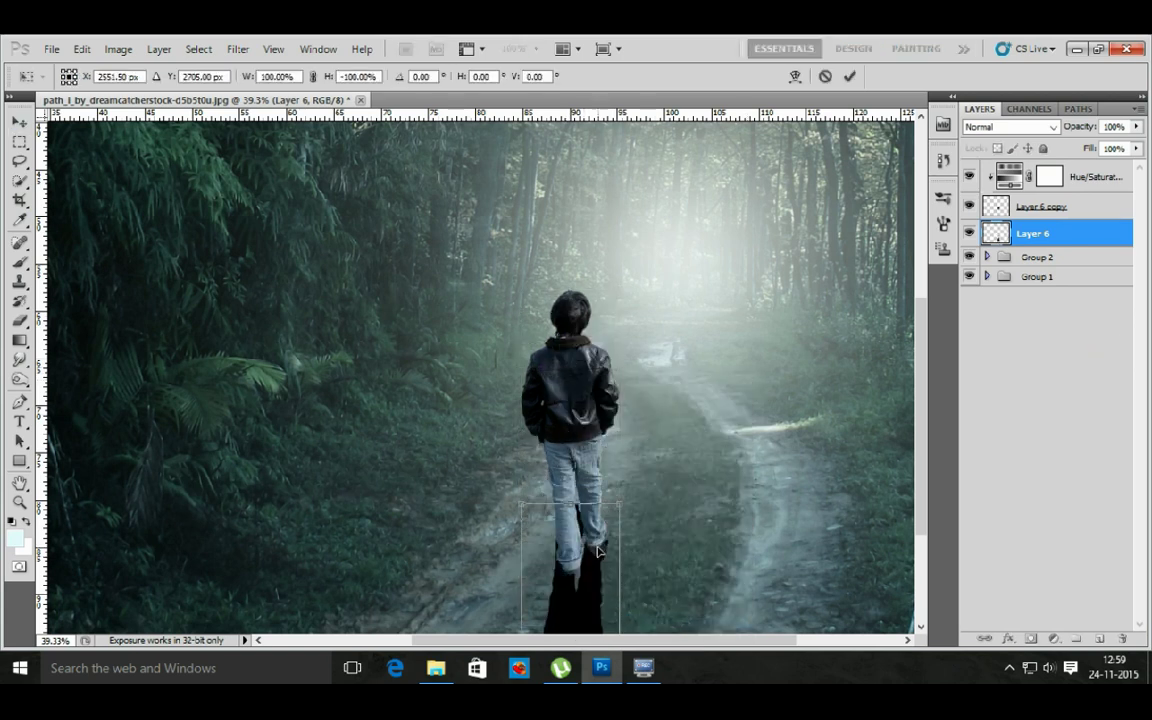
drag(701, 572, 693, 278)
mouse_move(580, 368)
mouse_down()
mouse_move(580, 431)
mouse_move(604, 384)
mouse_up()
right_click(581, 428)
click(631, 397)
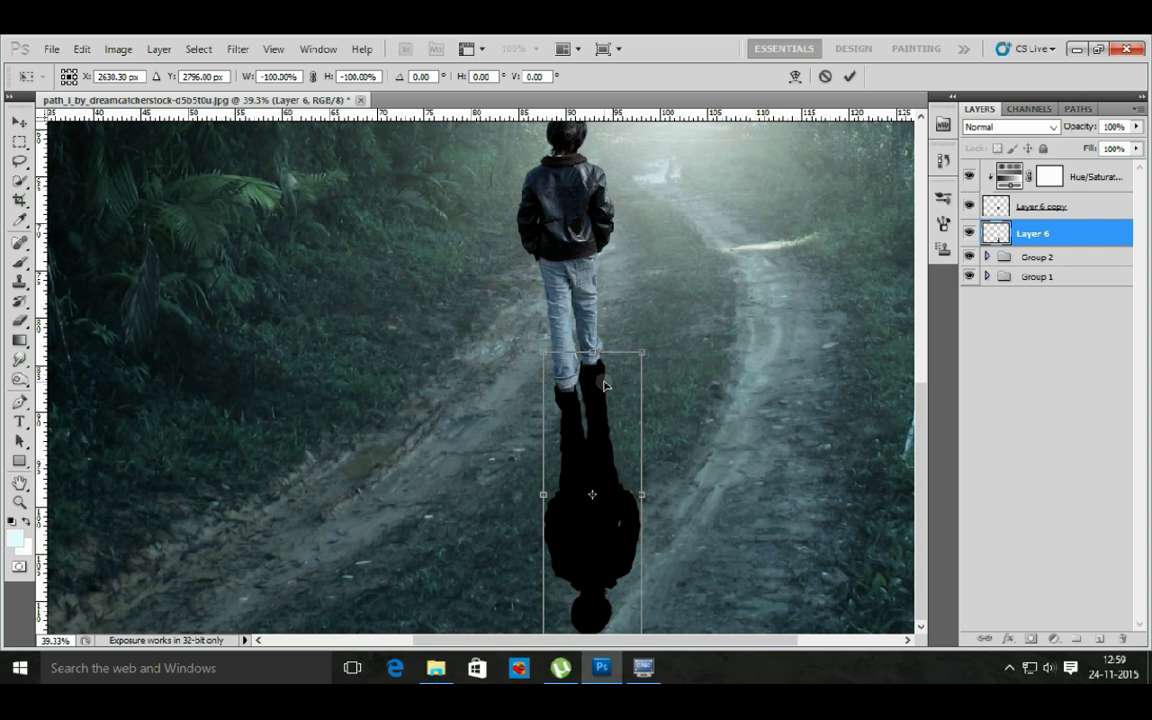
key(Down)
key(Down)
key(Down)
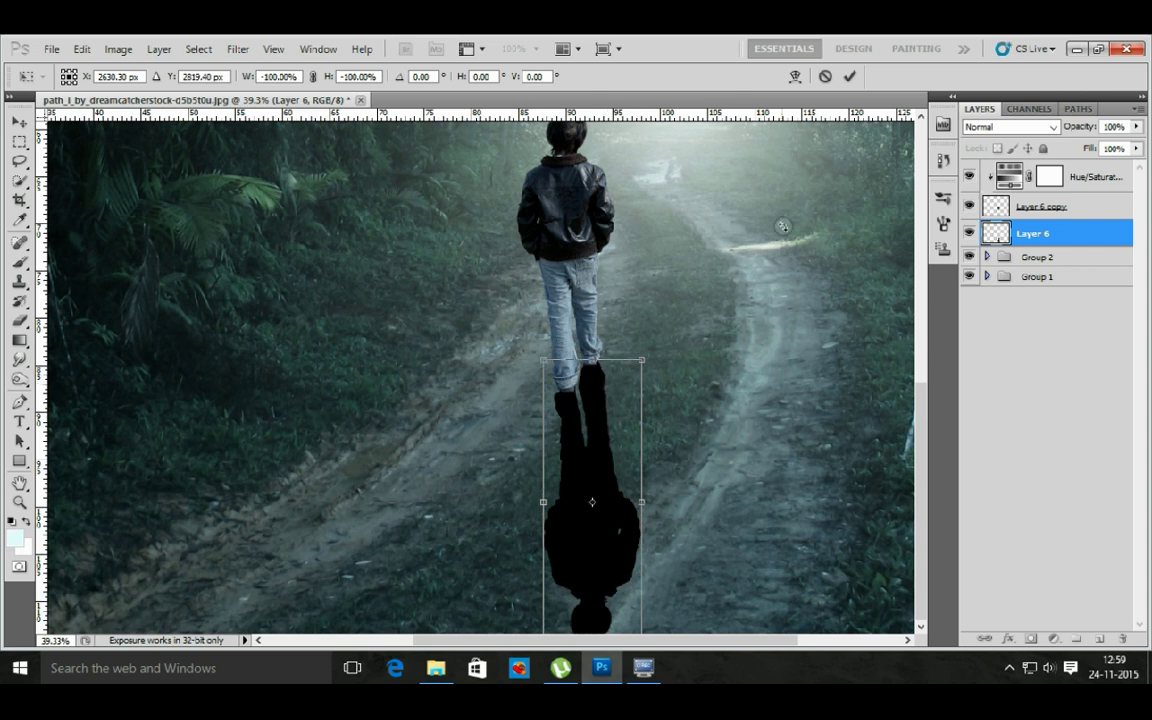
- Squash the flipped silhouette vertically to shorten it into a shadow
drag(733, 417, 721, 417)
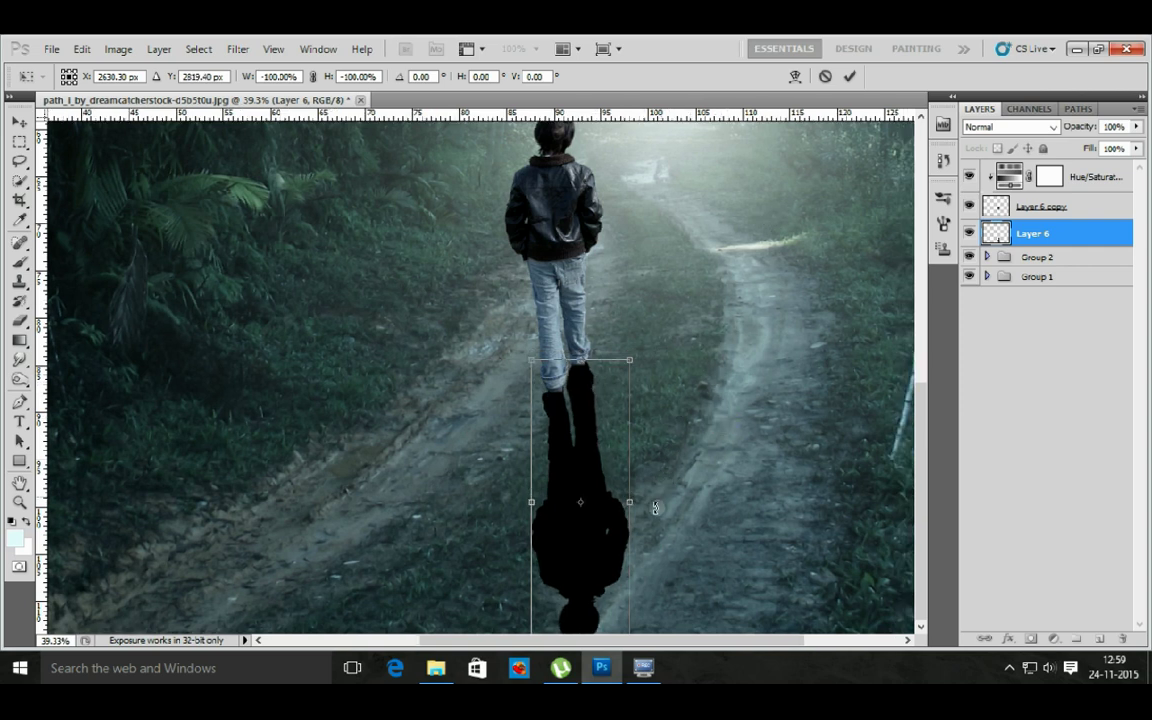
key(ctrl+0)
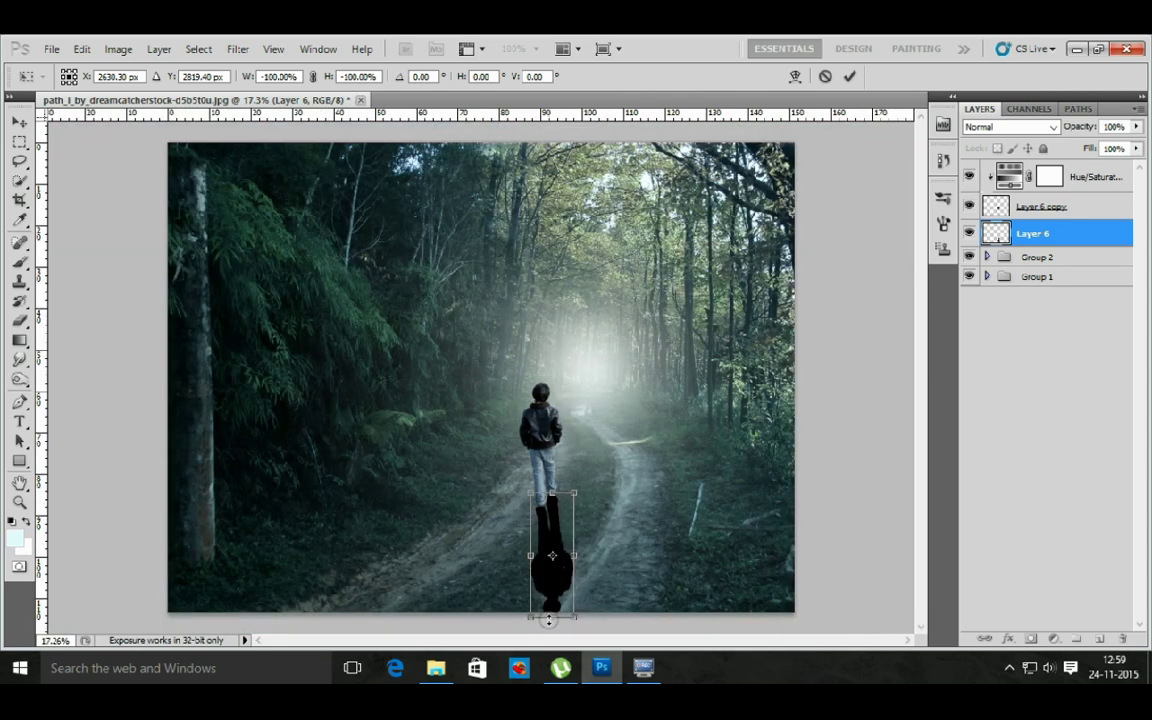
drag(552, 620, 546, 543)
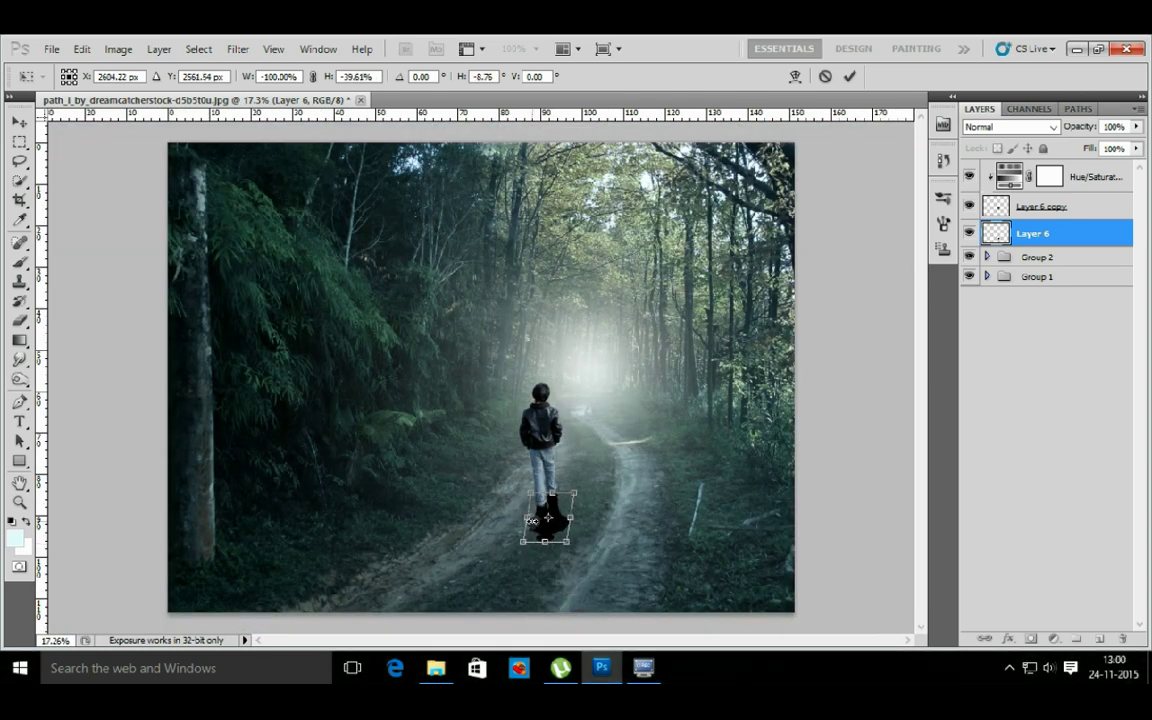
drag(527, 517, 530, 519)
key(Return)
- Zoom in on the feet and warp the shadow's top up to meet them
key(z)
click(566, 509)
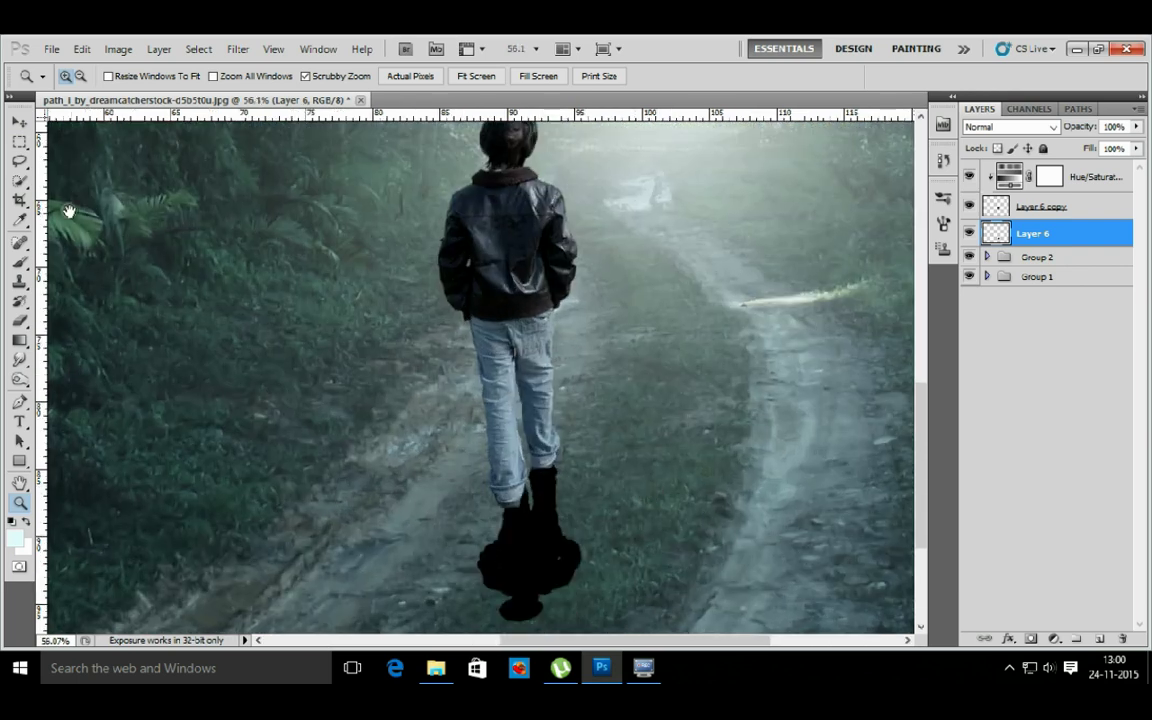
mouse_move(531, 440)
mouse_down()
mouse_move(499, 404)
mouse_move(453, 426)
mouse_up()
click(30, 120)
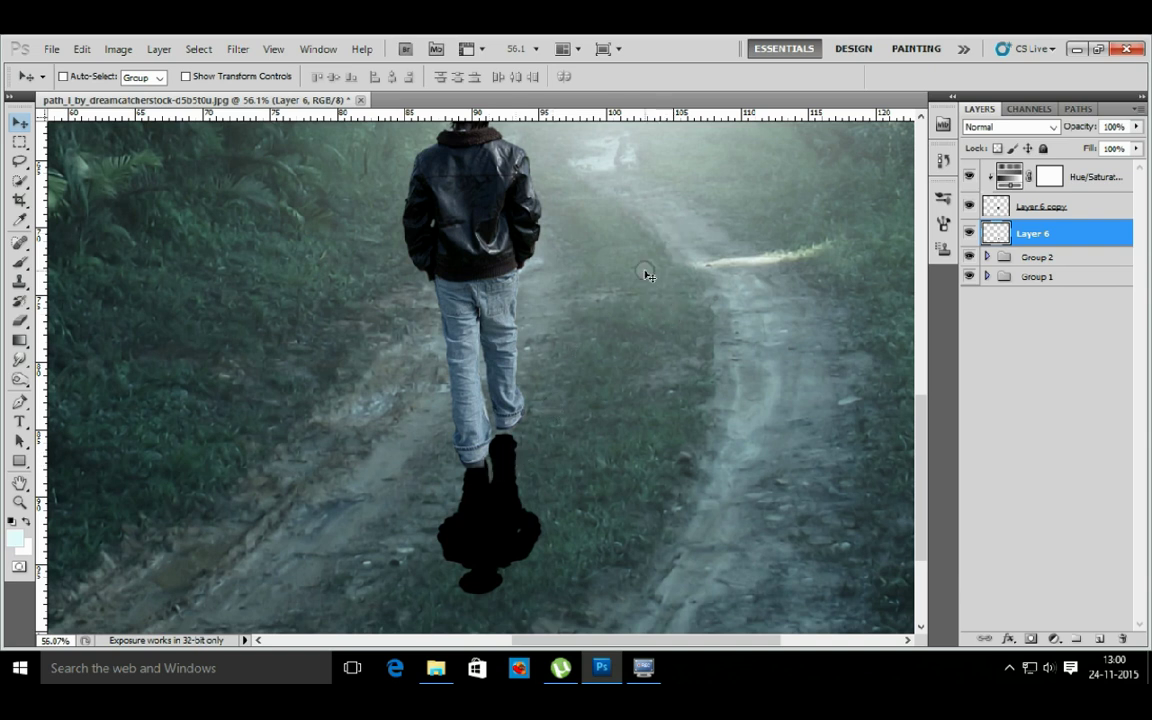
key(ctrl+t)
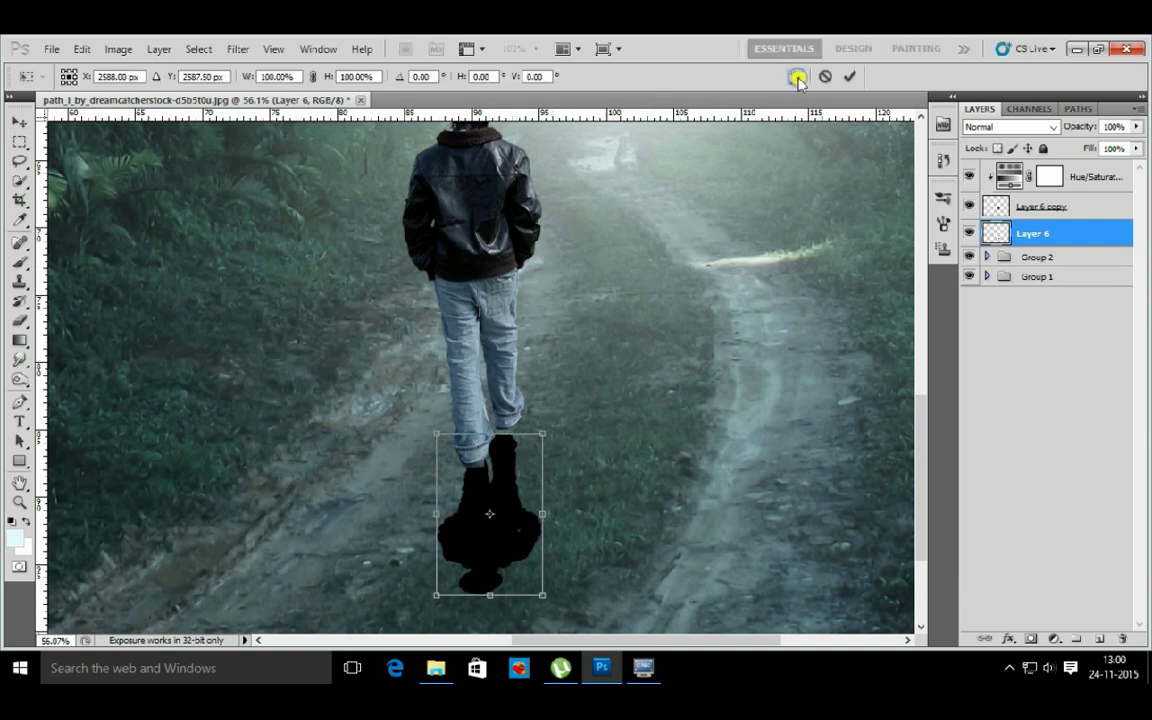
click(796, 76)
drag(514, 442, 527, 417)
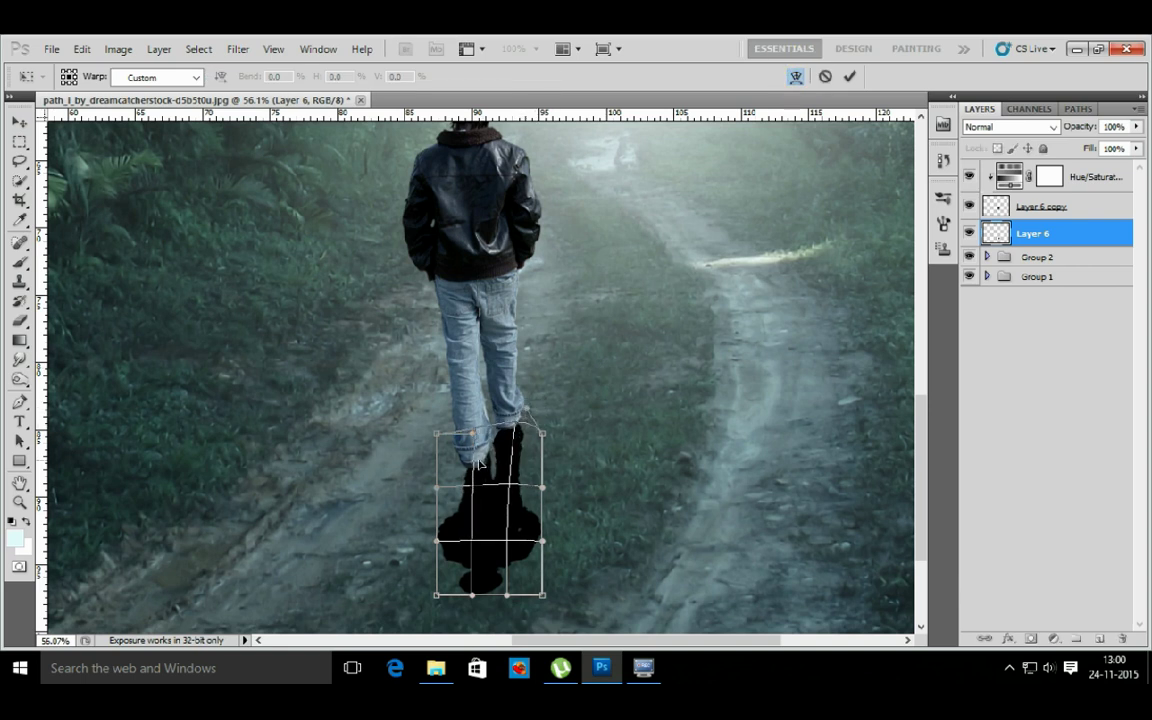
drag(465, 462, 470, 452)
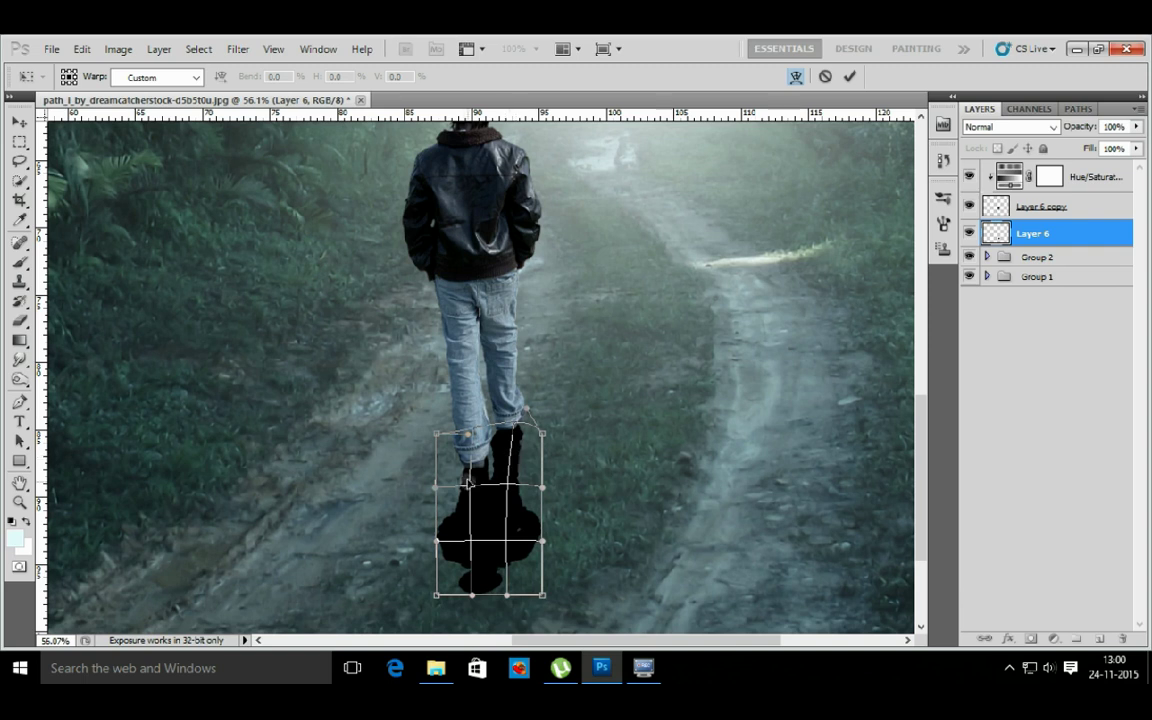
key(Return)
- Widen the shadow slightly about its centre
key(ctrl+t)
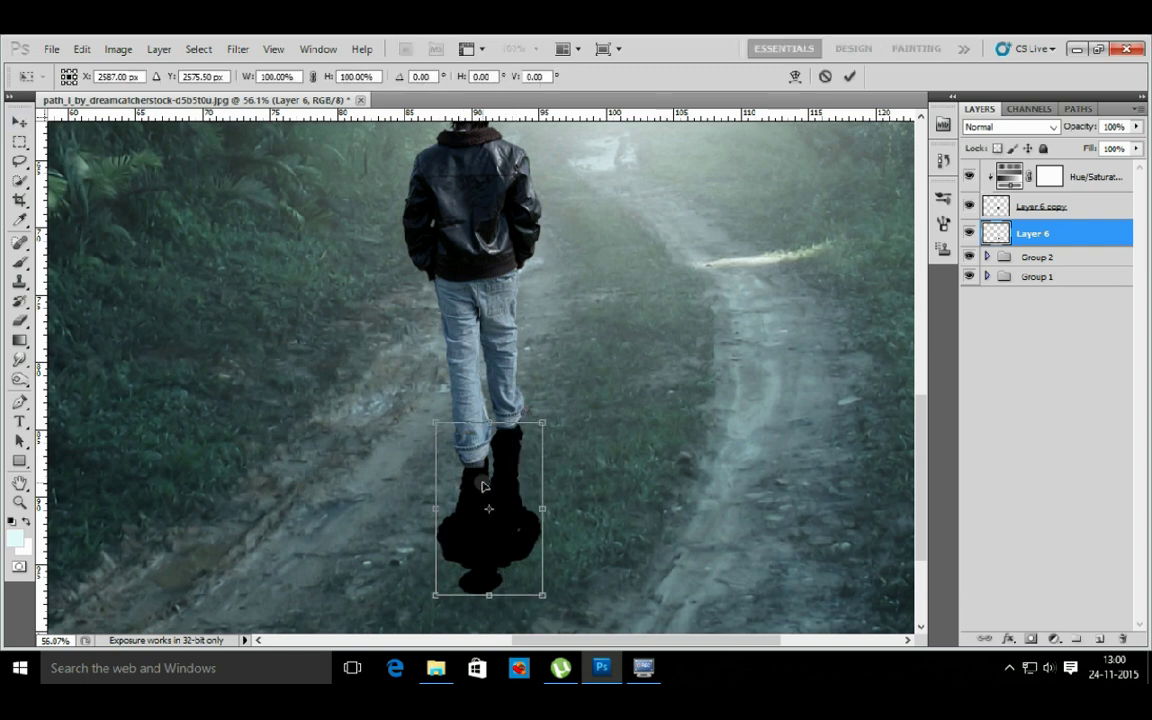
drag(435, 509, 434, 511)
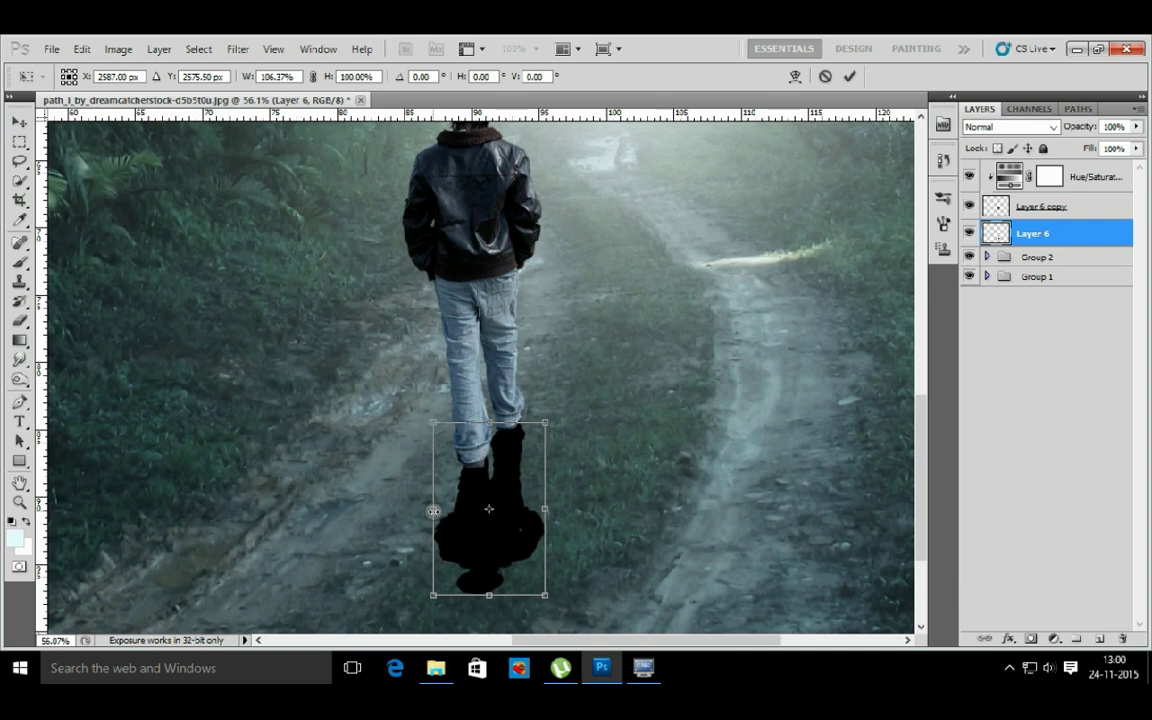
key(Return)
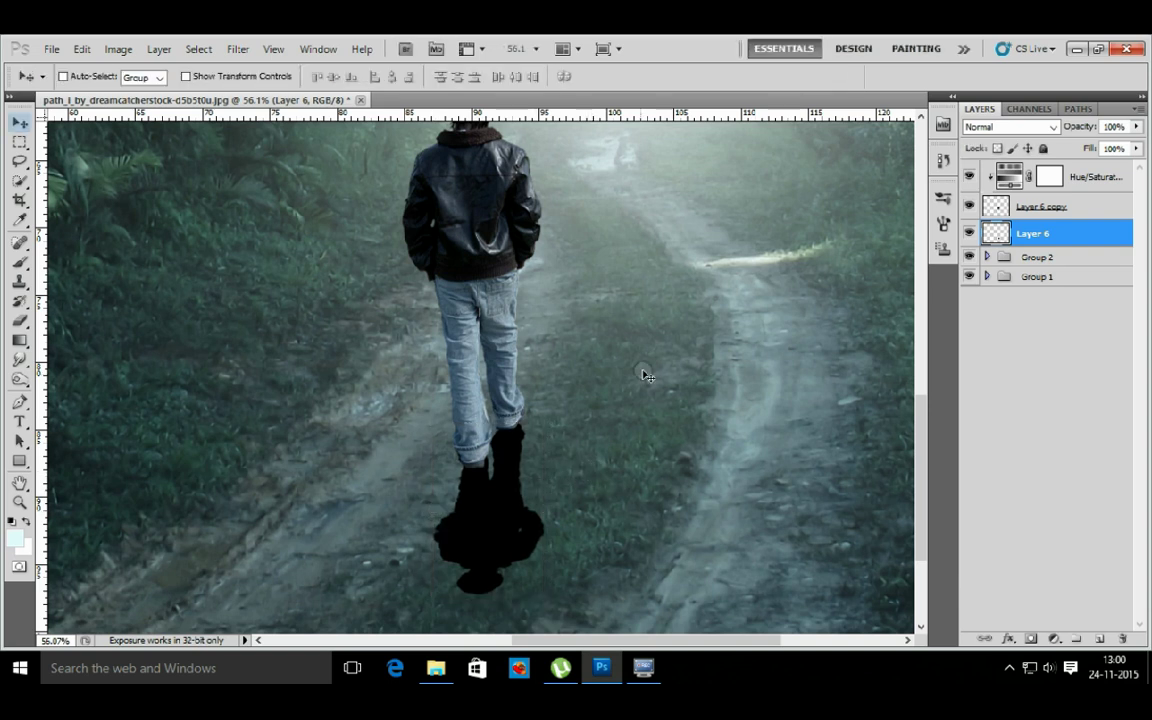
- Set Layer 6 to 55% opacity and apply a Gaussian Blur of about 7 px
click(1136, 126)
drag(1134, 146, 1098, 146)
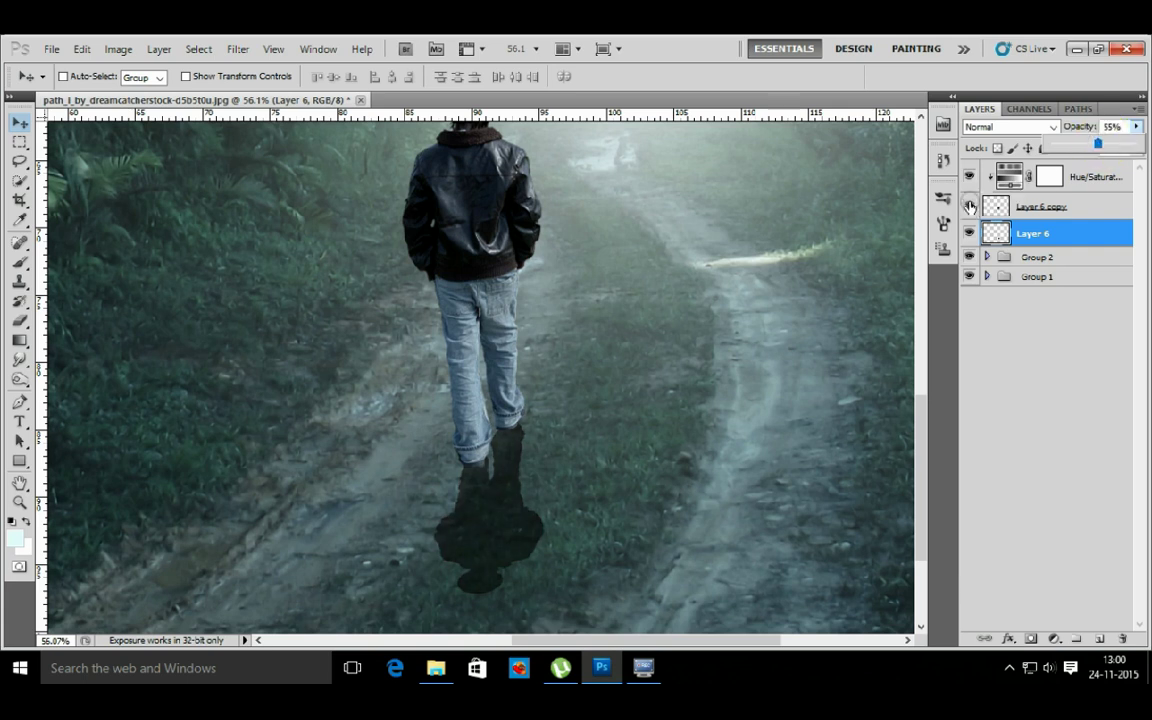
click(238, 49)
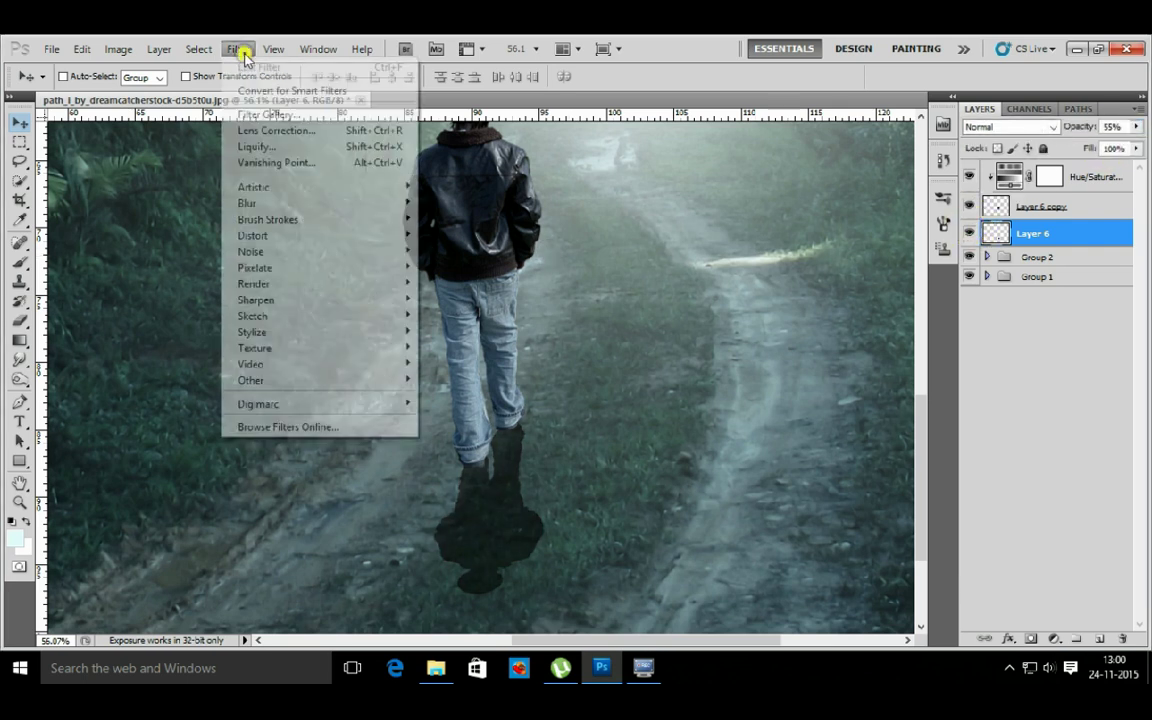
mouse_move(247, 203)
click(440, 264)
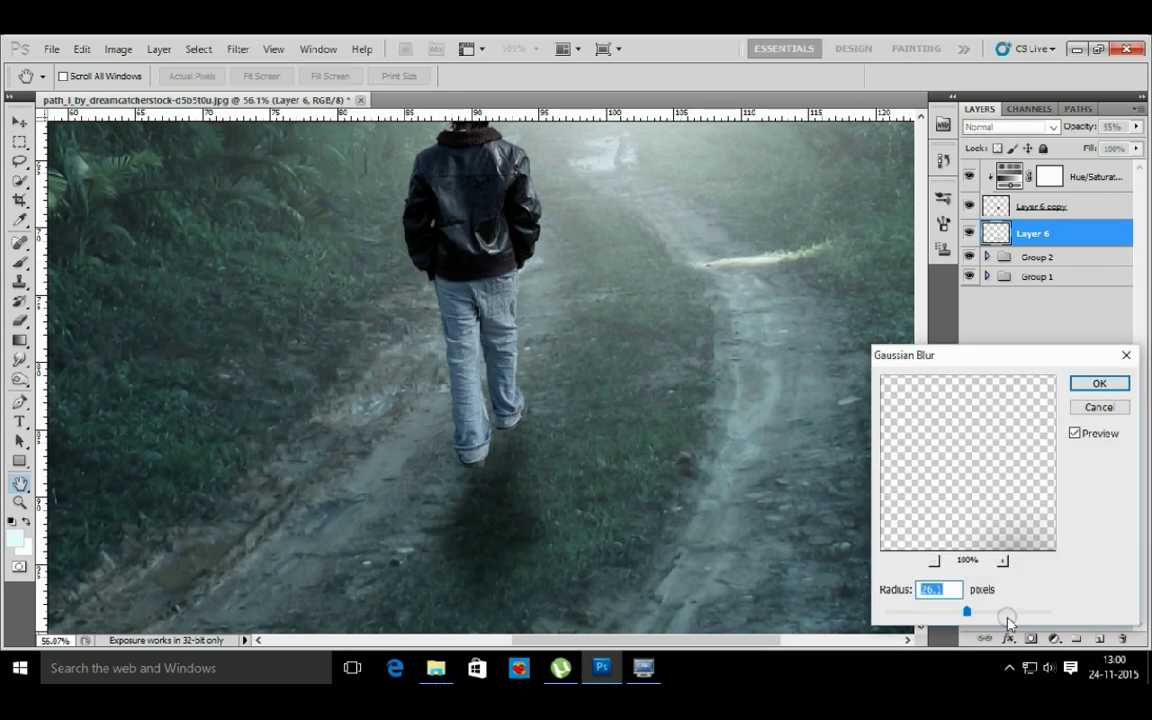
mouse_move(966, 611)
mouse_down()
mouse_move(931, 610)
mouse_move(940, 616)
mouse_up()
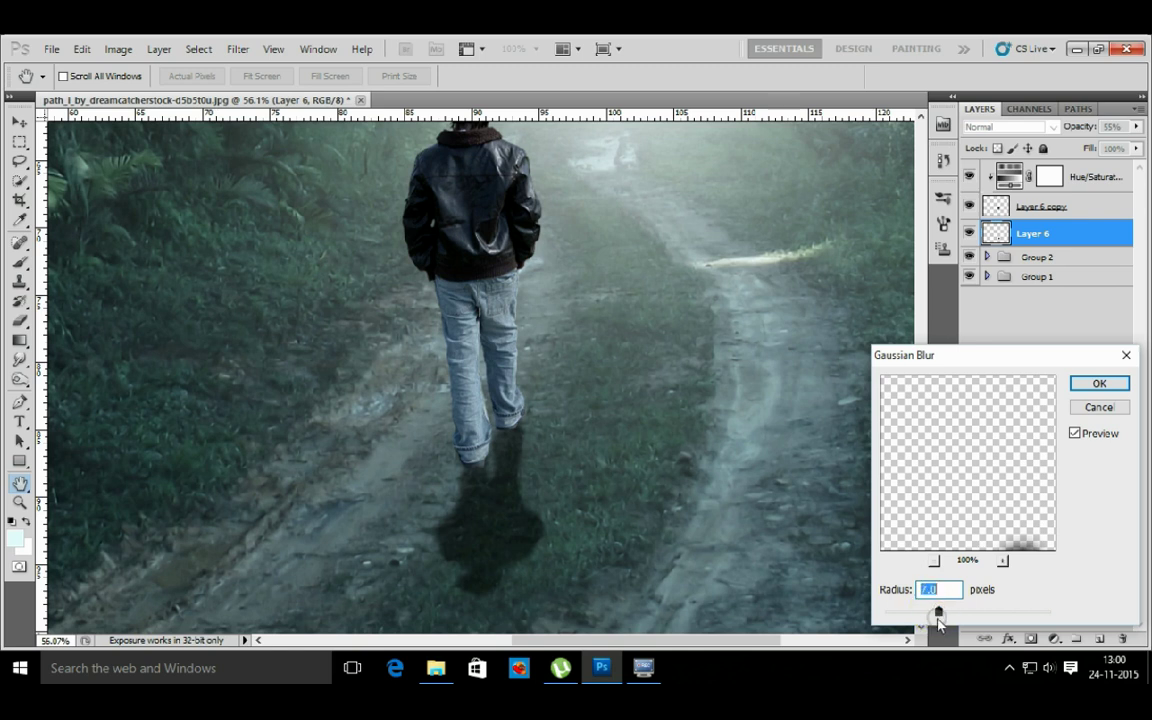
click(1103, 384)
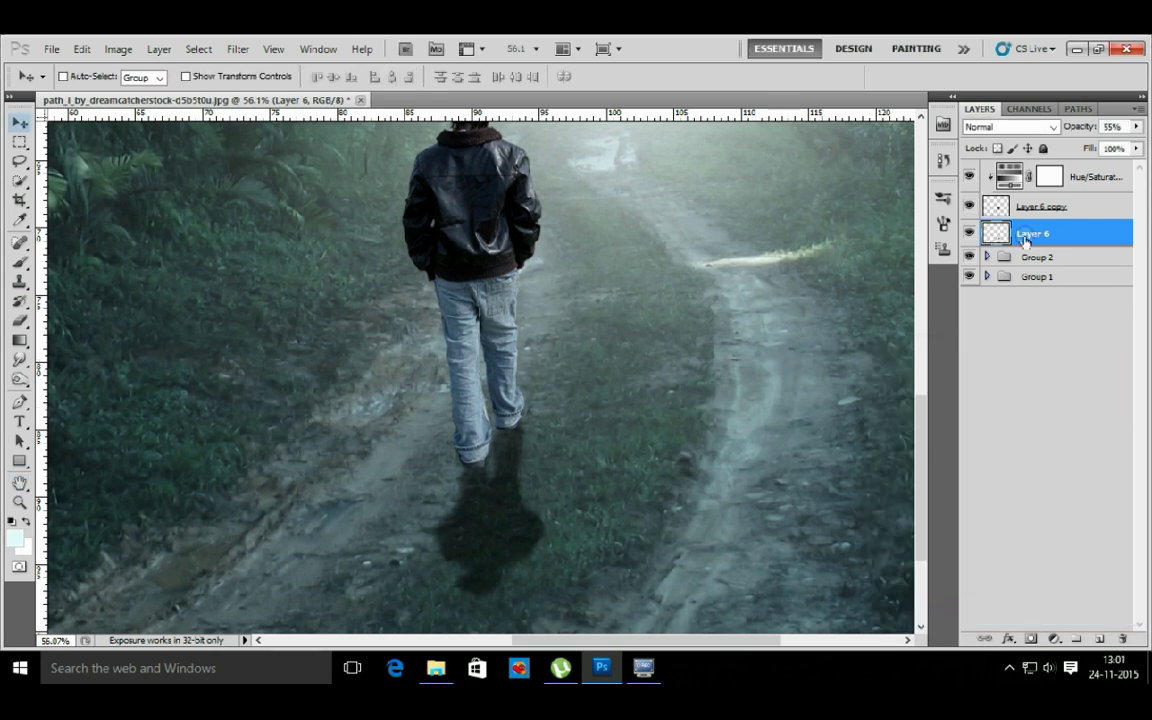
click(969, 233)
click(969, 232)
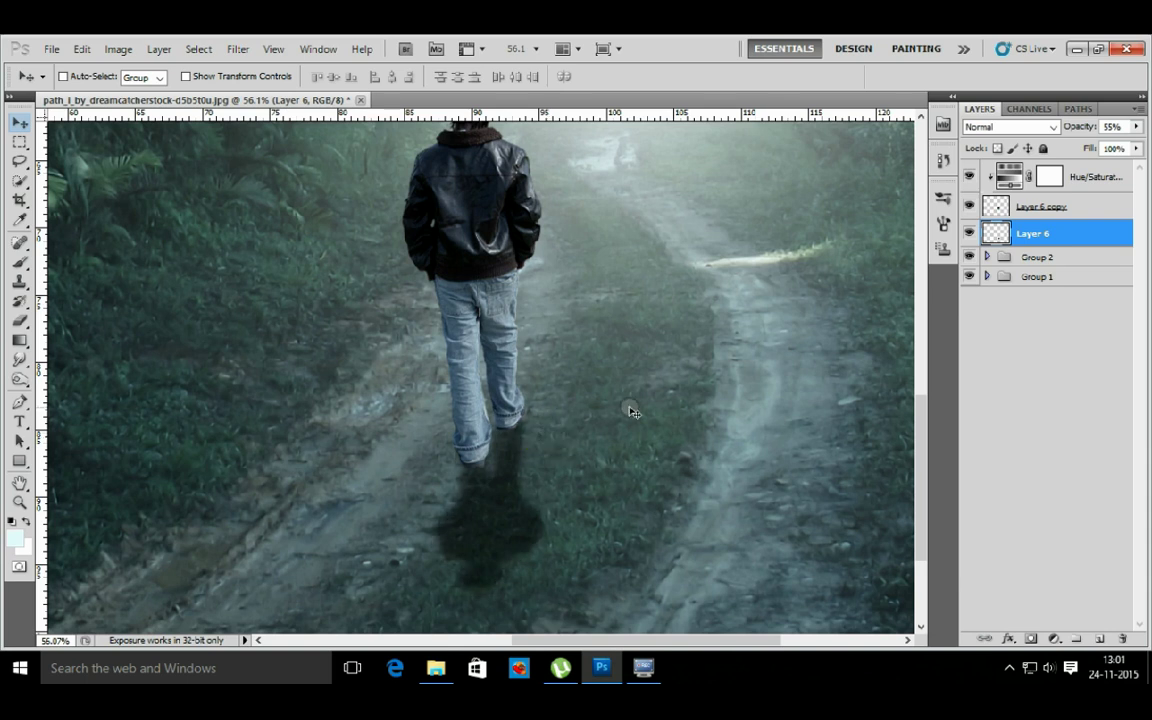
key(ctrl+0)
- Shorten Layer 6's blurred shadow from its bottom edge to about 95% height
click(972, 226)
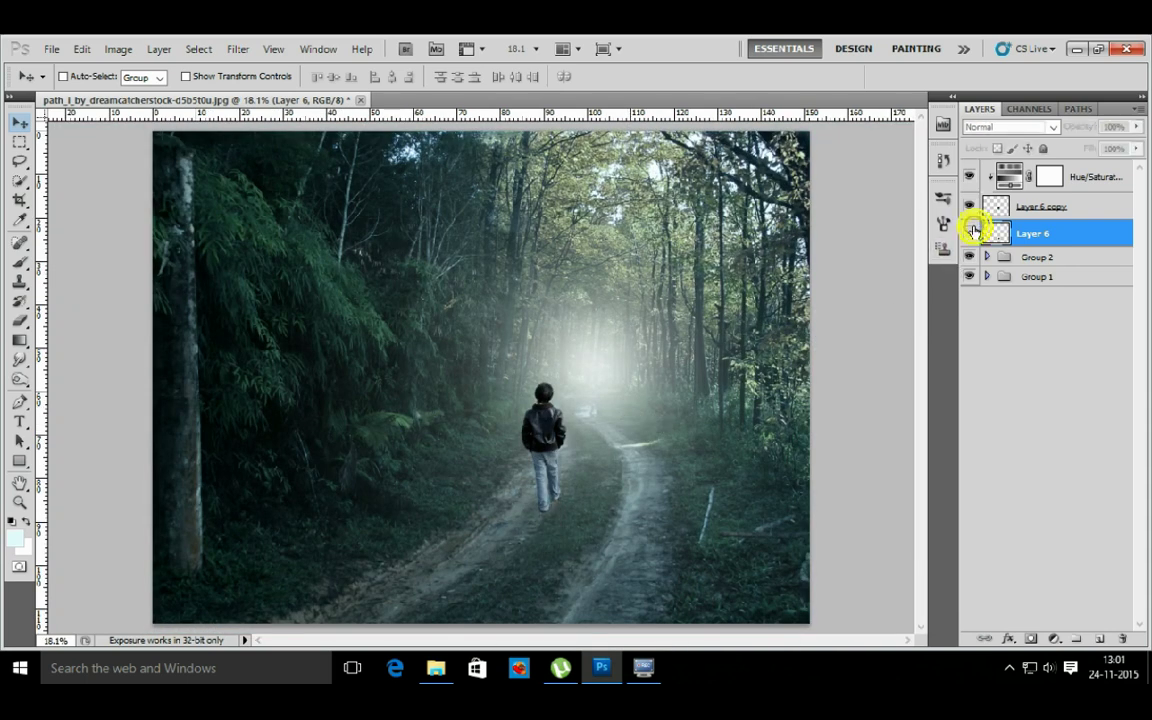
click(972, 226)
key(z)
drag(548, 510, 596, 435)
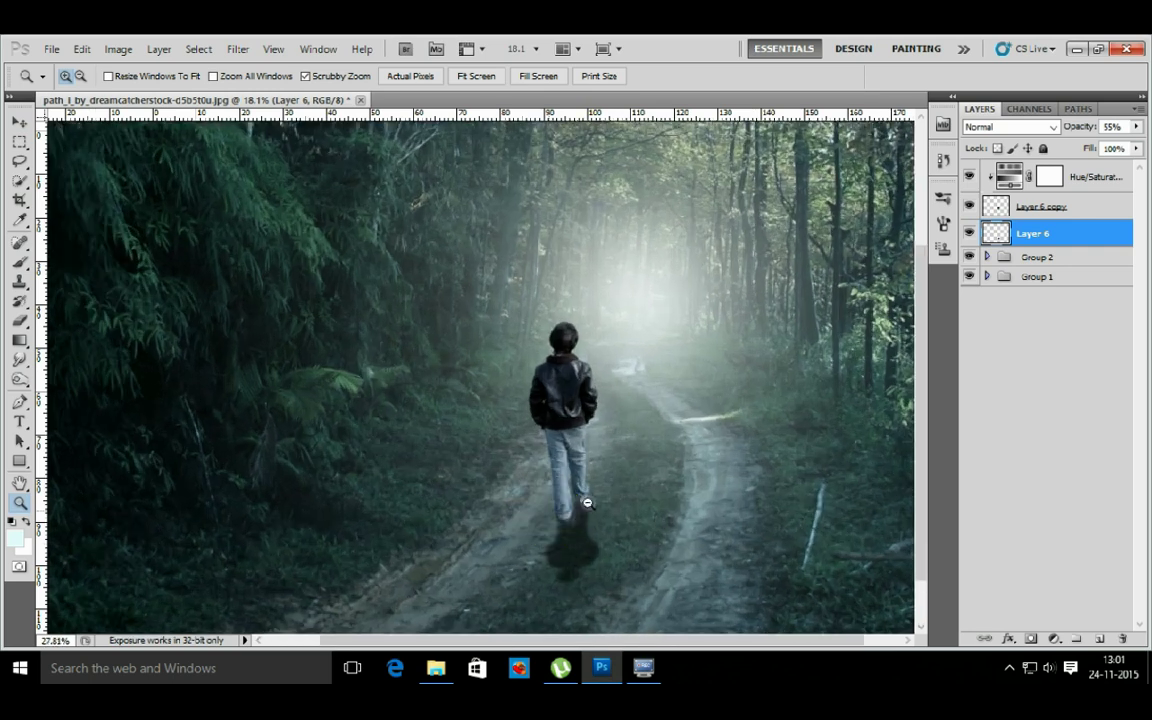
key(ctrl+t)
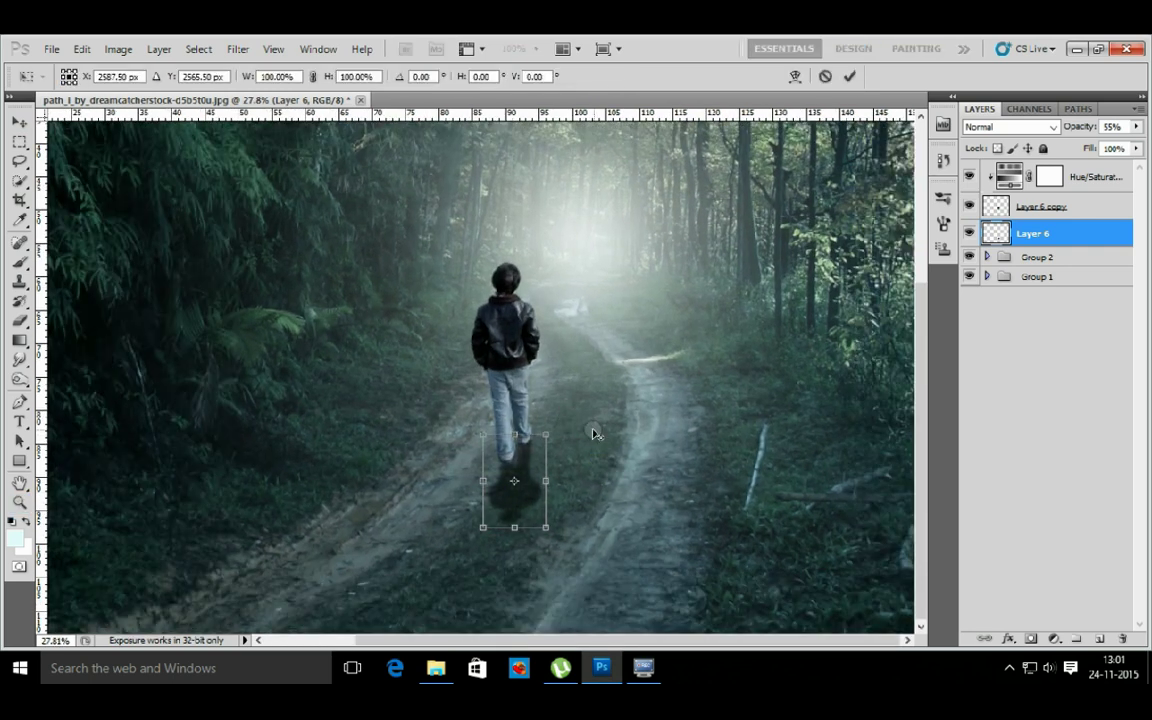
drag(516, 528, 516, 511)
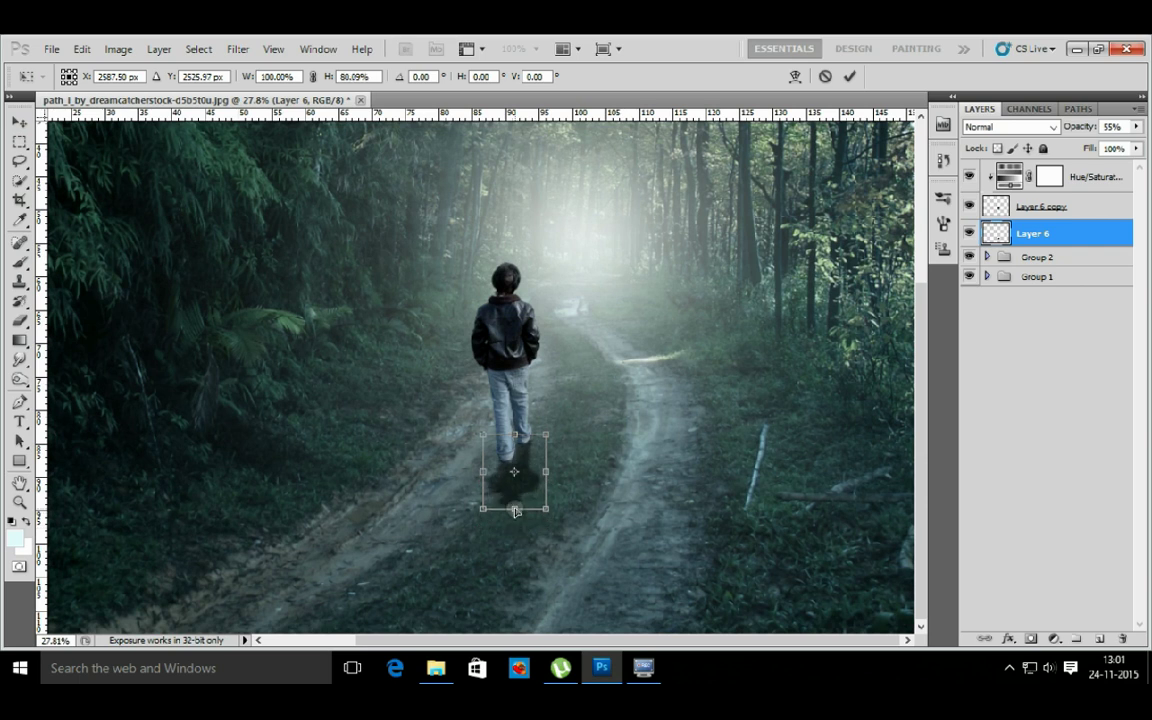
drag(515, 511, 517, 523)
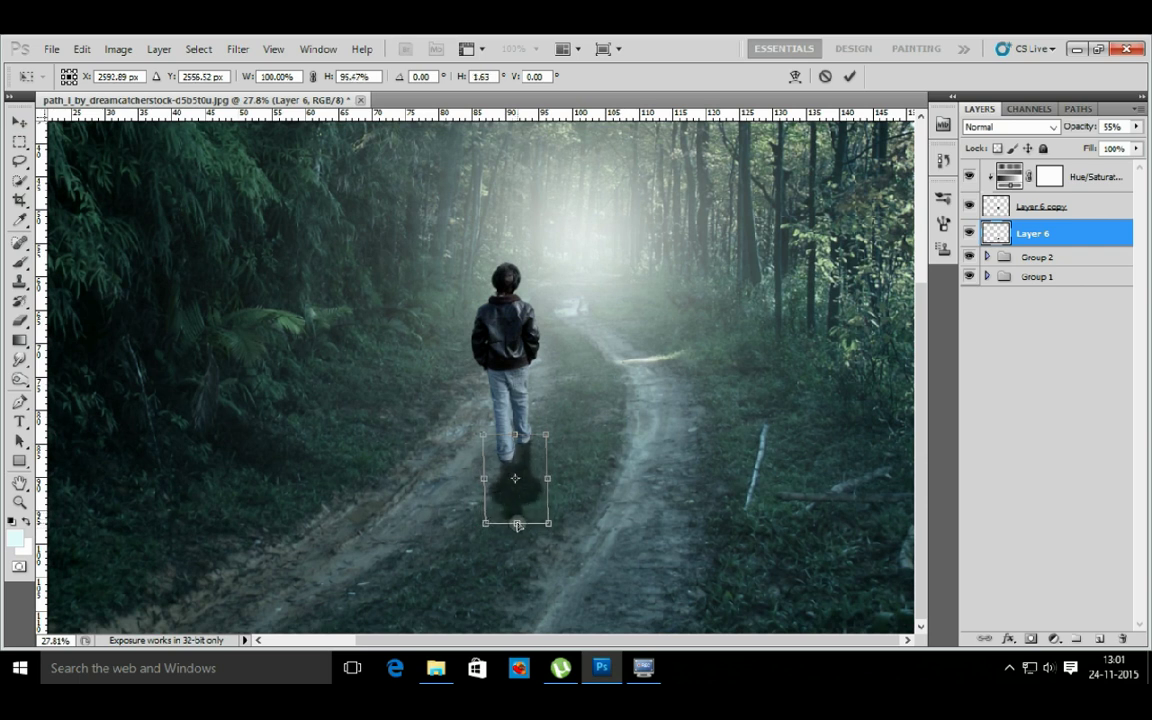
key(Return)
key(z)
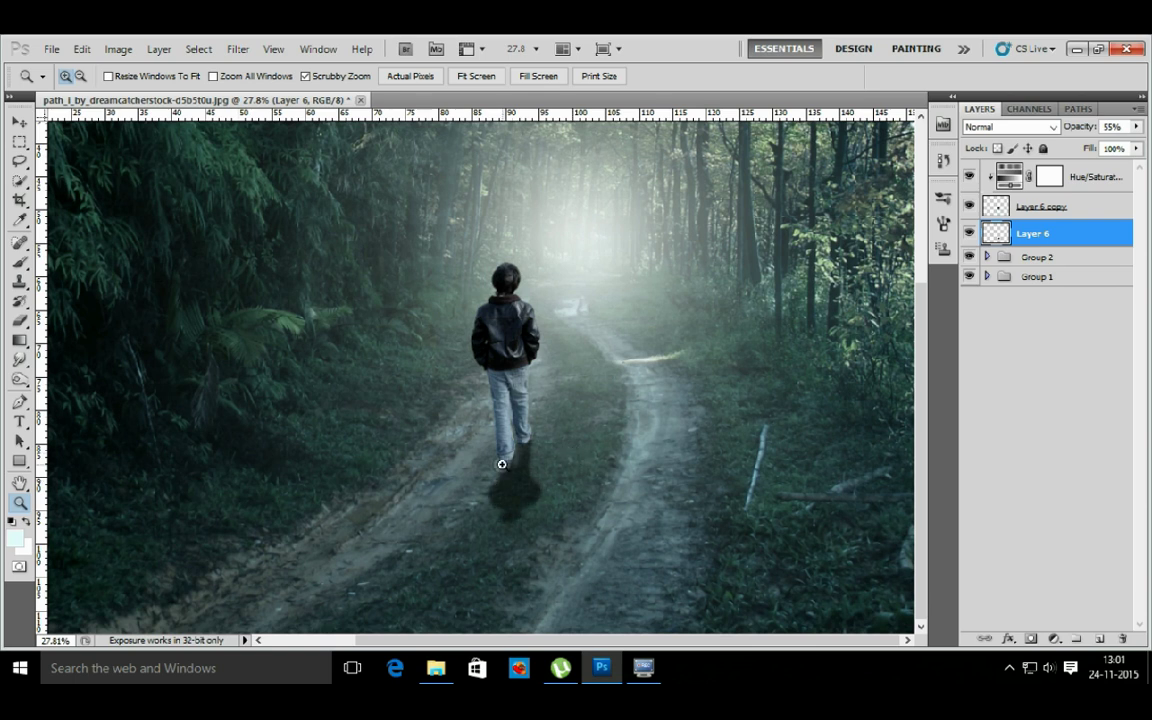
drag(502, 464, 568, 450)
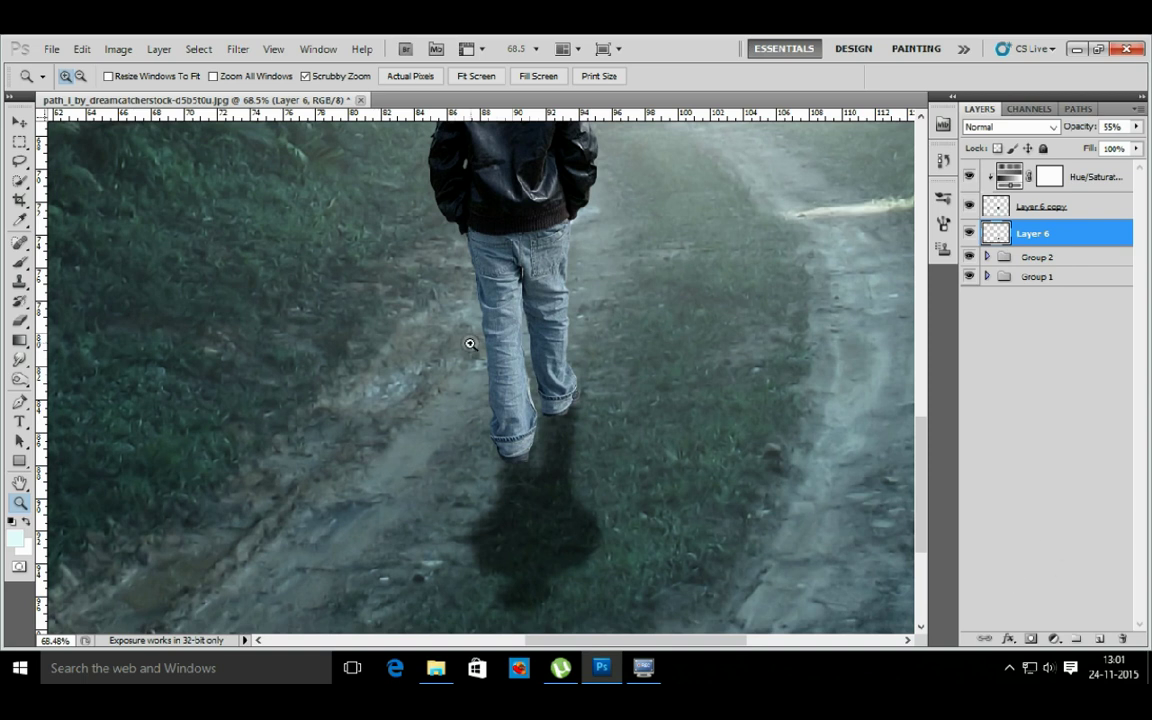
- On a new layer, paint black under the heels with a 60 px brush at 46% opacity
click(20, 261)
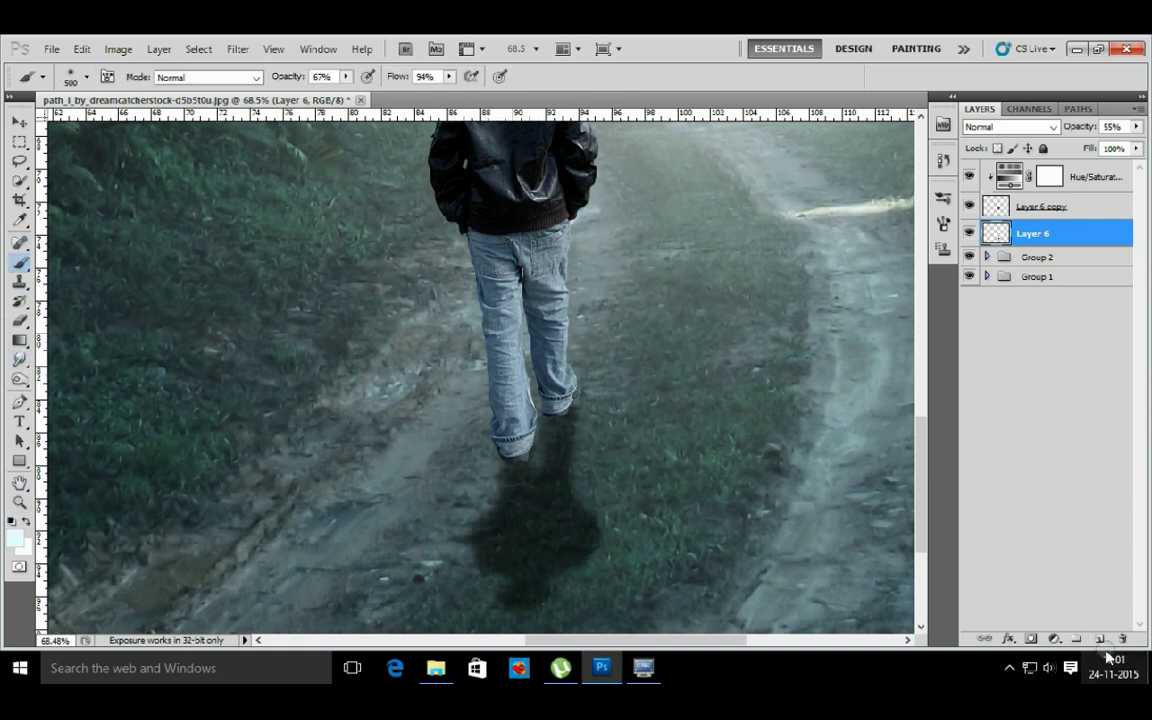
click(1095, 638)
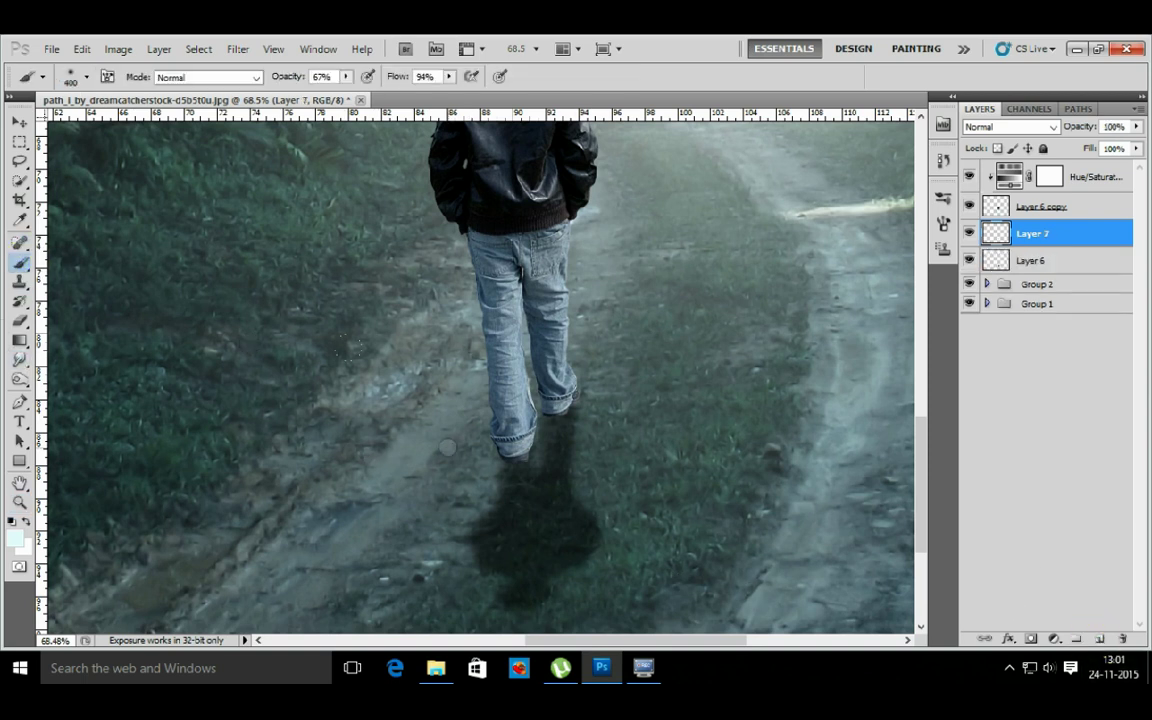
key(d)
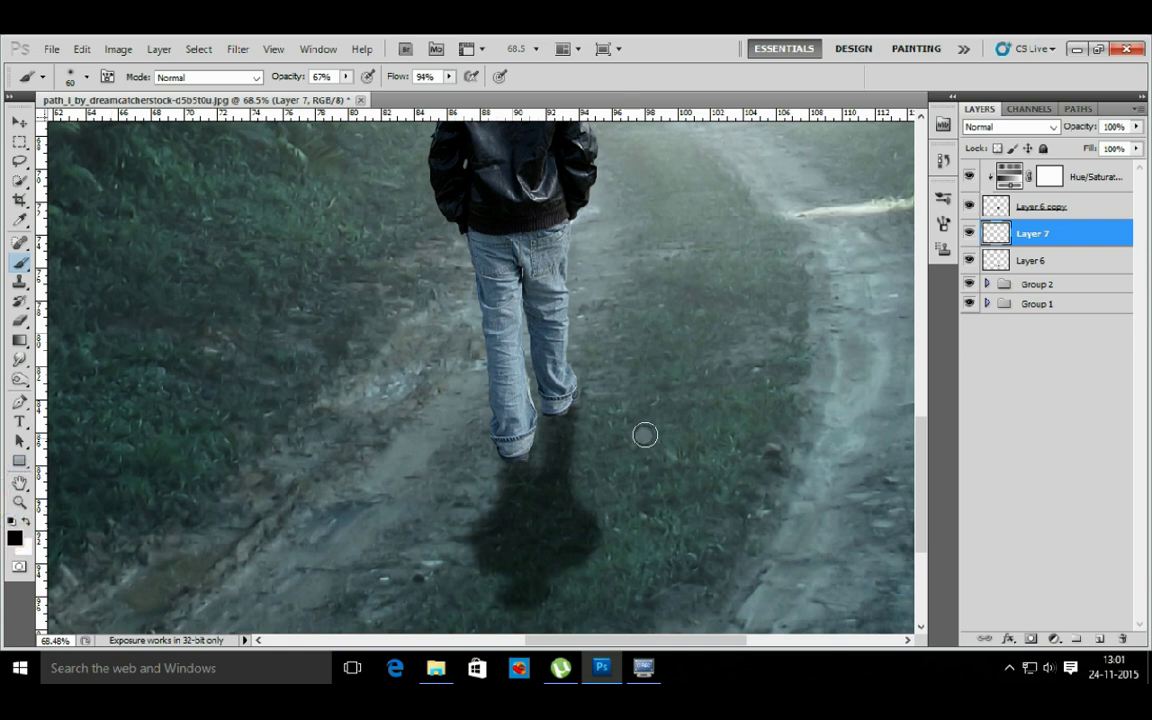
drag(514, 444, 540, 470)
click(347, 77)
drag(346, 92, 334, 91)
click(555, 403)
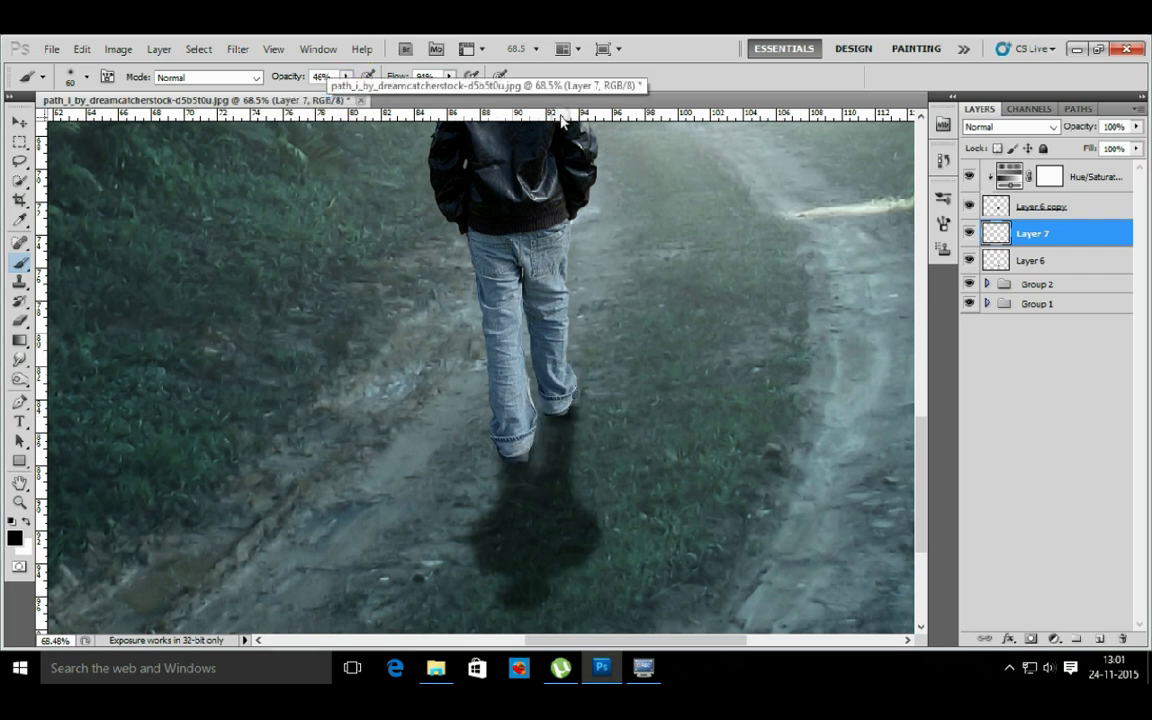
- Set Layer 7 to Multiply blending at 73% opacity
click(1030, 127)
click(1004, 197)
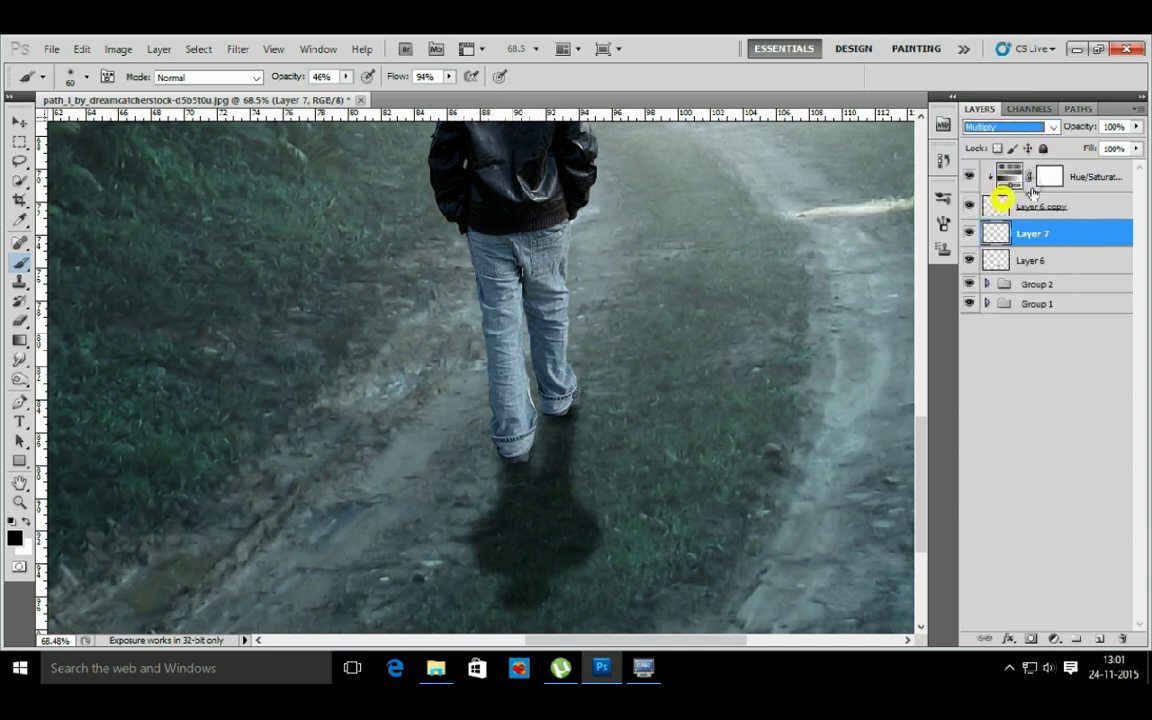
drag(1137, 127, 1113, 143)
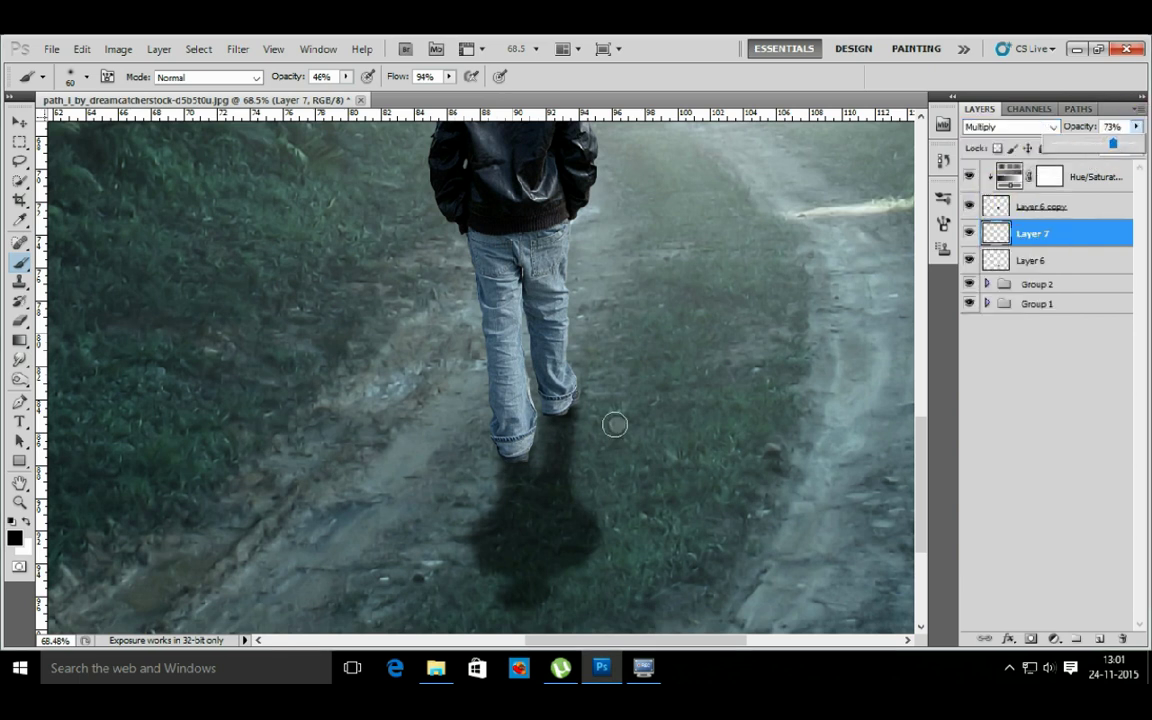
click(22, 123)
click(969, 233)
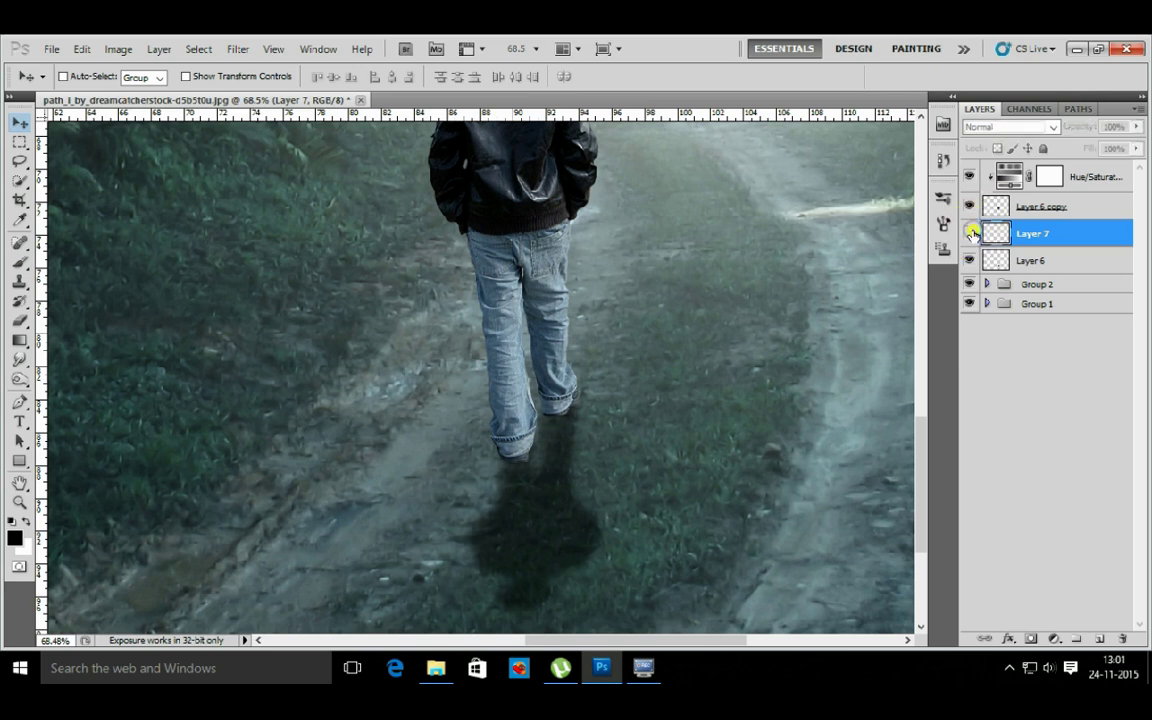
click(970, 233)
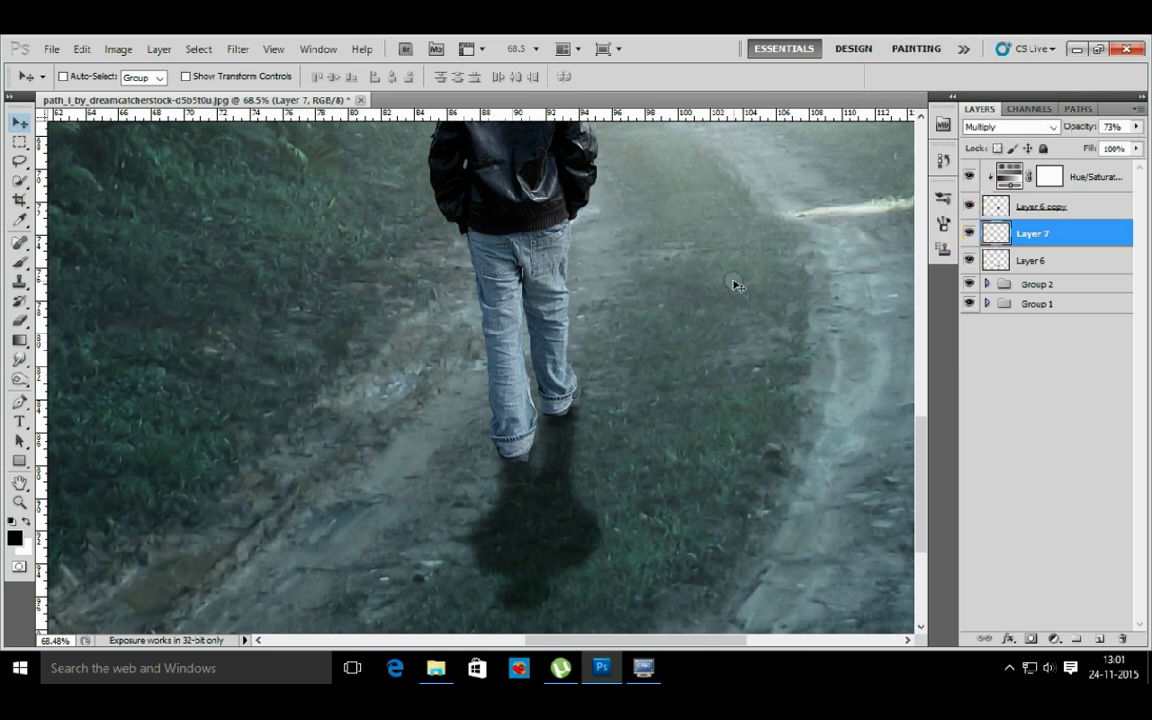
- Add a layer mask to shadow Layer 6 and paint black to fade it below the feet
click(1031, 259)
click(968, 260)
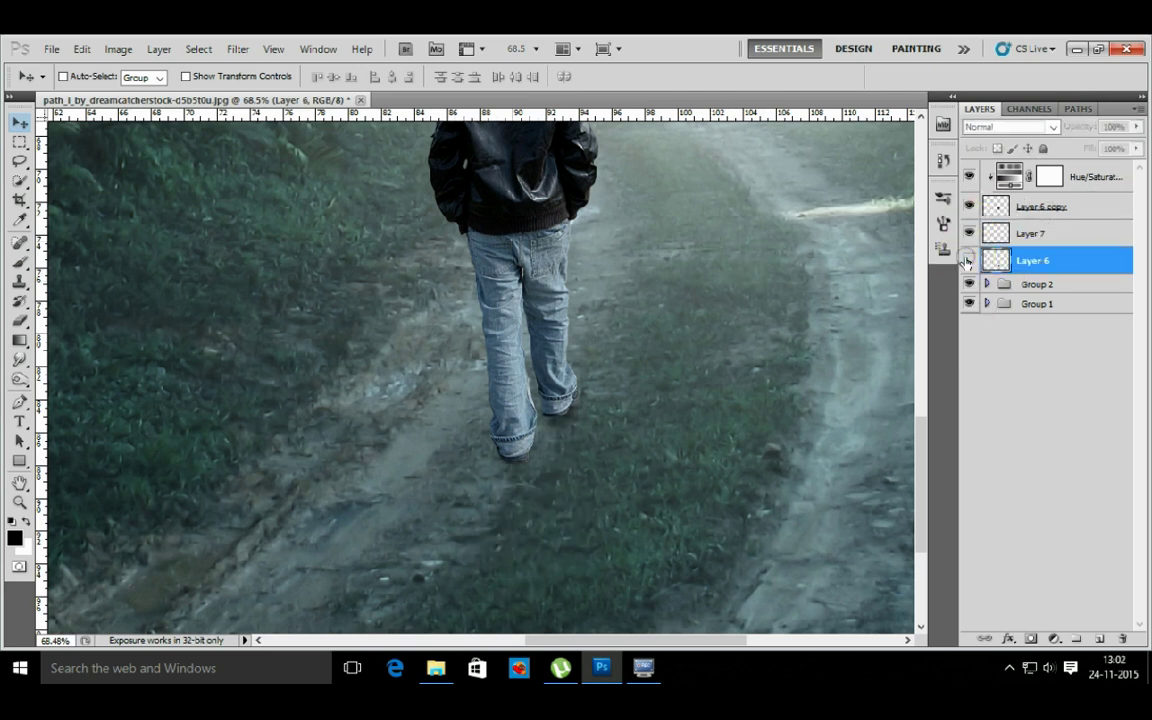
click(968, 260)
click(1031, 638)
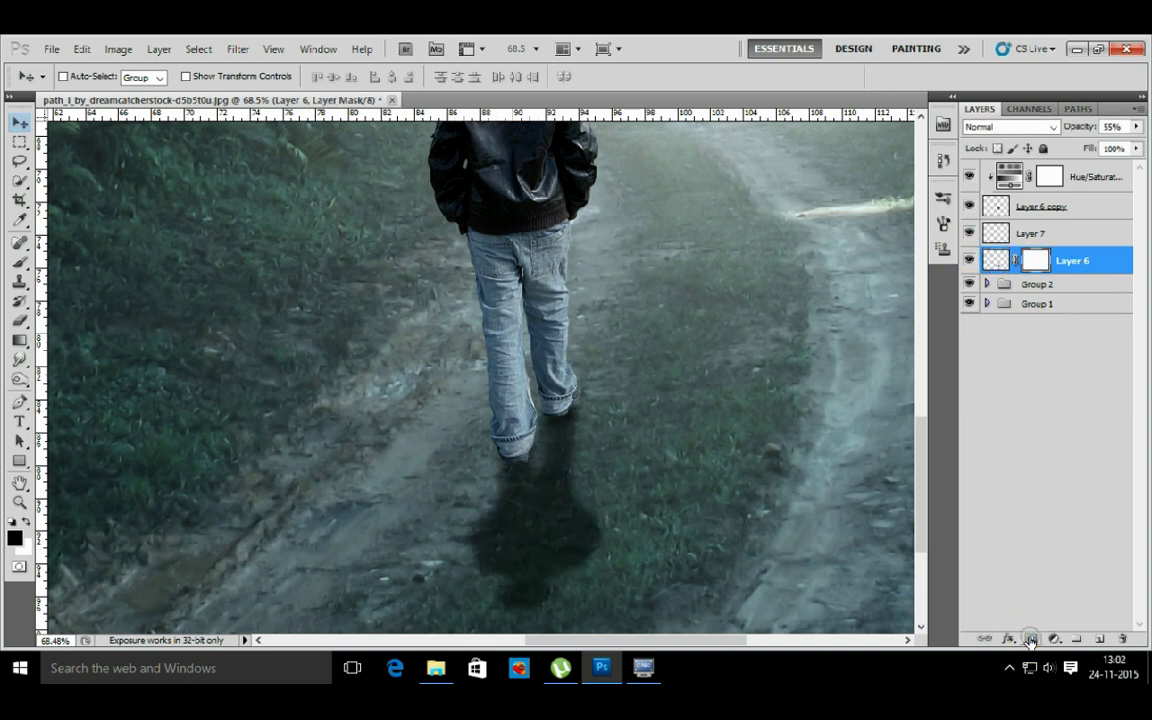
drag(615, 386, 596, 294)
key(b)
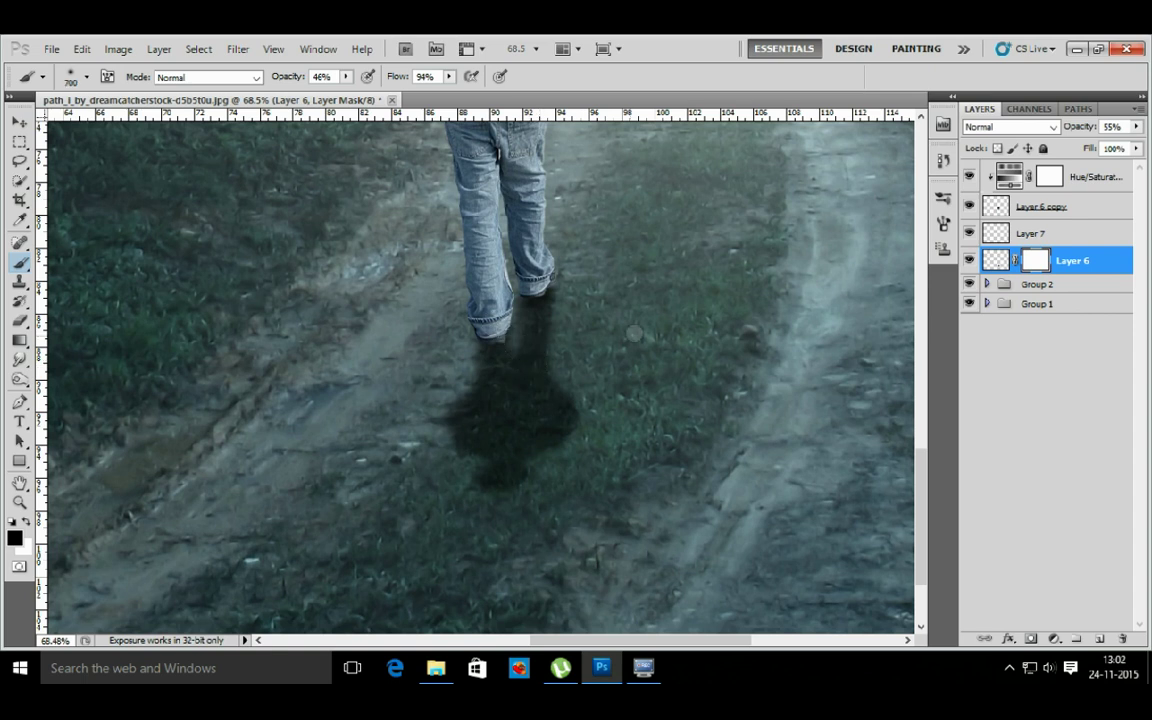
click(571, 329)
click(616, 402)
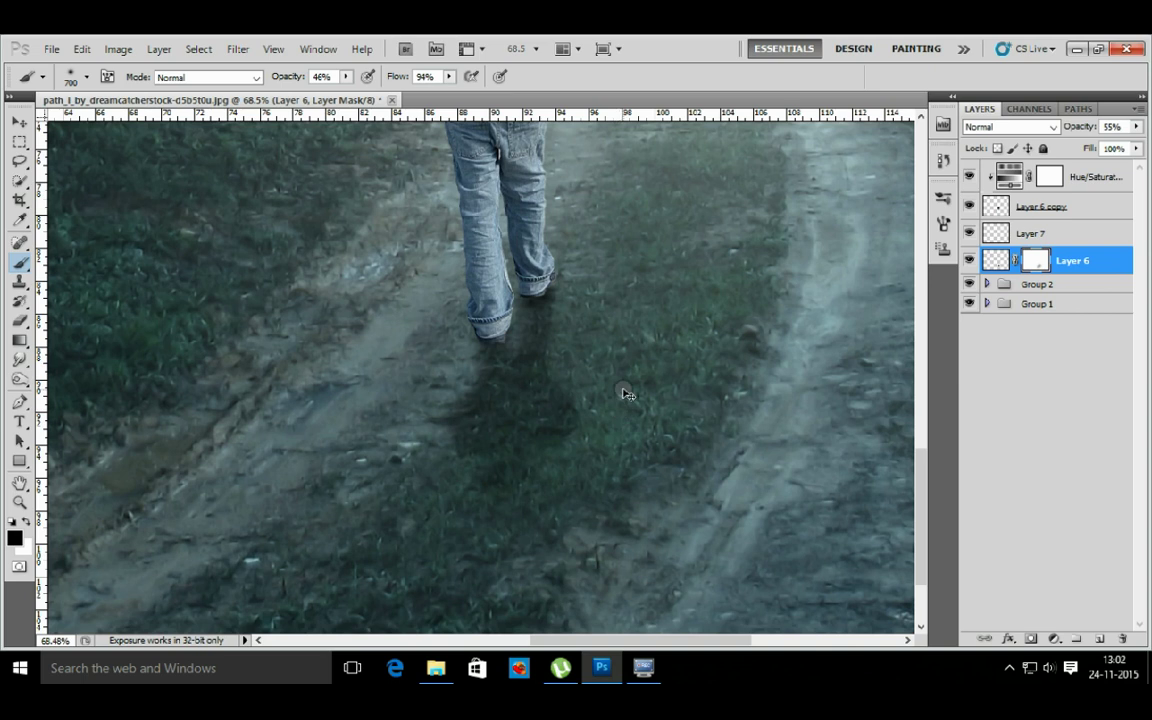
- Fade more of the shadow on the path, setting brush opacity 26% and flow 44%
key(ctrl+0)
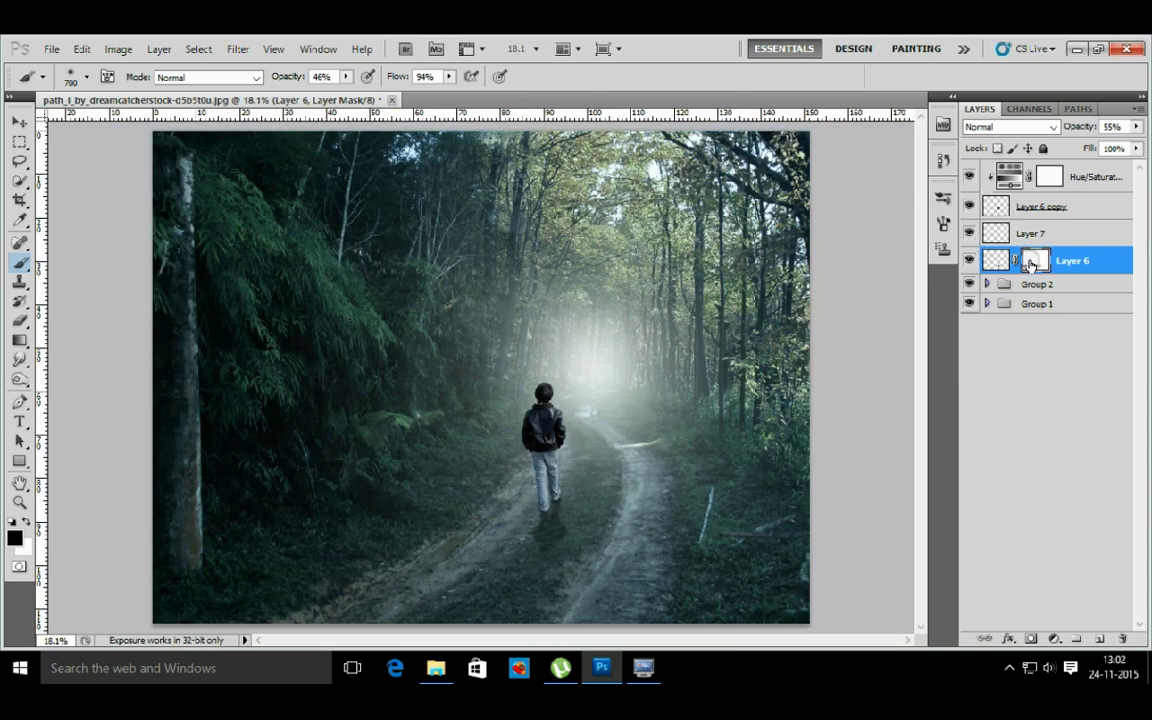
shift+click(1031, 263)
shift+click(1031, 263)
drag(604, 540, 585, 543)
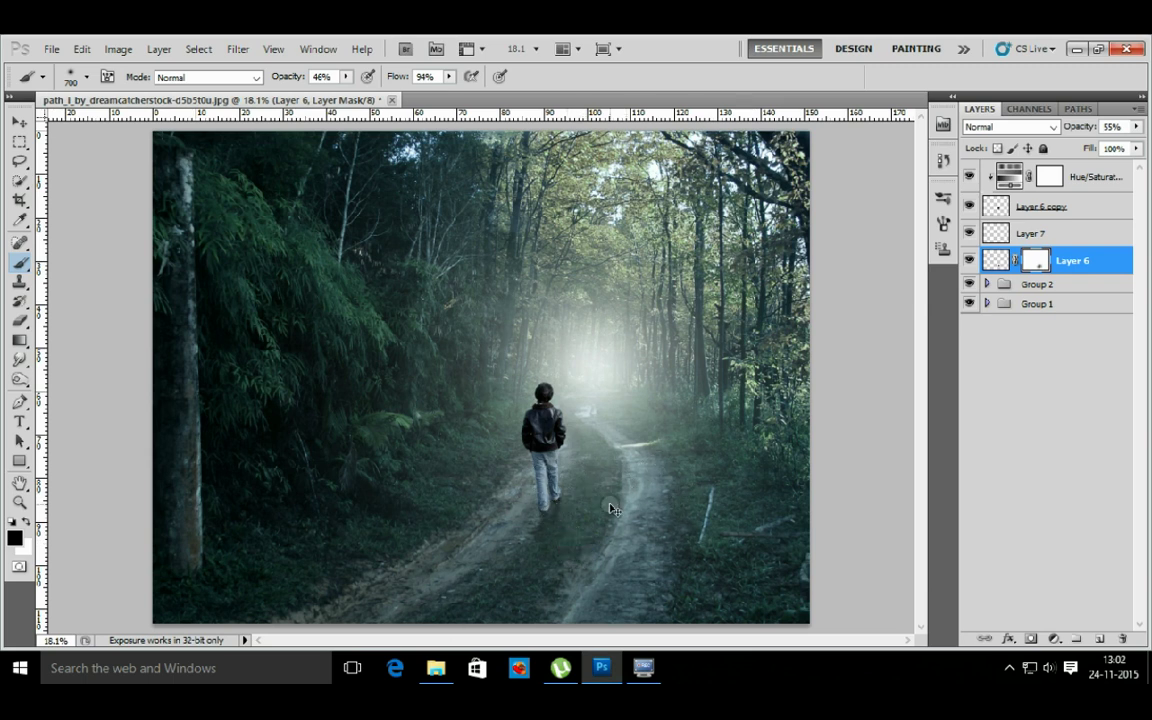
click(345, 76)
drag(329, 95, 312, 95)
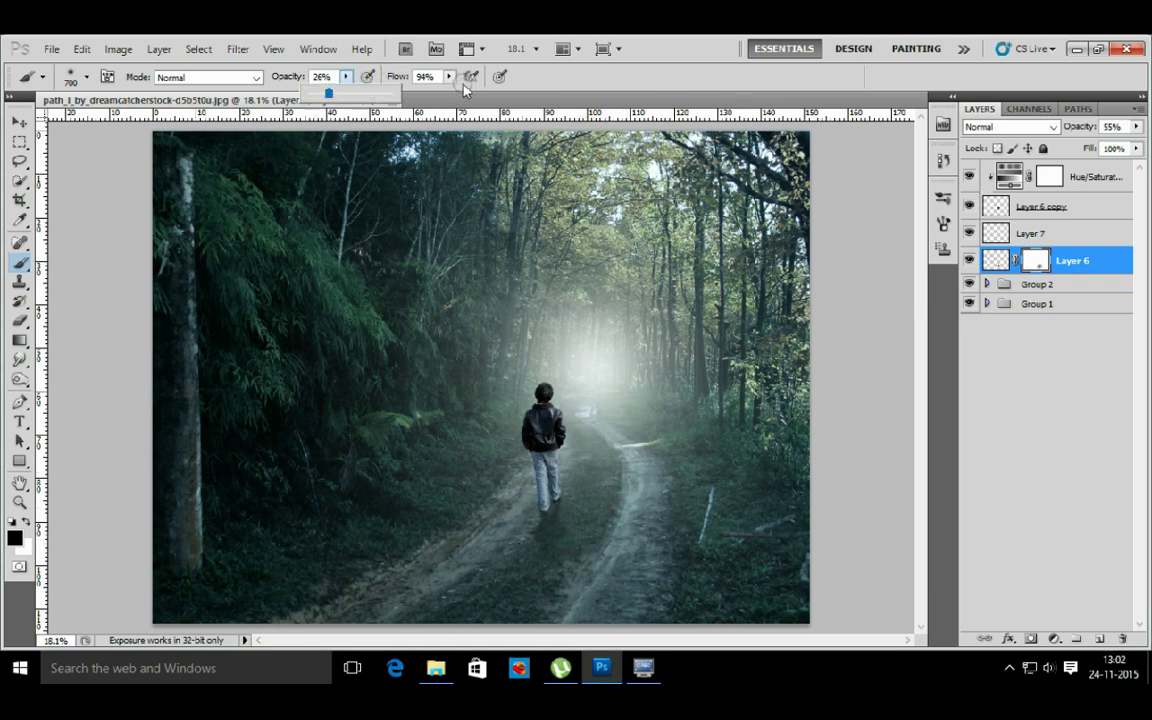
click(450, 77)
drag(444, 97, 402, 97)
click(345, 499)
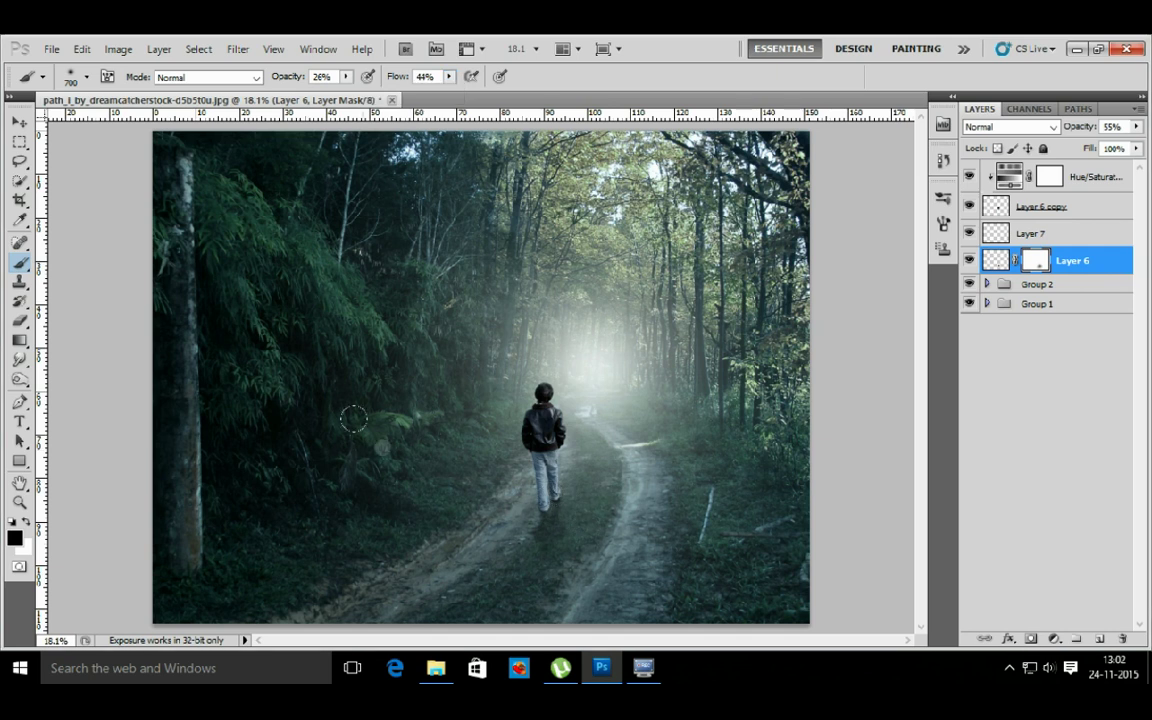
click(20, 121)
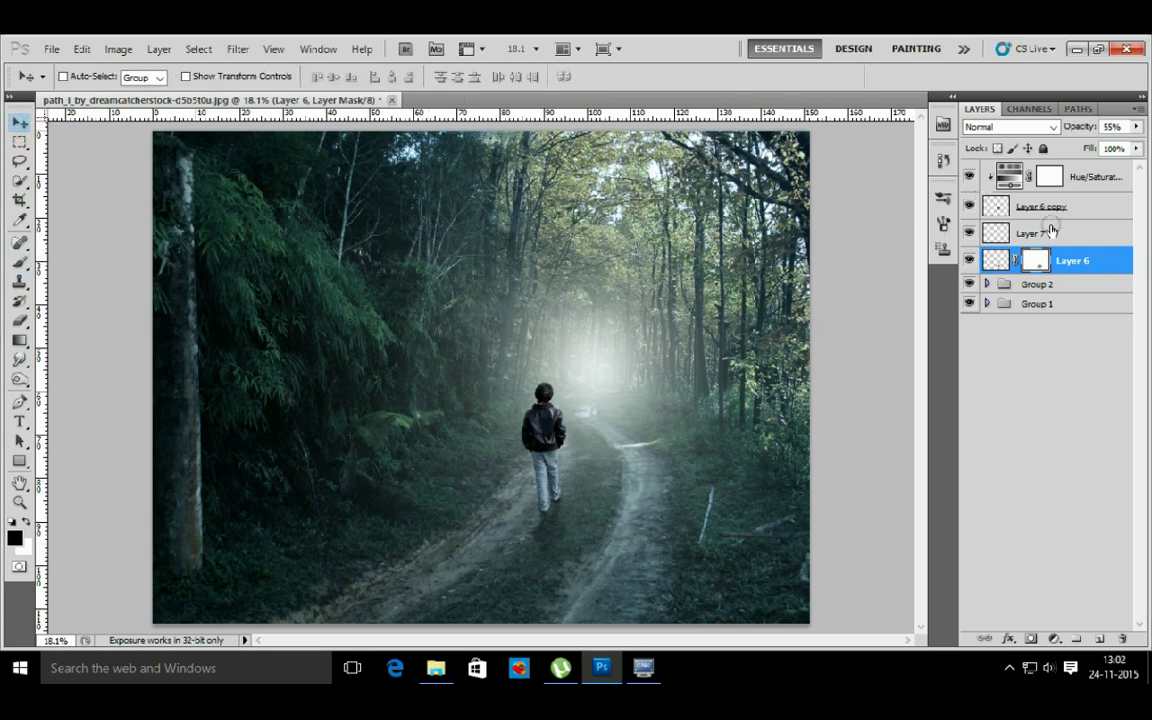
click(1095, 176)
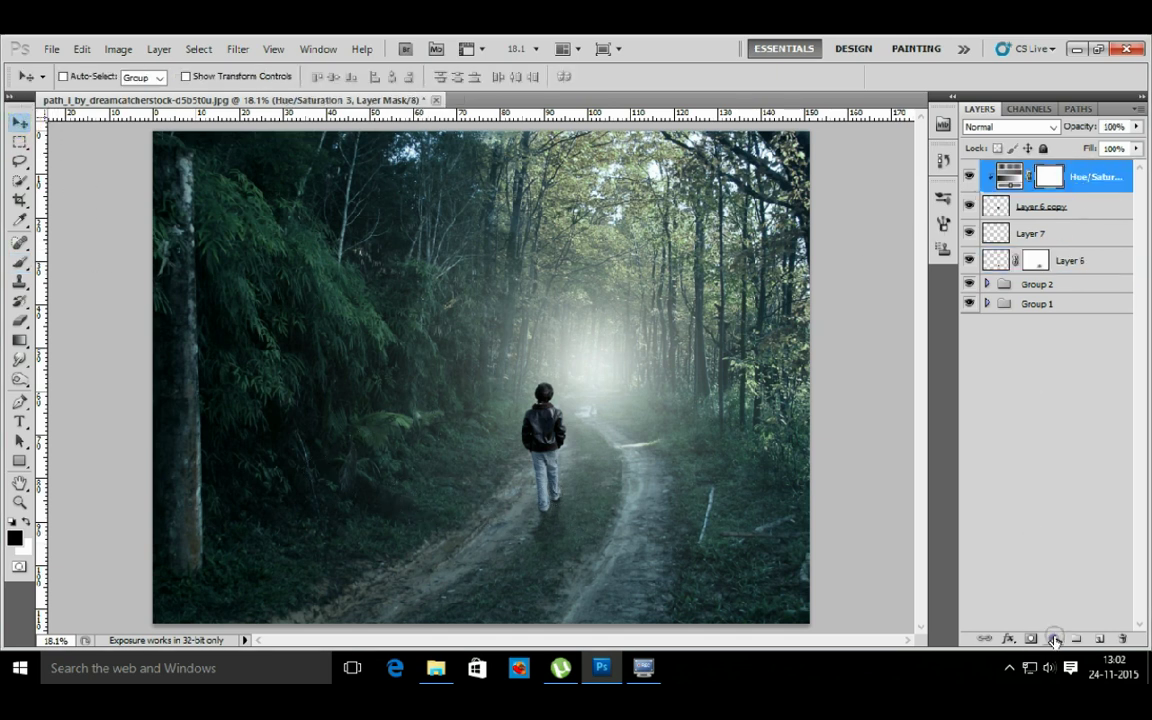
- Add a Color Balance layer with midtones Cyan -17, then close the Adjustments panel
click(1054, 639)
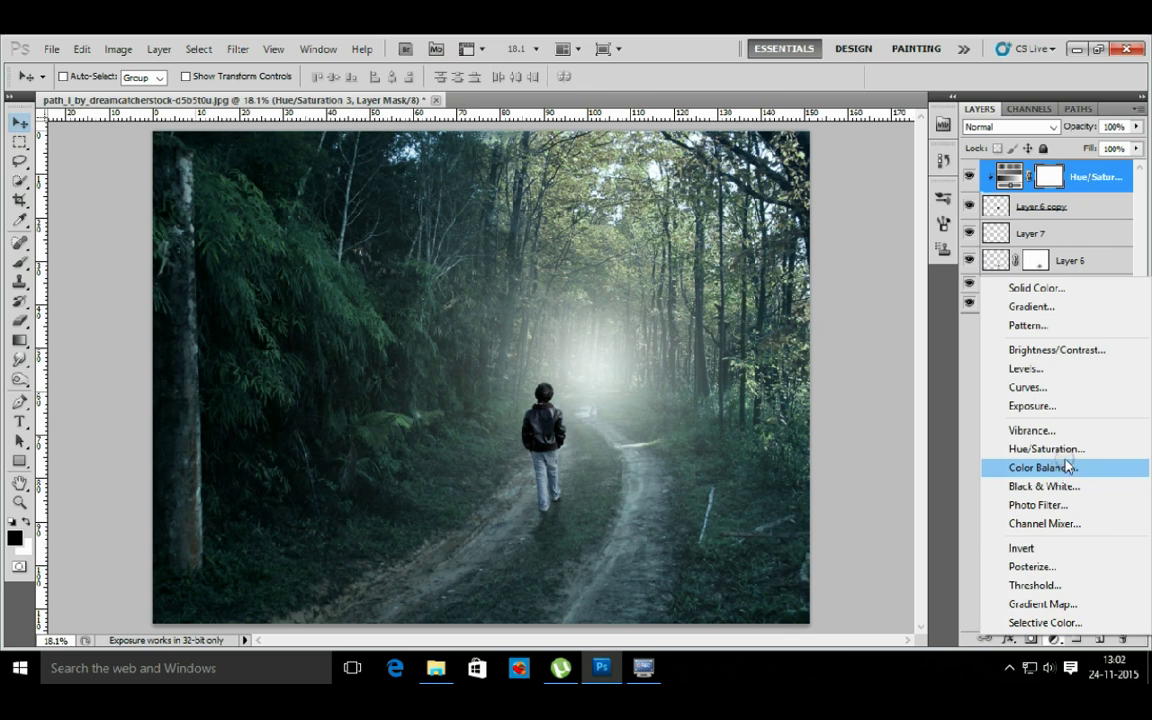
click(1040, 467)
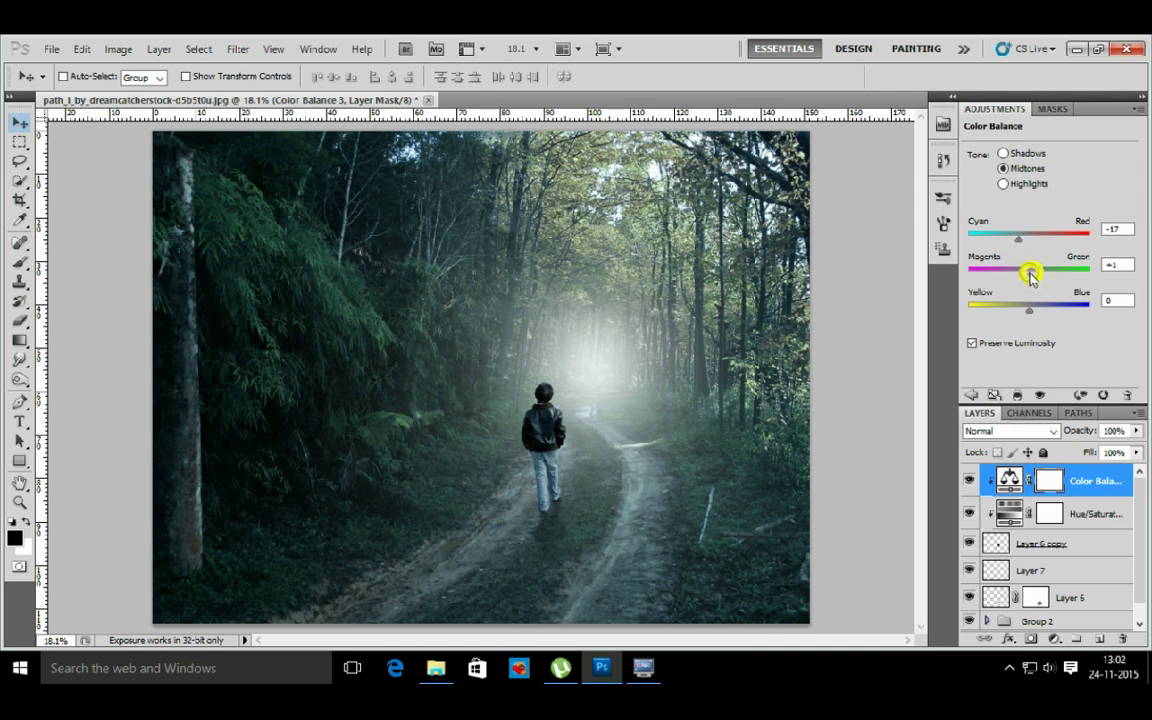
drag(1029, 310, 1031, 310)
click(1138, 110)
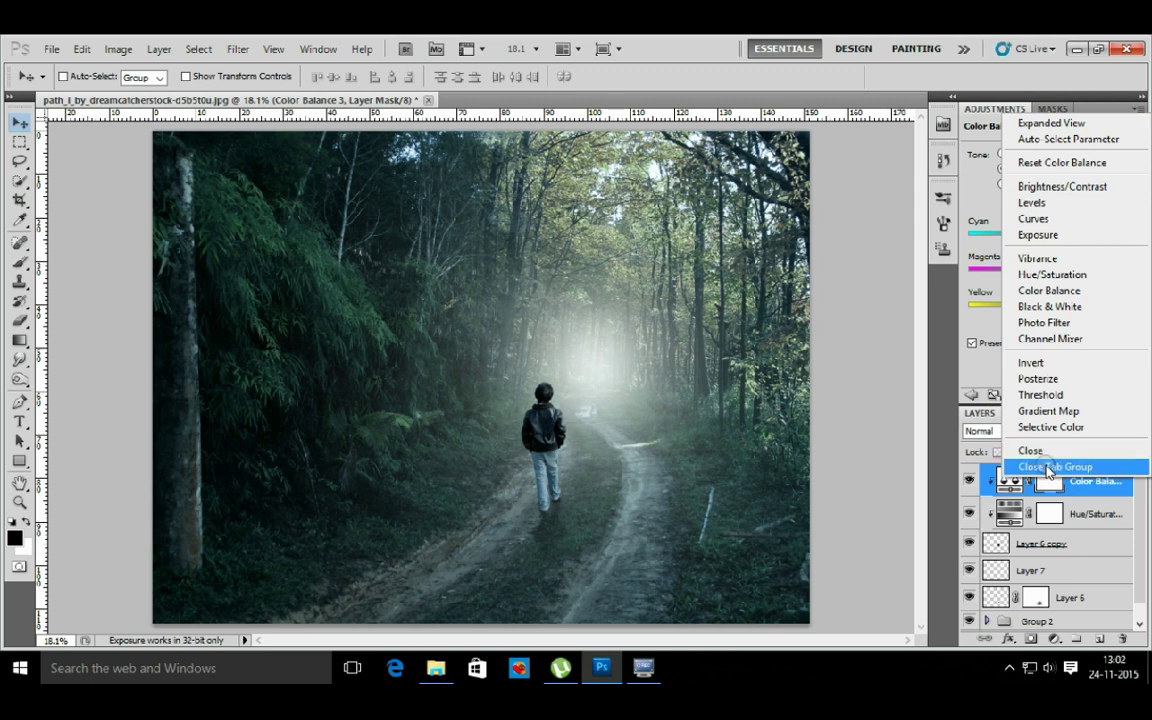
click(1040, 465)
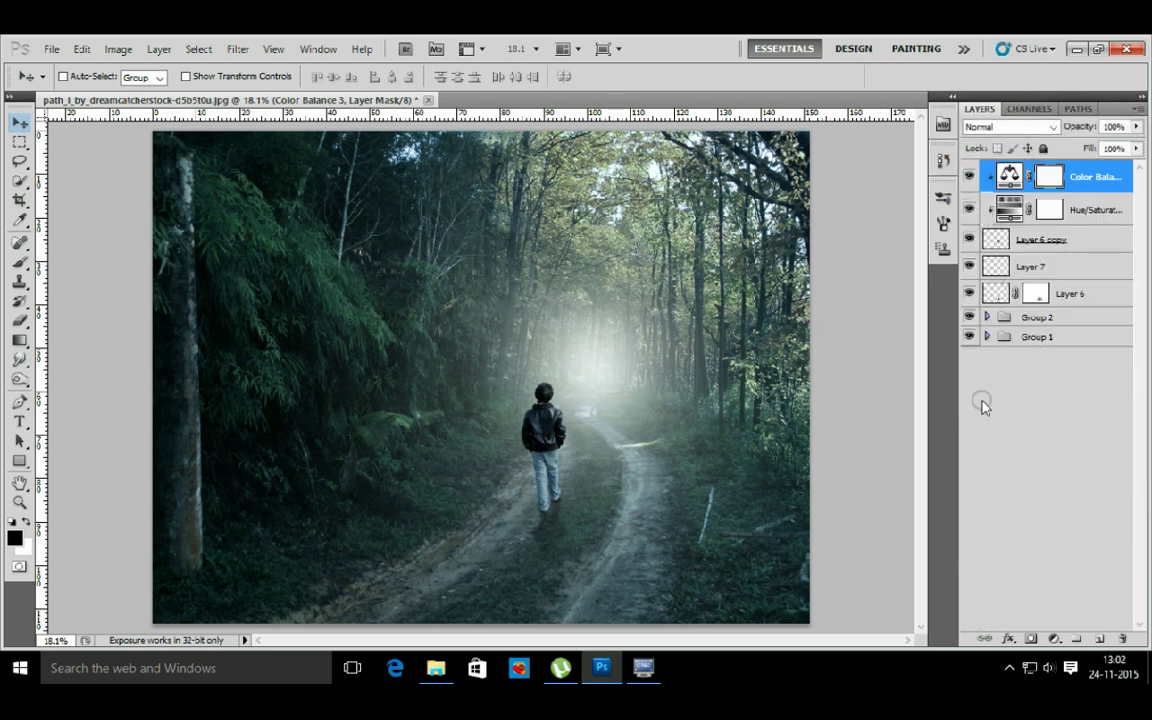
- Add a new Layer 8 clipped to the Color Balance and set it to Multiply
click(1099, 638)
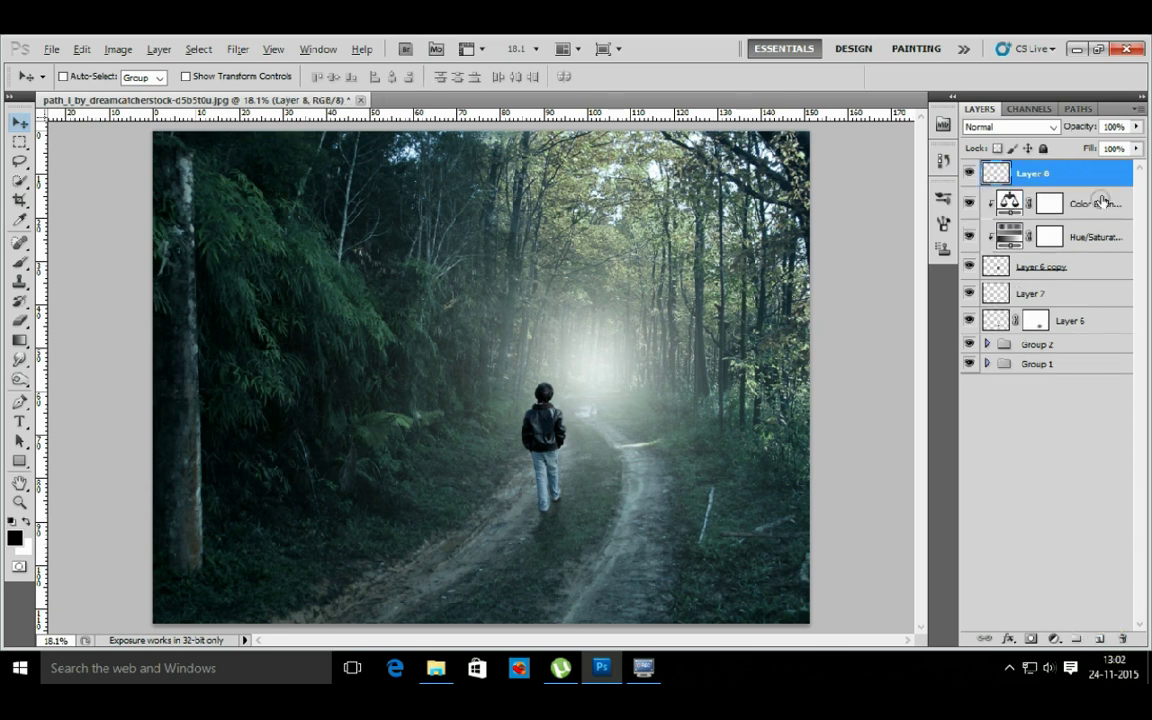
alt+click(1100, 188)
key(z)
drag(527, 437, 669, 455)
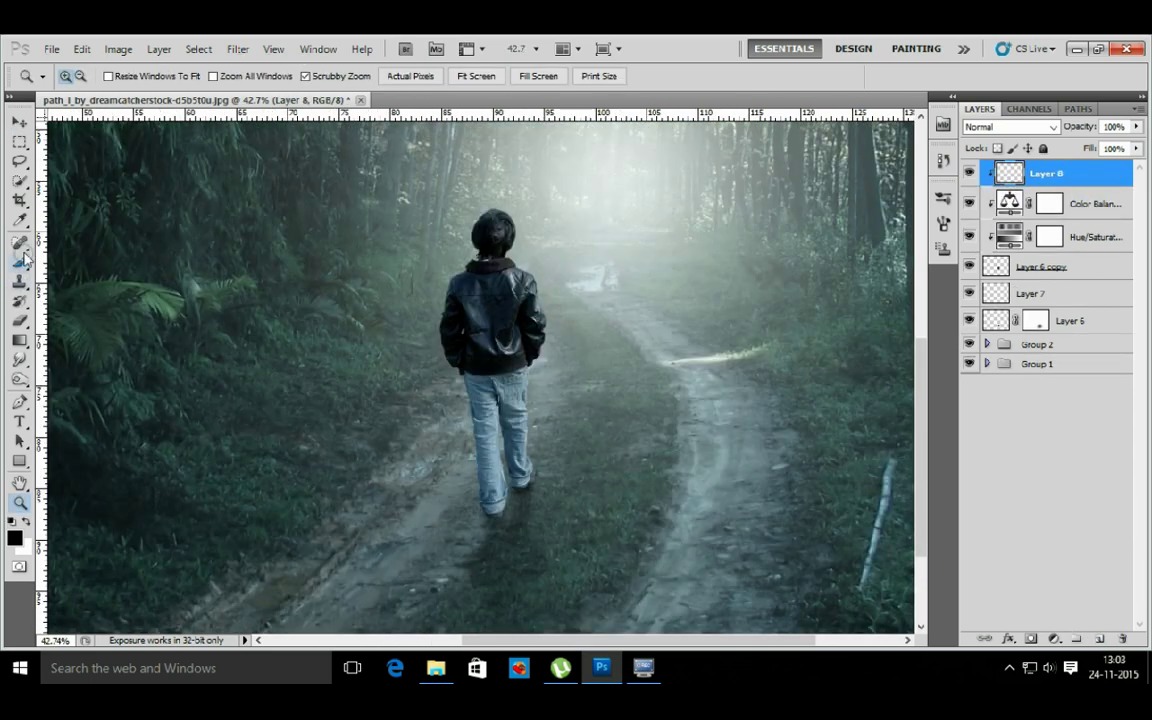
click(22, 260)
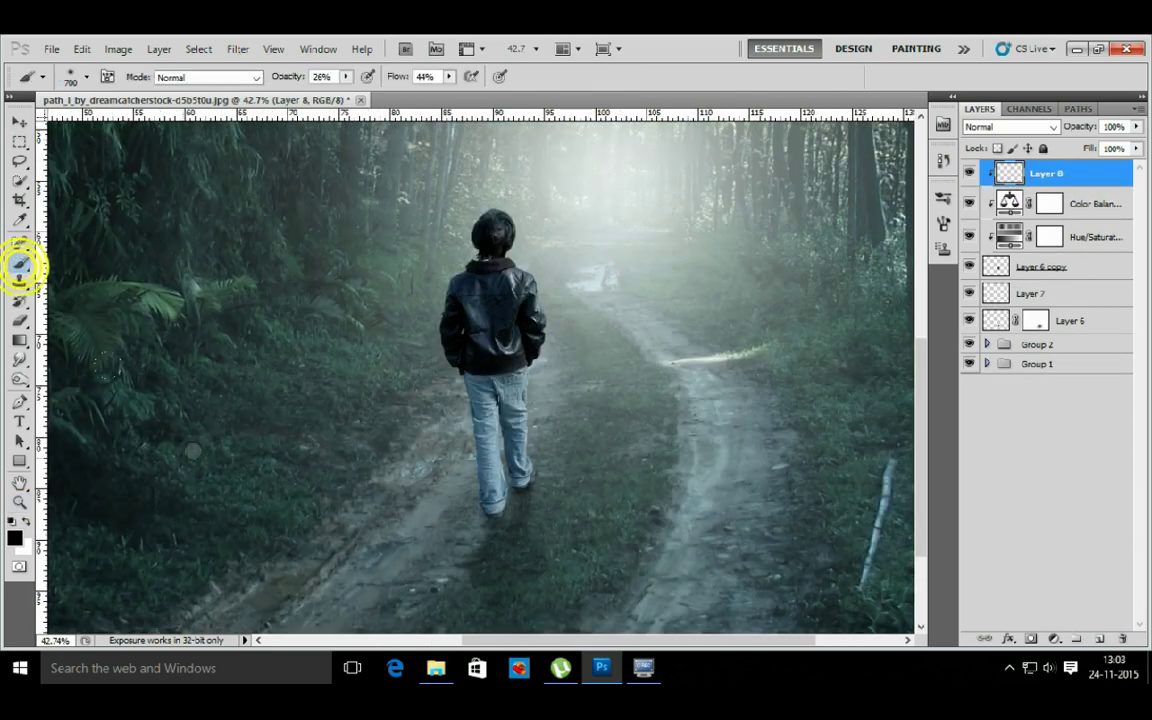
click(1010, 127)
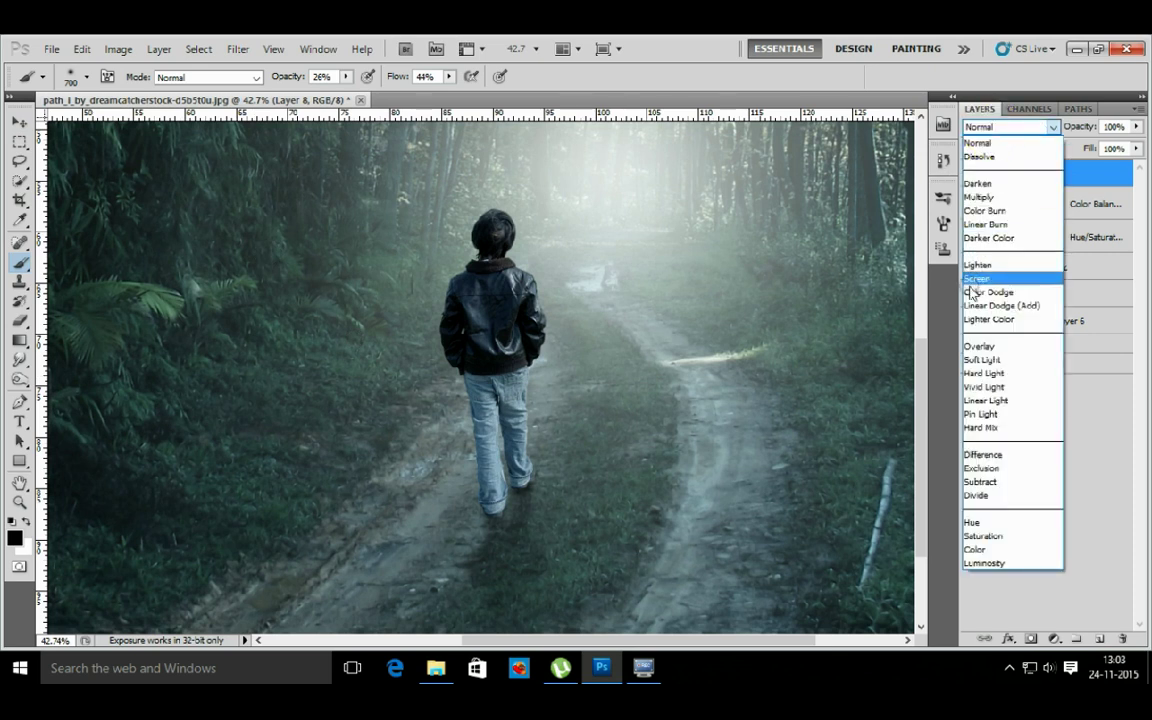
click(985, 194)
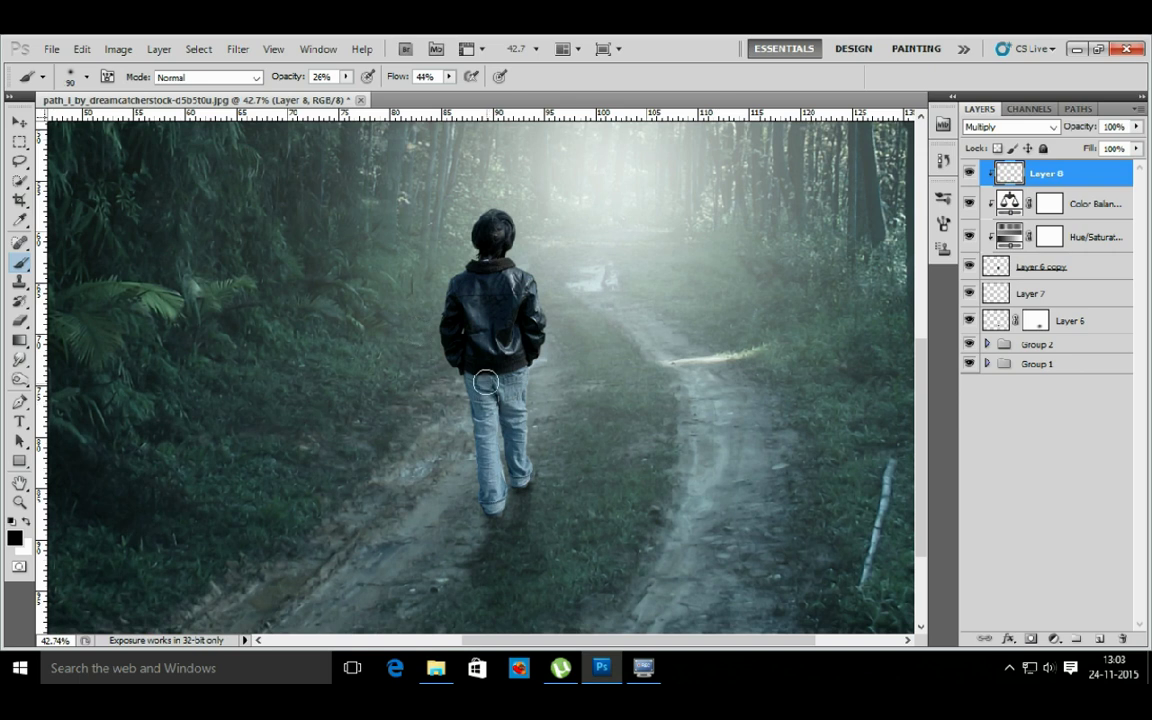
- Paint soft 26% black shading over the boy's head, jacket, jeans and feet
click(476, 411)
click(492, 470)
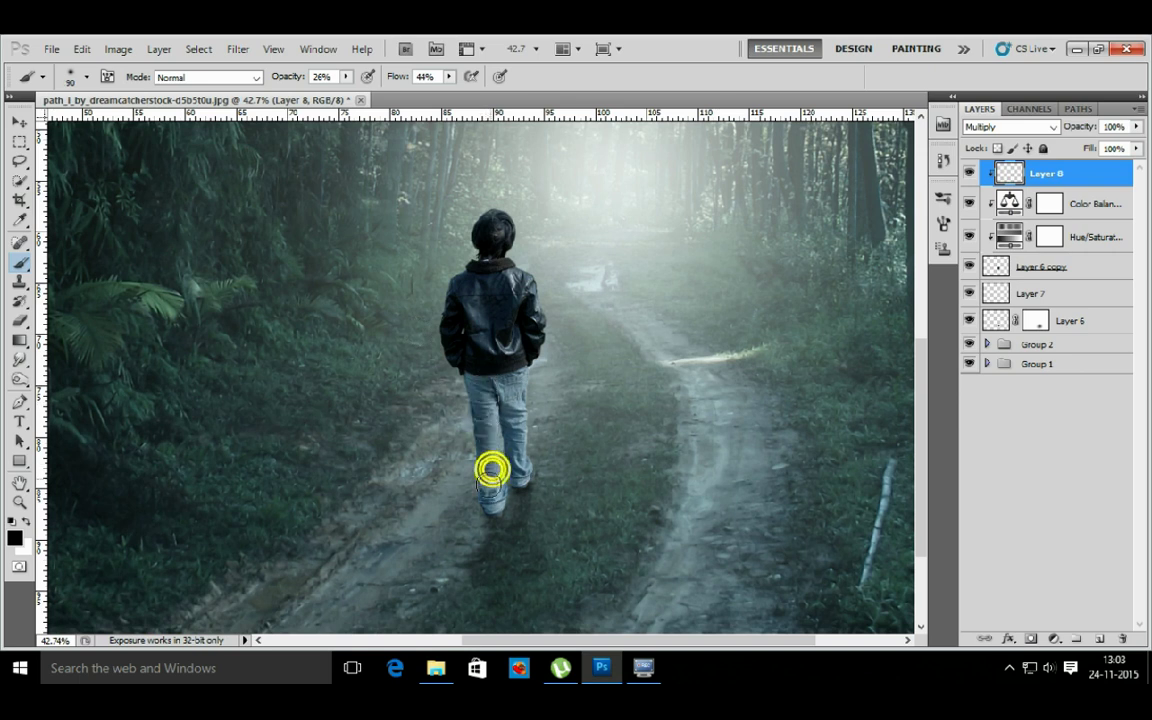
click(517, 477)
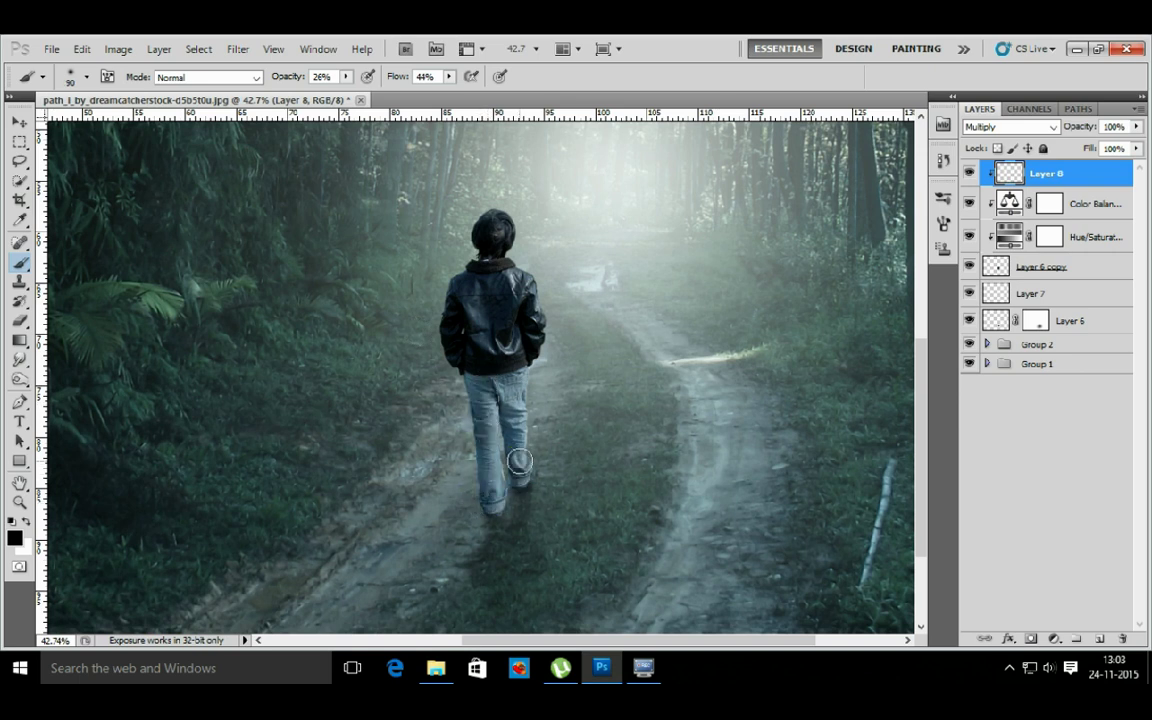
click(506, 375)
click(491, 475)
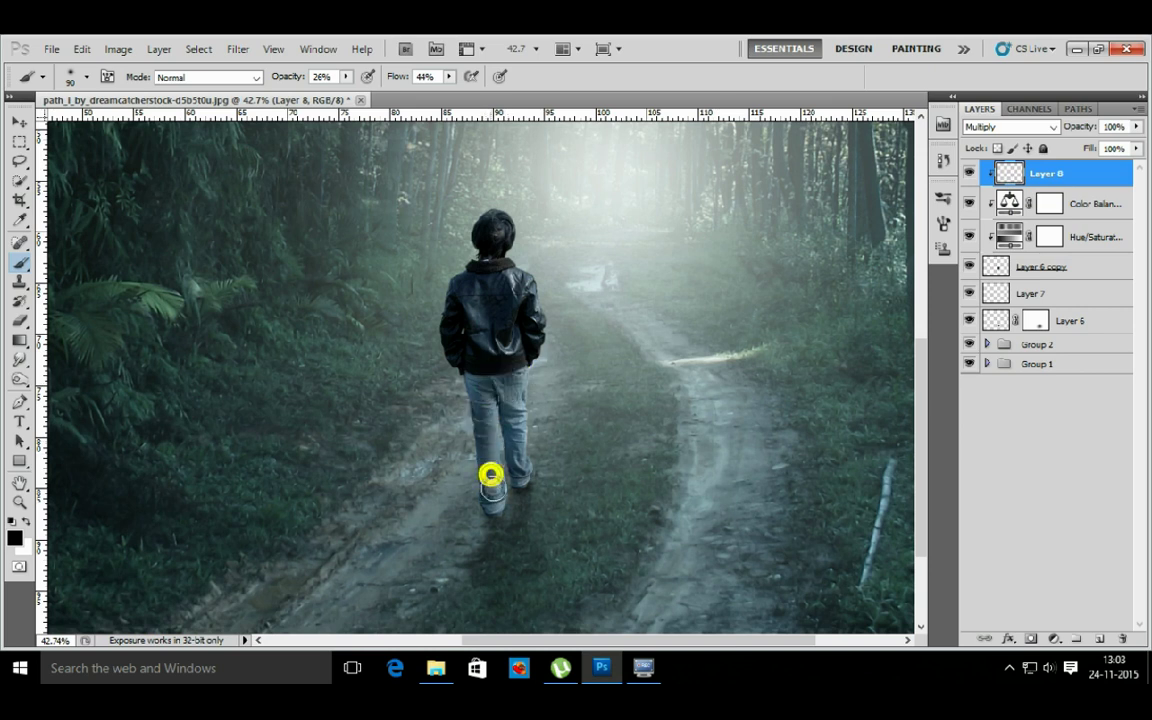
click(514, 380)
click(471, 306)
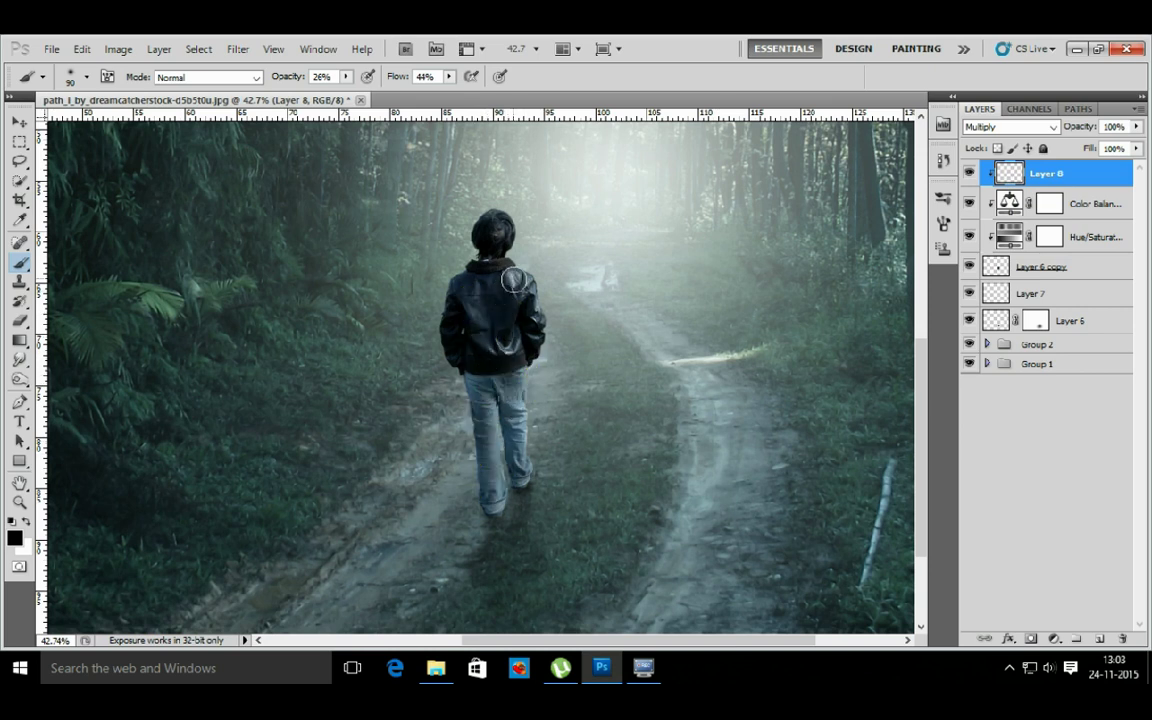
click(515, 283)
click(496, 239)
click(492, 266)
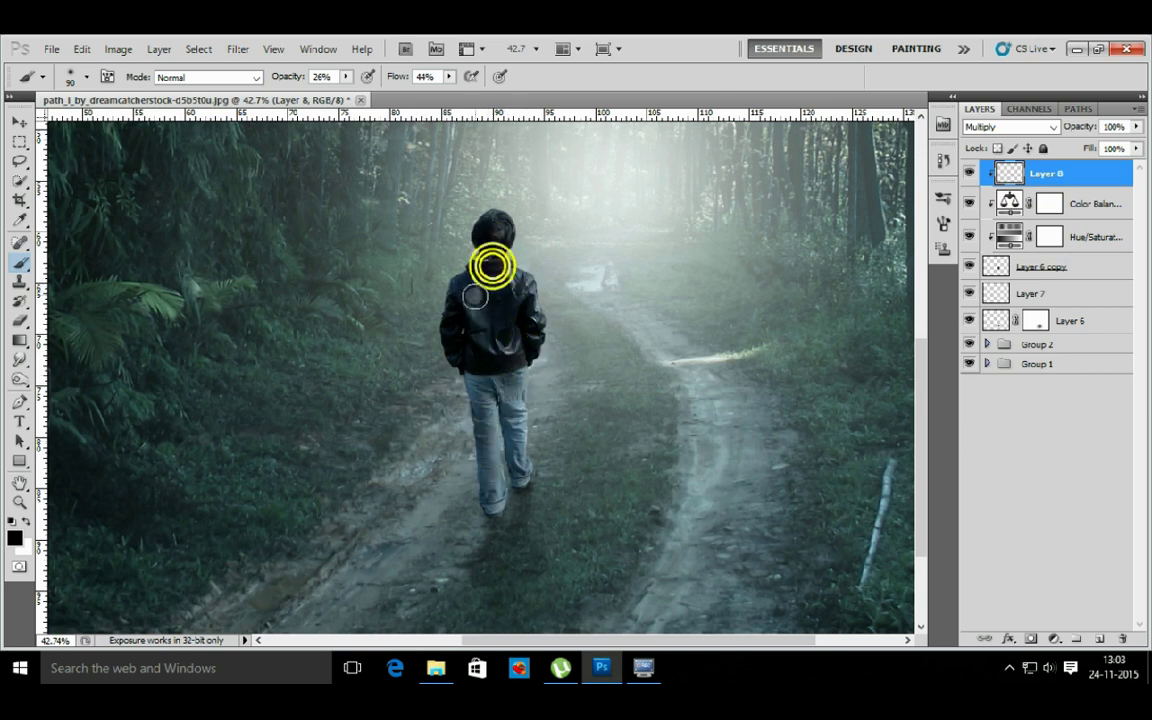
click(475, 297)
click(470, 380)
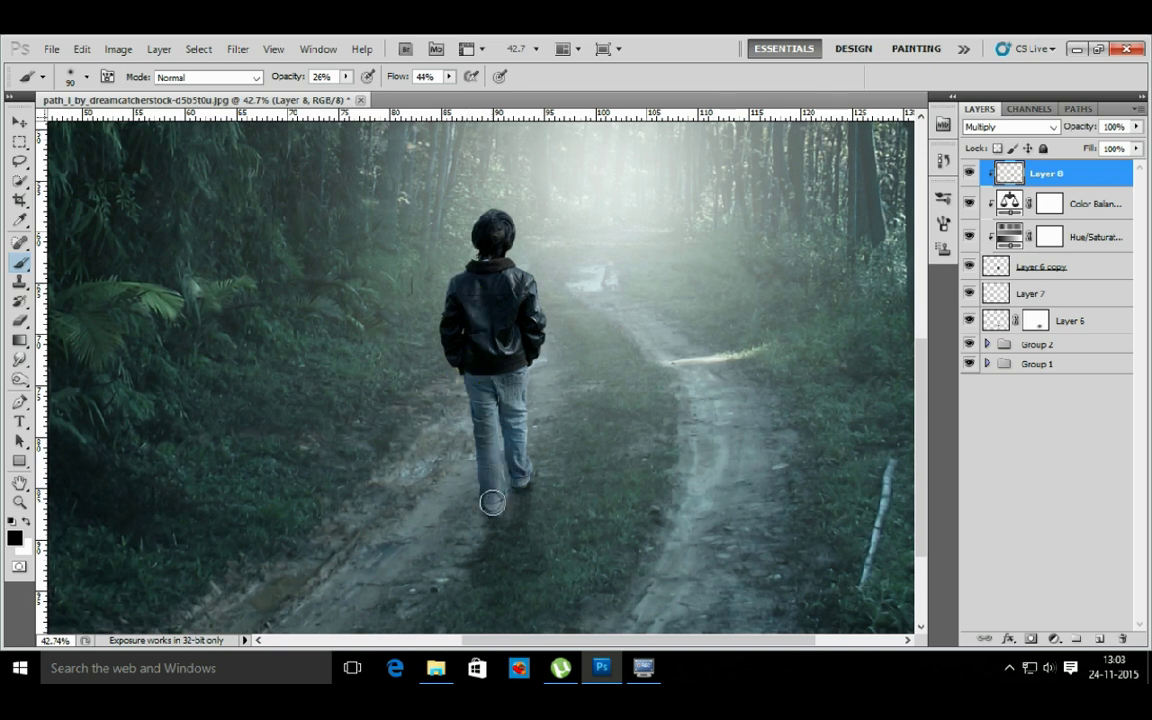
click(492, 503)
click(529, 477)
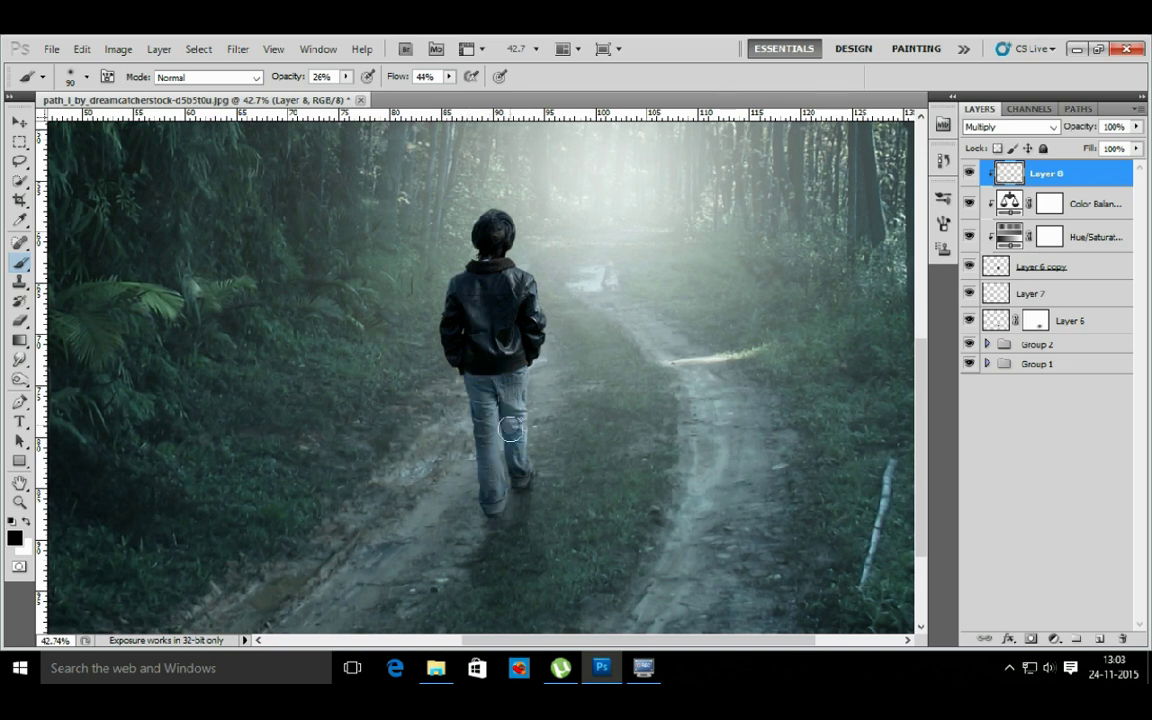
click(512, 440)
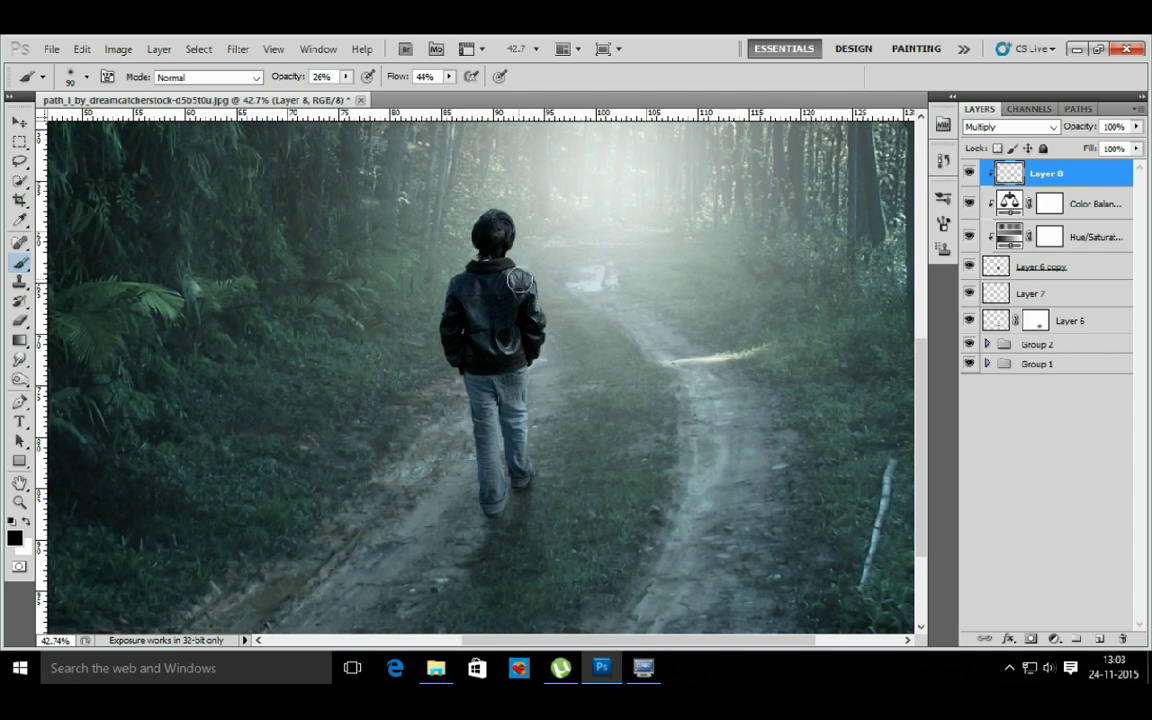
click(517, 337)
click(478, 334)
click(473, 303)
click(511, 270)
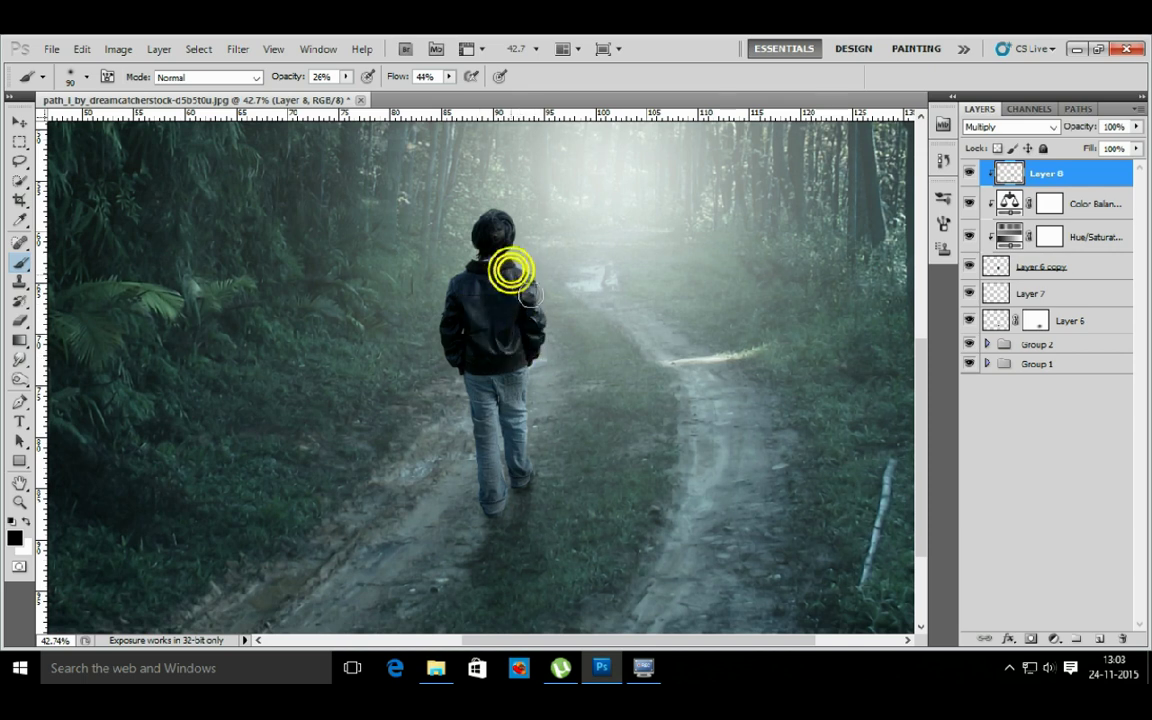
click(522, 313)
click(482, 391)
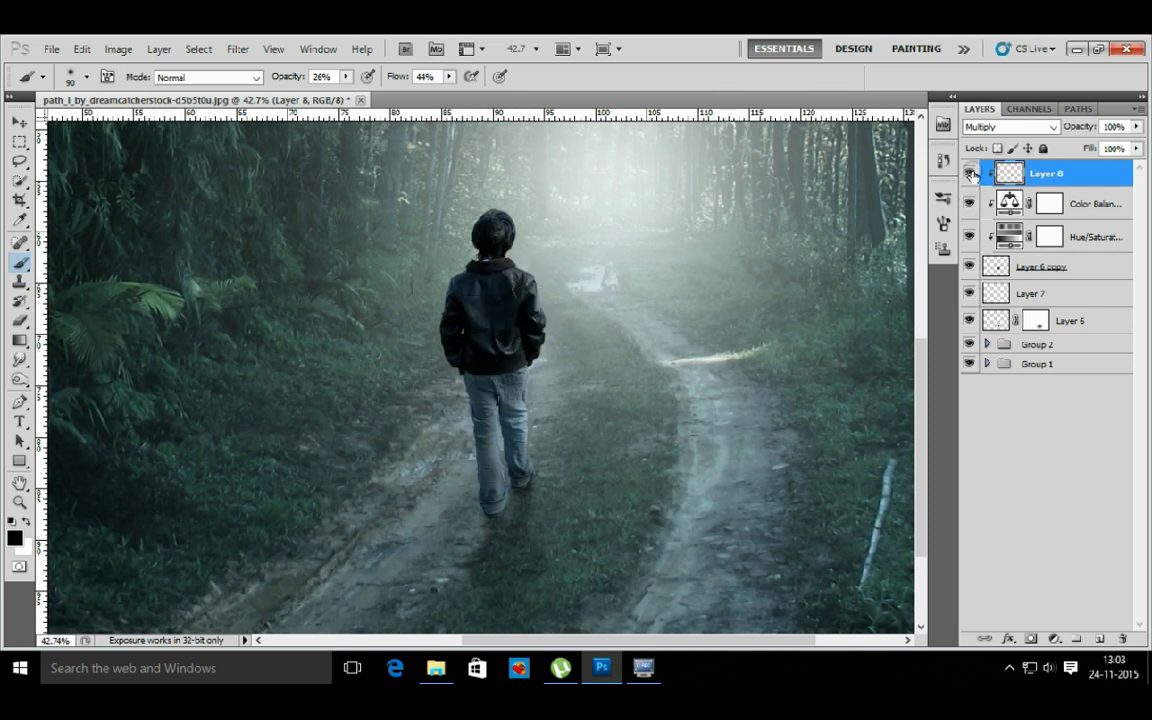
click(969, 174)
click(969, 174)
- Add a clipped Gradient Map using the purple-to-orange preset
click(1055, 639)
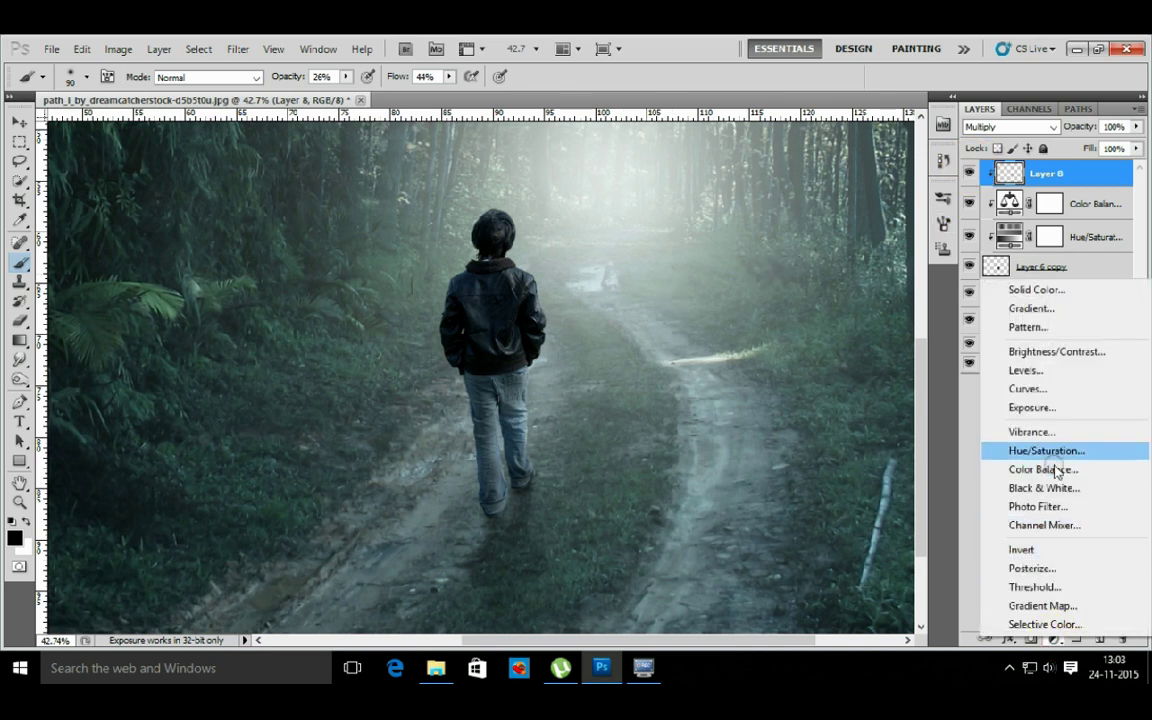
click(1040, 605)
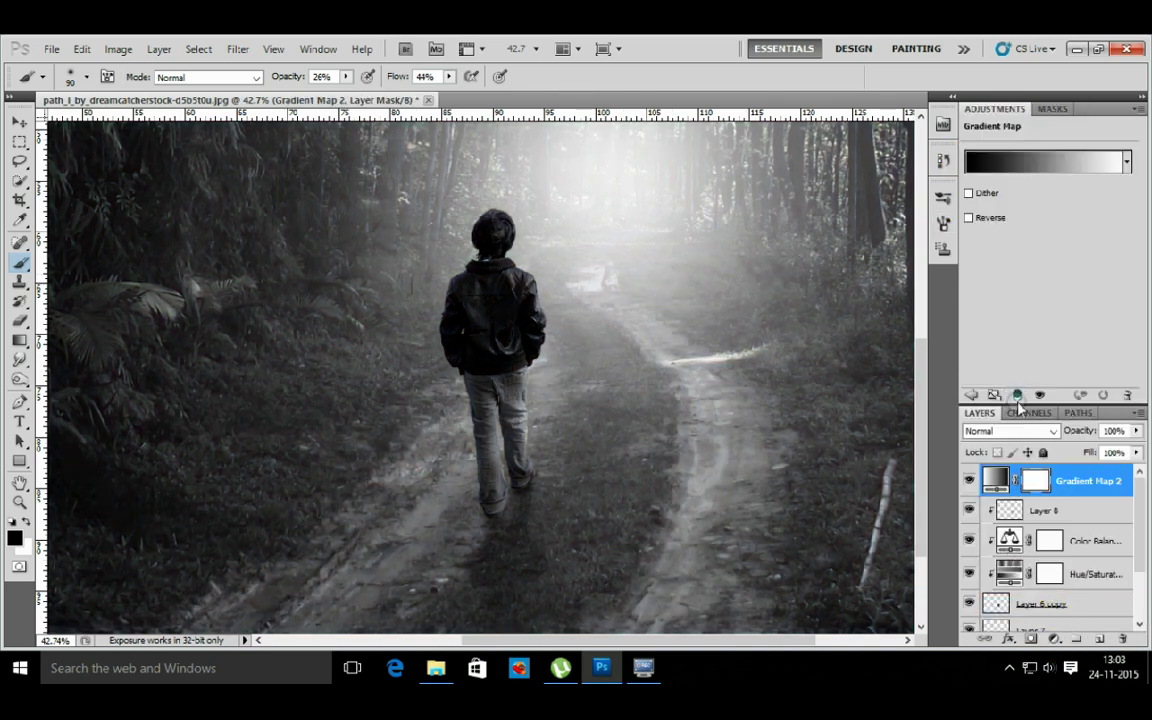
click(1018, 397)
click(1127, 162)
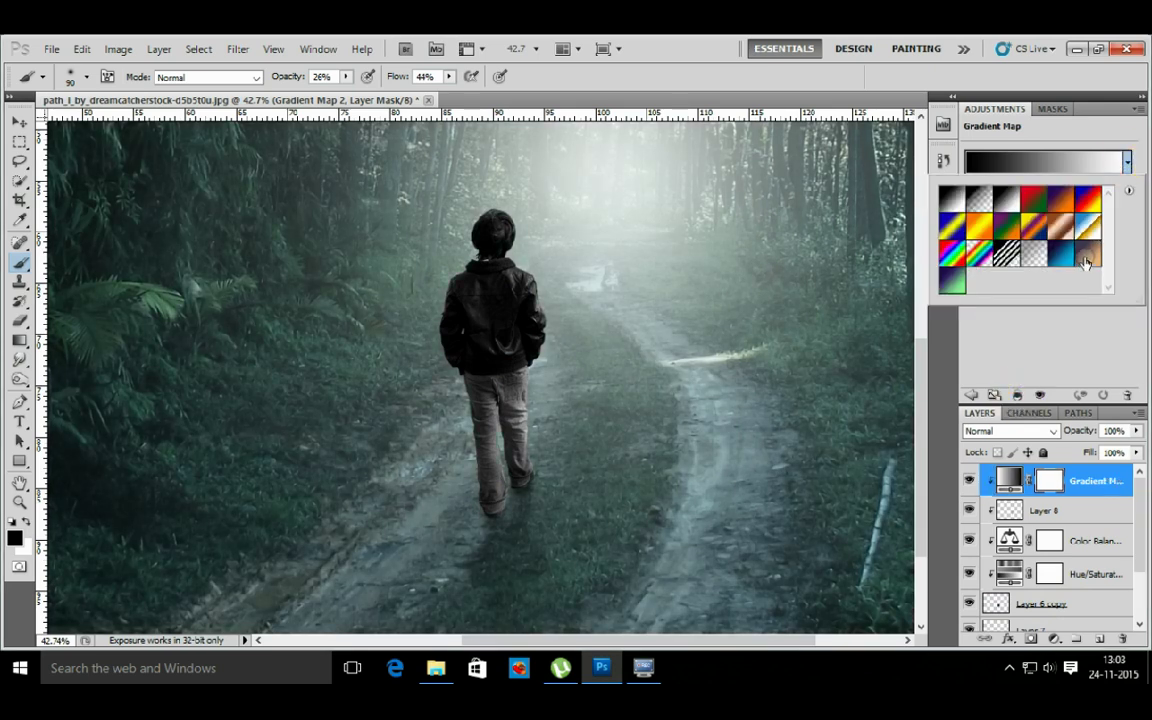
click(1085, 258)
click(1018, 160)
click(1018, 160)
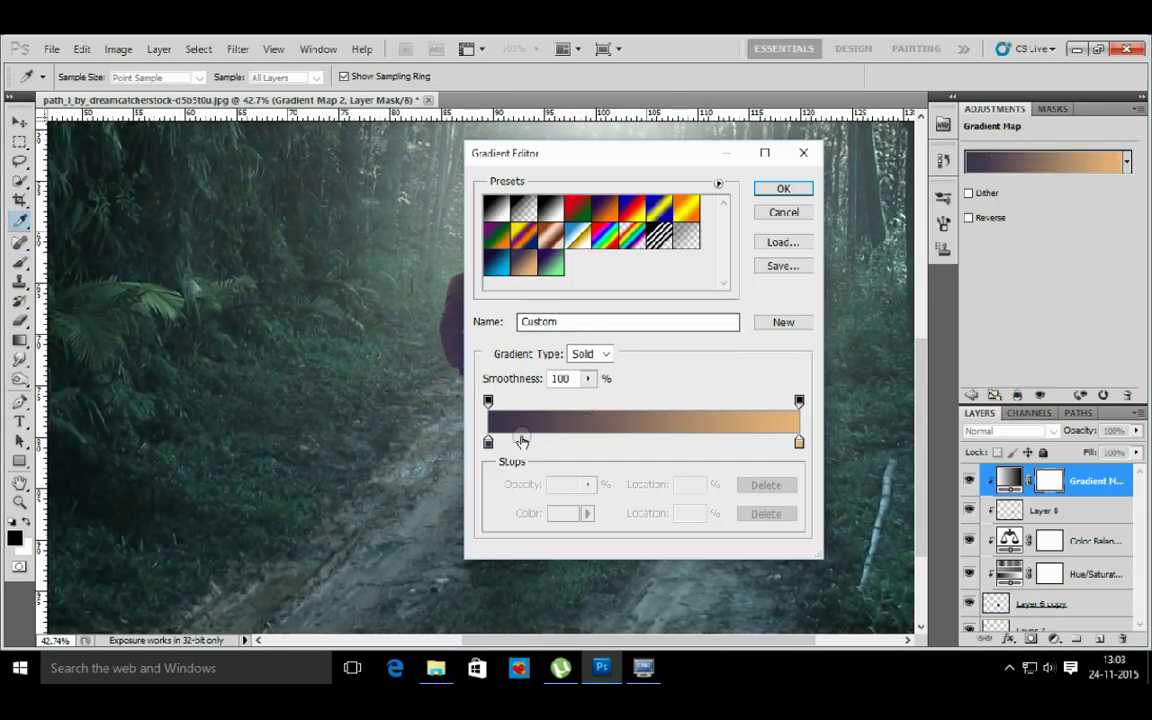
click(790, 188)
- Blend Gradient Map 2 in Lighten mode at 20% opacity and close the Adjustments panel
click(1005, 432)
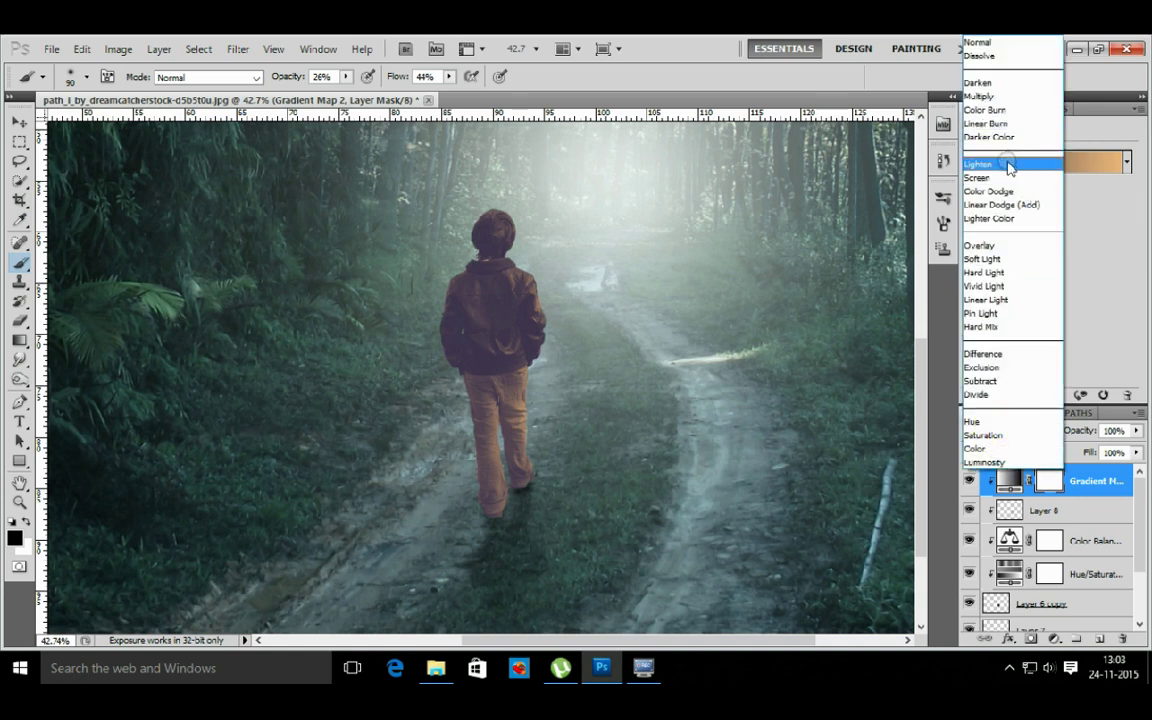
click(1007, 165)
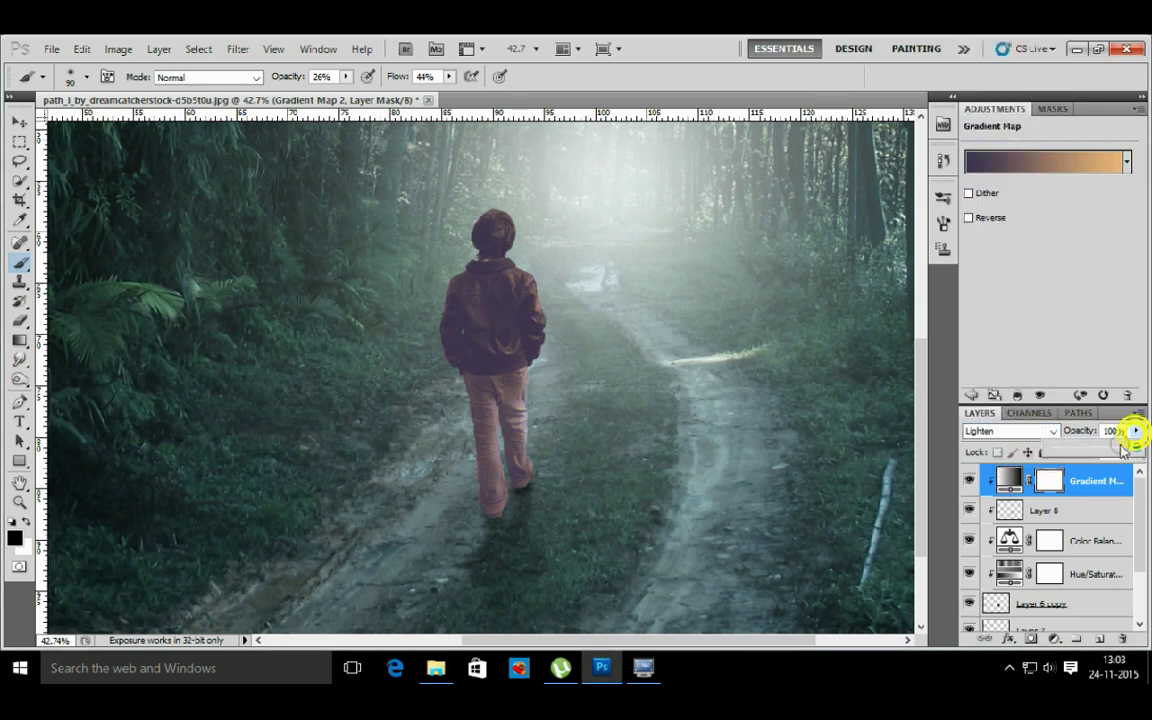
drag(1136, 430, 1066, 452)
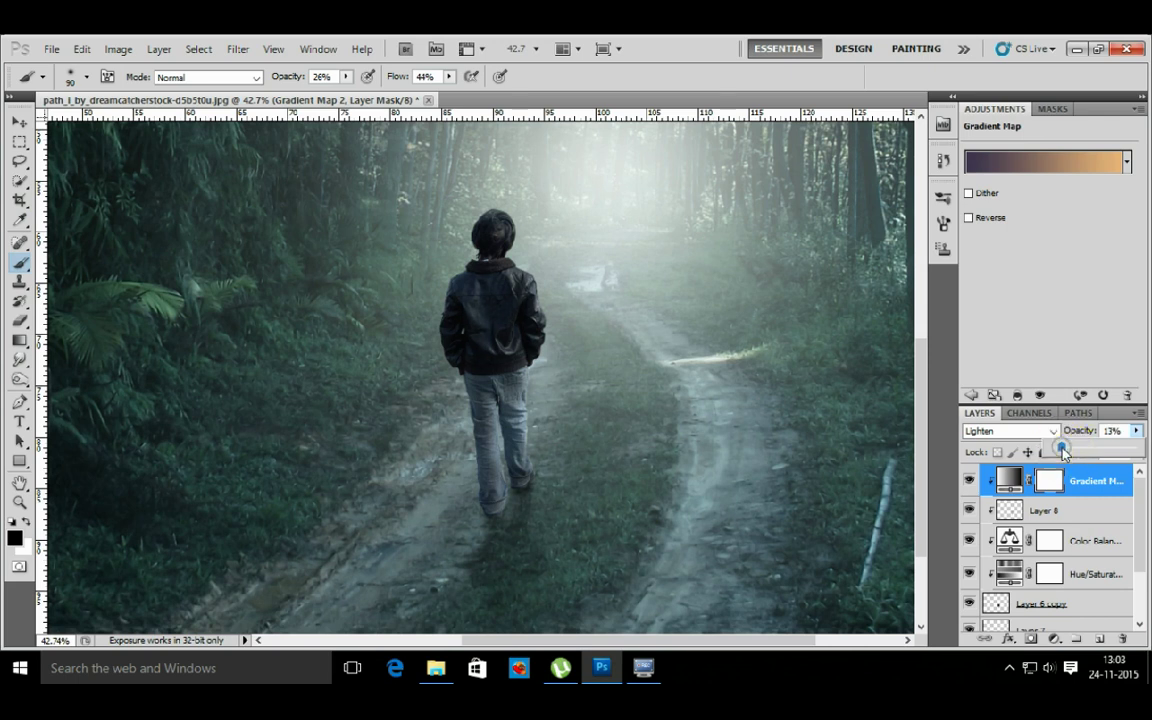
click(1139, 108)
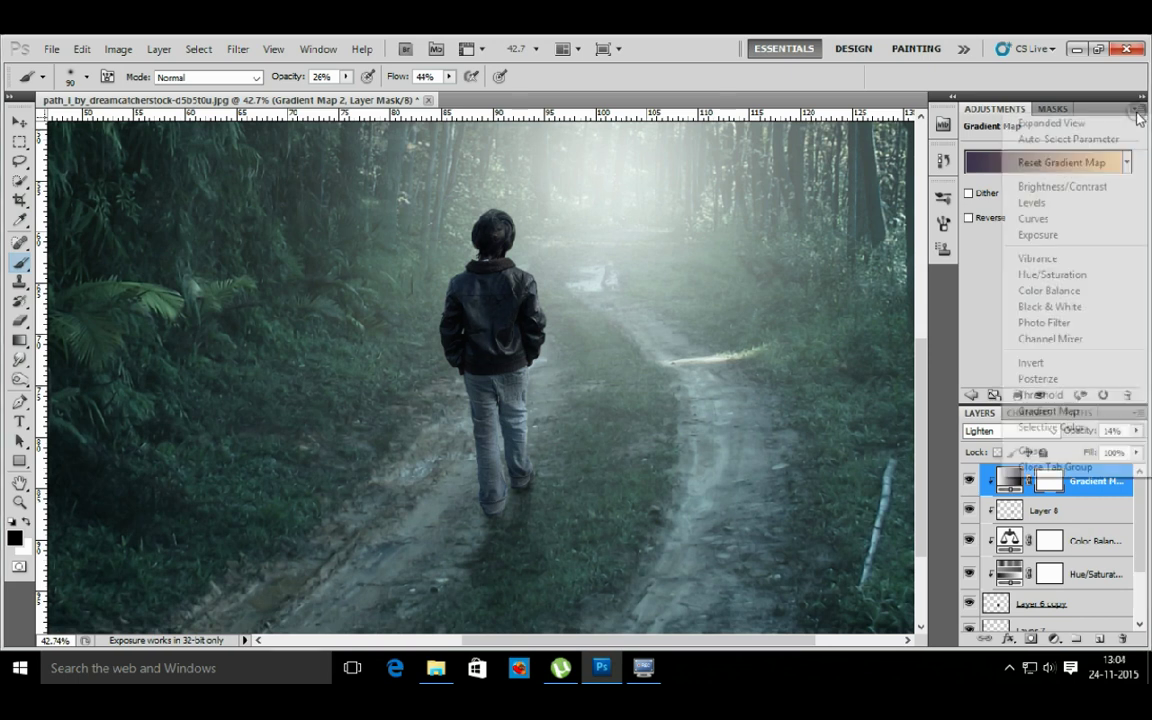
click(1010, 466)
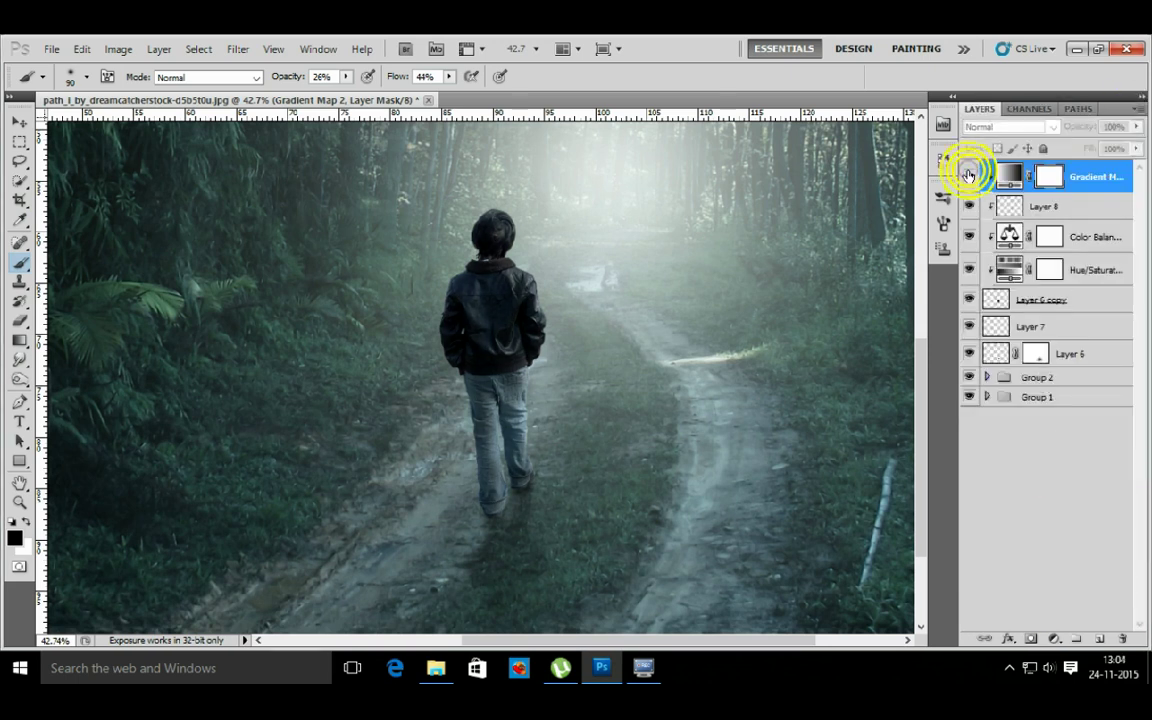
click(1136, 127)
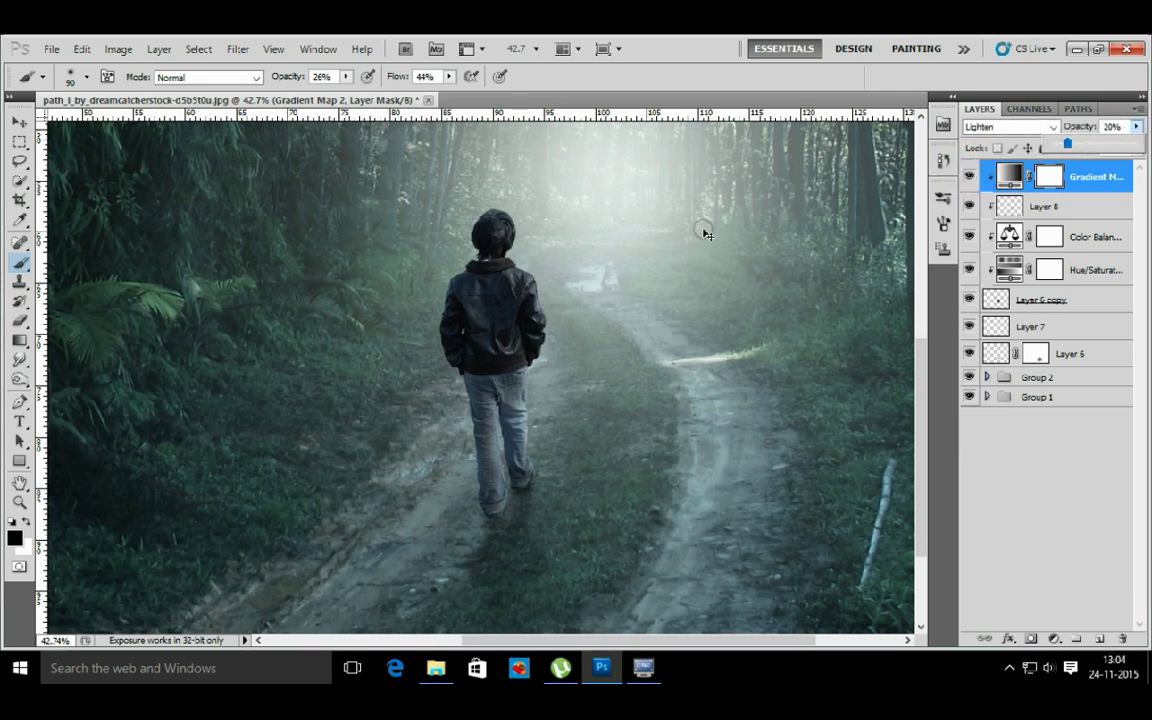
click(17, 121)
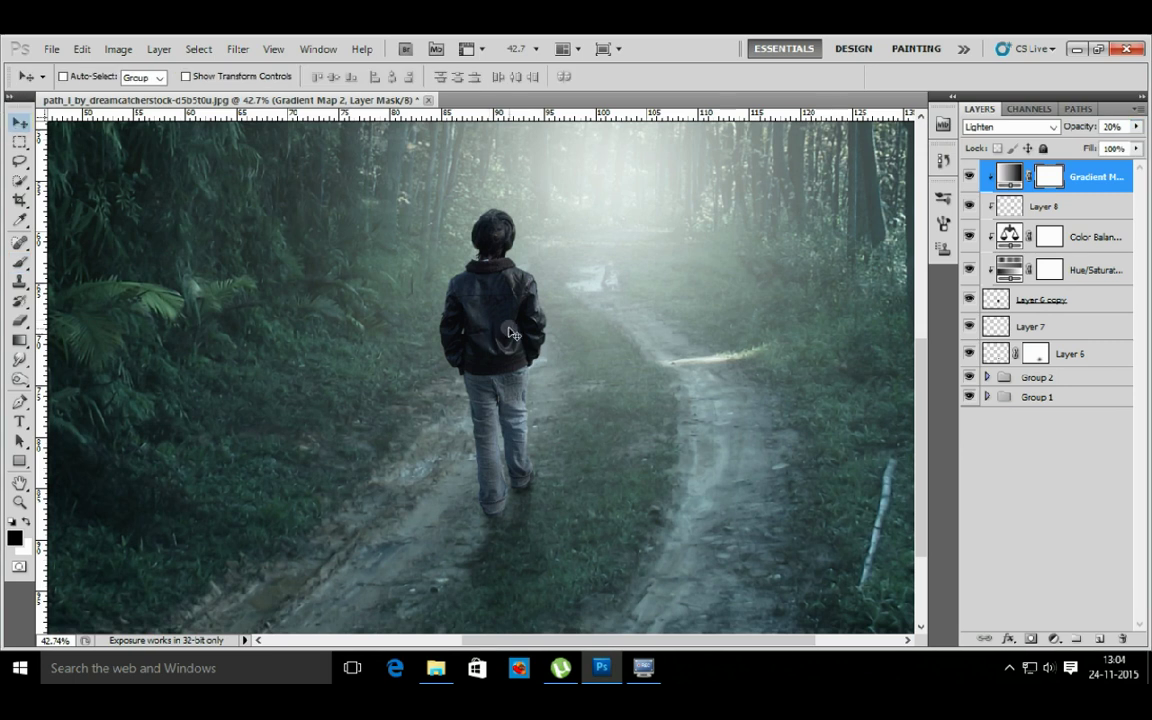
key(ctrl+0)
click(969, 176)
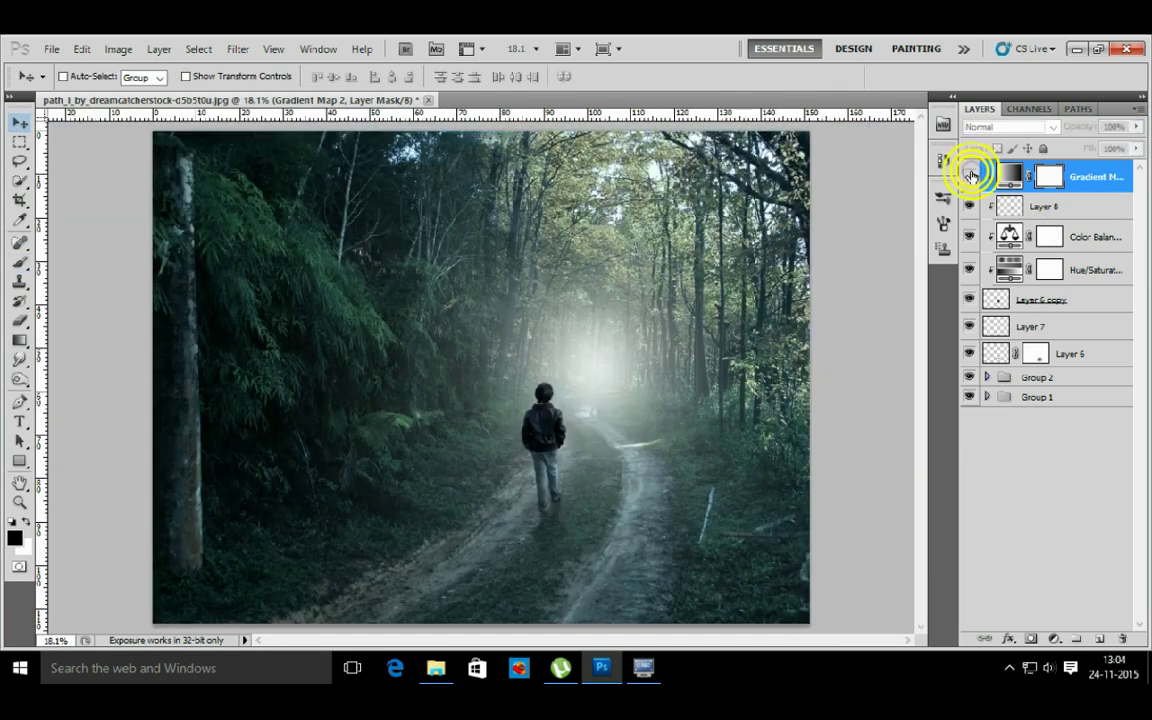
click(969, 176)
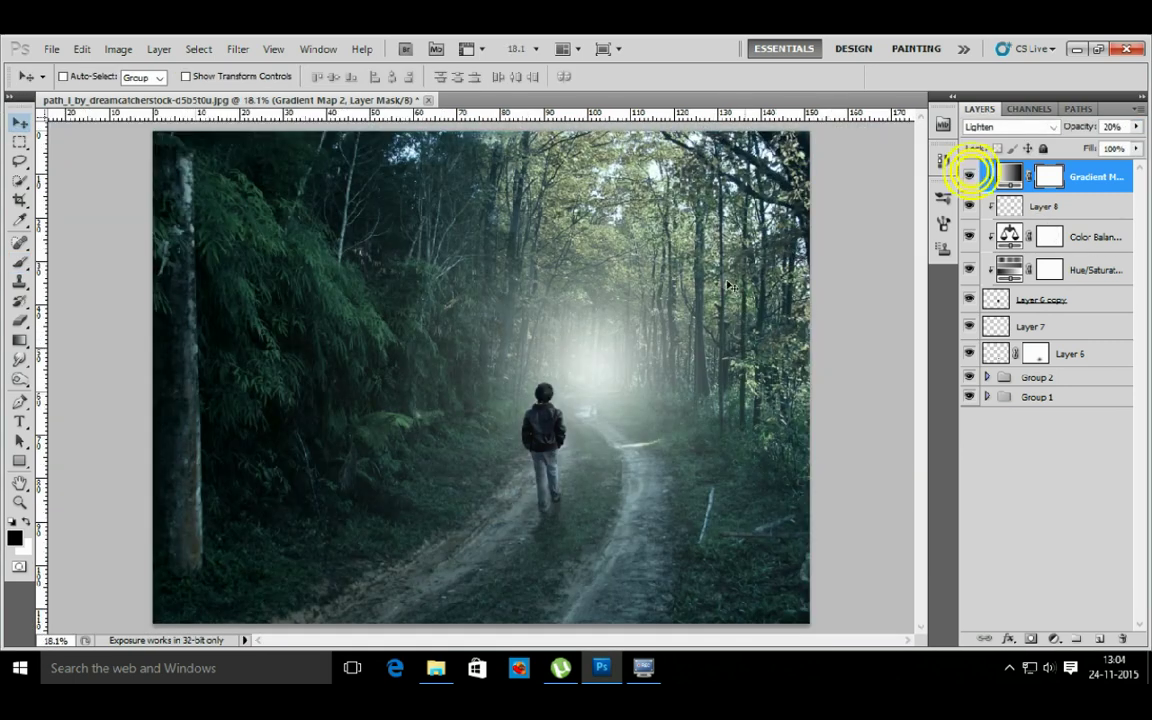
- Add a black-to-white gradient map at 38% opacity and close the Adjustments panel group
click(1052, 639)
click(1057, 608)
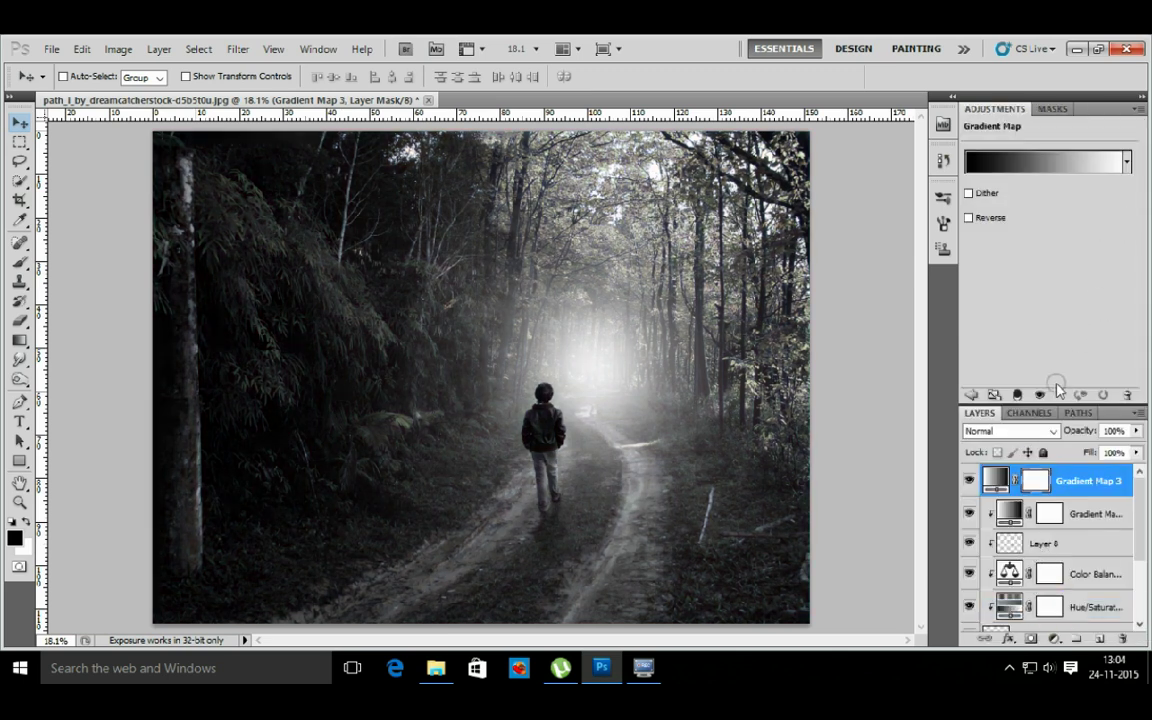
drag(1136, 430, 1093, 452)
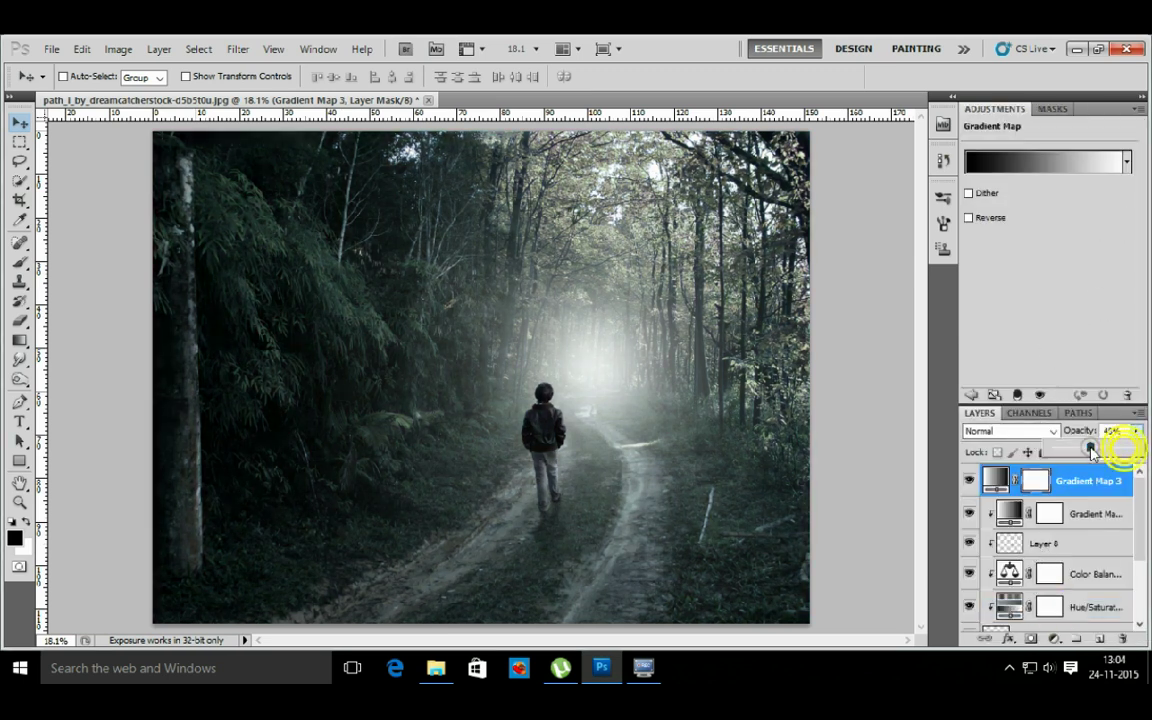
click(971, 479)
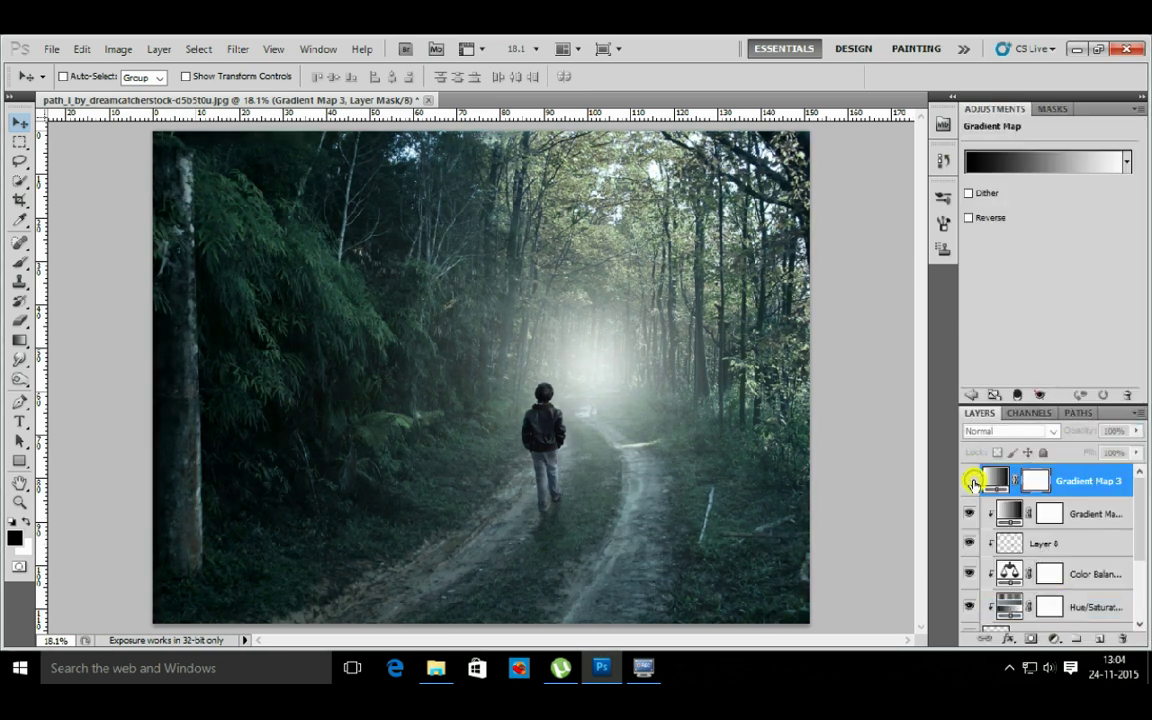
click(1142, 110)
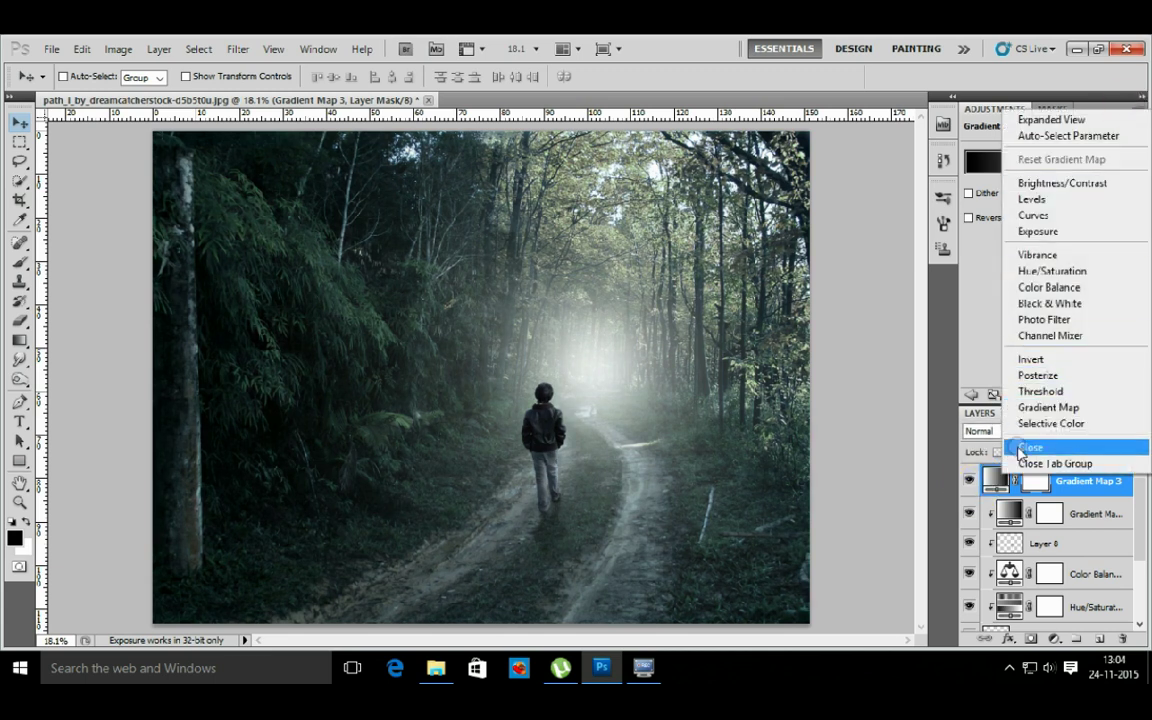
click(930, 420)
- Add Gradient Map 4 and bring up its gradient presets
click(1053, 640)
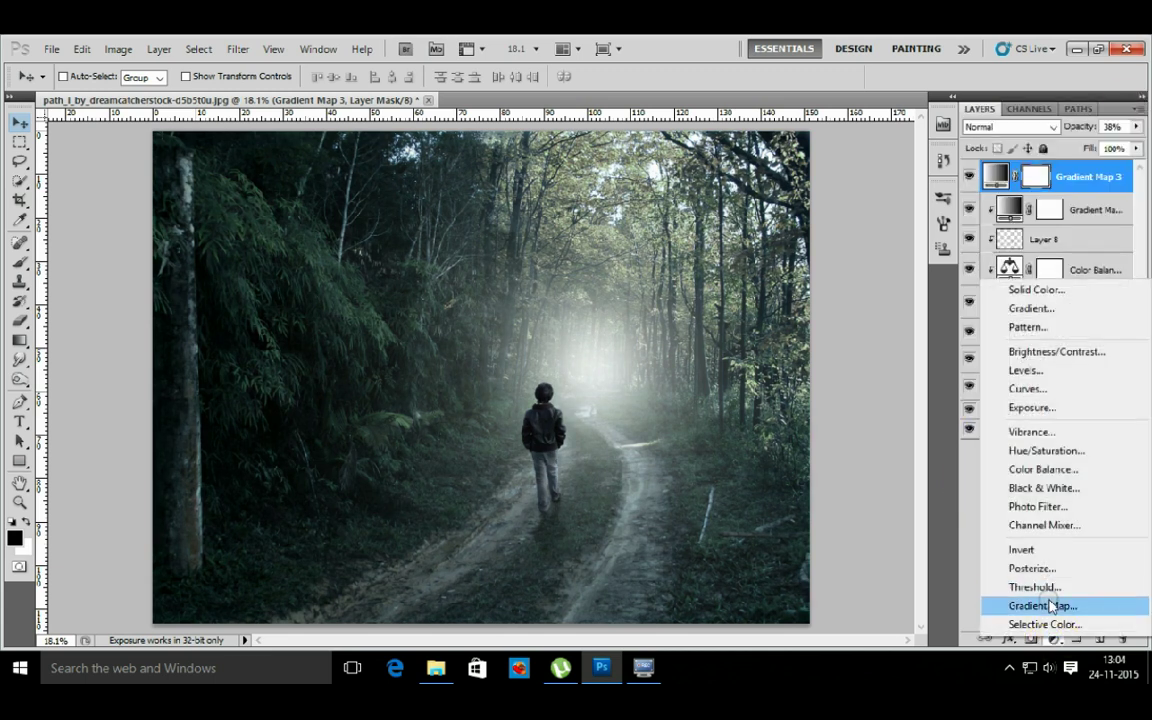
click(1028, 596)
click(1127, 164)
- Give Gradient Map 4 the violet-to-orange preset in Soft Light at 57% opacity
click(1060, 199)
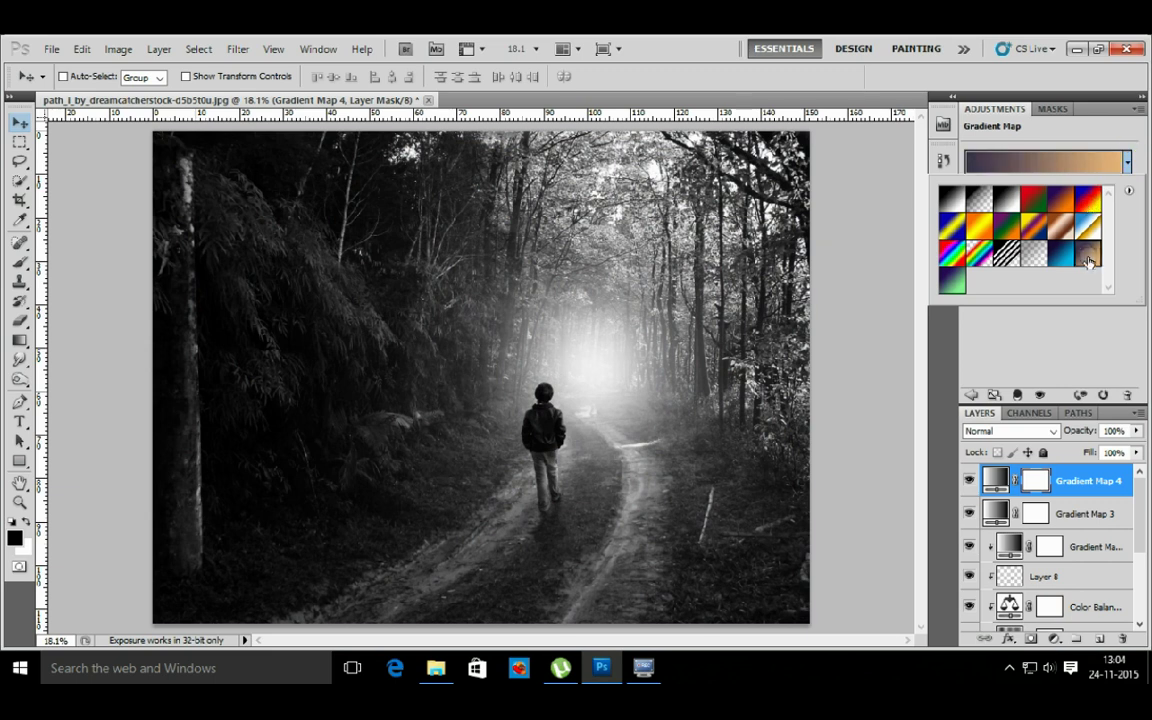
click(1027, 432)
click(1016, 257)
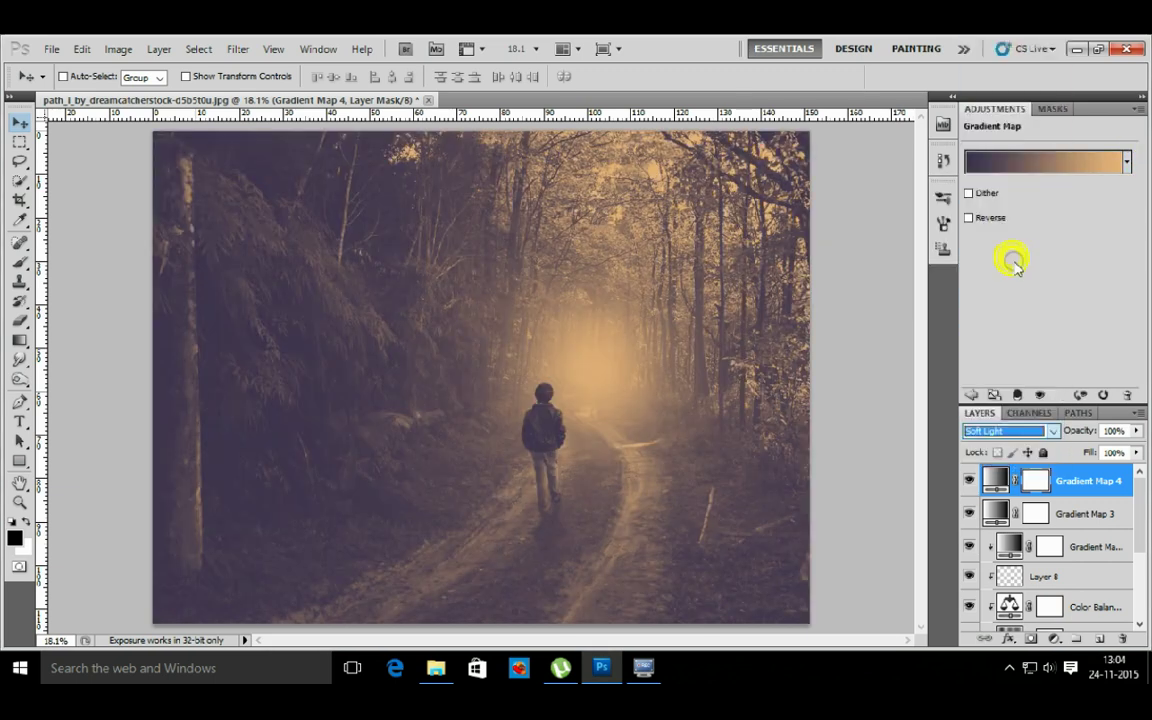
click(968, 481)
click(968, 481)
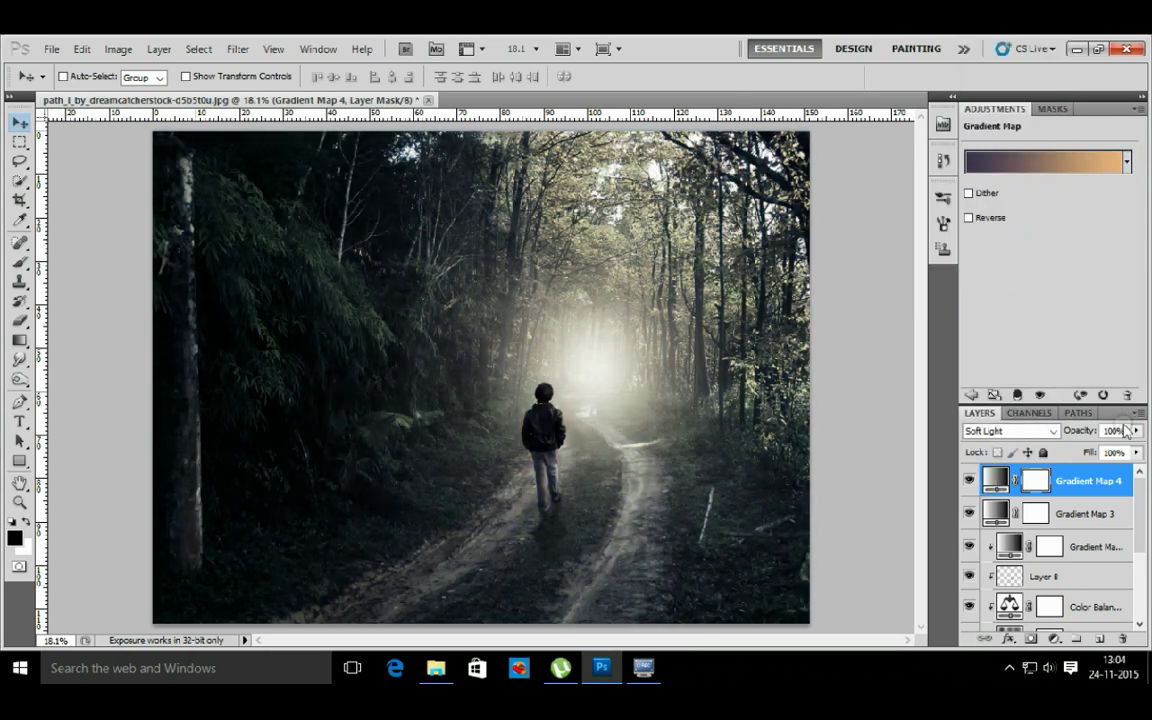
drag(1136, 431, 1100, 449)
click(1138, 108)
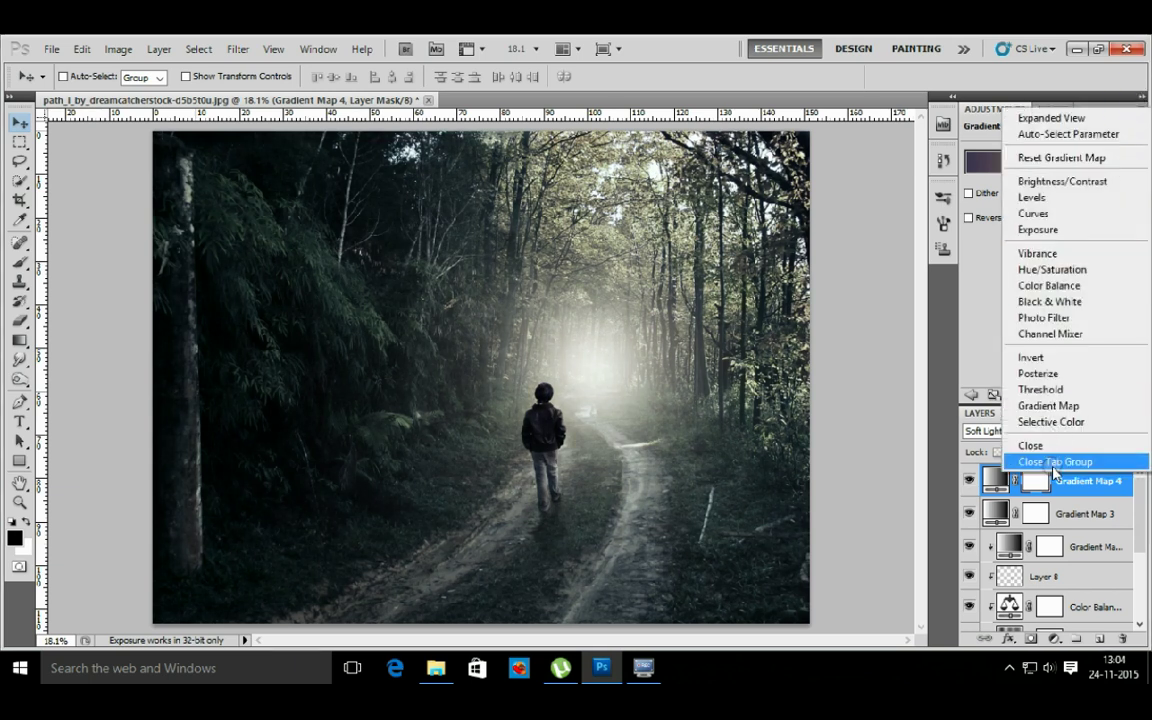
click(1041, 463)
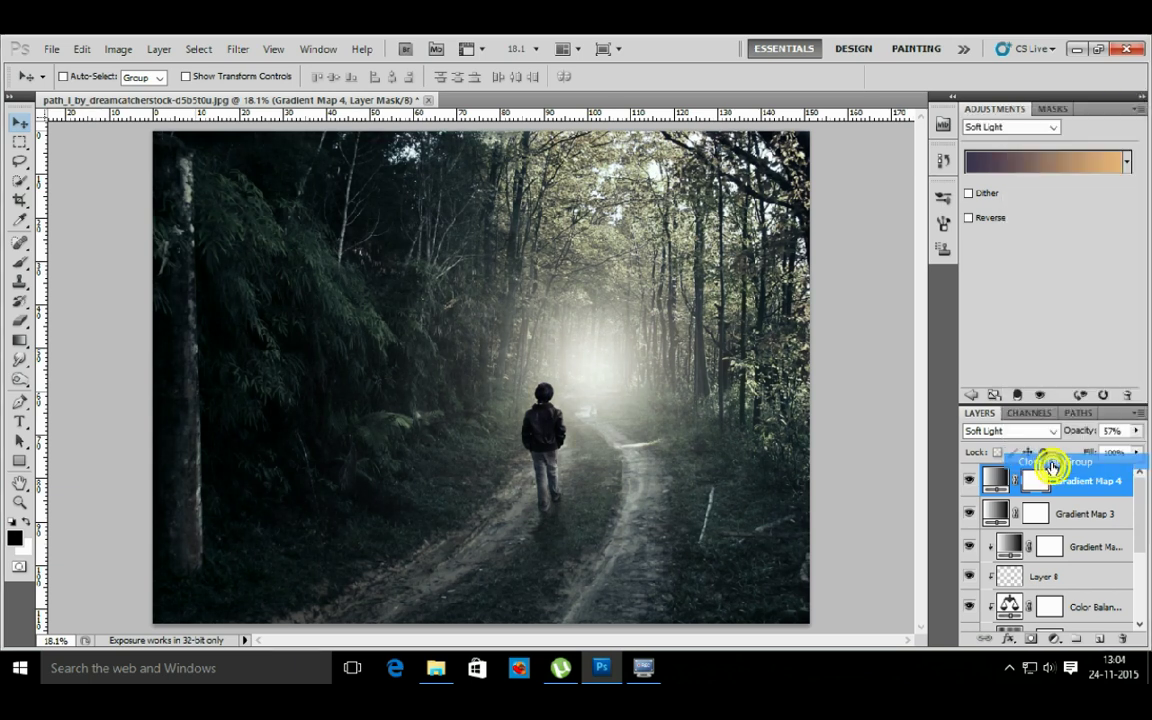
- Select the branches PNG in File Explorer and show its context menu
click(436, 668)
click(822, 392)
right_click(825, 392)
mouse_move(800, 360)
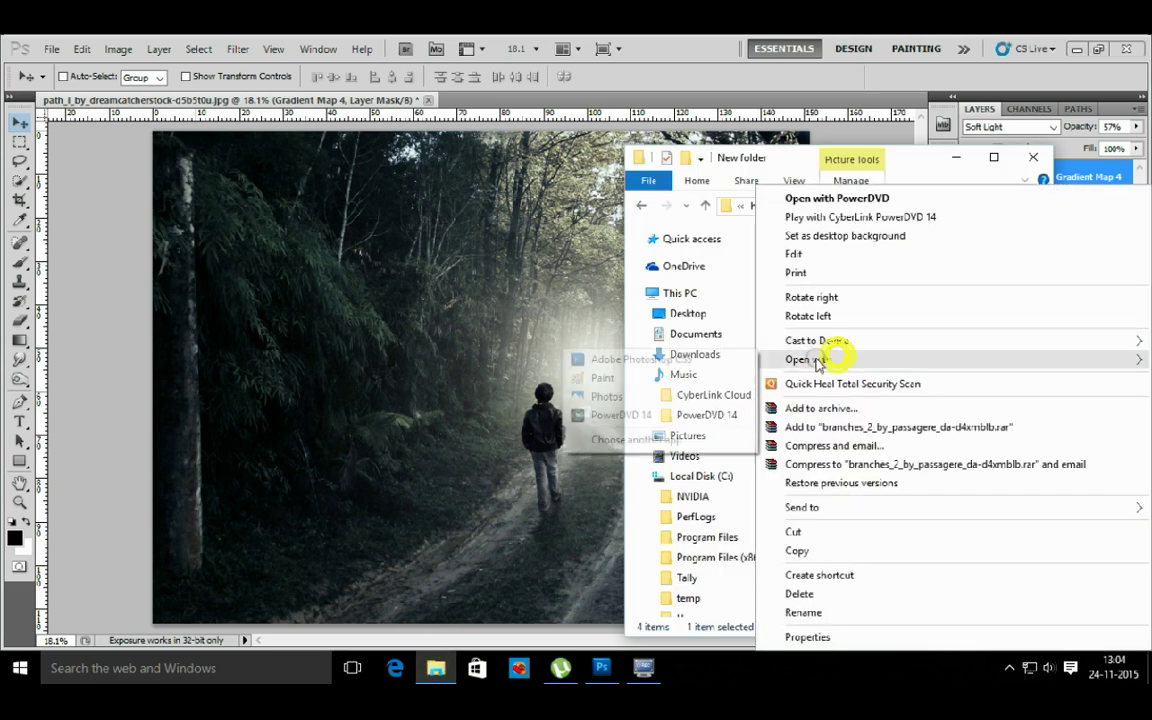
- Open the branches image in Photoshop, copy it into the forest path document, and flip it horizontally
click(689, 360)
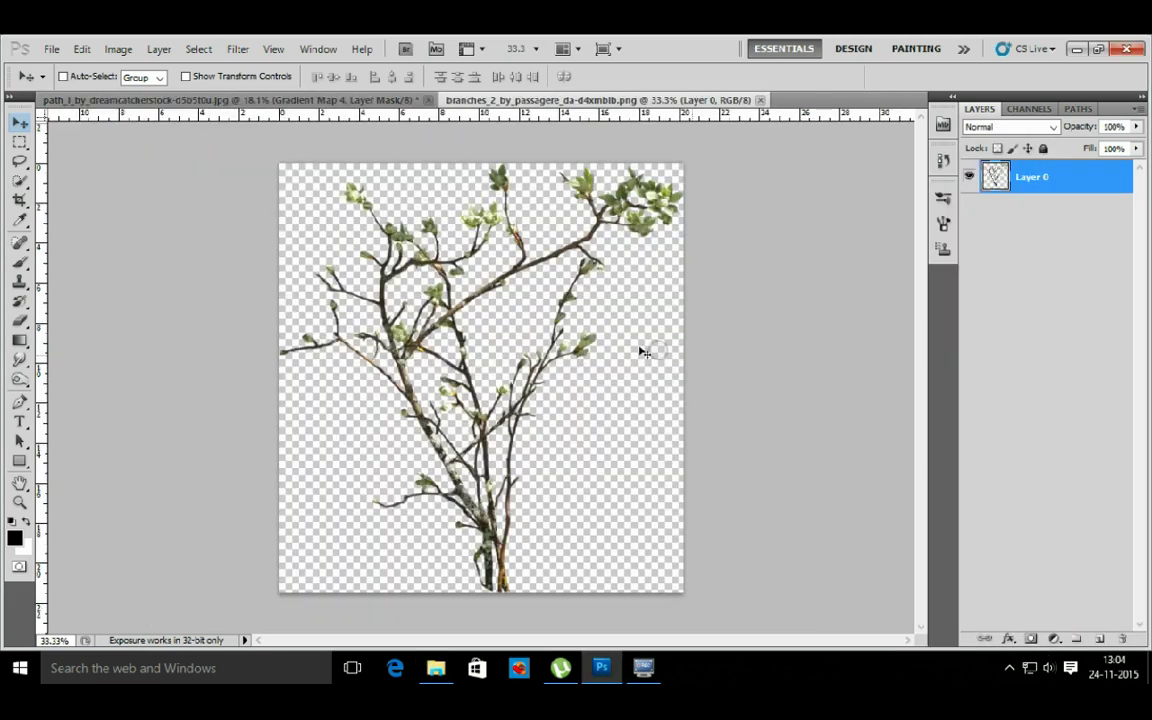
drag(358, 287, 569, 411)
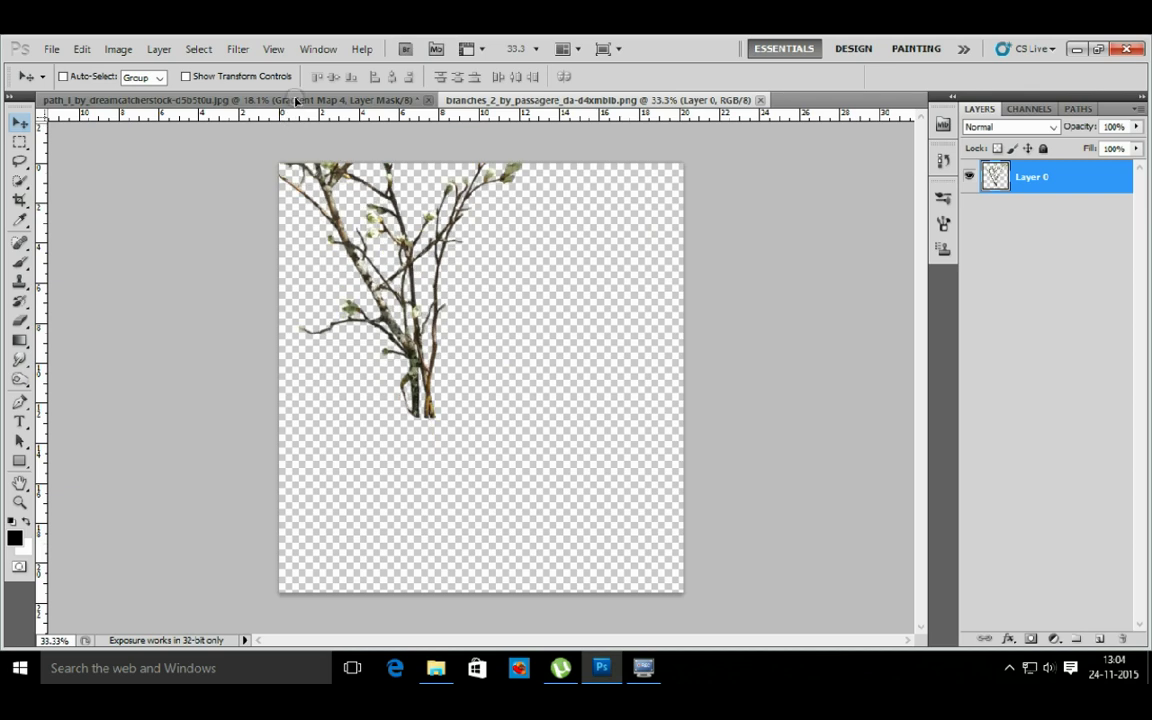
key(ctrl+t)
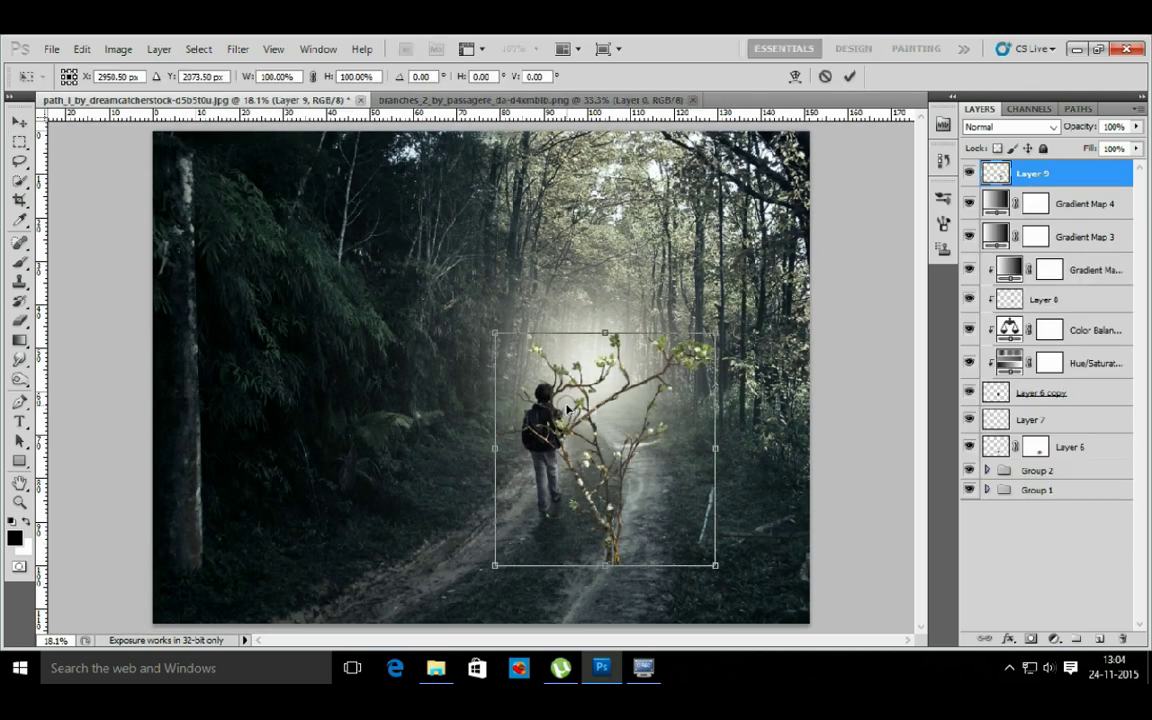
right_click(628, 405)
click(690, 298)
- Scale the branches to about 146%, tilt them about 9 degrees, and place them on the right edge
drag(610, 420, 705, 448)
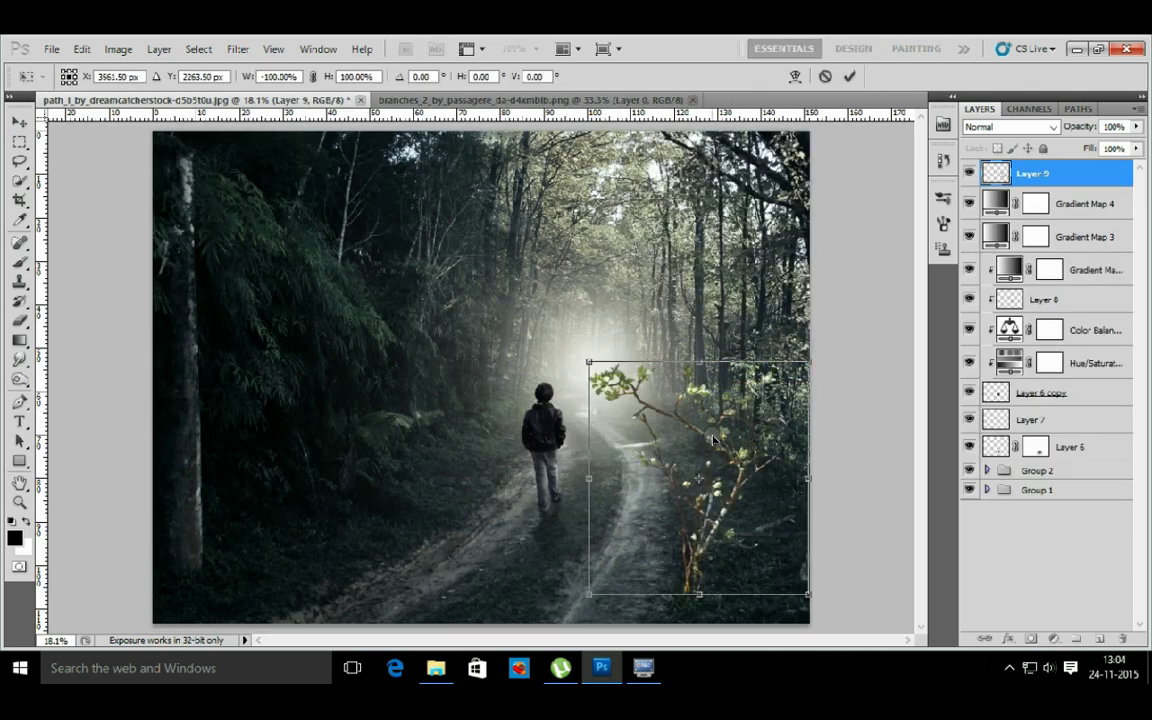
drag(590, 362, 489, 257)
drag(743, 433, 825, 459)
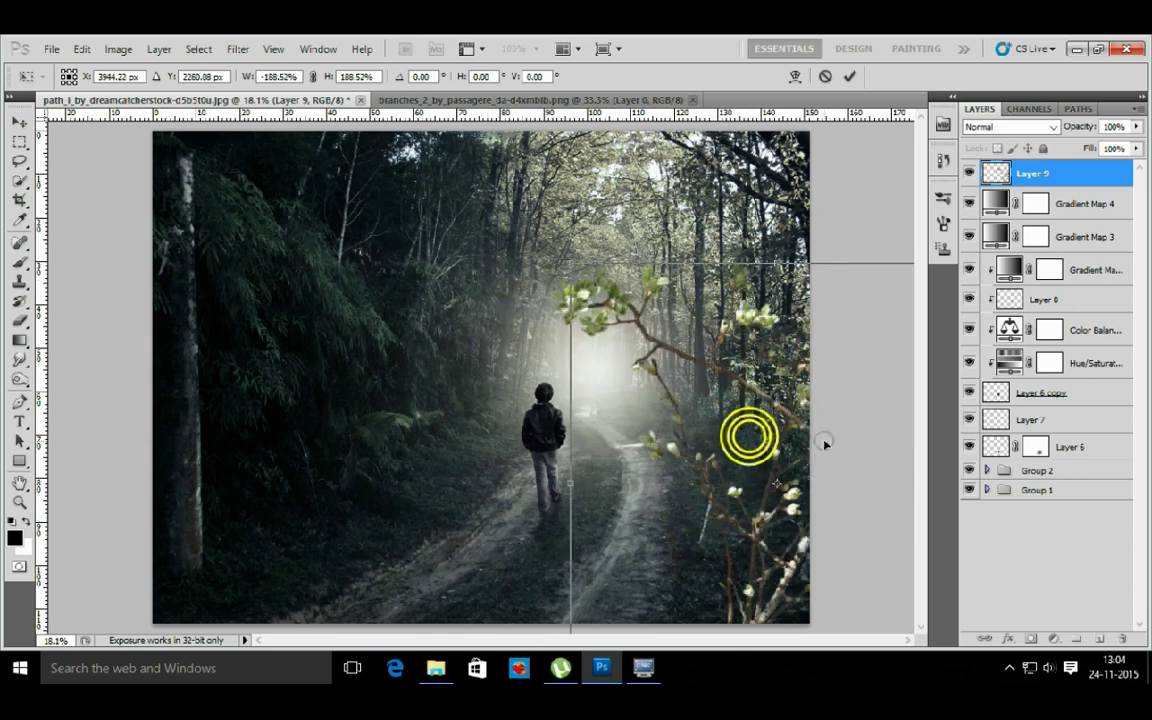
mouse_move(572, 283)
mouse_down()
mouse_move(590, 318)
mouse_move(603, 310)
mouse_up()
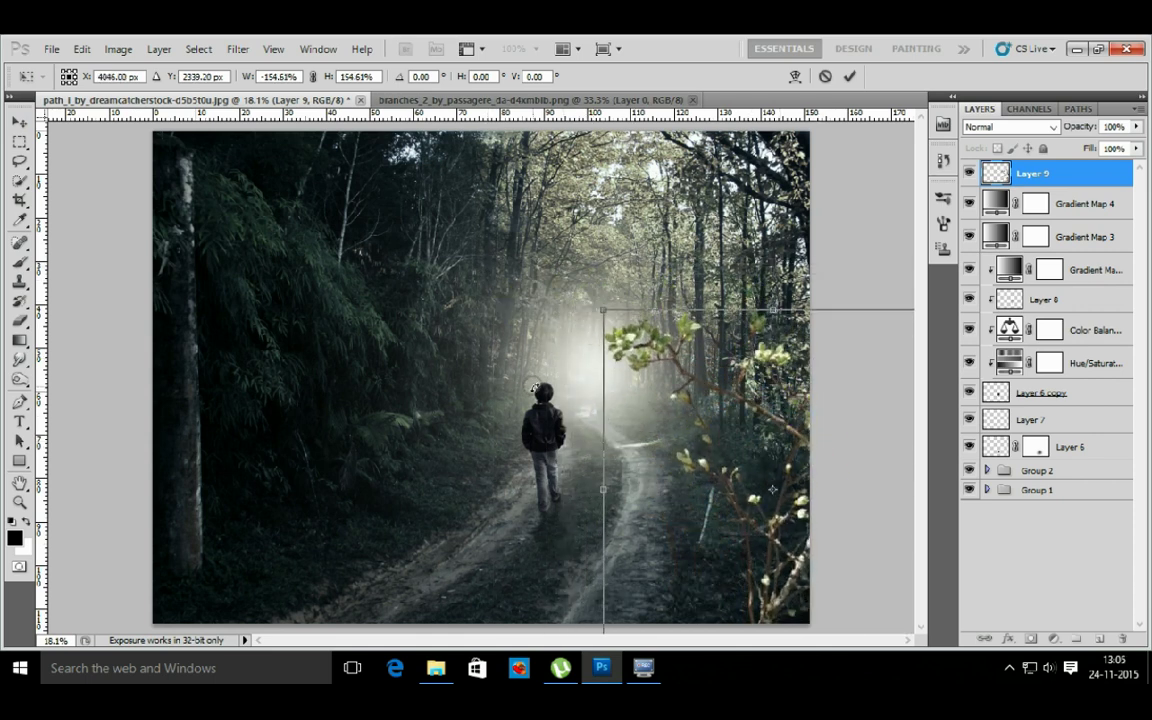
drag(535, 389, 673, 410)
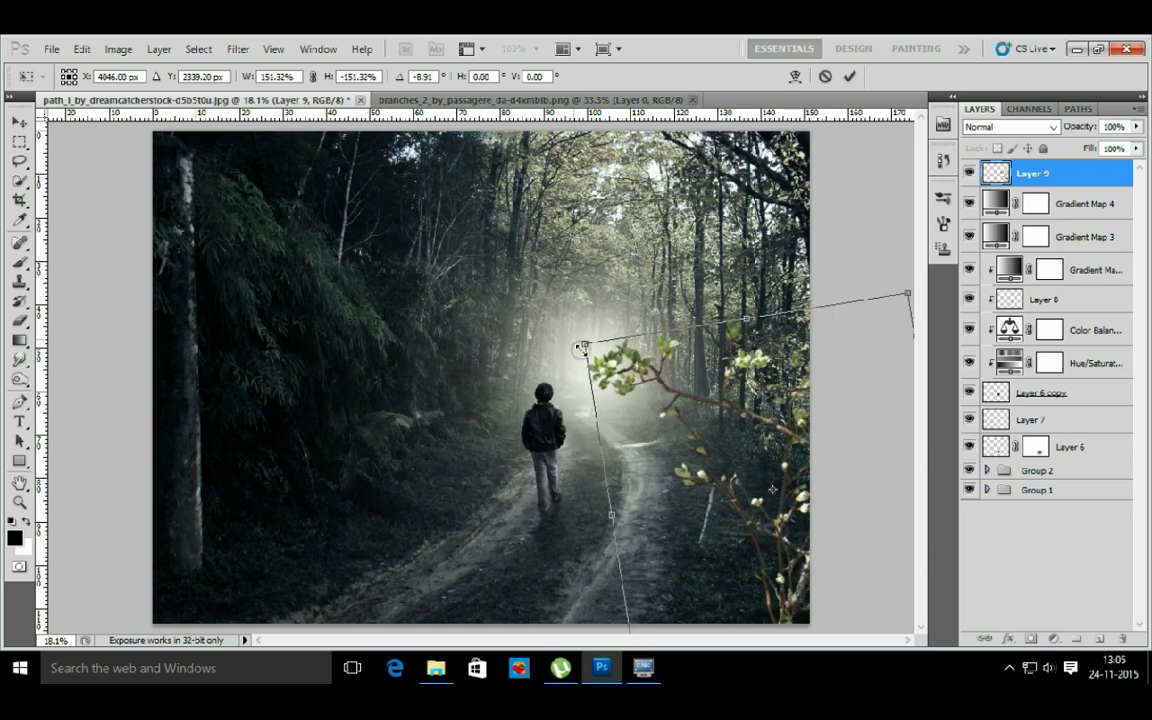
drag(572, 338, 589, 339)
drag(707, 386, 714, 395)
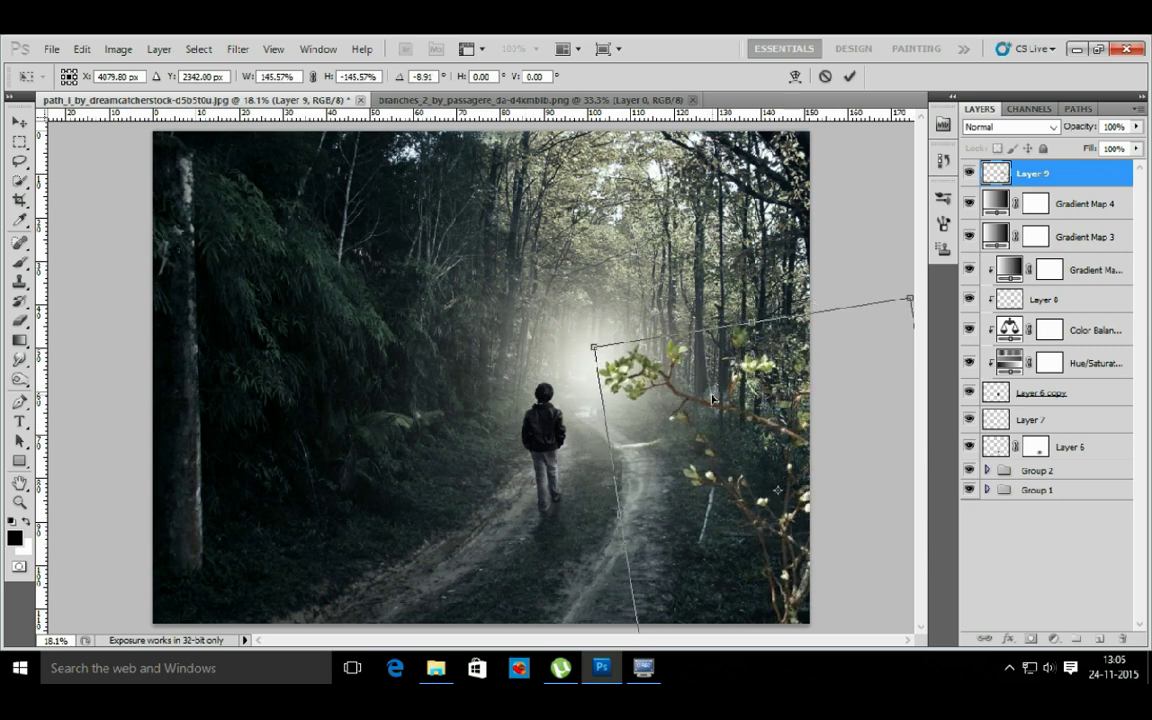
key(Return)
- Desaturate the Layer 9 branches with Hue/Saturation
key(ctrl+u)
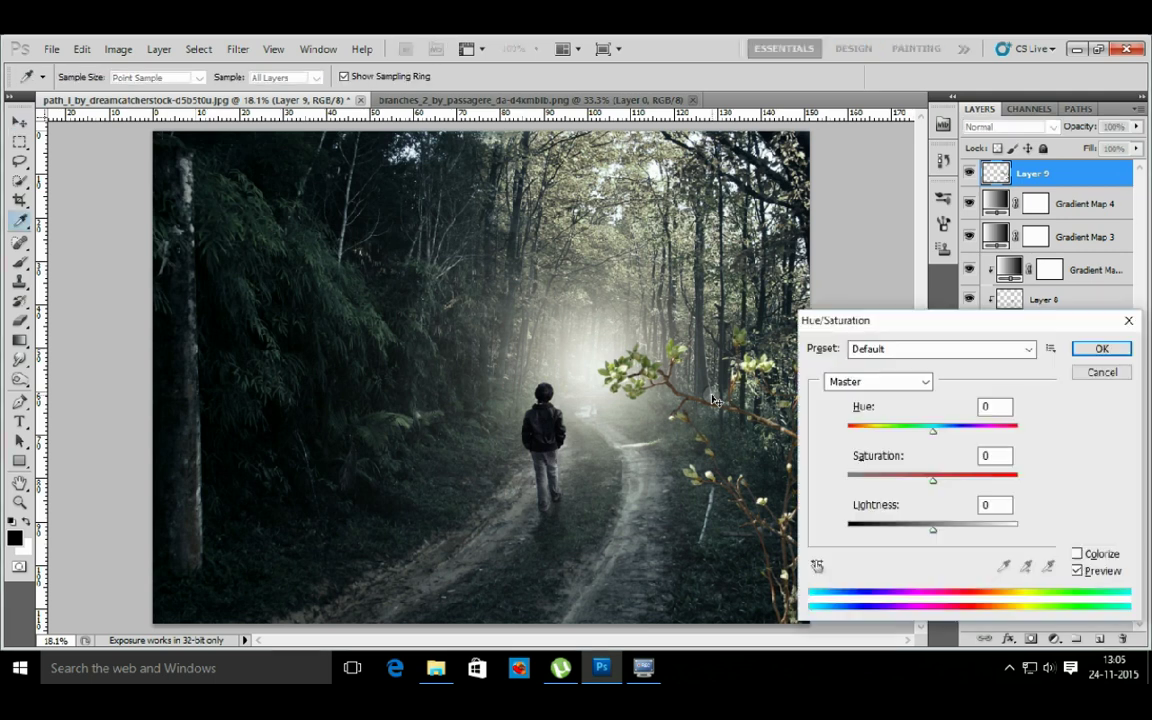
drag(931, 484, 887, 481)
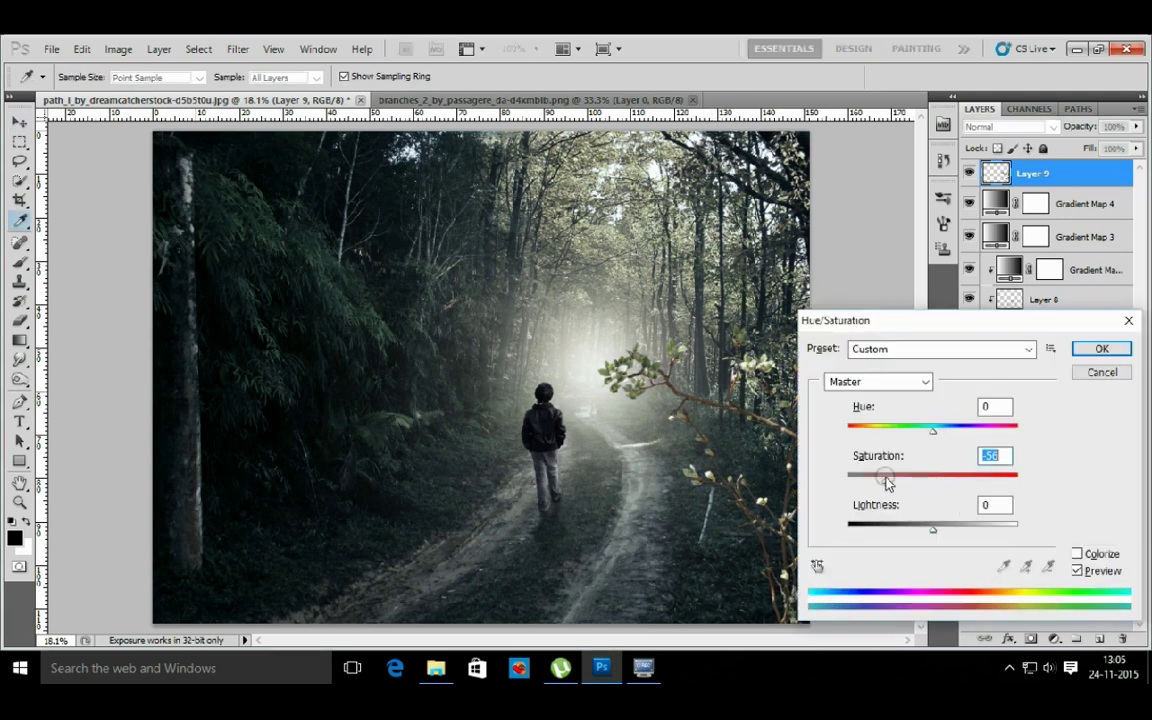
click(1100, 348)
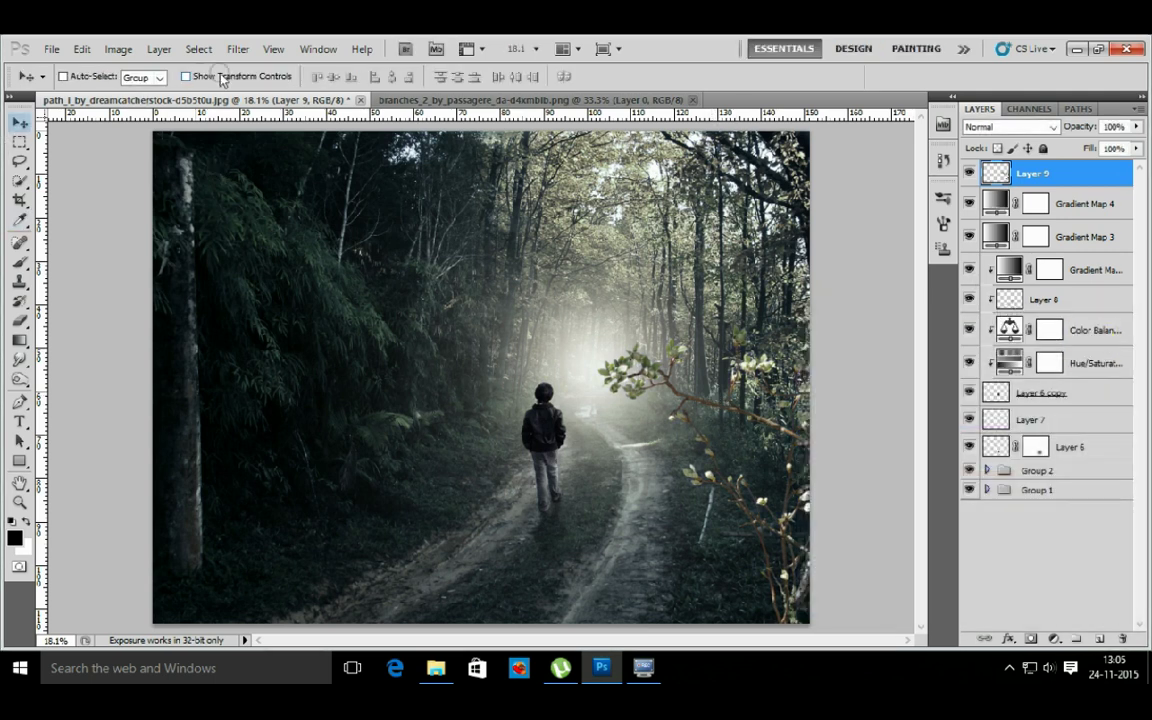
- Apply a strong Gaussian Blur to the branches and toggle Layer 9 to compare
click(237, 49)
mouse_move(247, 203)
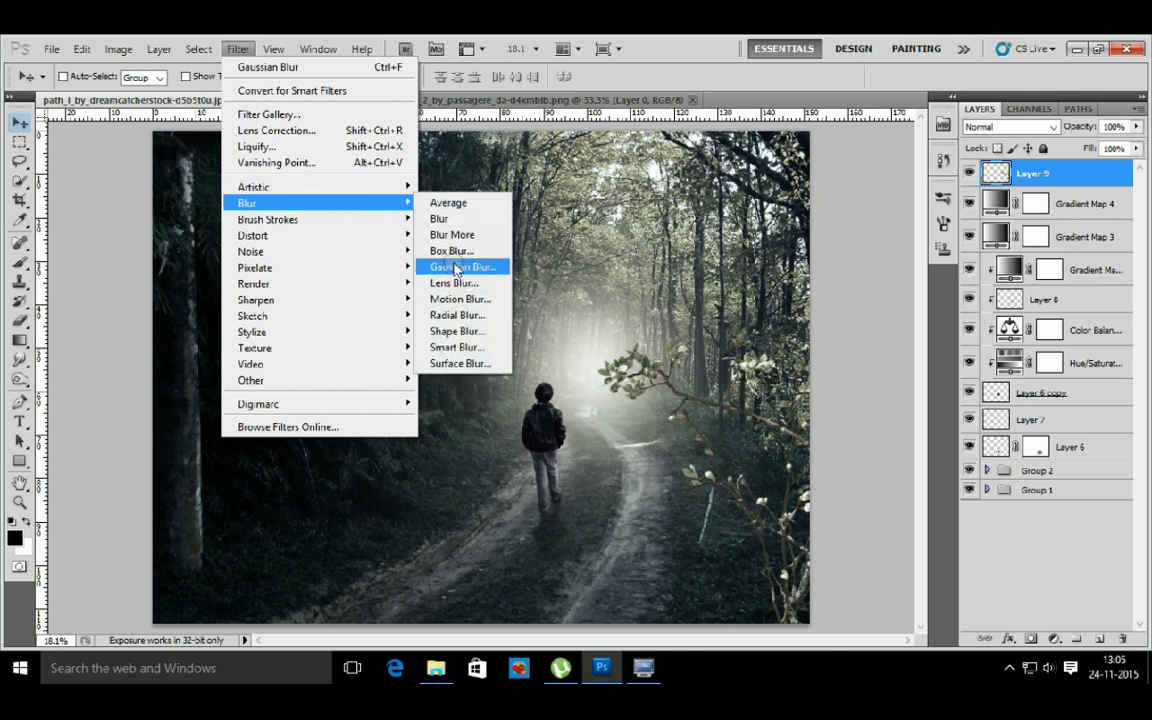
click(455, 268)
drag(945, 612, 976, 612)
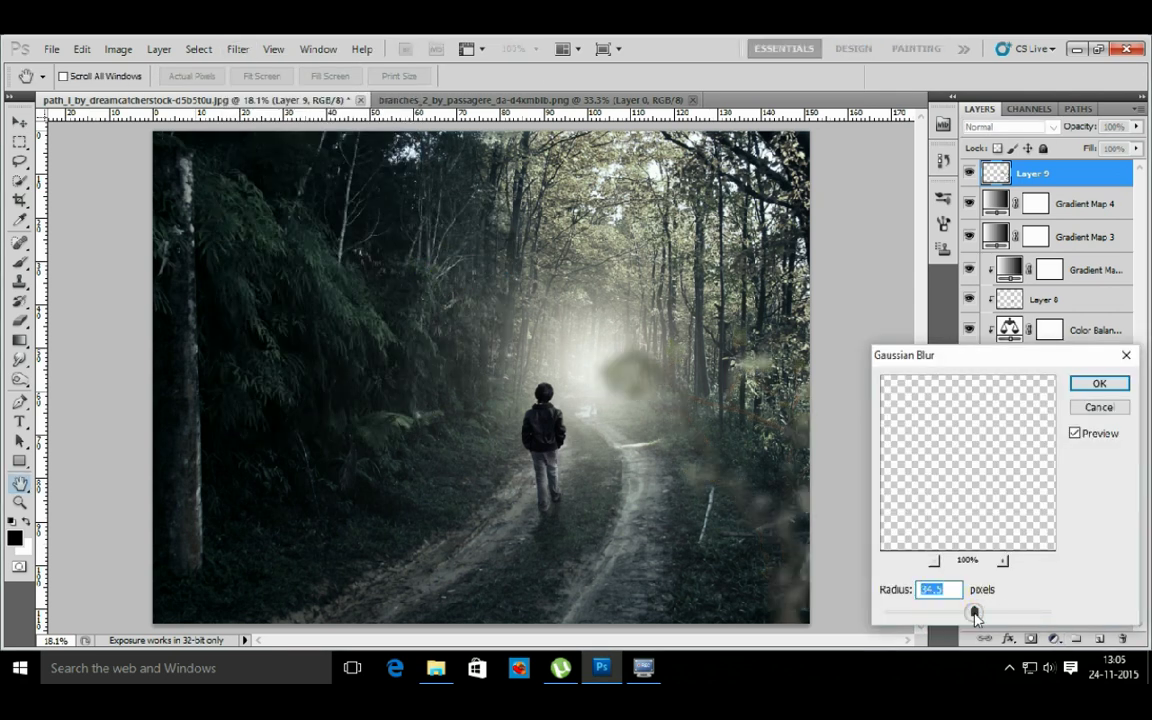
click(1099, 382)
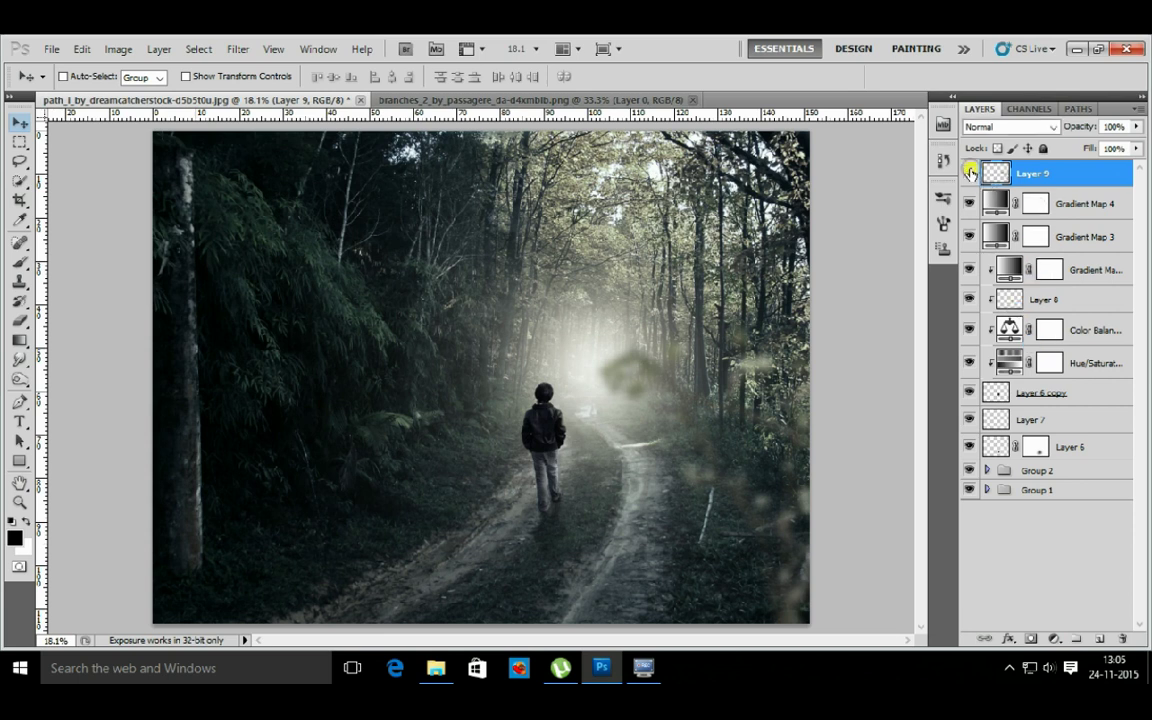
click(969, 173)
click(969, 173)
click(1067, 203)
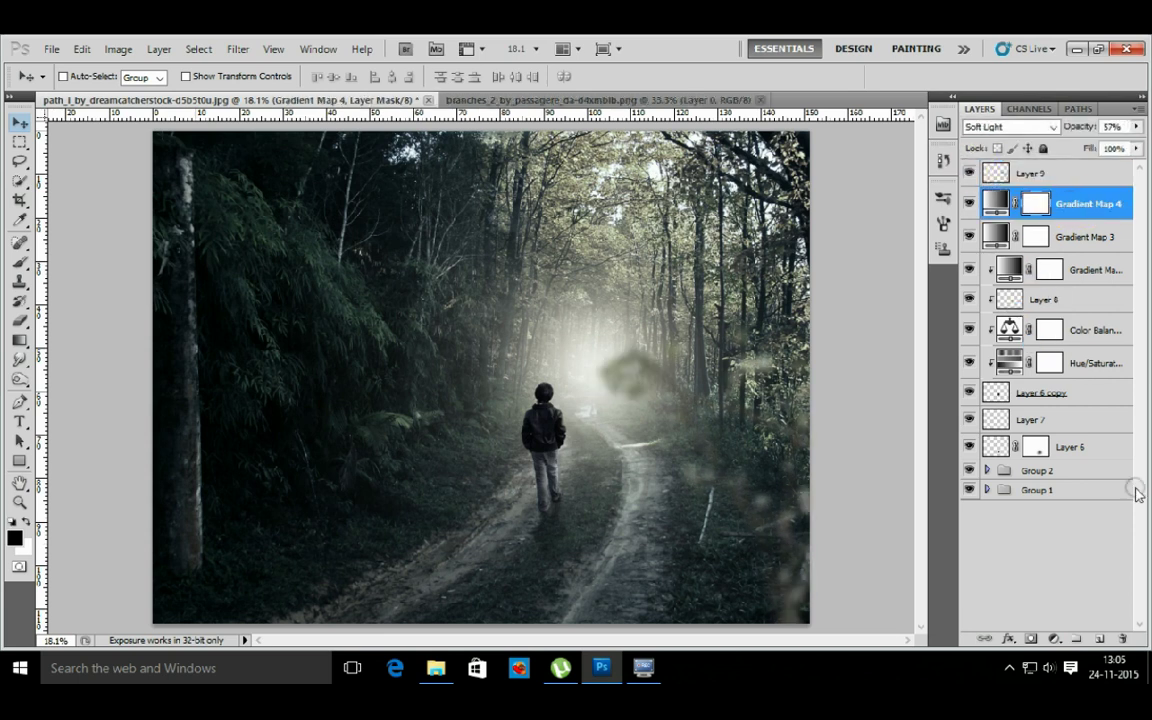
- Hide Layer 9's blurred branches and select Gradient Map 4
click(1054, 639)
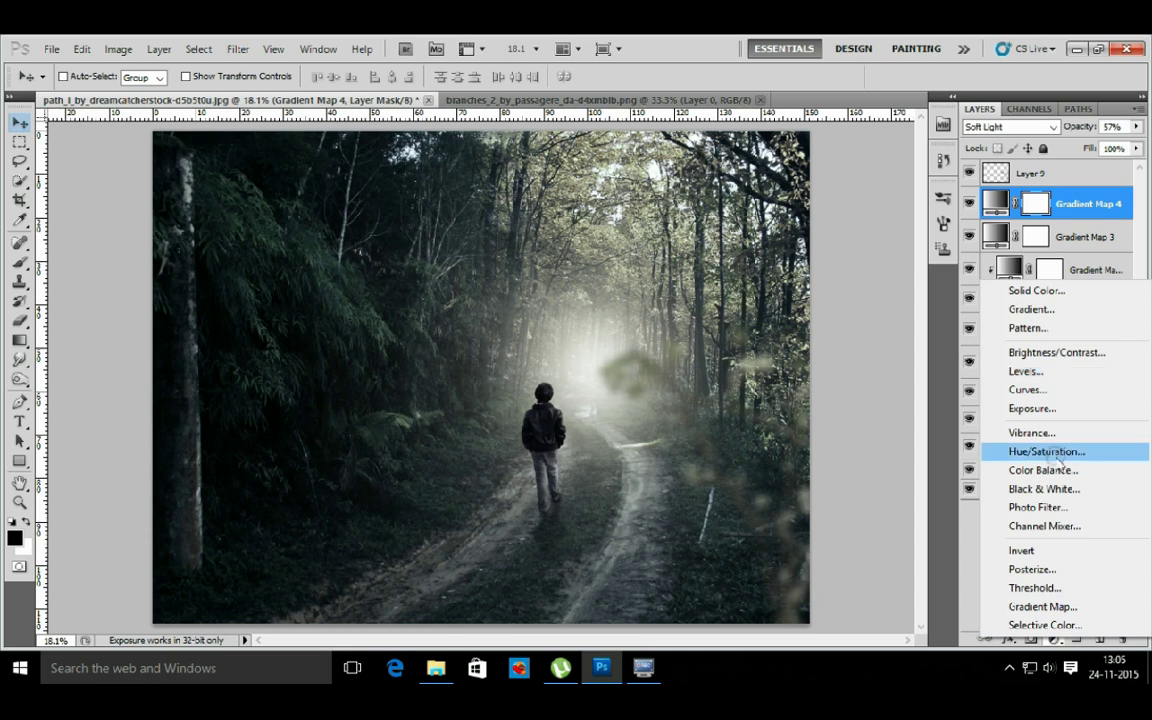
click(969, 173)
click(1041, 173)
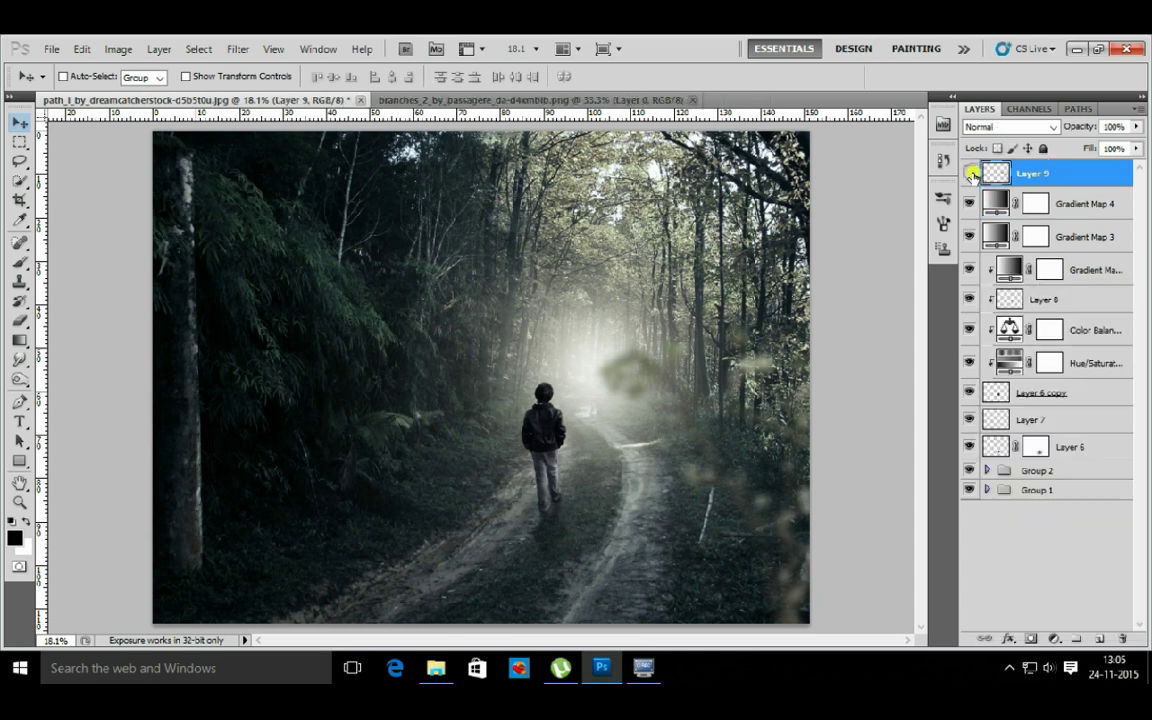
click(1062, 203)
- Add a reversed radial gradient fill layer centred on the boy
click(1054, 639)
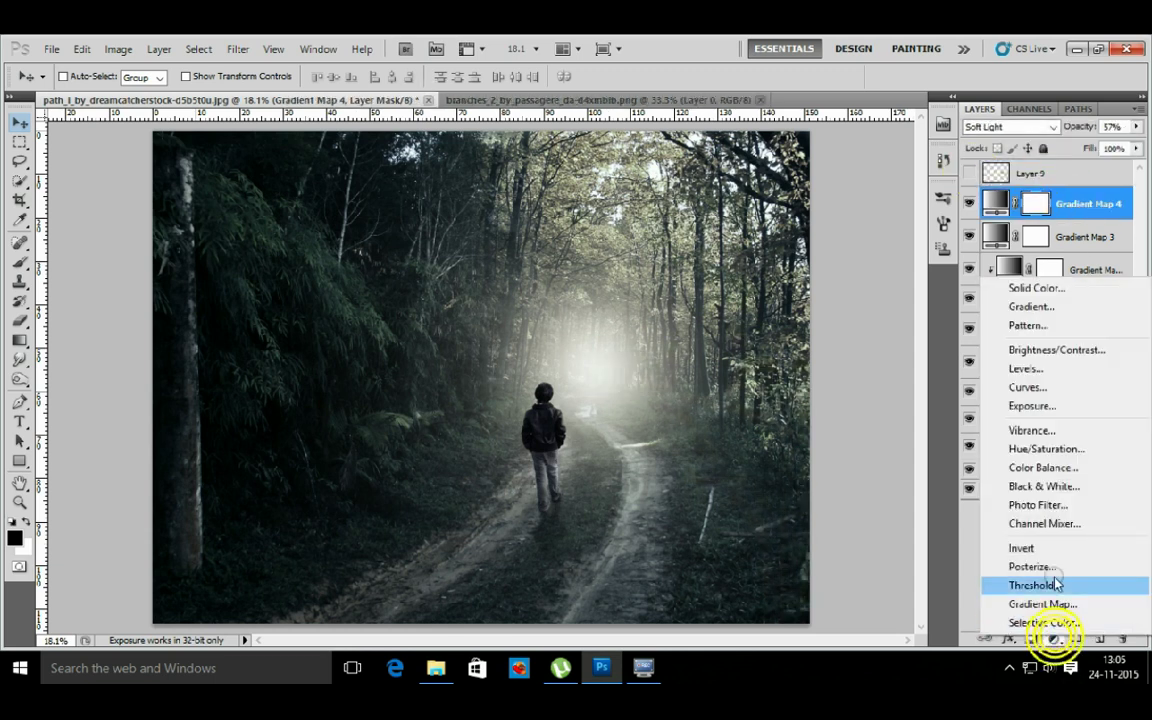
click(1030, 306)
click(842, 346)
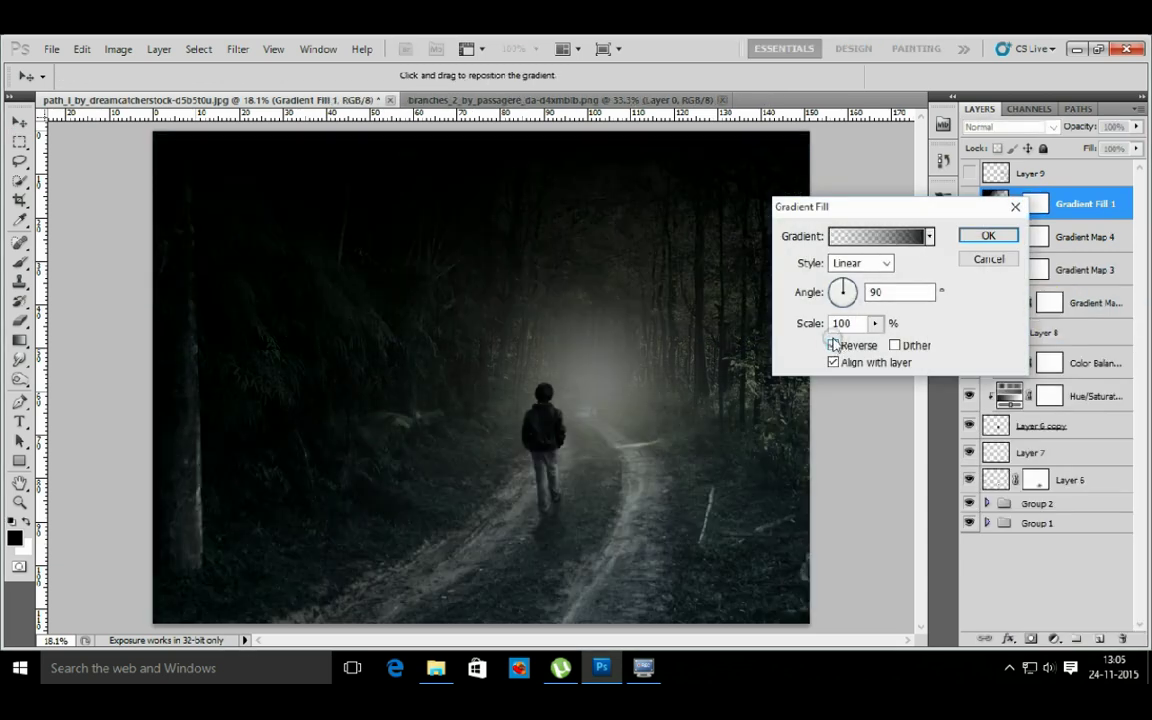
click(864, 263)
click(848, 306)
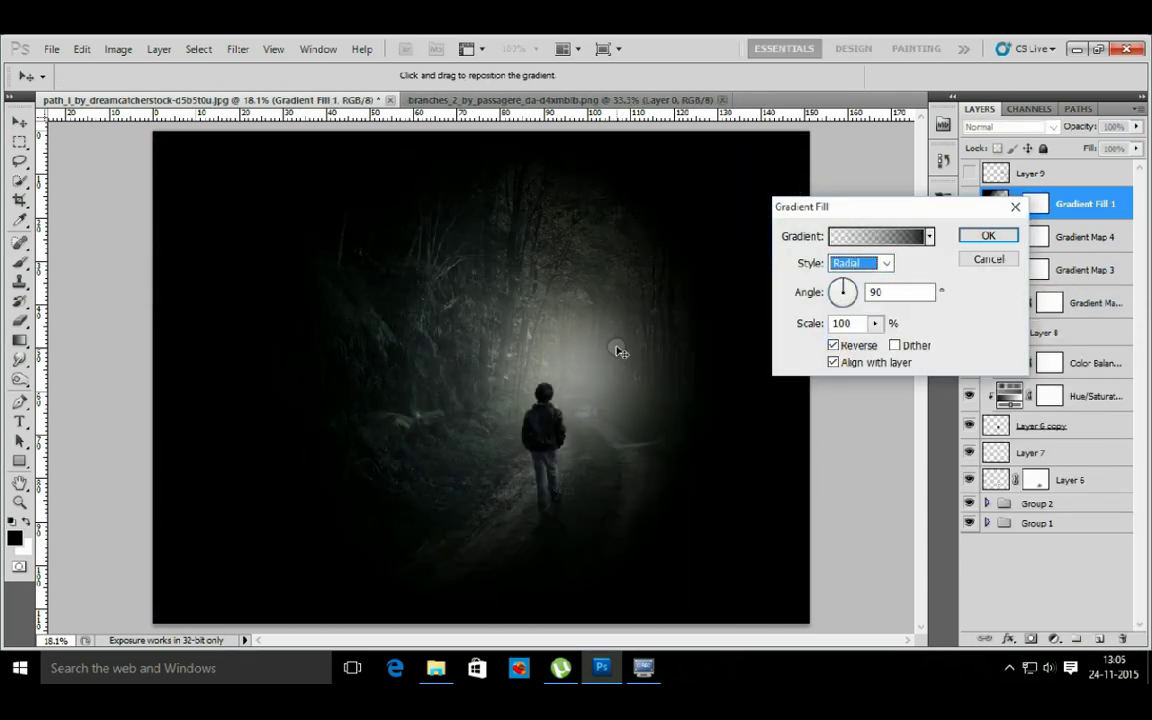
drag(617, 347, 684, 373)
click(988, 238)
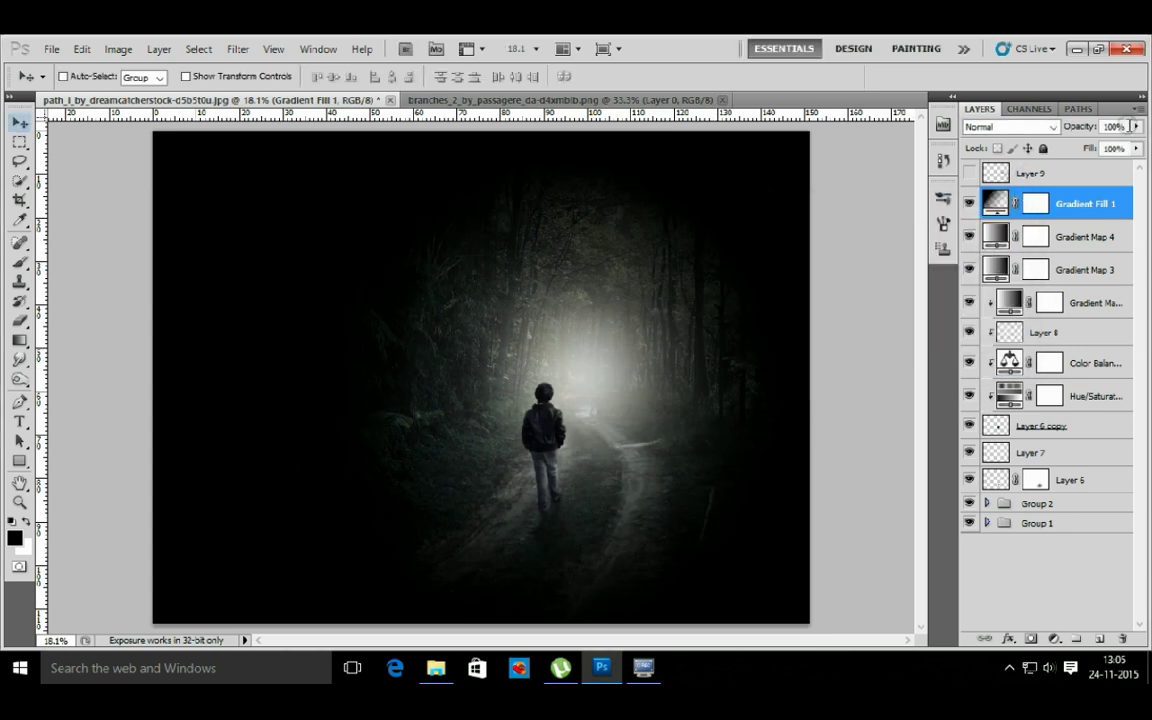
- Lower Gradient Fill 1's opacity to 22%
drag(1135, 127, 1070, 147)
click(1085, 145)
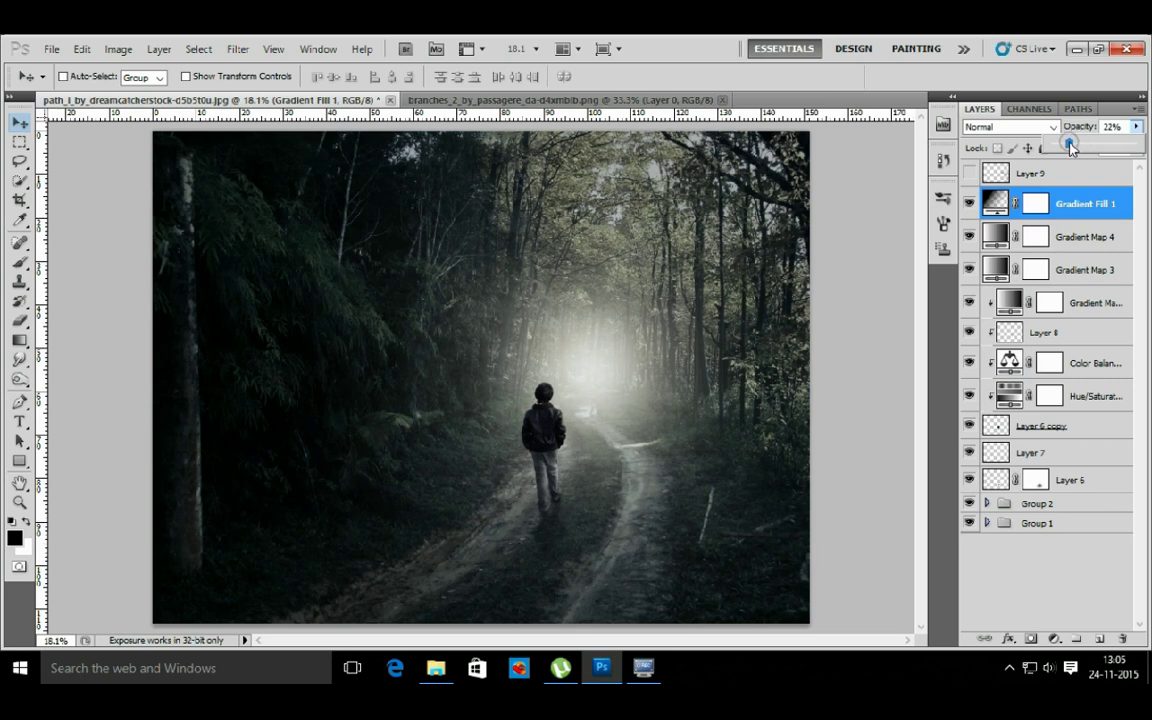
click(967, 200)
click(1053, 638)
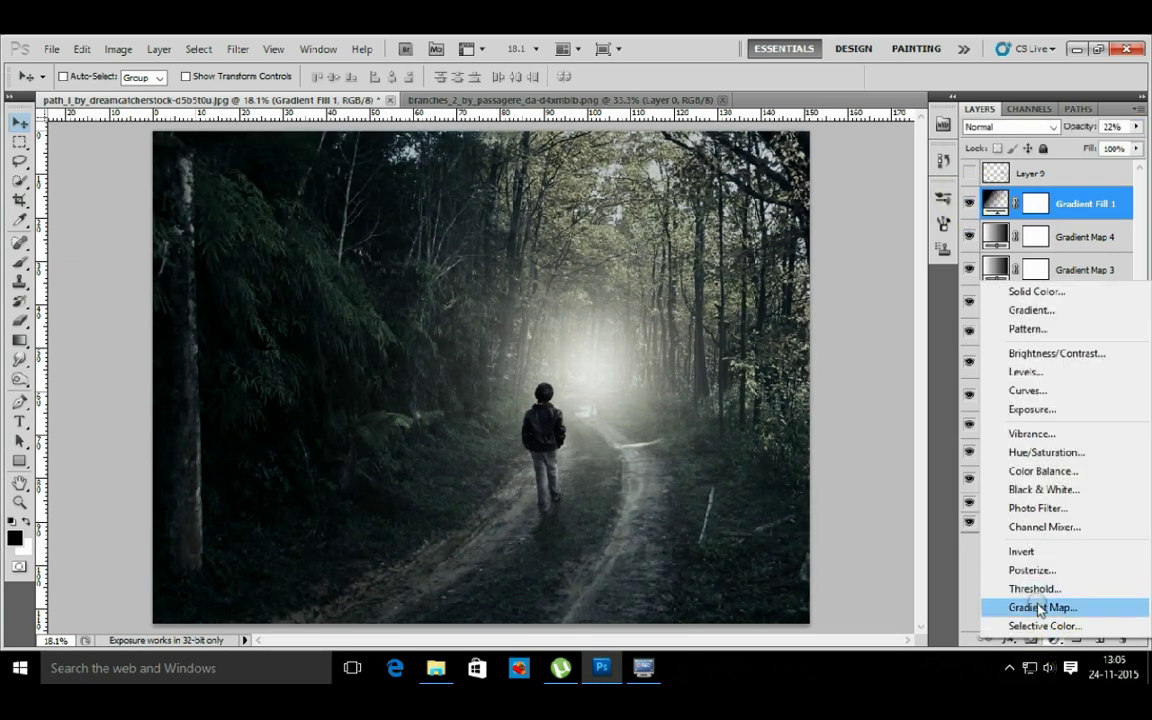
- Add Gradient Map 5 with the purple-to-orange preset, blended as Lighten at 17% opacity
click(1040, 607)
click(1127, 162)
click(1064, 262)
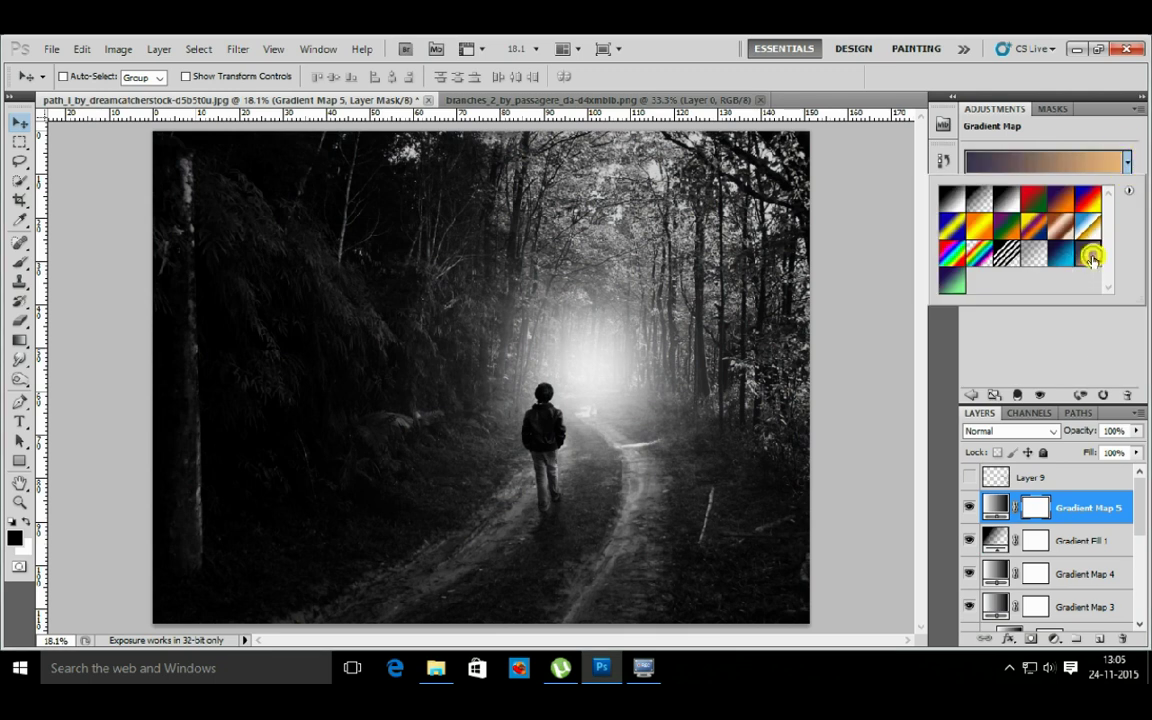
click(1012, 431)
click(1029, 166)
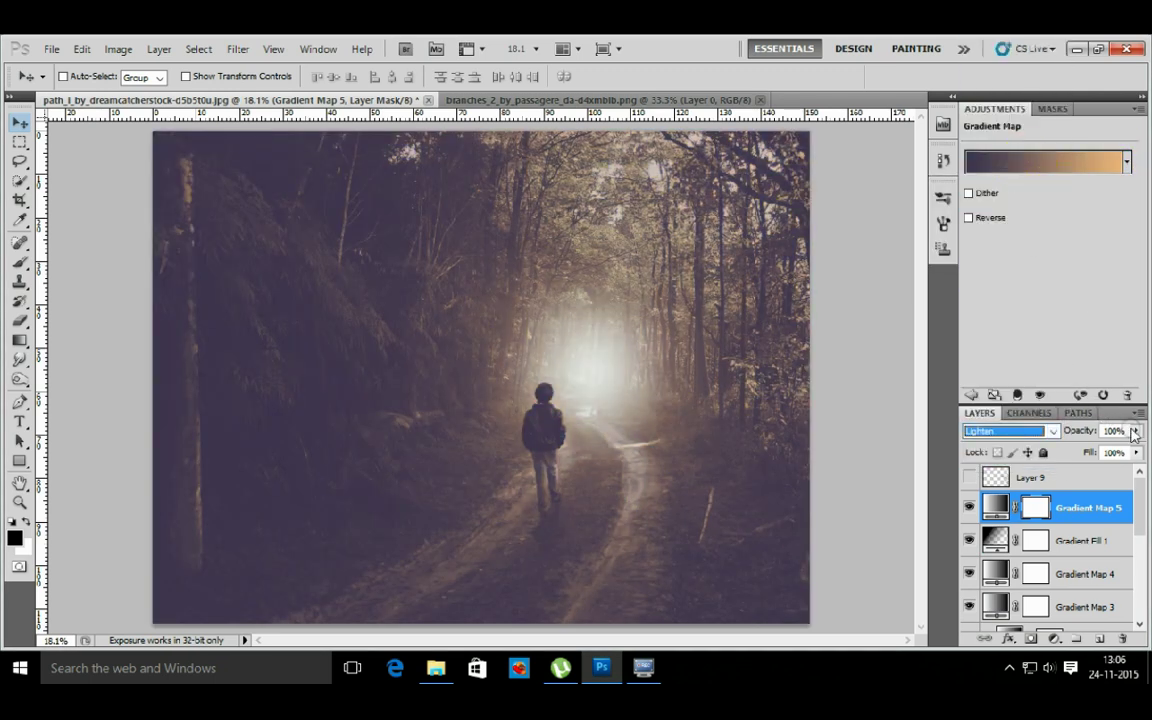
drag(1137, 432, 1073, 453)
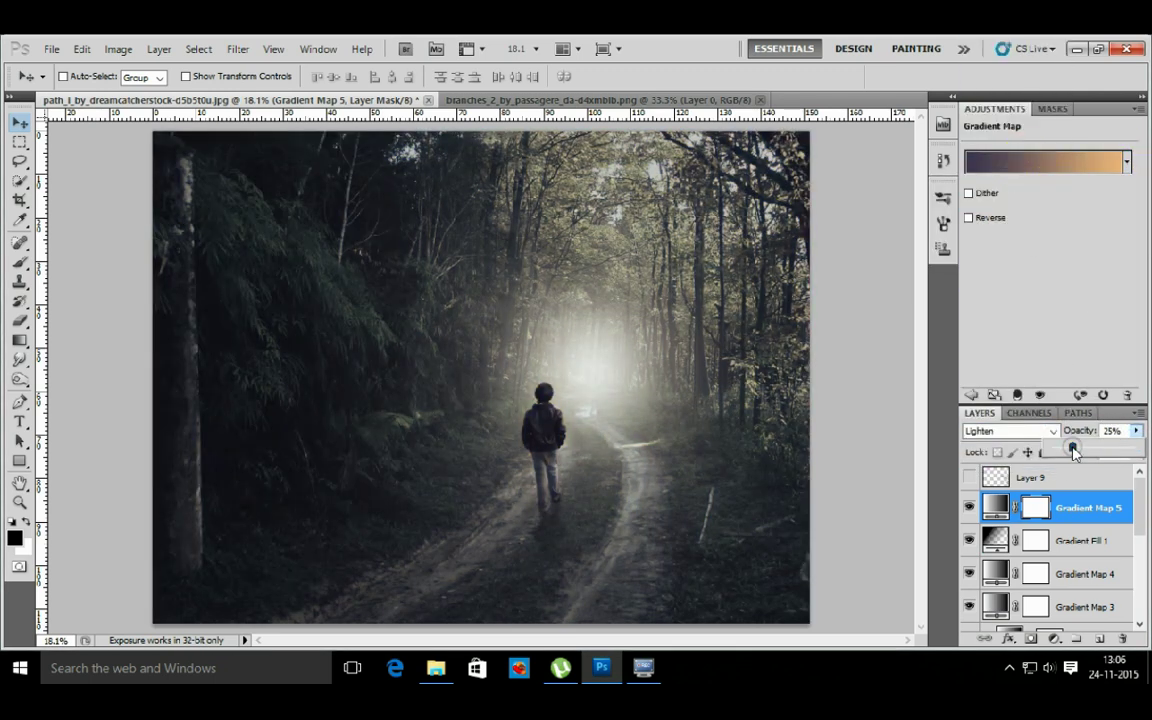
click(969, 505)
click(969, 505)
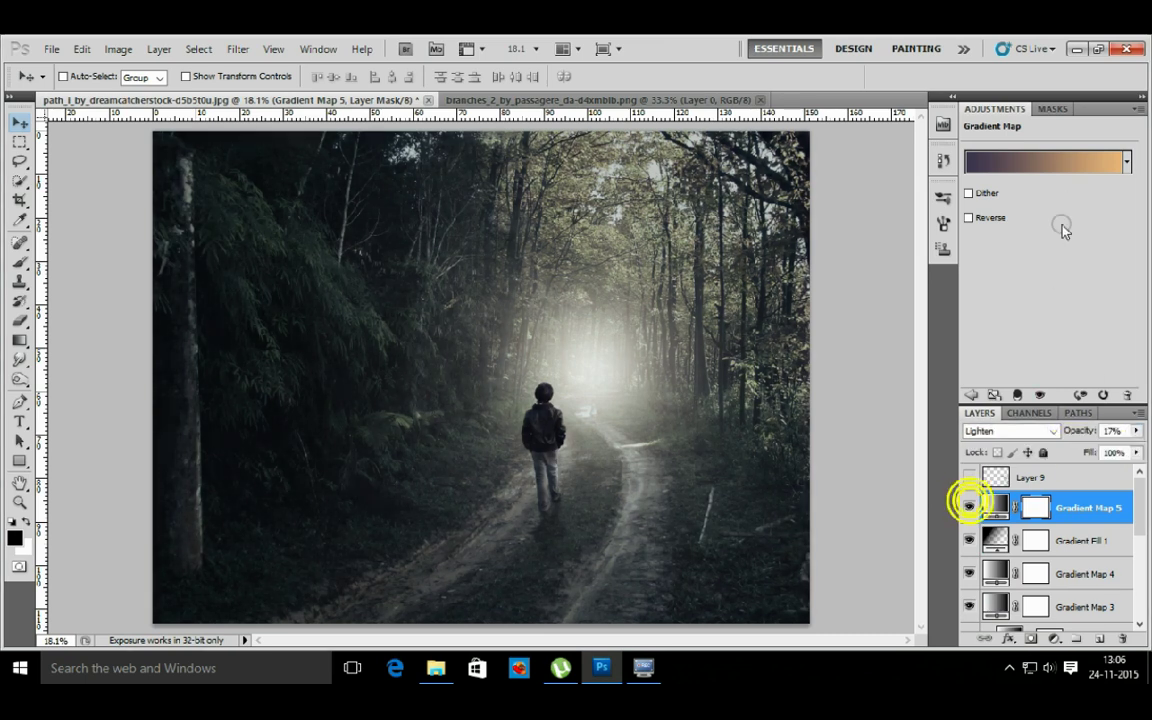
- Close the Adjustments panel group, compare Gradient Map 5, then show and select Layer 9
click(1137, 110)
click(960, 464)
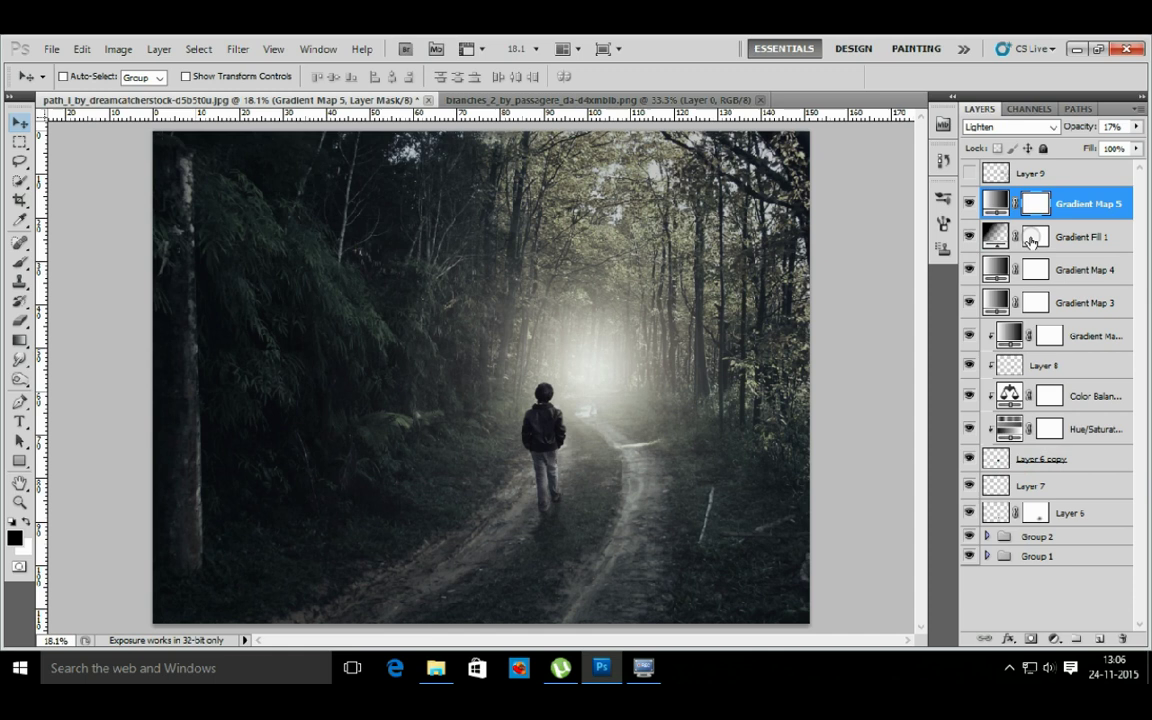
click(969, 203)
click(969, 203)
click(1055, 635)
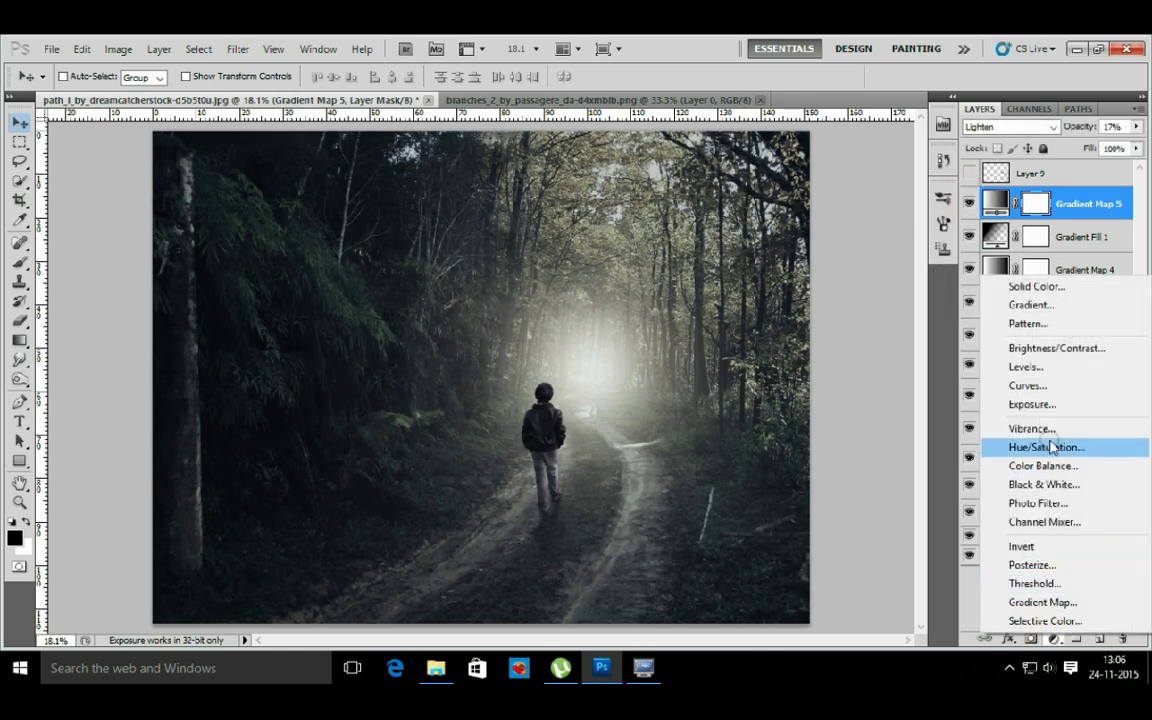
click(969, 173)
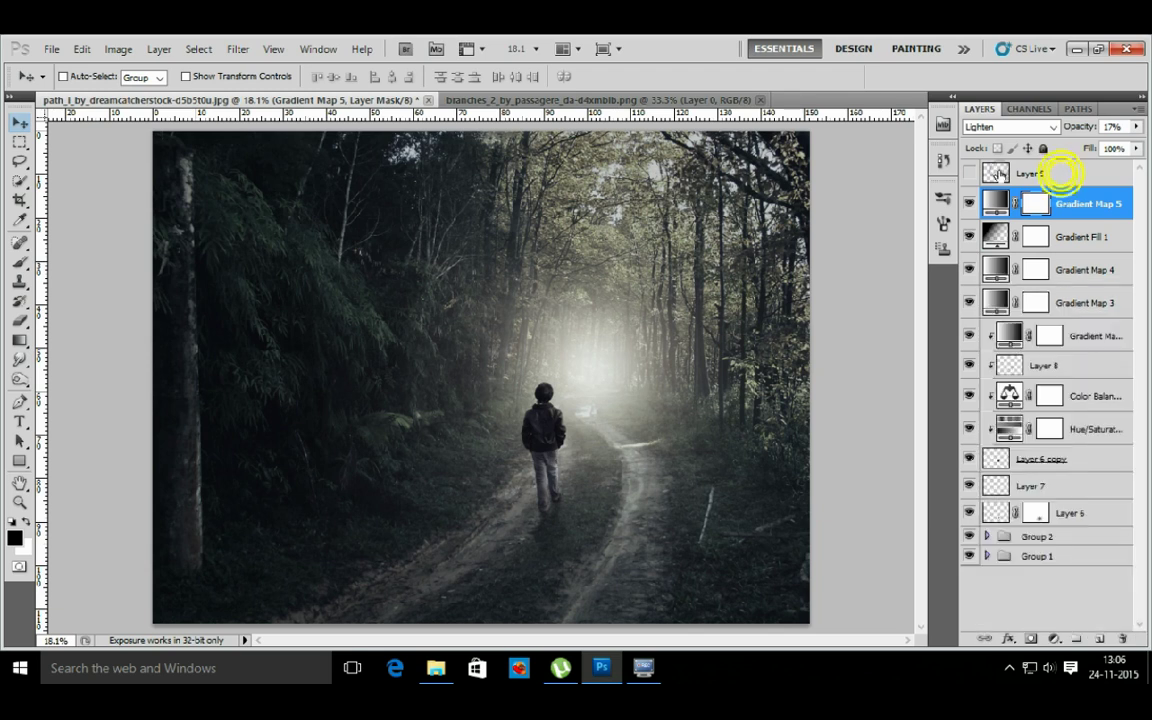
click(1036, 175)
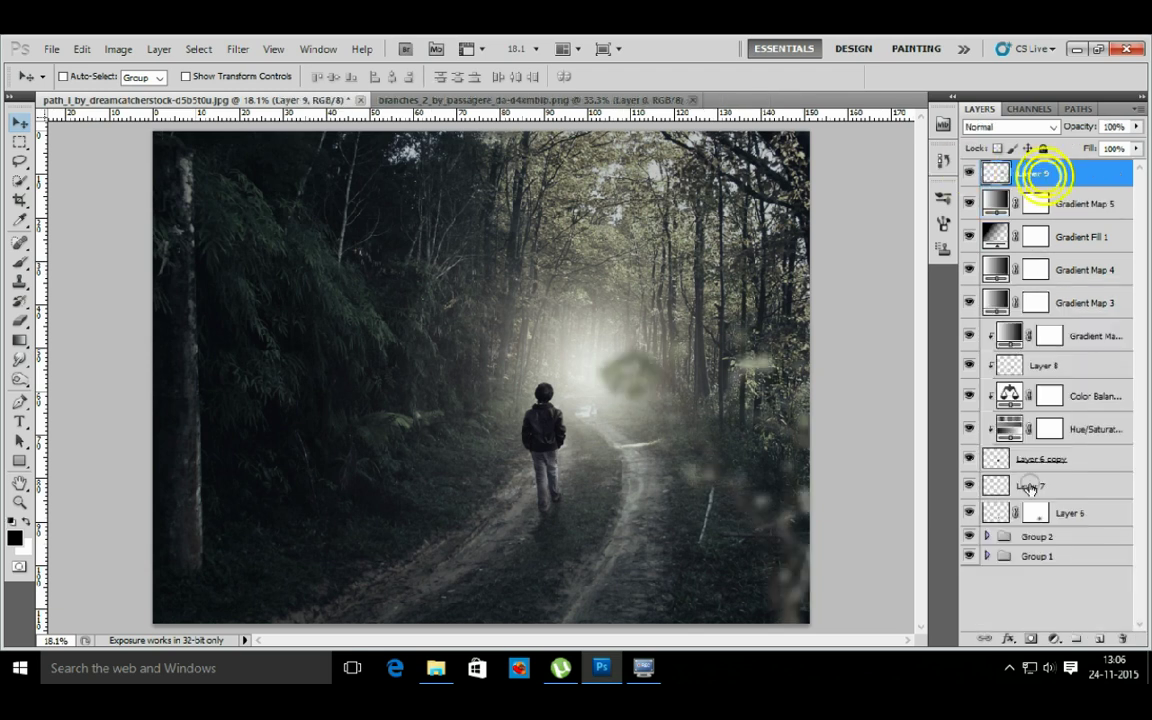
- Add Curves 2 and lift the Green channel curve slightly
click(1055, 635)
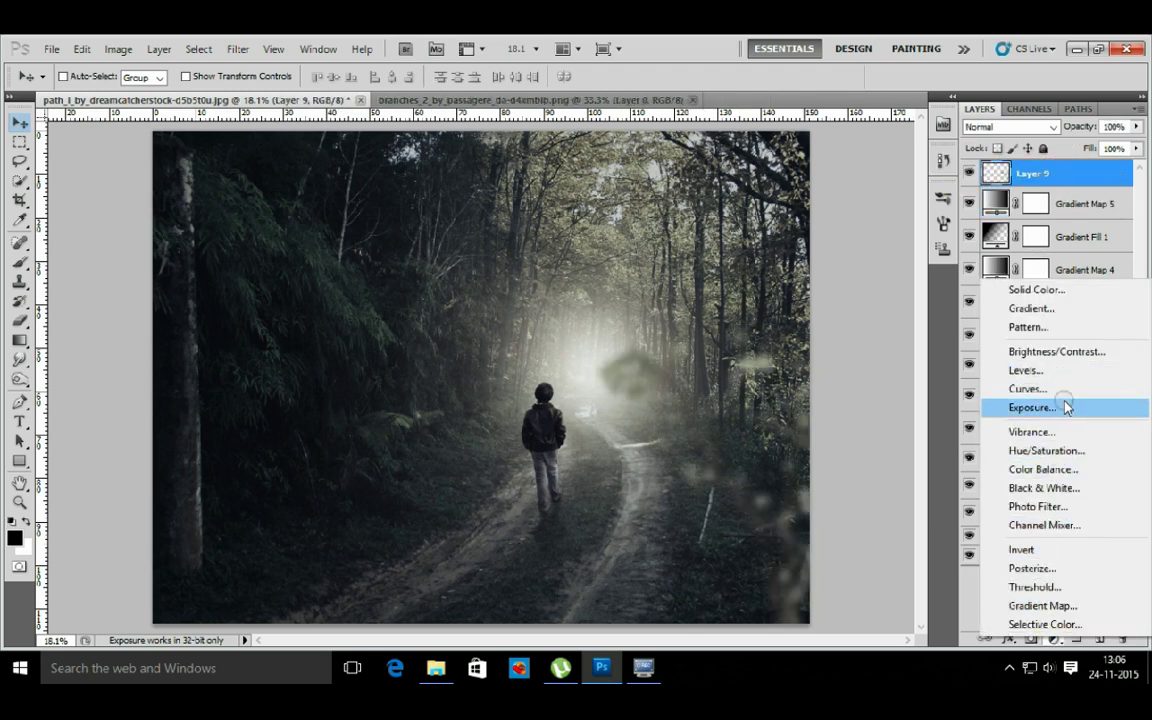
click(1050, 388)
click(1037, 159)
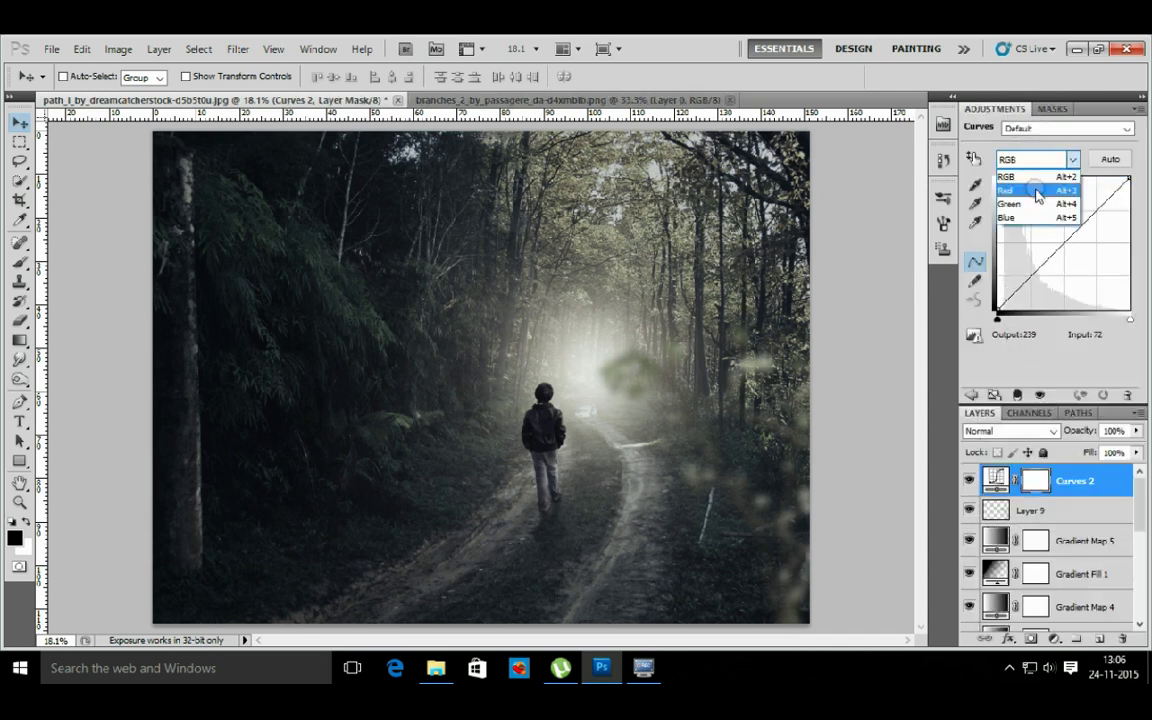
click(1032, 200)
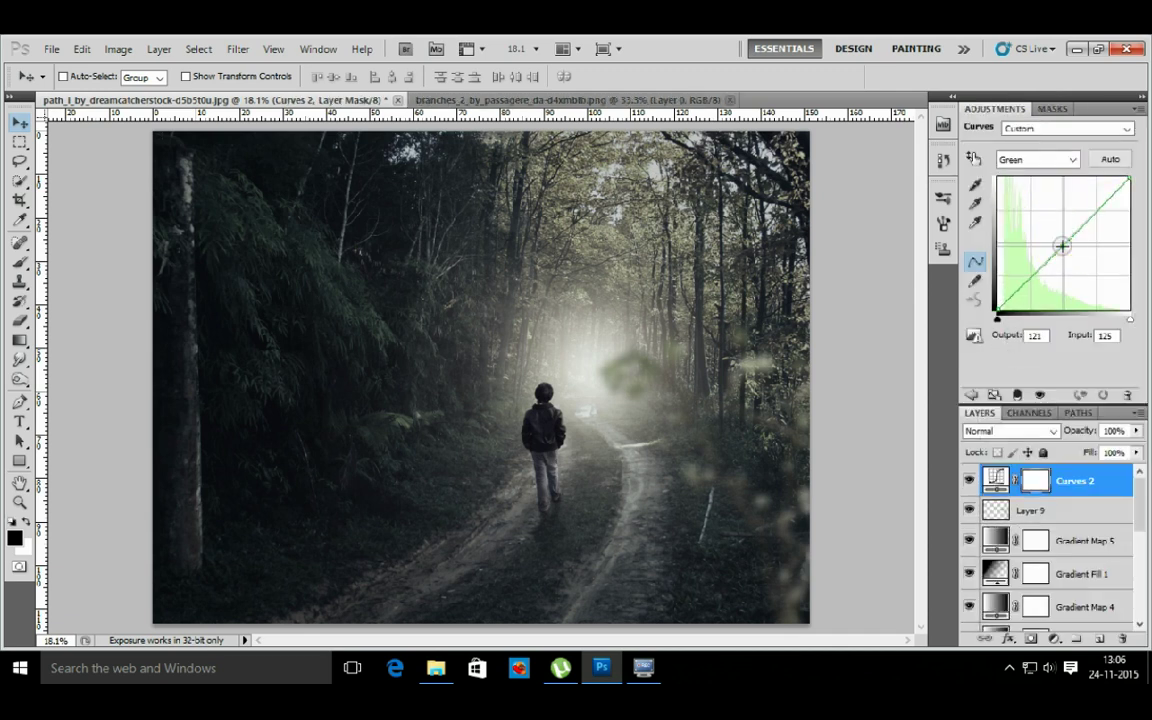
drag(1060, 248, 1061, 245)
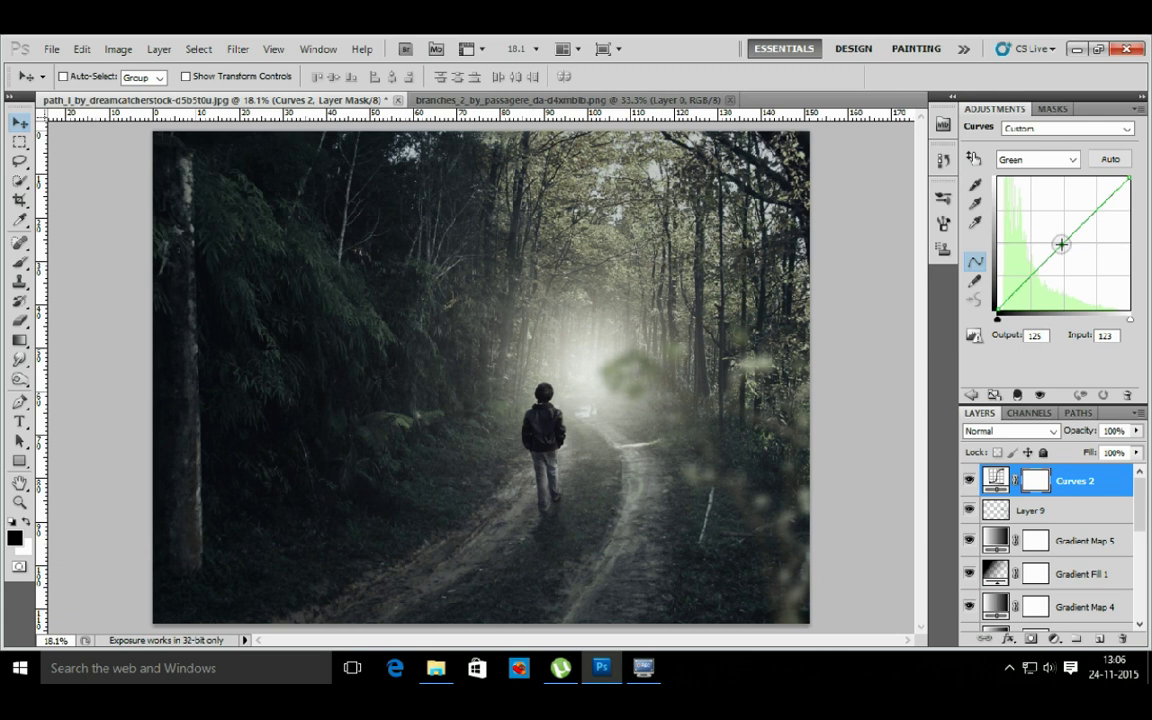
- Raise the Red curve from 141 to 152 to warm the image, then close the Adjustments panel
click(1068, 161)
click(1047, 219)
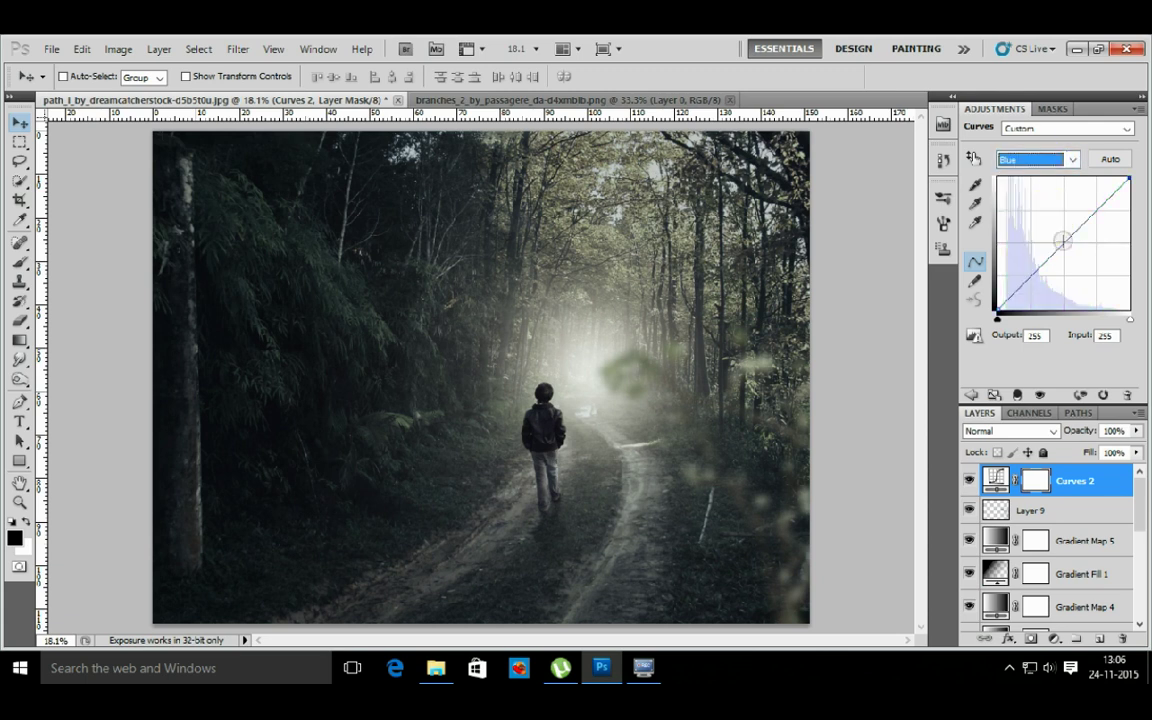
click(1057, 160)
click(1043, 193)
drag(1059, 229, 1070, 231)
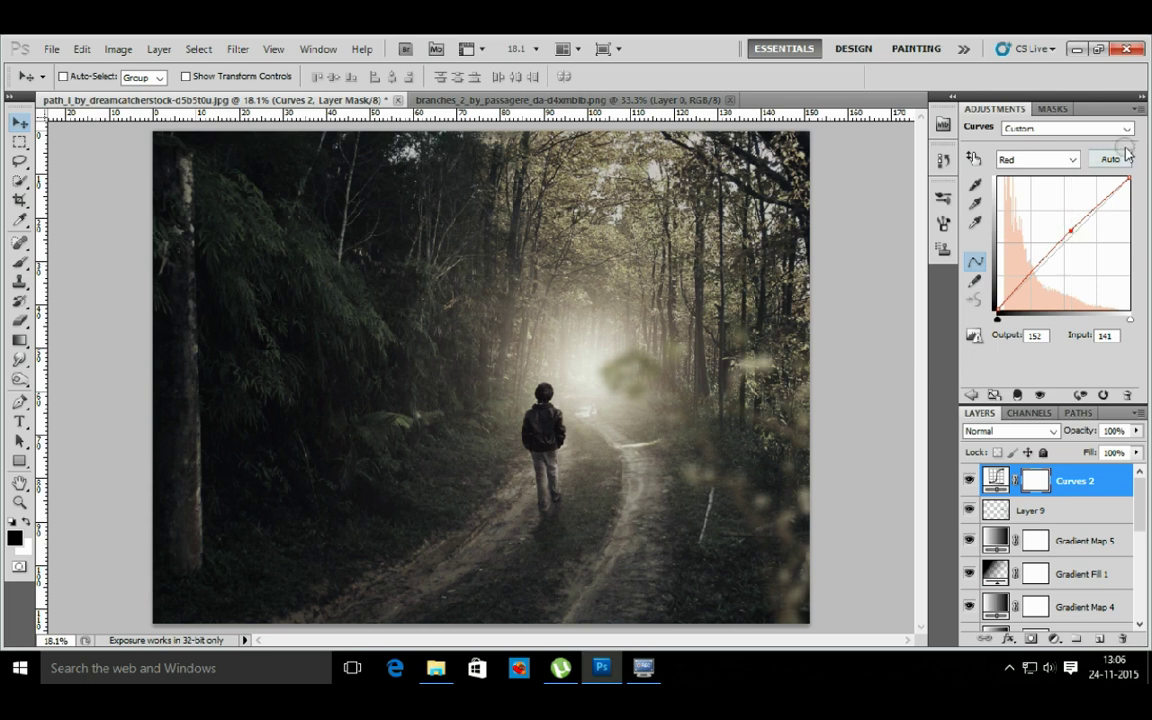
click(1138, 108)
click(1000, 594)
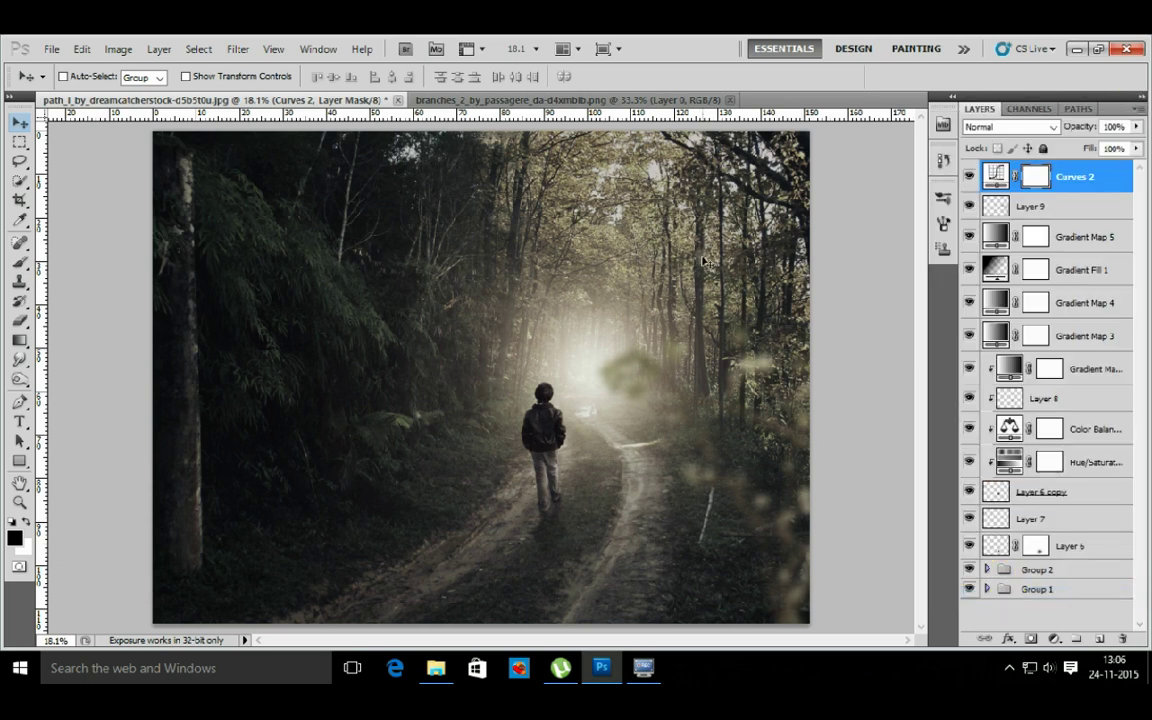
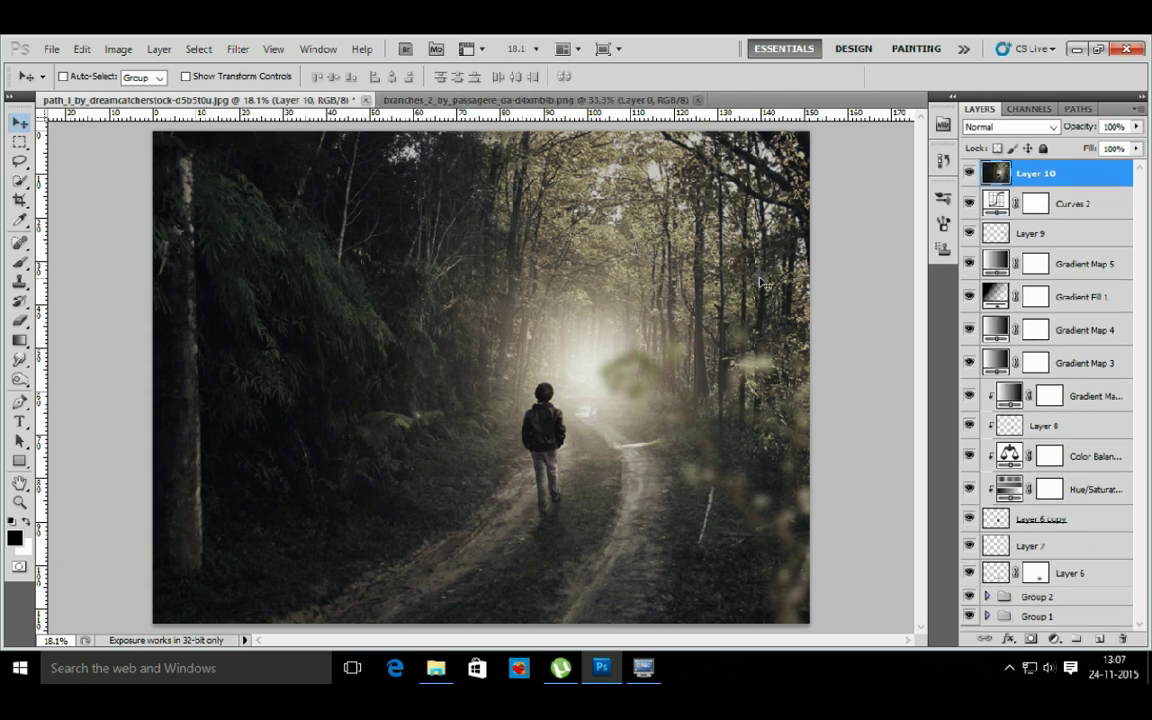
- Duplicate Layer 10 and set the Layer 10 copy's blend mode to Overlay
right_click(1083, 173)
click(1035, 246)
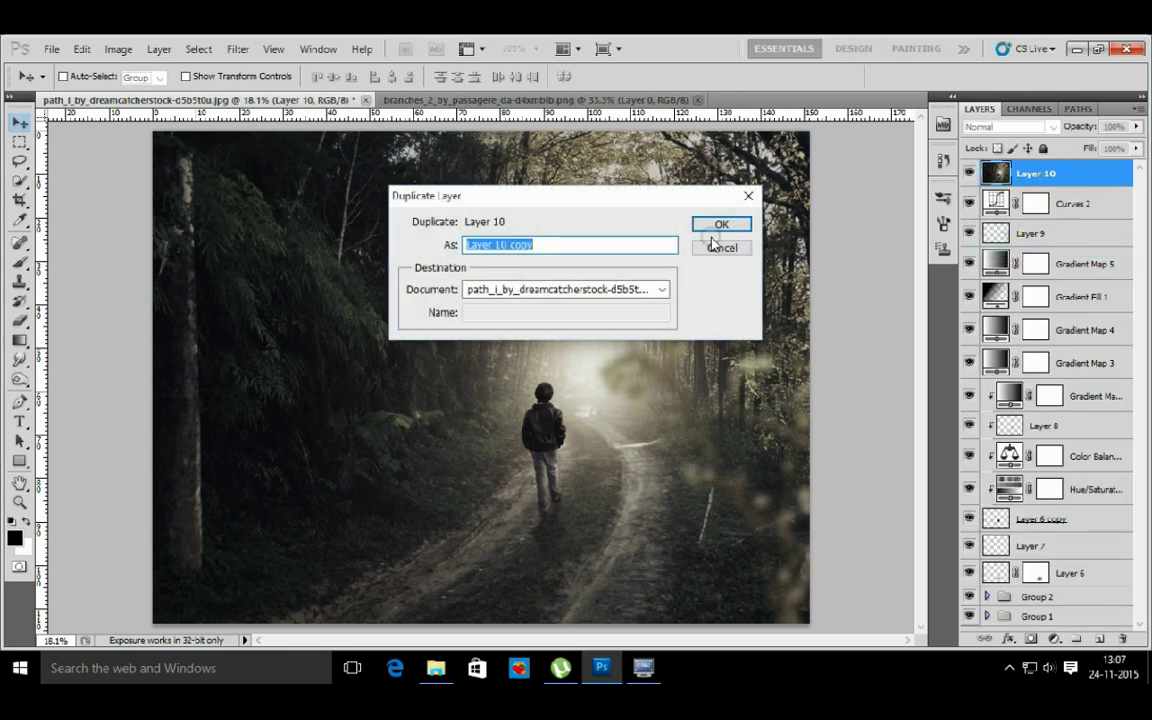
click(723, 227)
click(1010, 127)
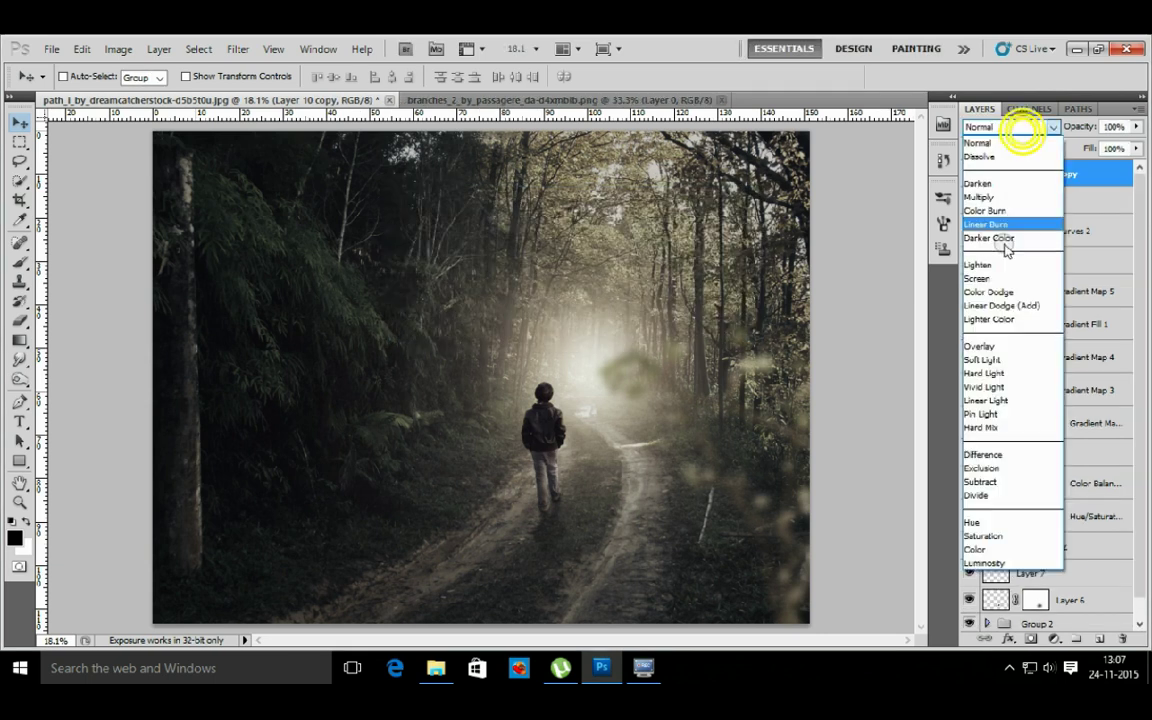
click(980, 346)
- Apply a High Pass filter with a 3.5-pixel radius to Layer 10 copy
click(252, 50)
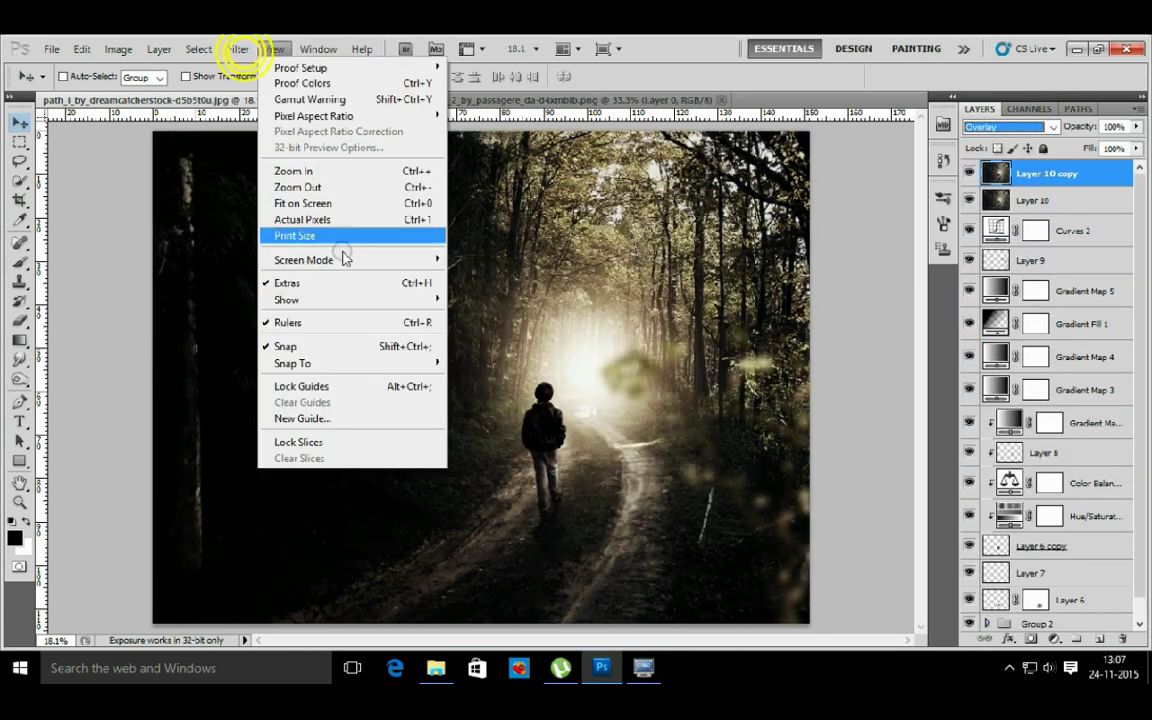
click(237, 49)
click(249, 56)
mouse_move(250, 380)
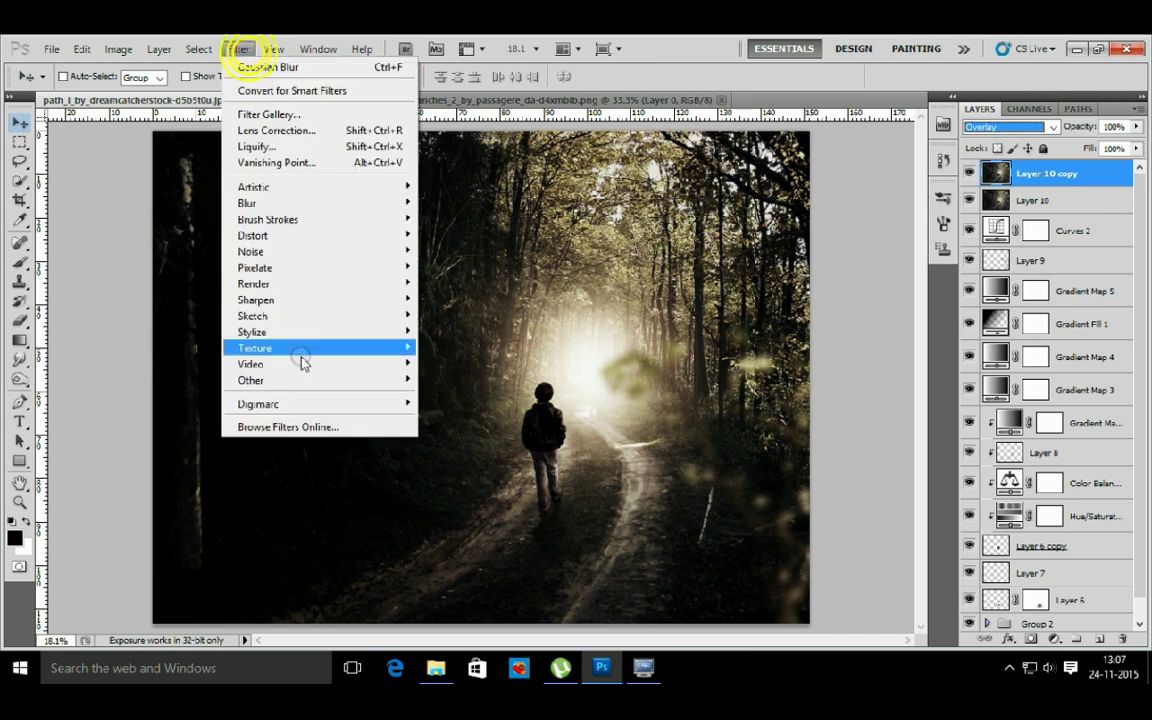
click(477, 397)
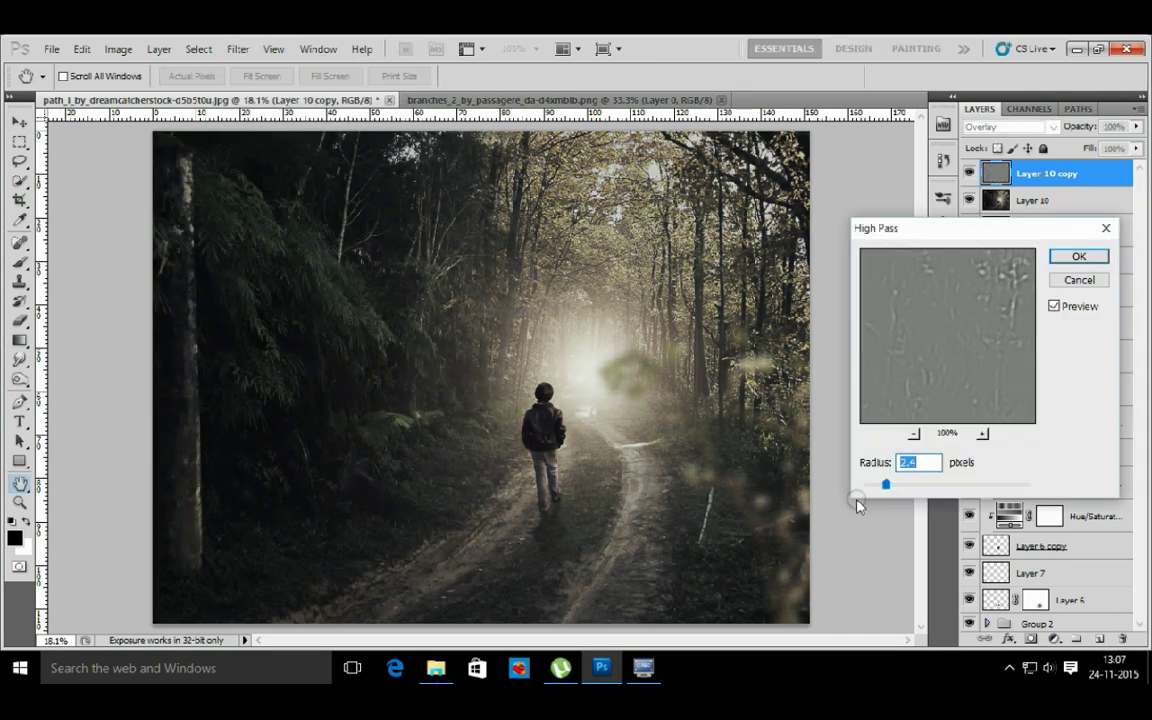
click(1079, 258)
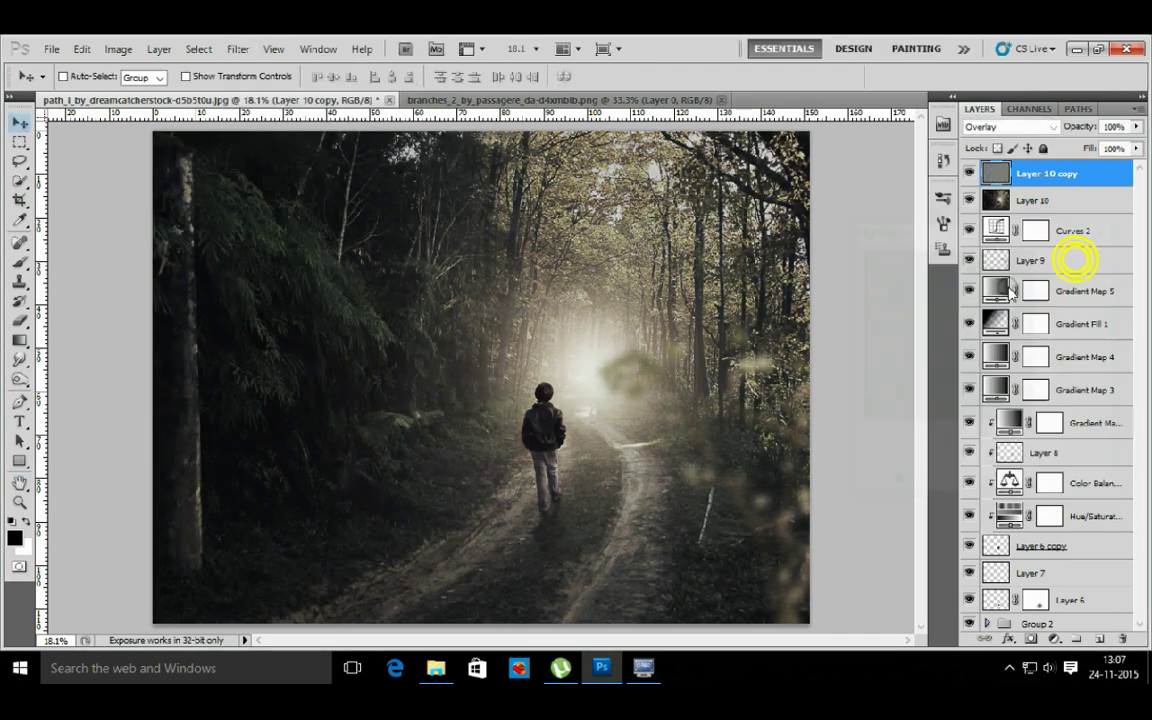
- Toggle Layer 10 copy's visibility to compare before and after sharpening, leaving it visible
click(975, 177)
click(977, 176)
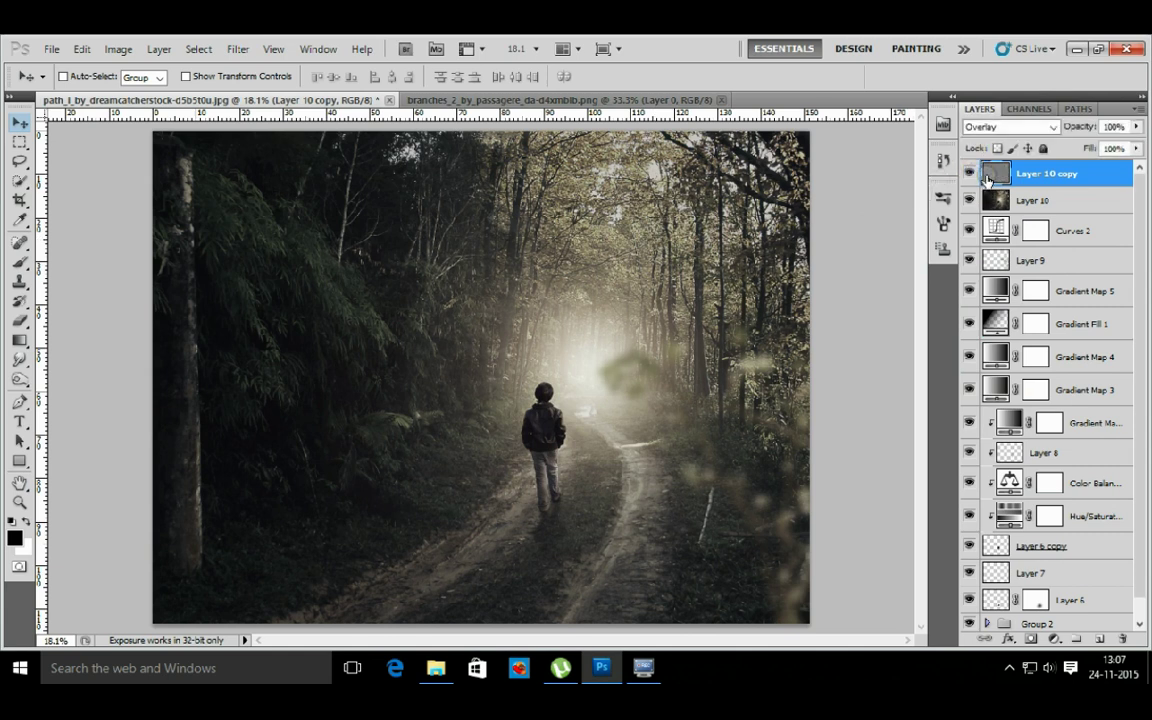
click(969, 175)
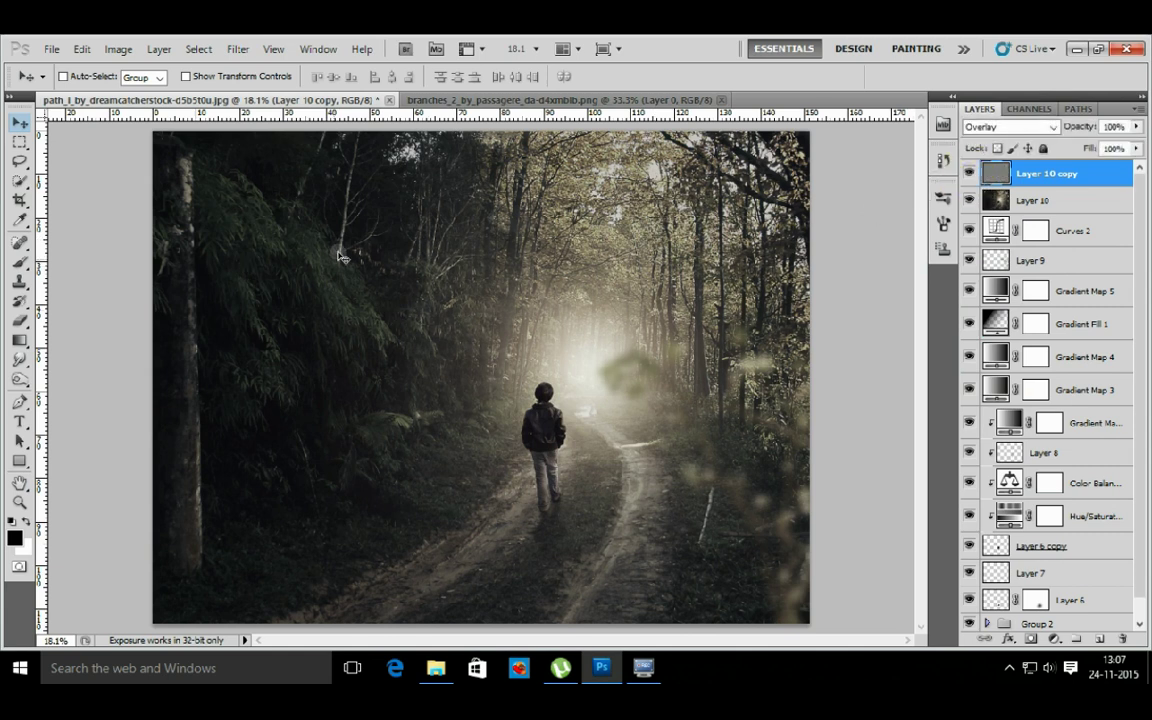